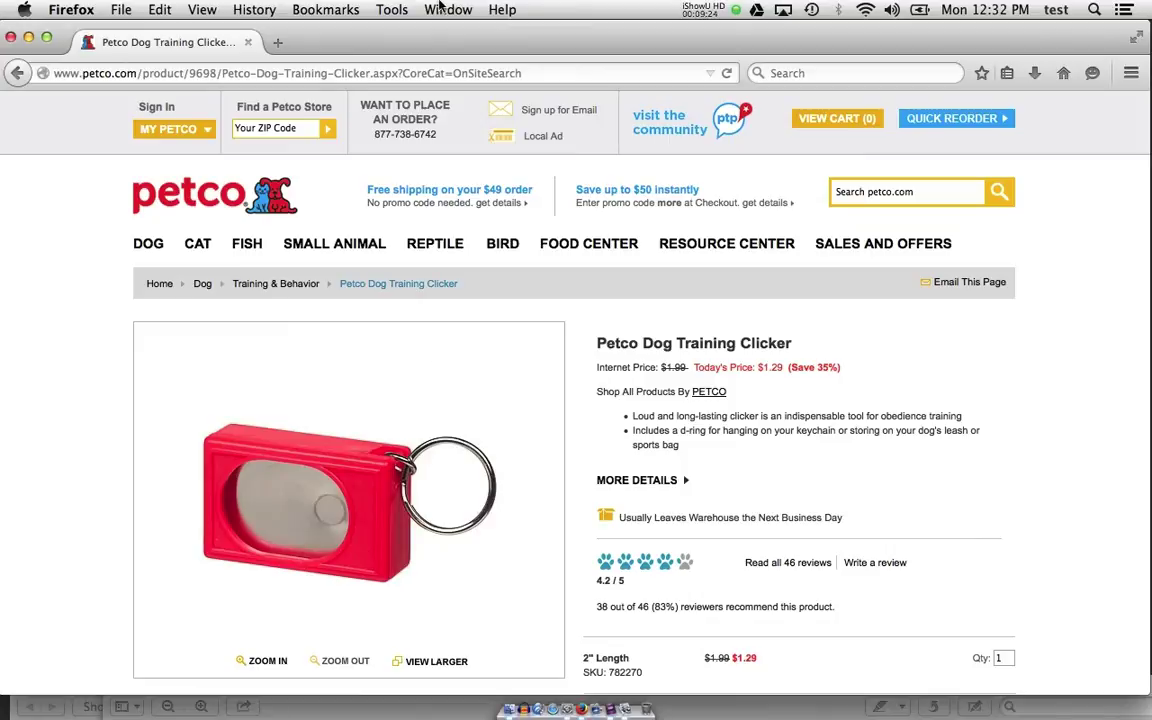
- Move the Petco browser window down off the desktop and close it
left_click_drag(428, 42, 420, 710)
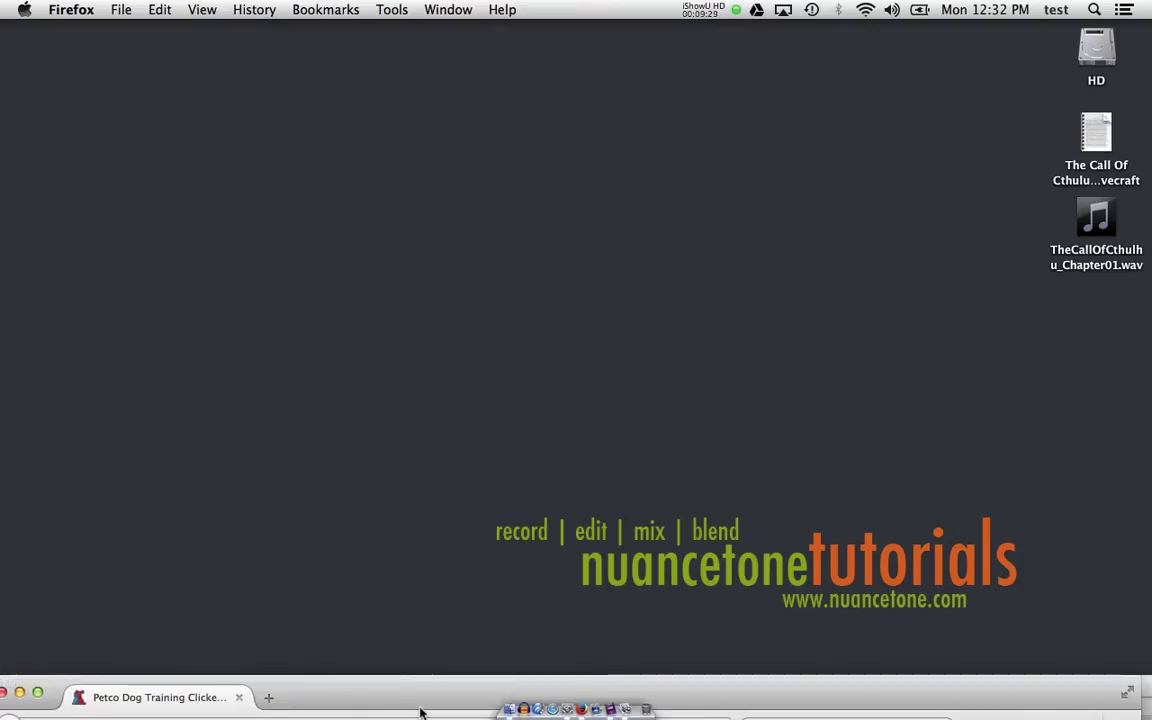
left_click_drag(420, 710, 437, 681)
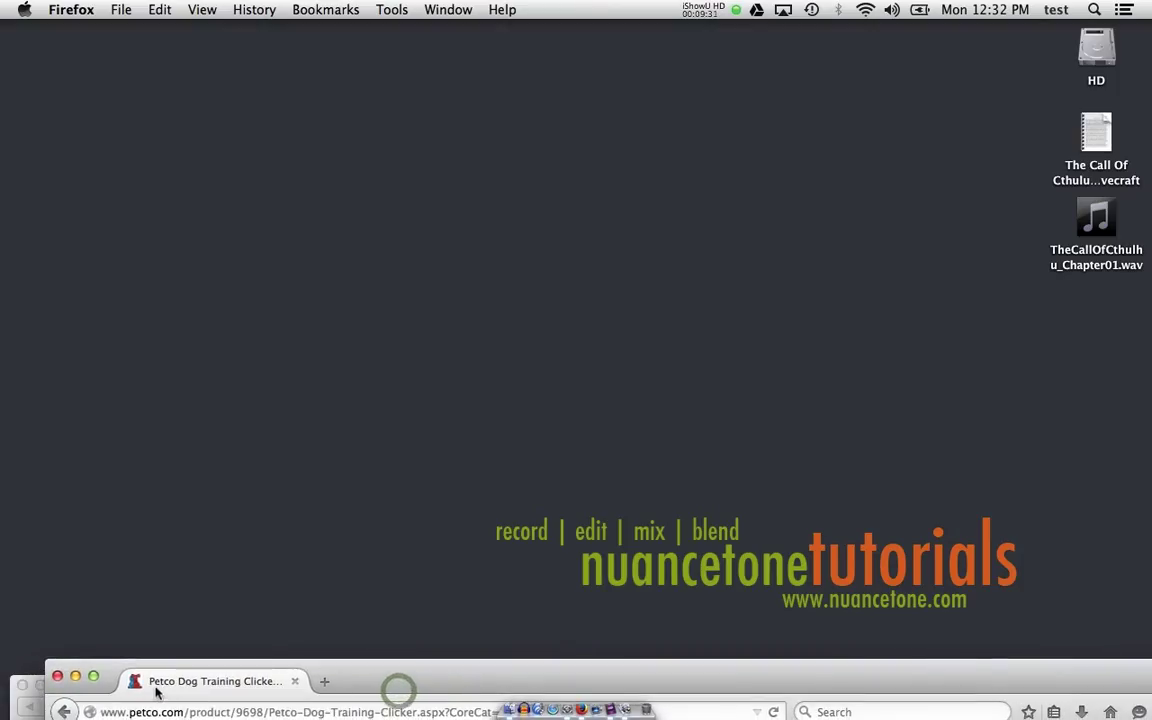
left_click(57, 676)
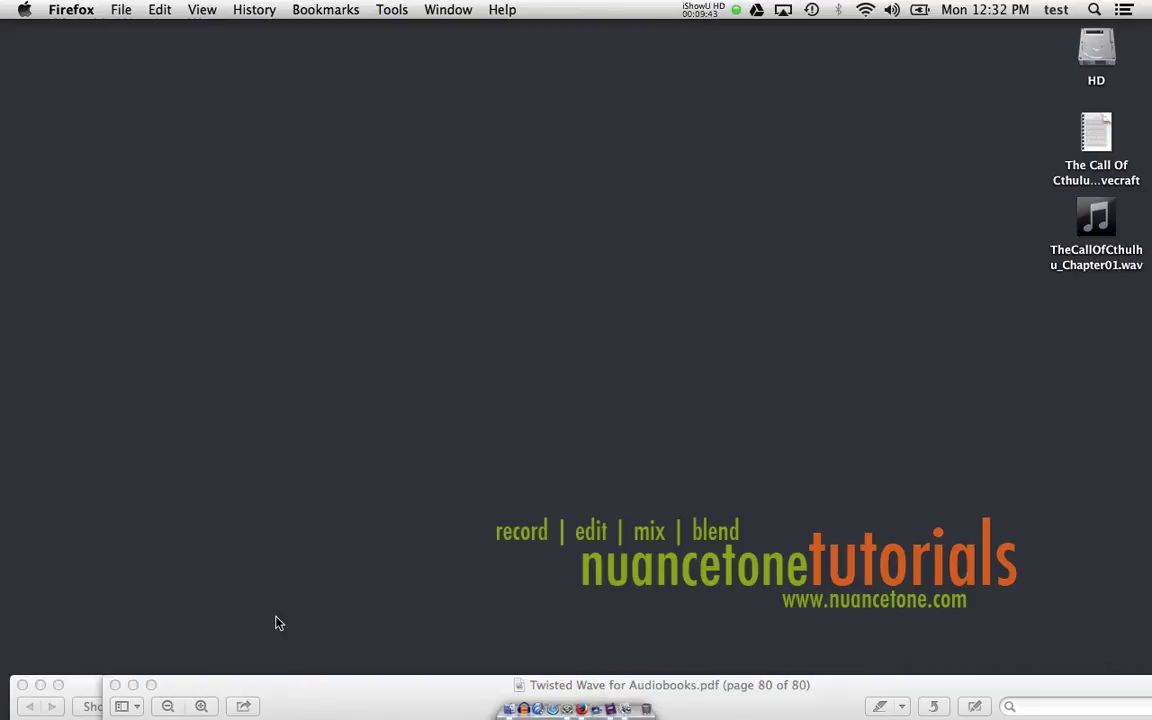
- Open the HD drive and create a folder named "Voice Over" in Documents
double_click(1094, 52)
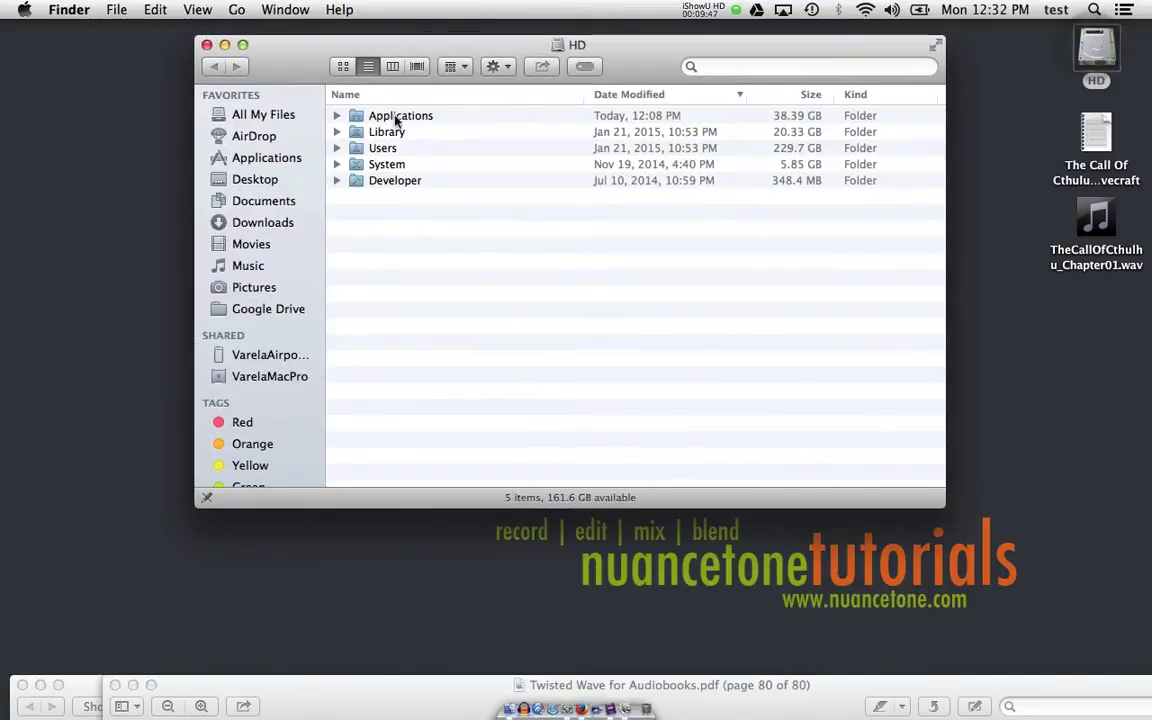
left_click(264, 200)
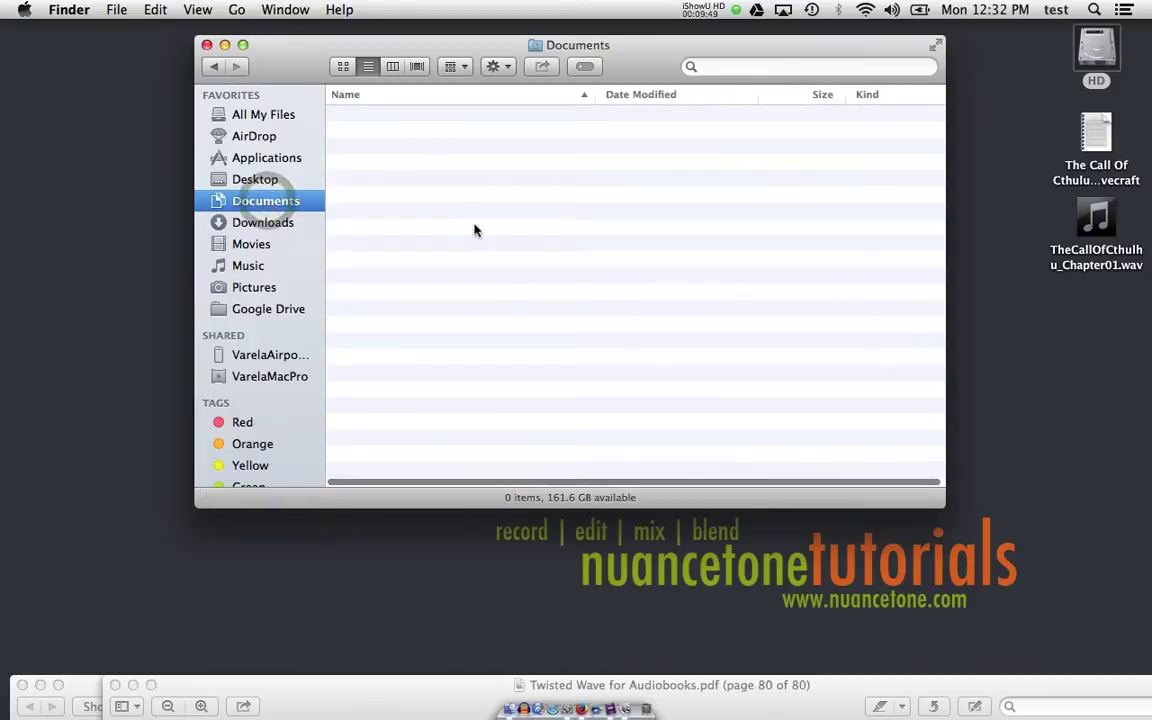
left_click(129, 12)
left_click(128, 48)
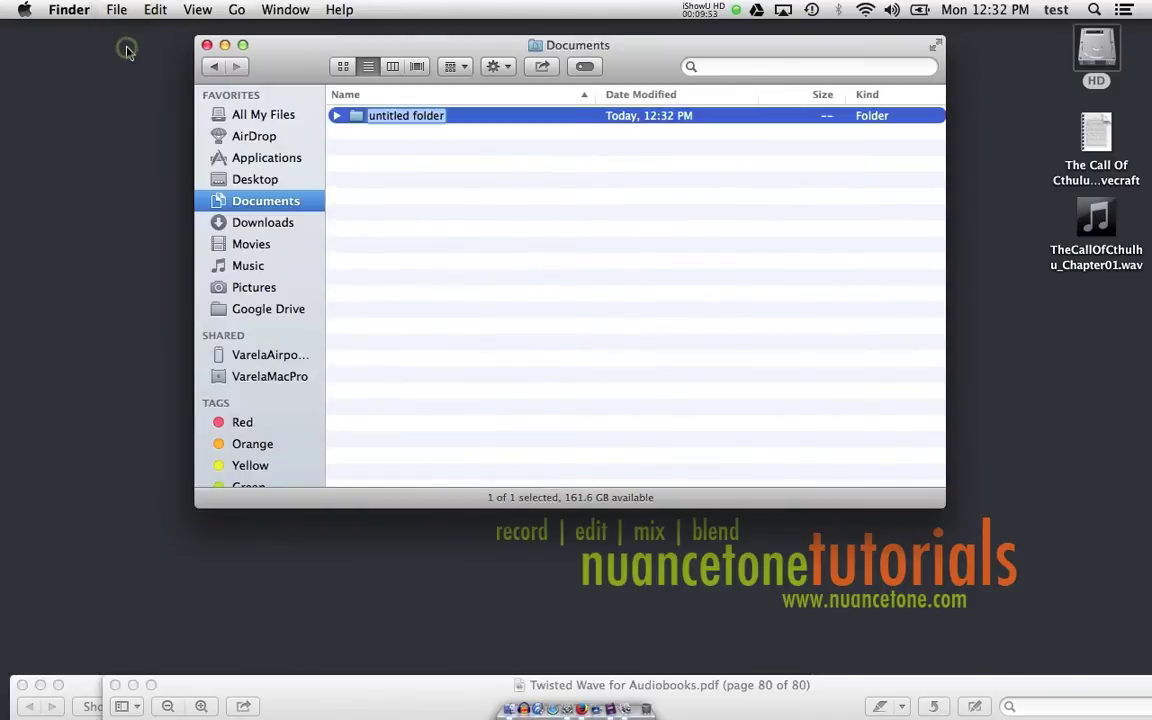
type("Voice Over")
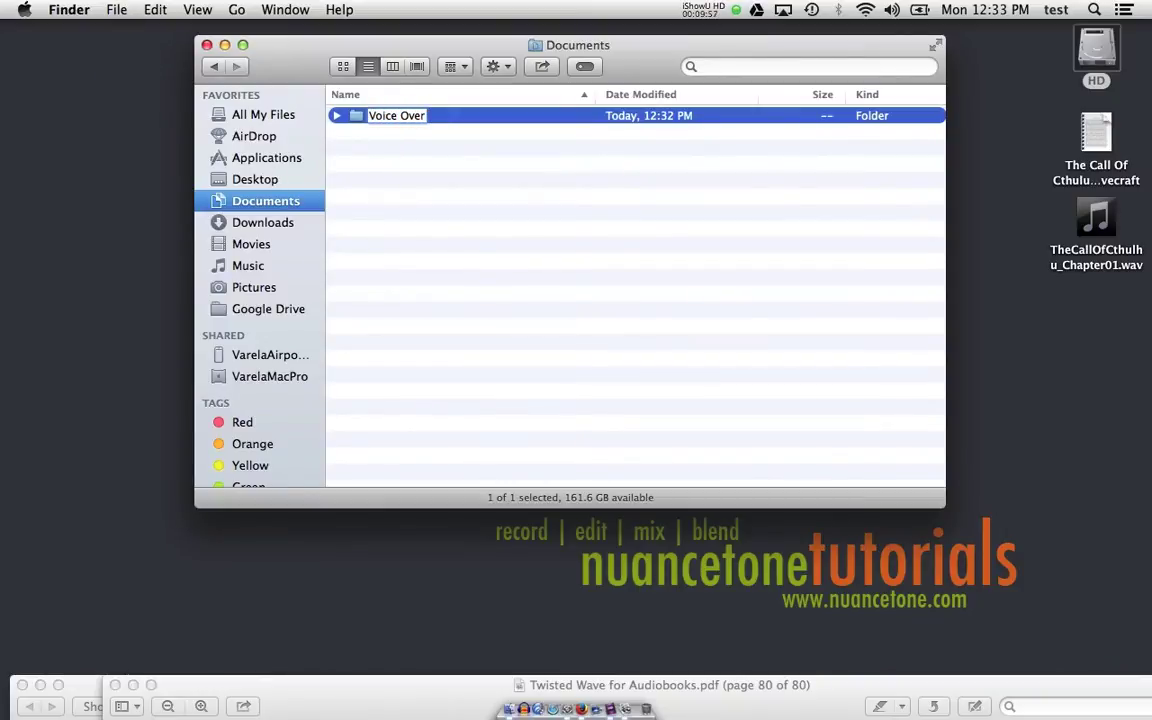
key("Return")
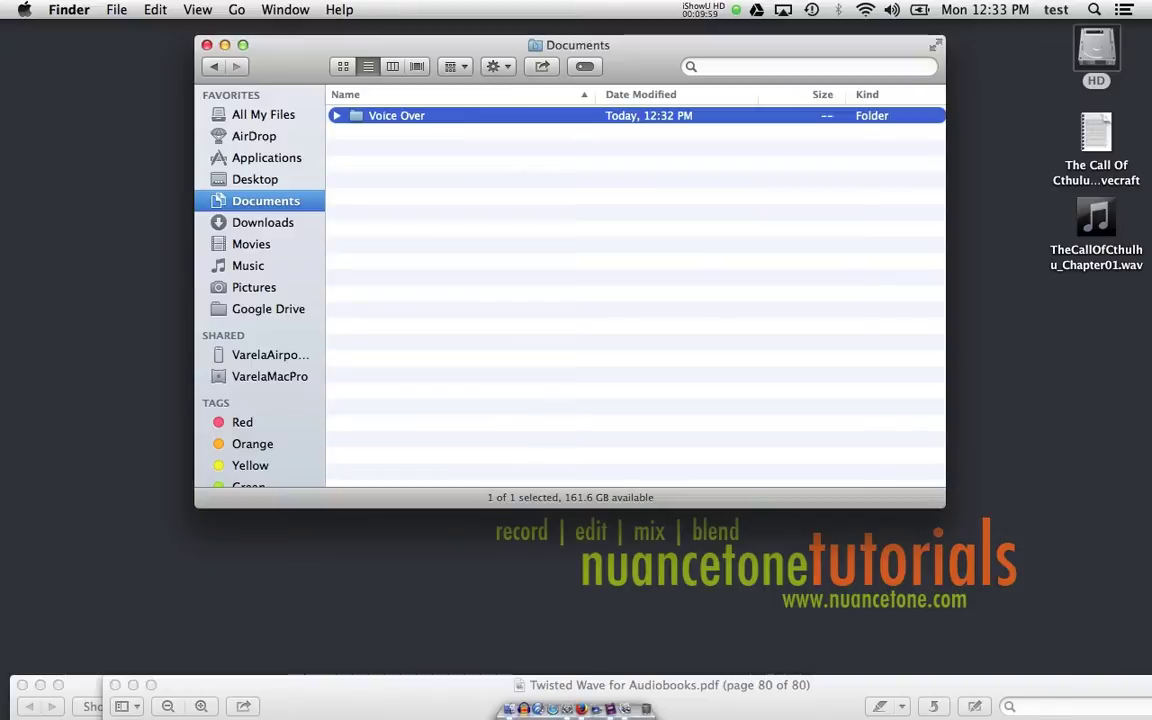
- Open the Voice Over folder and create a subfolder named "Audiobooks" in it
double_click(400, 116)
key("shift+super+n")
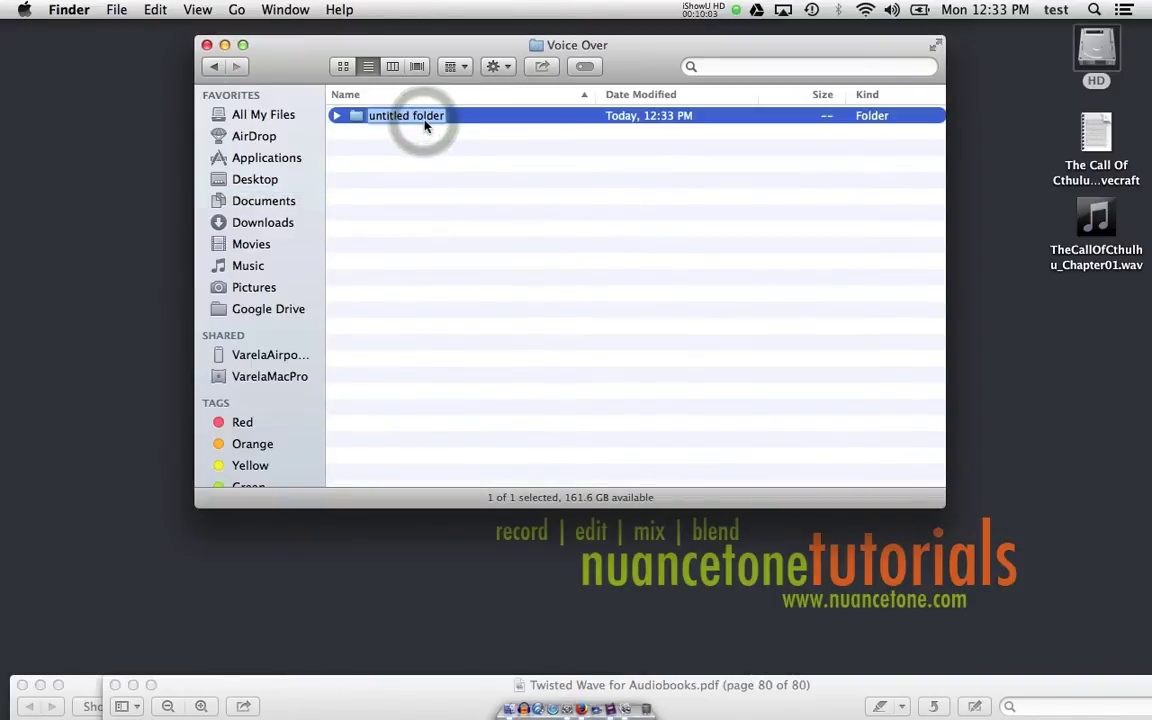
type("Aud")
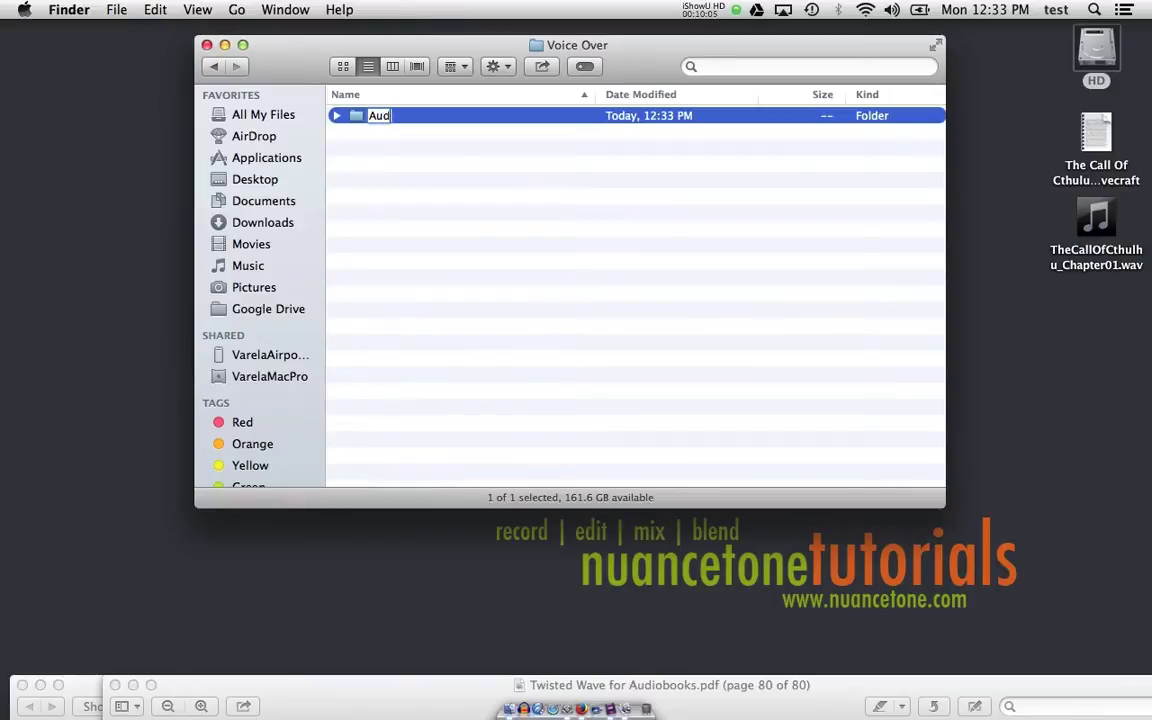
type("iobooks")
key("Return")
- Add two more subfolders named "Auditions" and "Demos" to the Voice Over folder
key("shift+super+n")
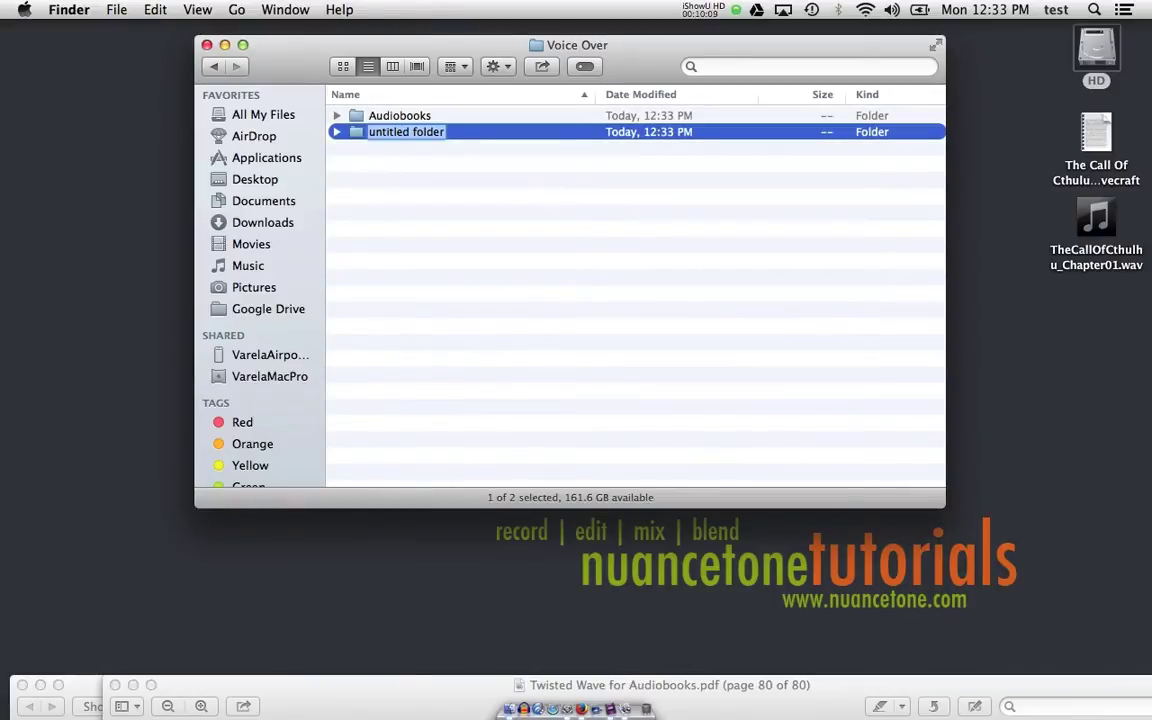
type("Auditions")
key("Return")
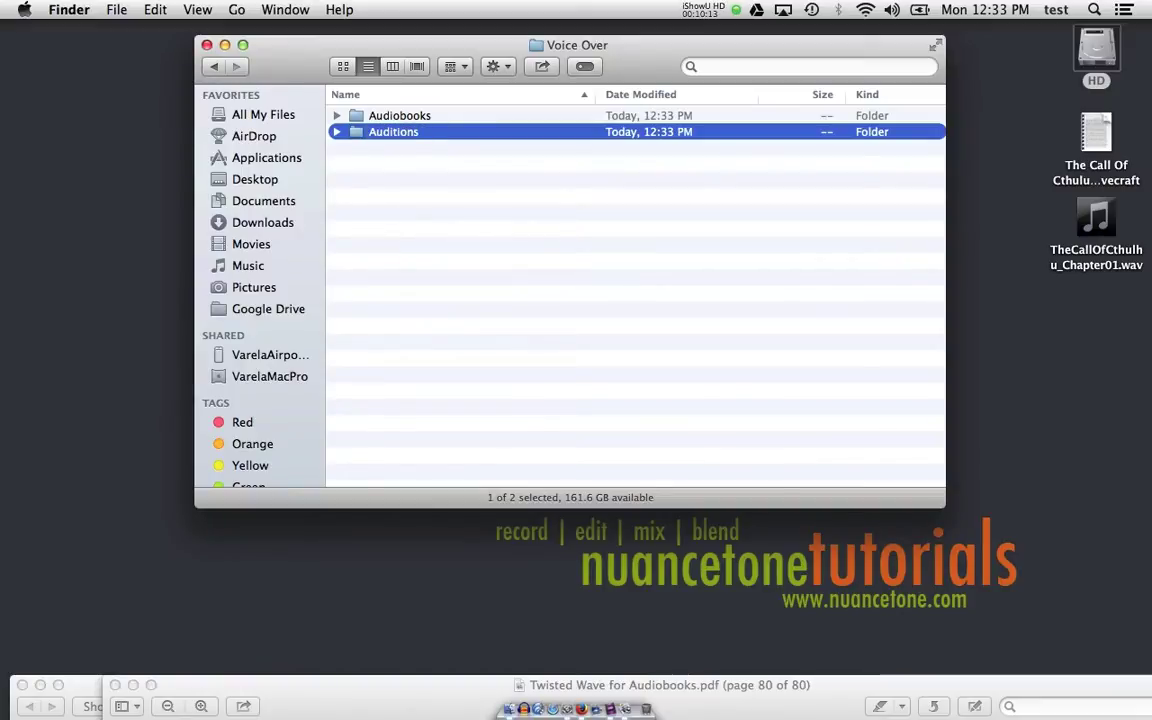
key("shift+super+n")
type("Demos")
key("Return")
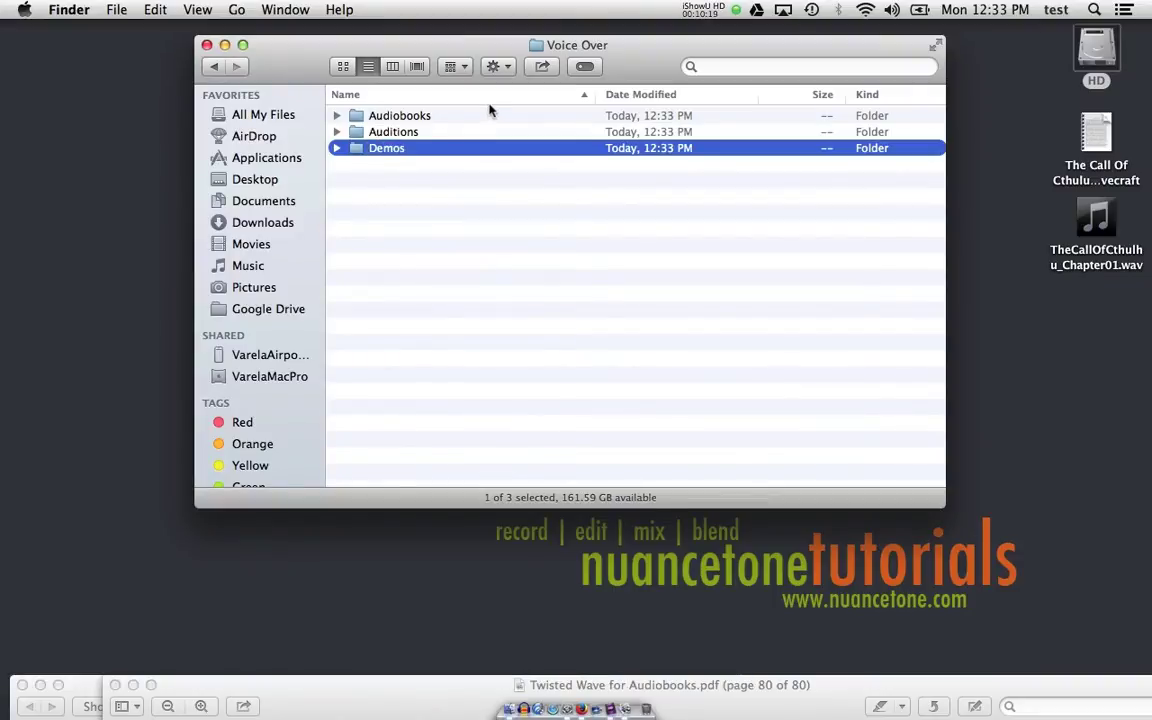
- Open the Audiobooks folder and create a subfolder named "****** Template *******" in it
left_click(447, 116)
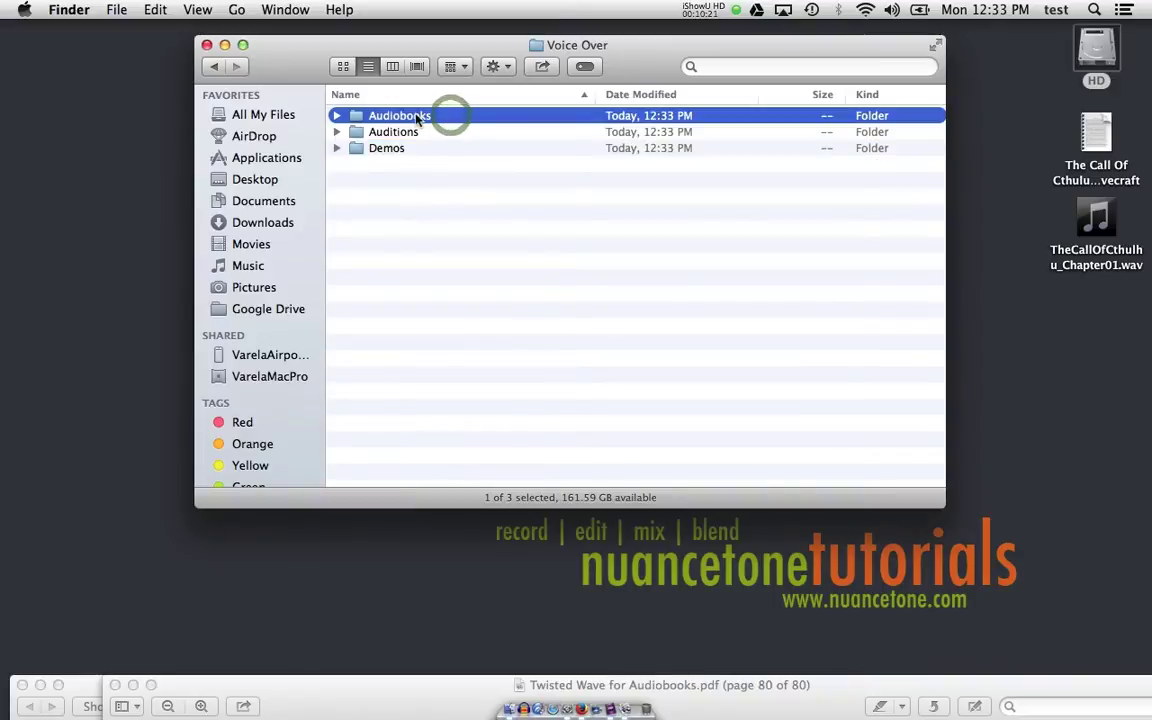
double_click(411, 115)
key("super+shift+n")
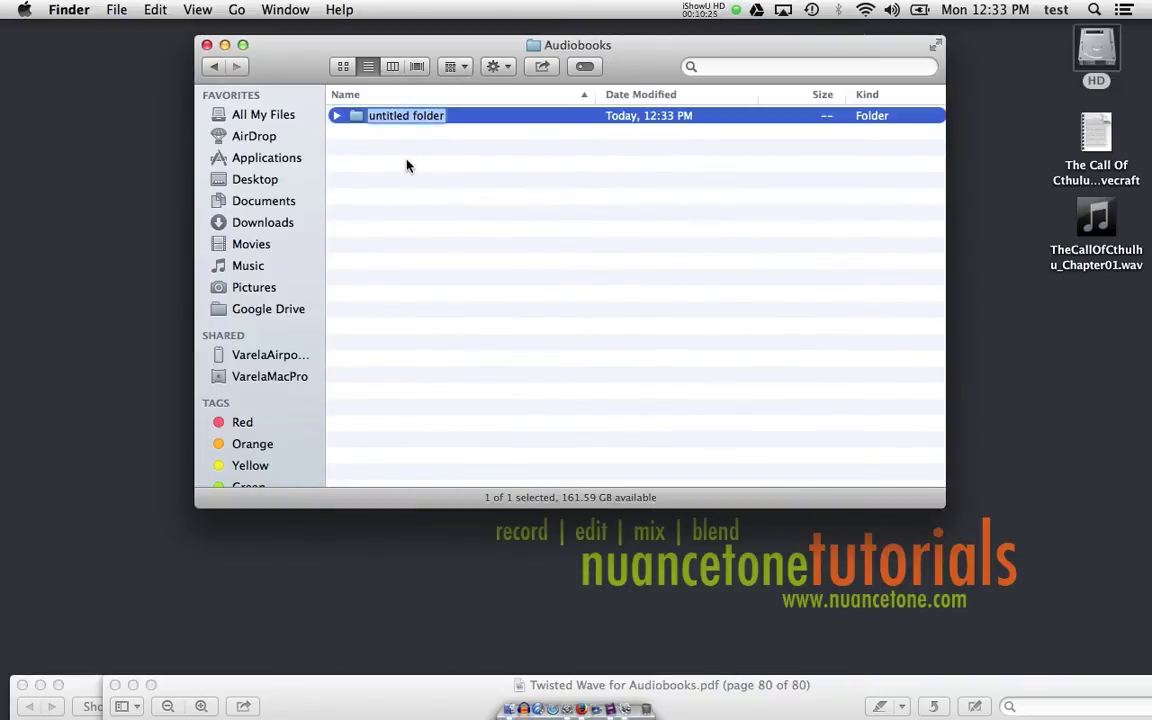
type("****** Templatye")
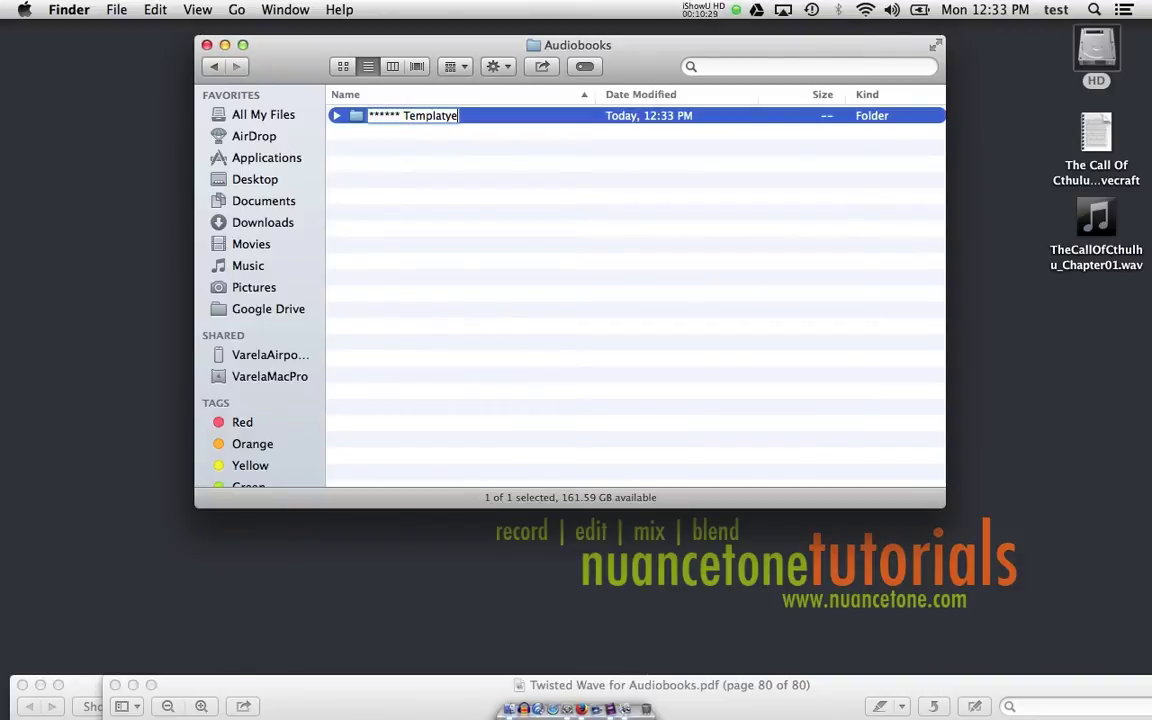
key("BackSpace")
type("e *******")
key("Return")
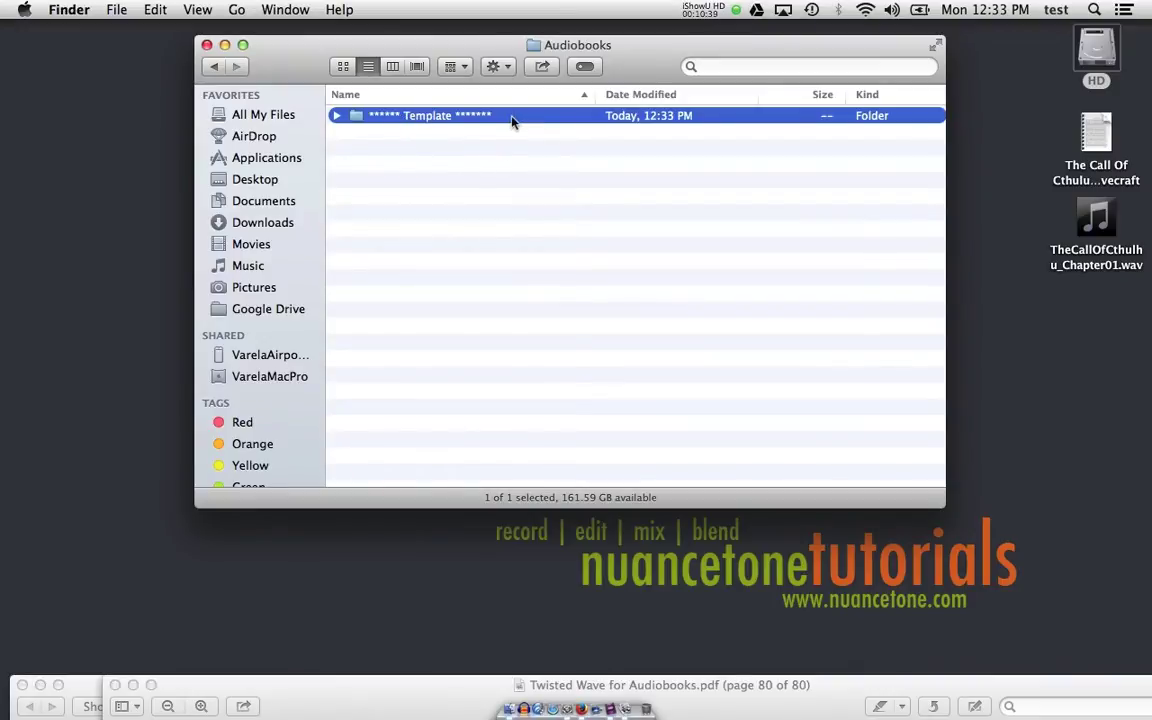
- Open the Template folder and create subfolders named "Recordings" and "Script" in it
double_click(444, 118)
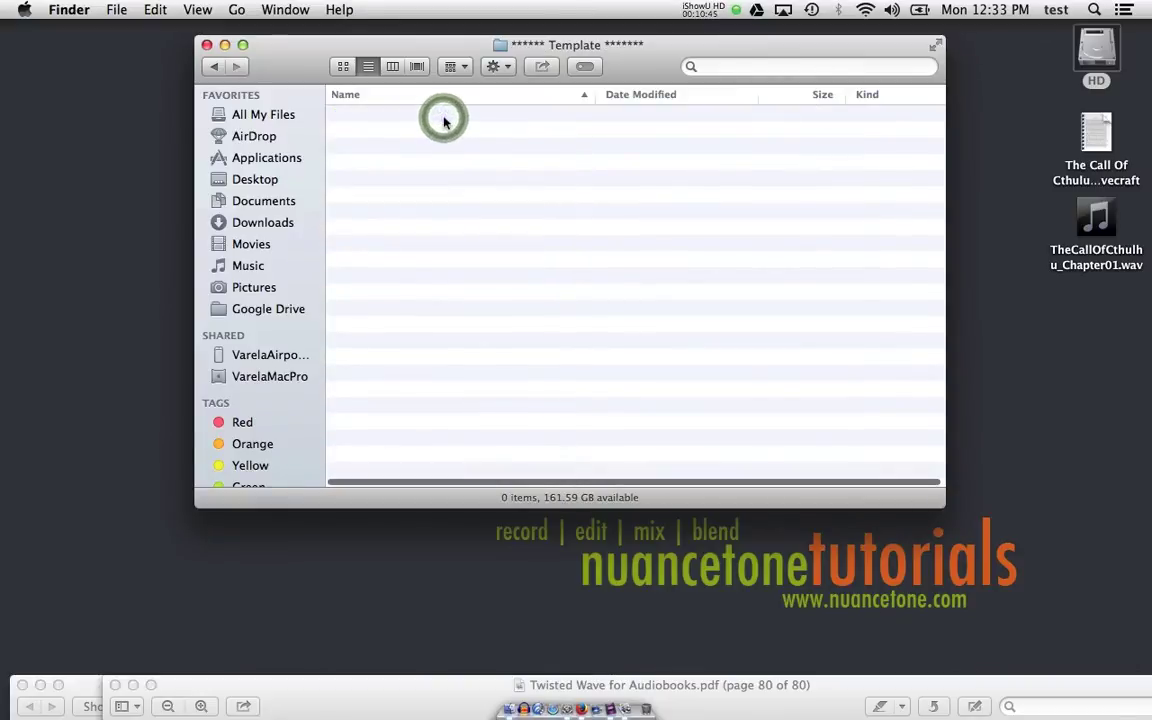
key("super+shift+n")
type("R")
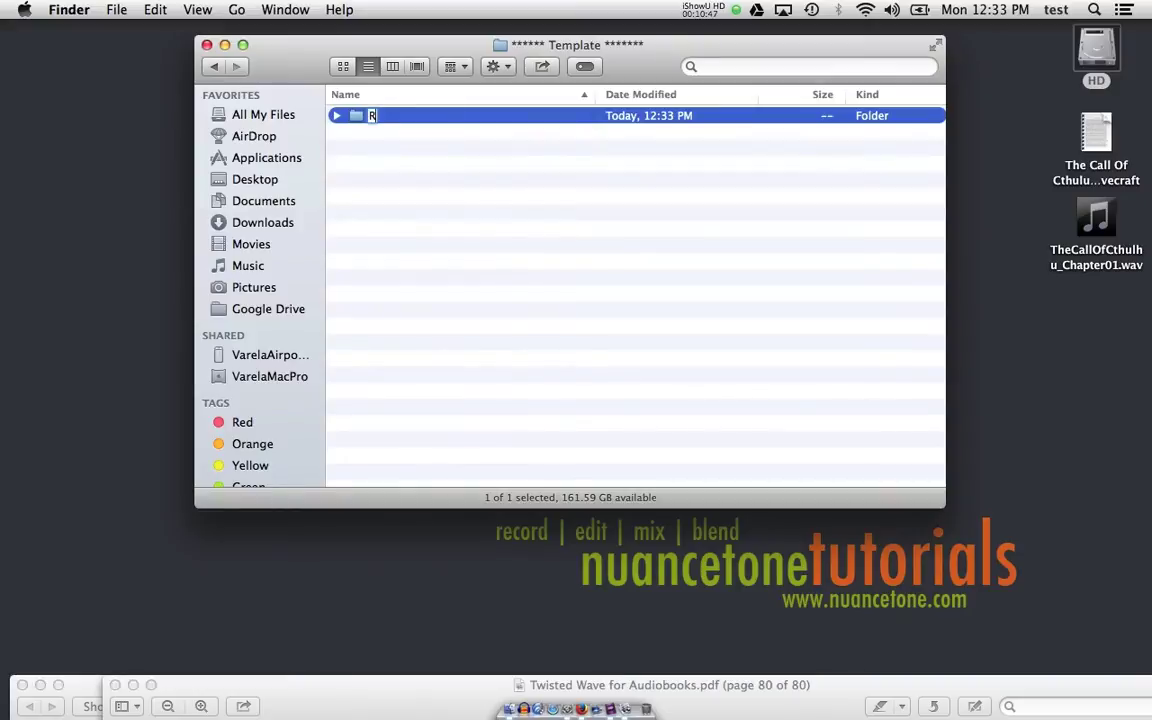
type("ecordings")
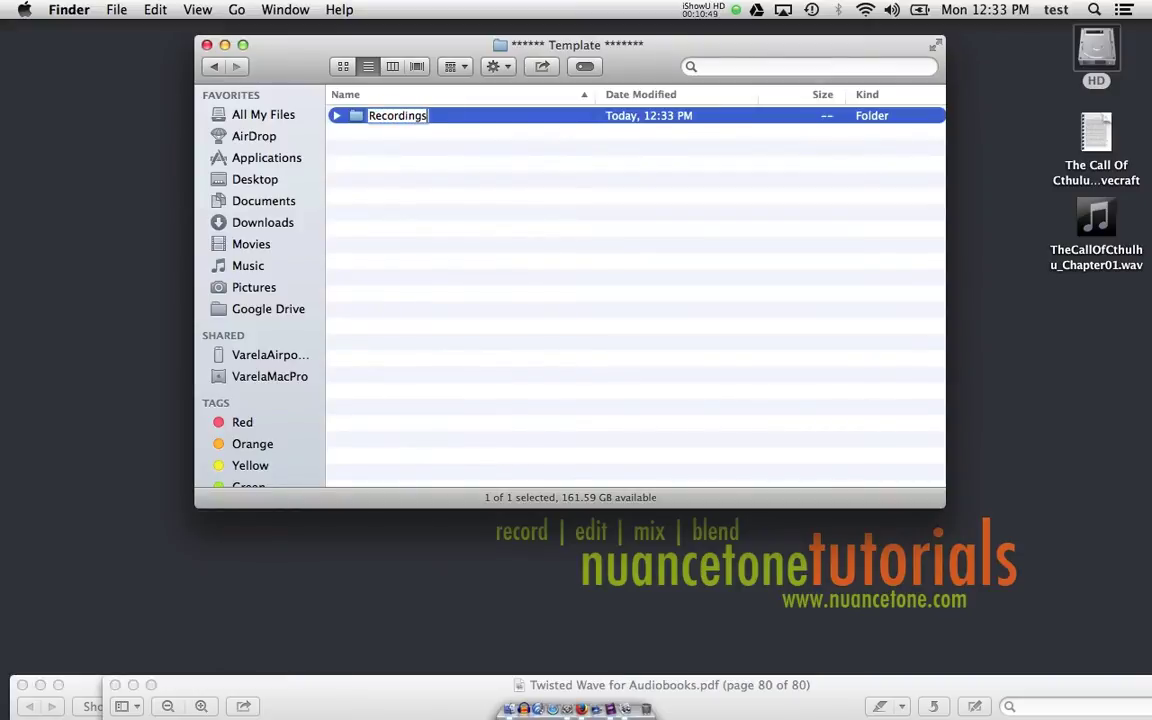
key("Return")
key("super+shift+n")
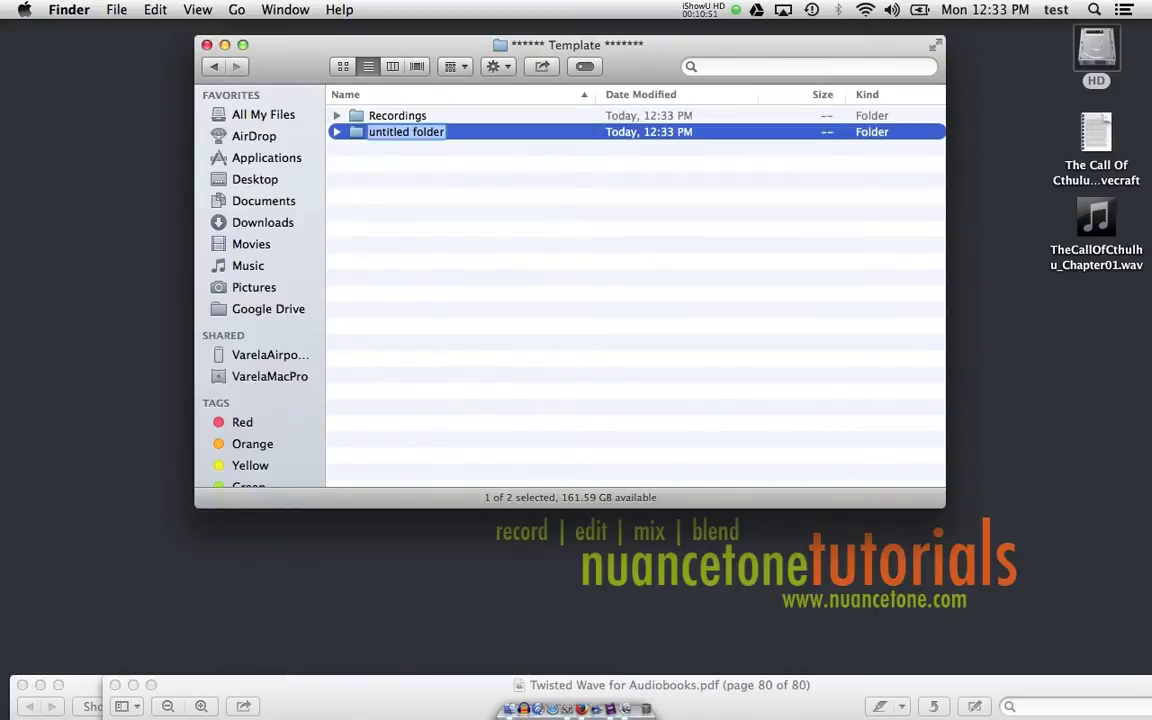
type("Script")
key("Return")
- Add two more subfolders named "Final MP3s" and "Notes" to the Template folder
key("super+shift+n")
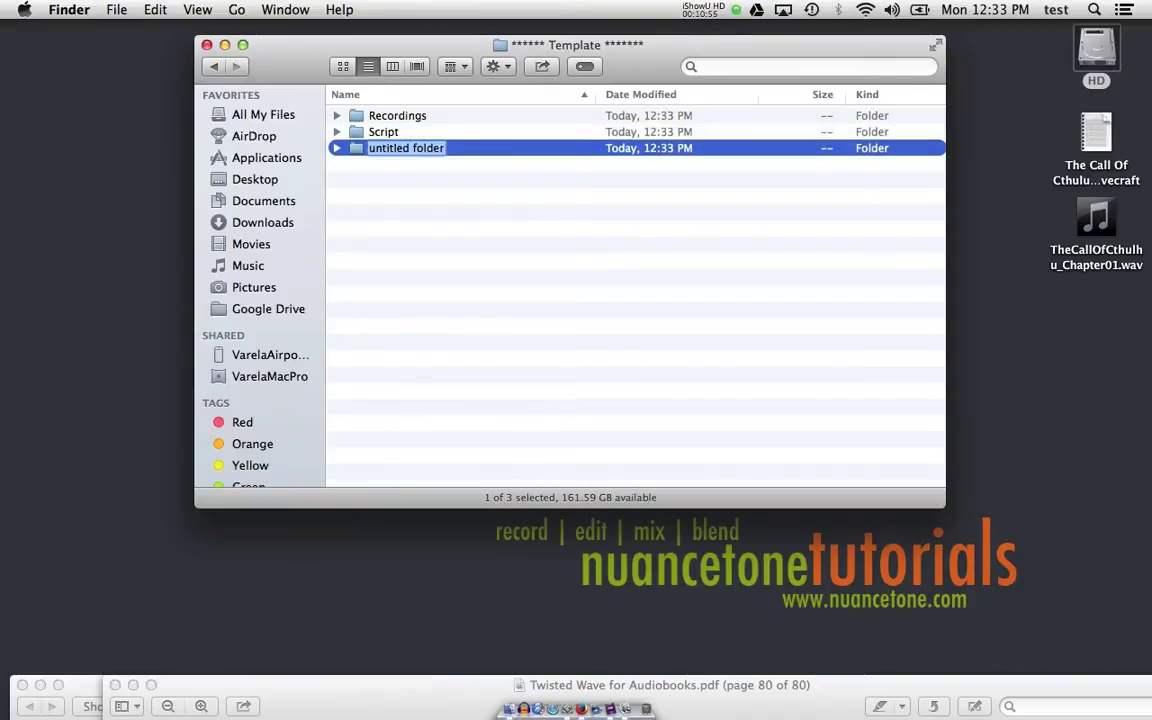
type("Final MP")
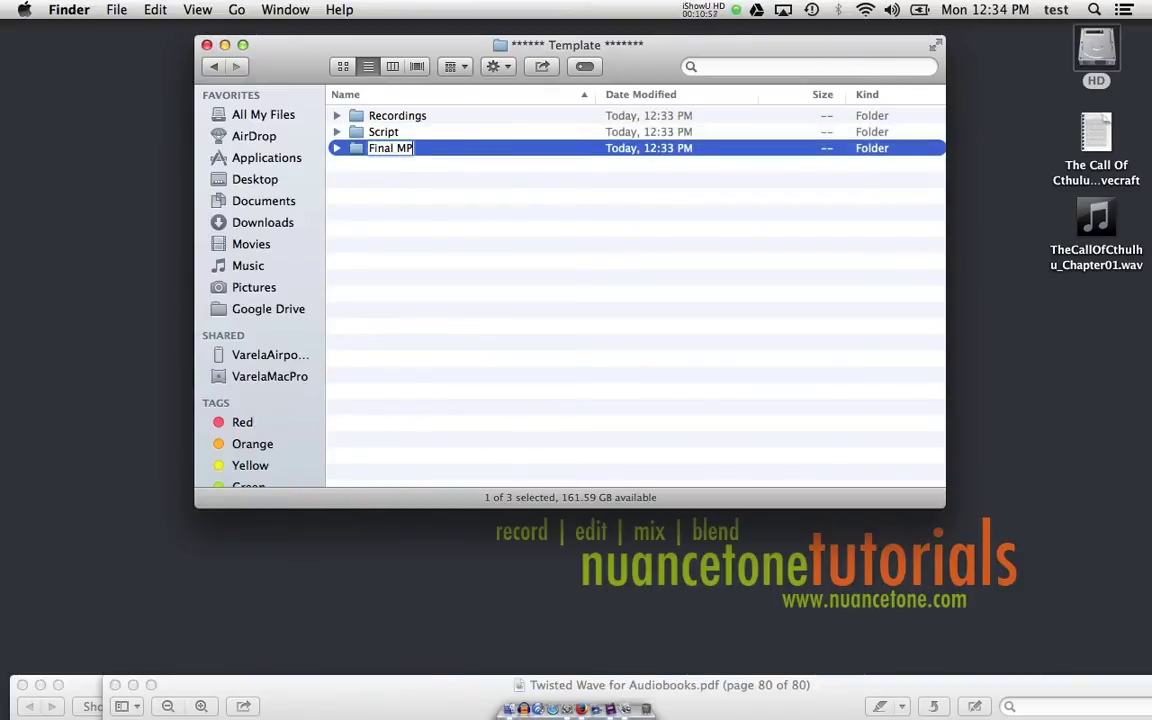
type("3s")
key("Return")
key("super+shift+n")
type("Notes")
key("Return")
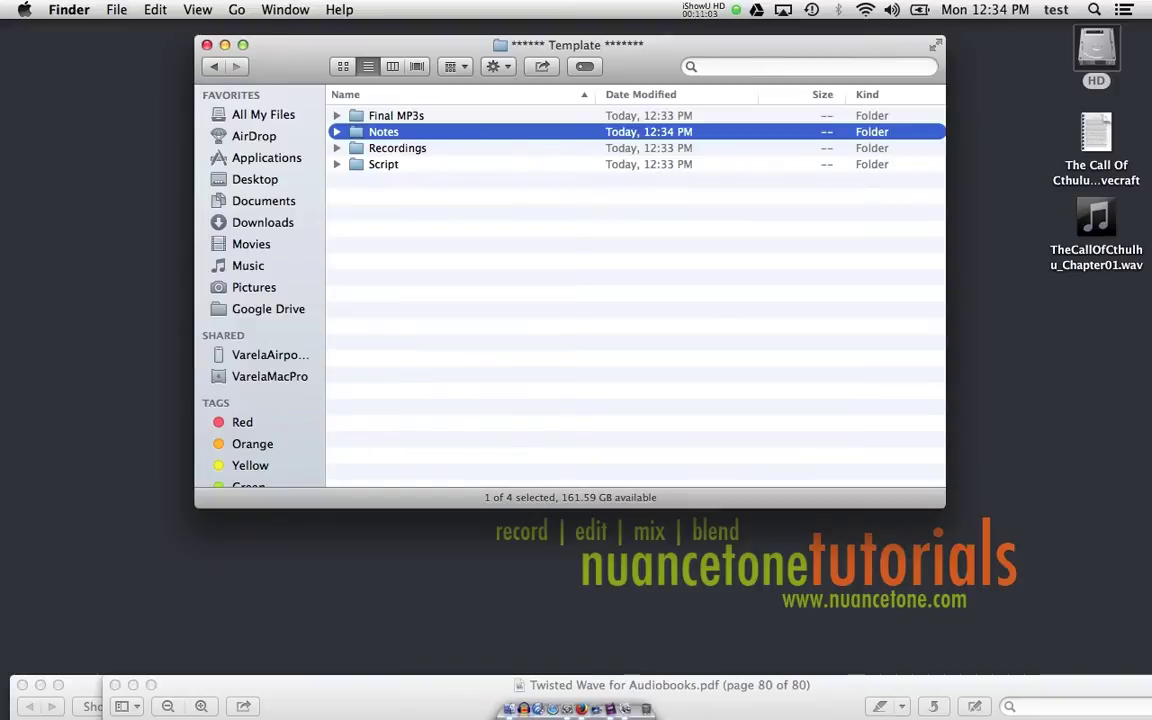
- Navigate up from the Template folder through its parent folders to Documents
key("super+Up")
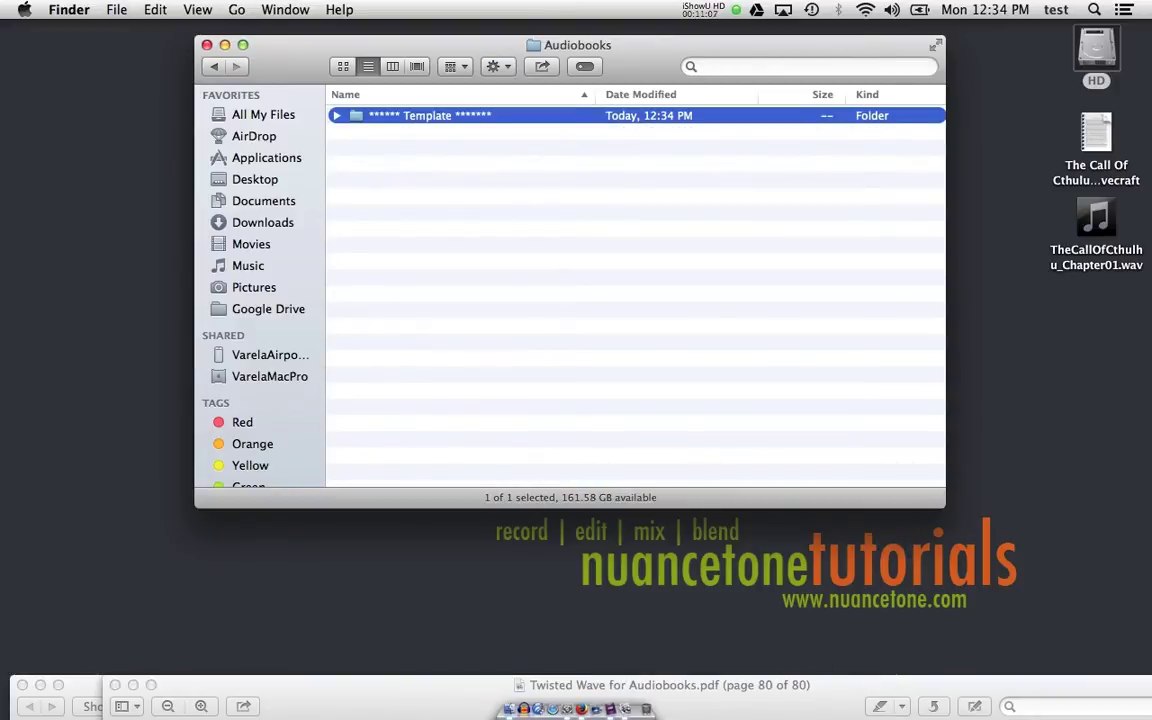
key("super+Up")
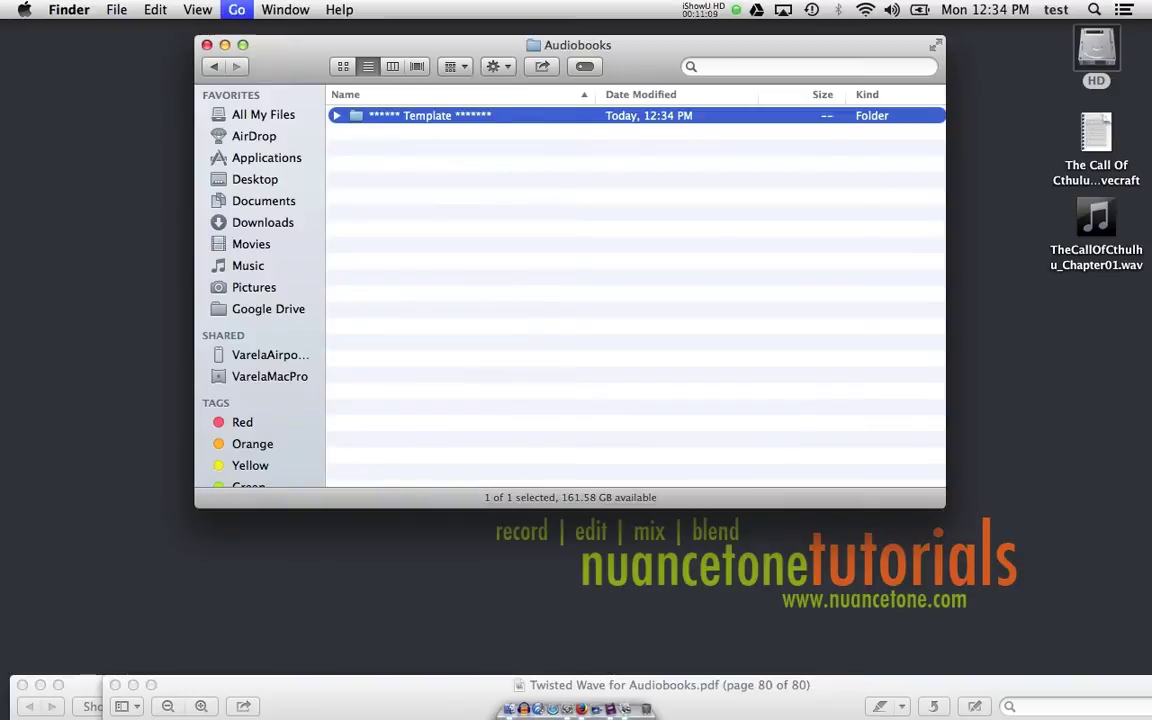
key("super+Up")
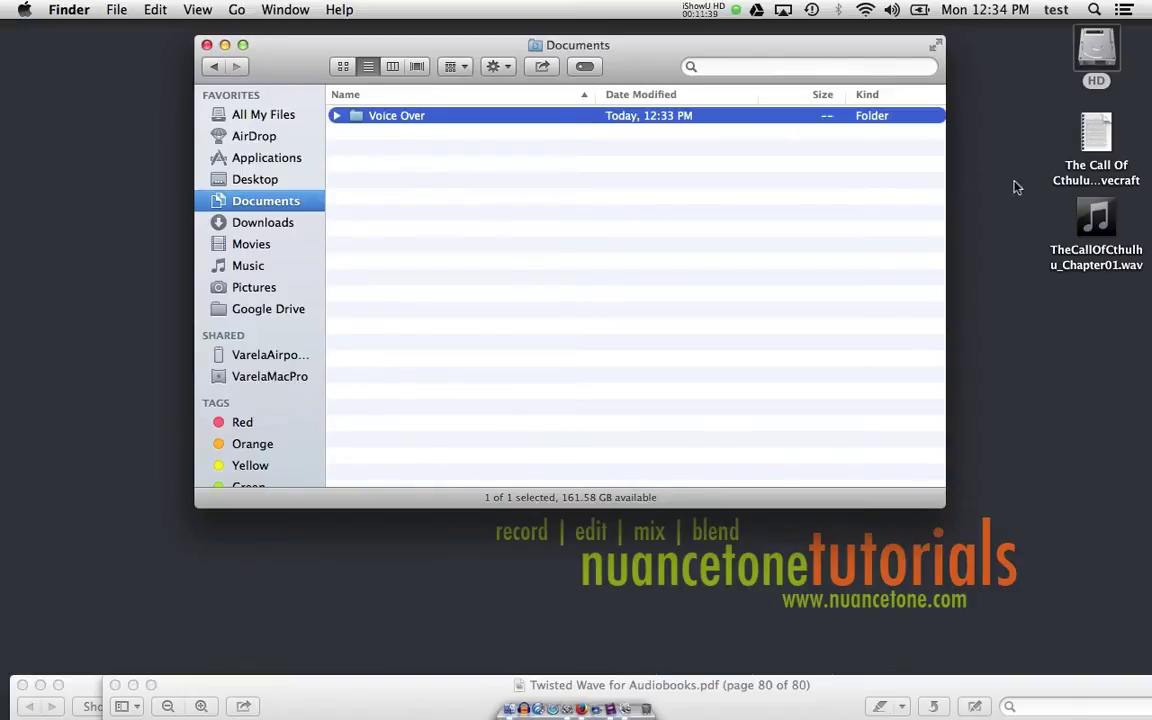
- Select the Call of Cthulhu text document on the desktop, and open the Audiobooks folder inside Documents' Voice Over folder
left_click(1100, 135)
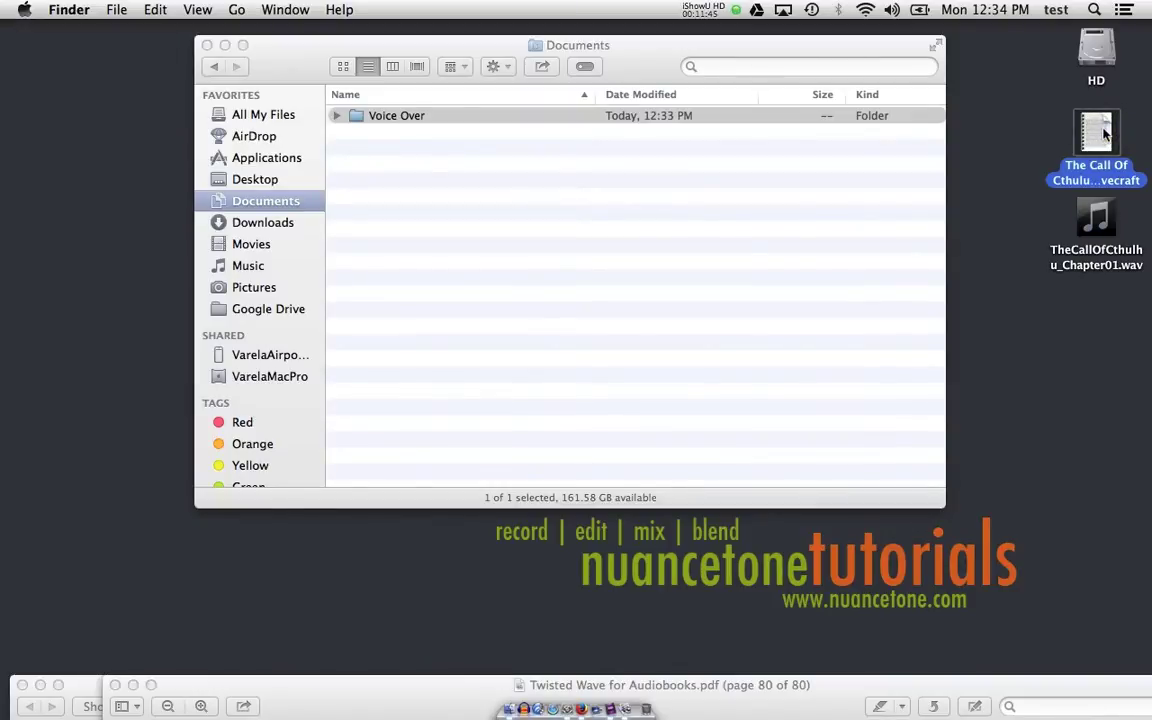
left_click(784, 203)
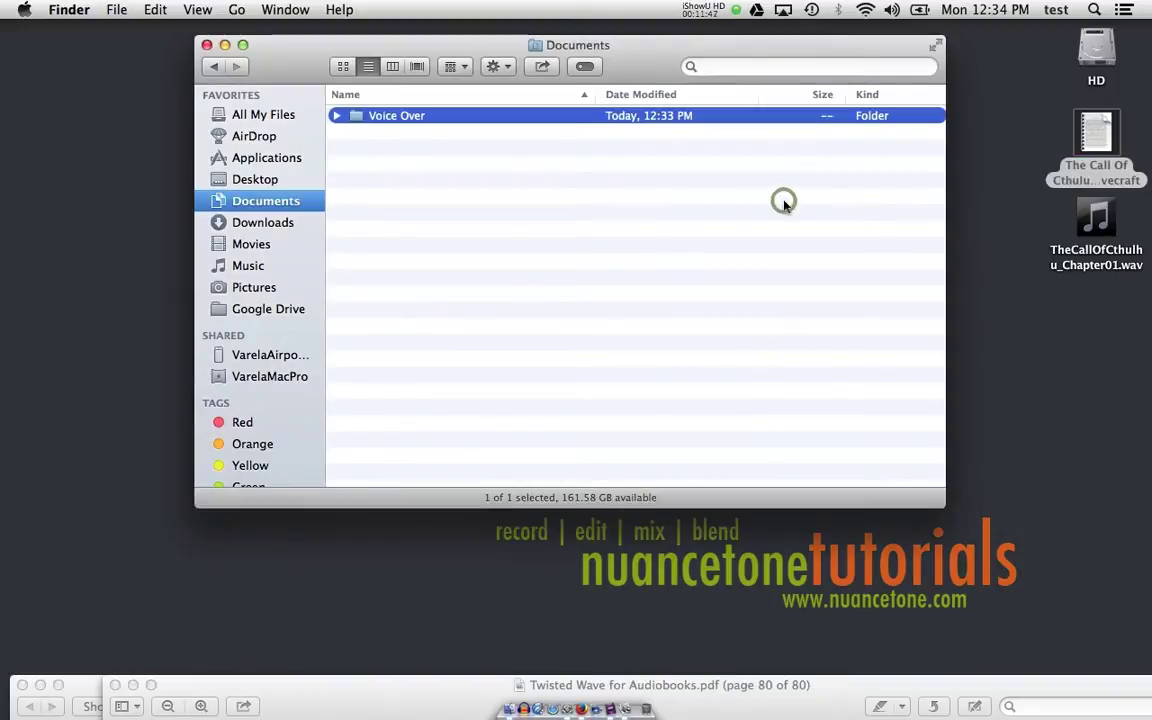
key("super+Down")
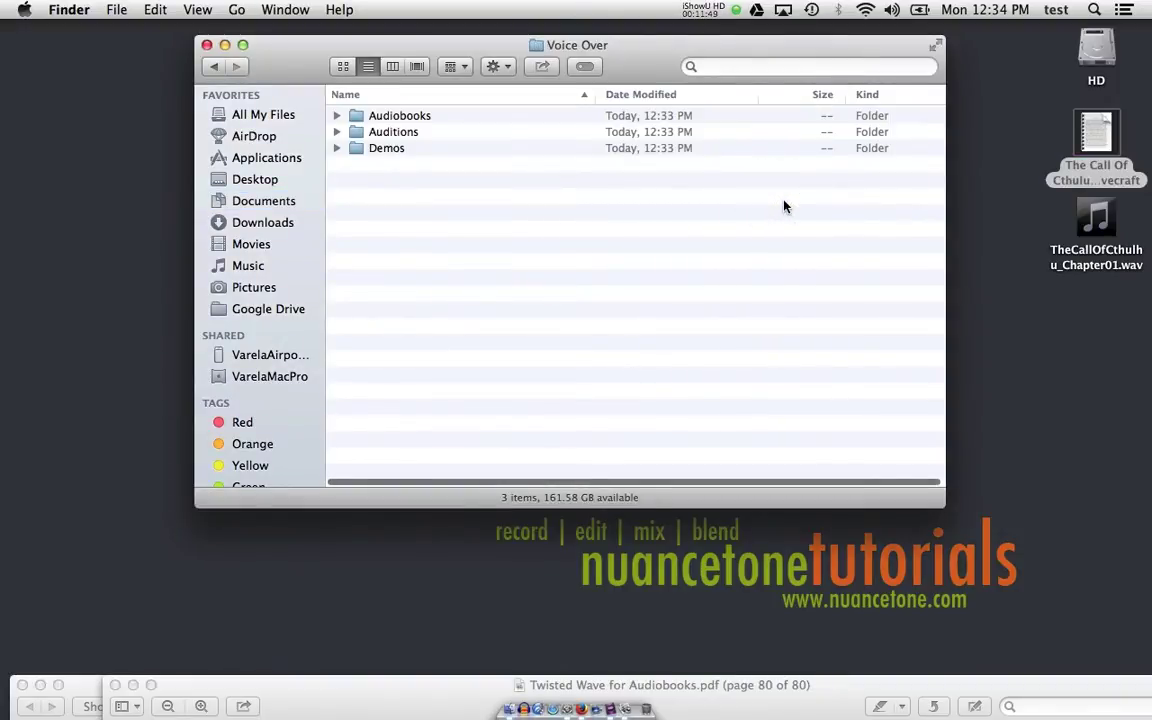
key("Down")
key("super+Down")
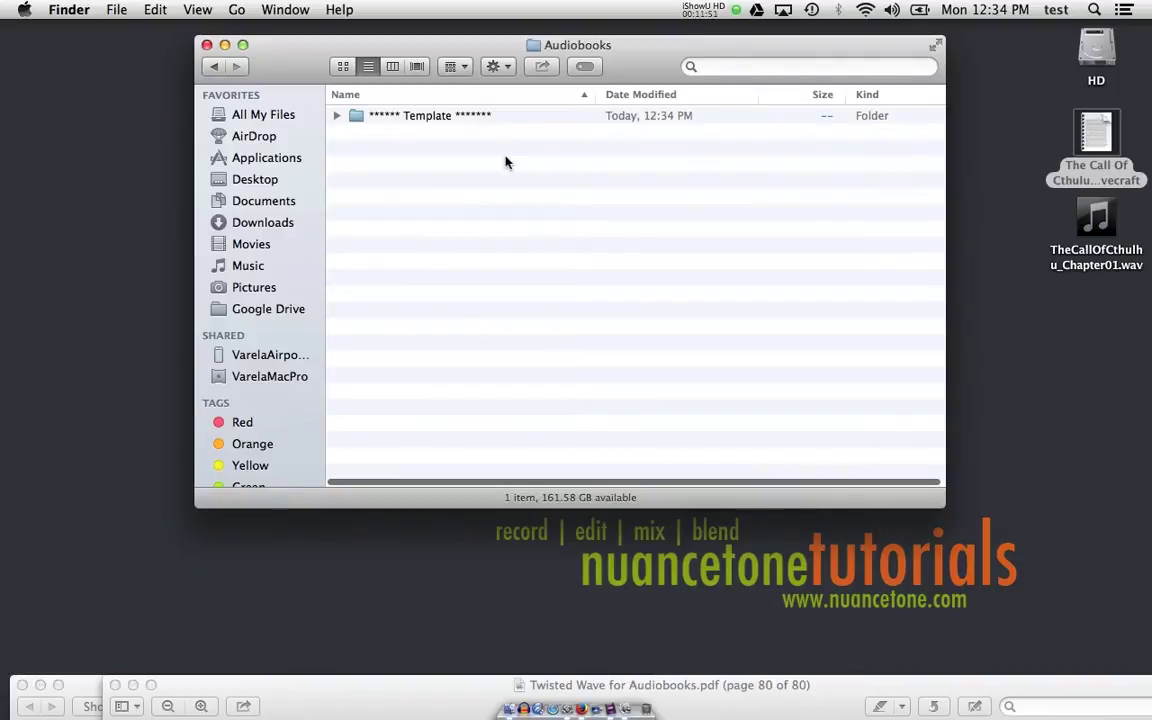
- Duplicate the Template folder inside the Audiobooks folder by copying and pasting it
left_click(465, 116)
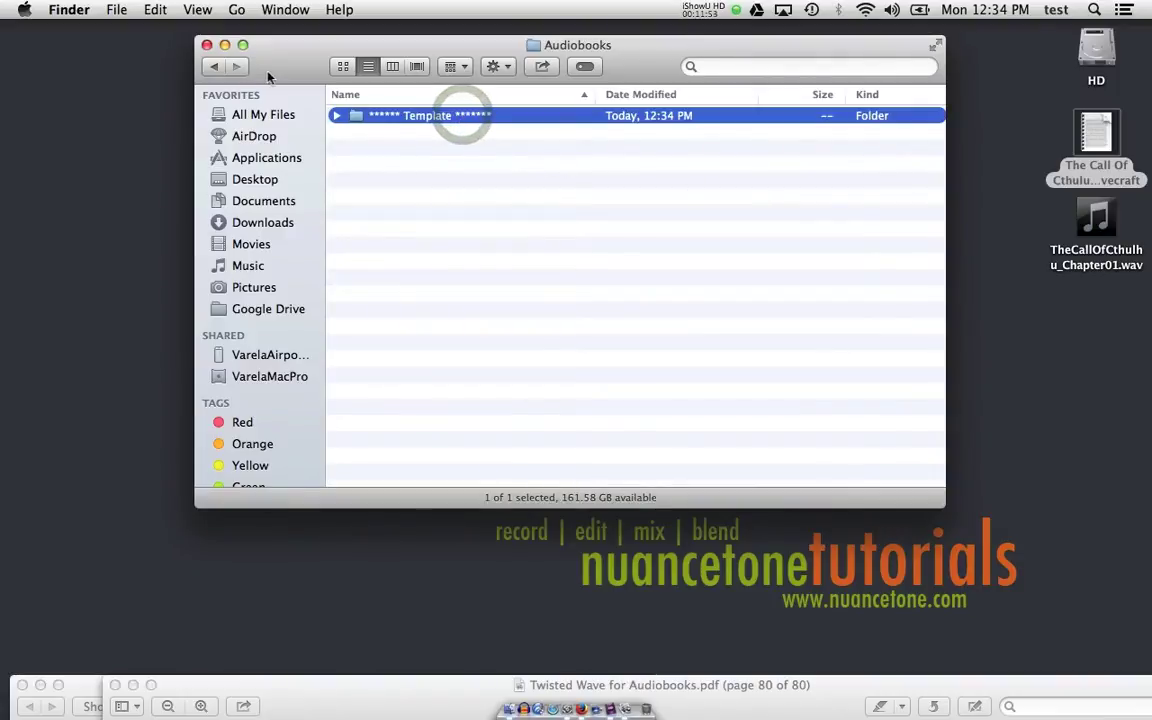
left_click(155, 9)
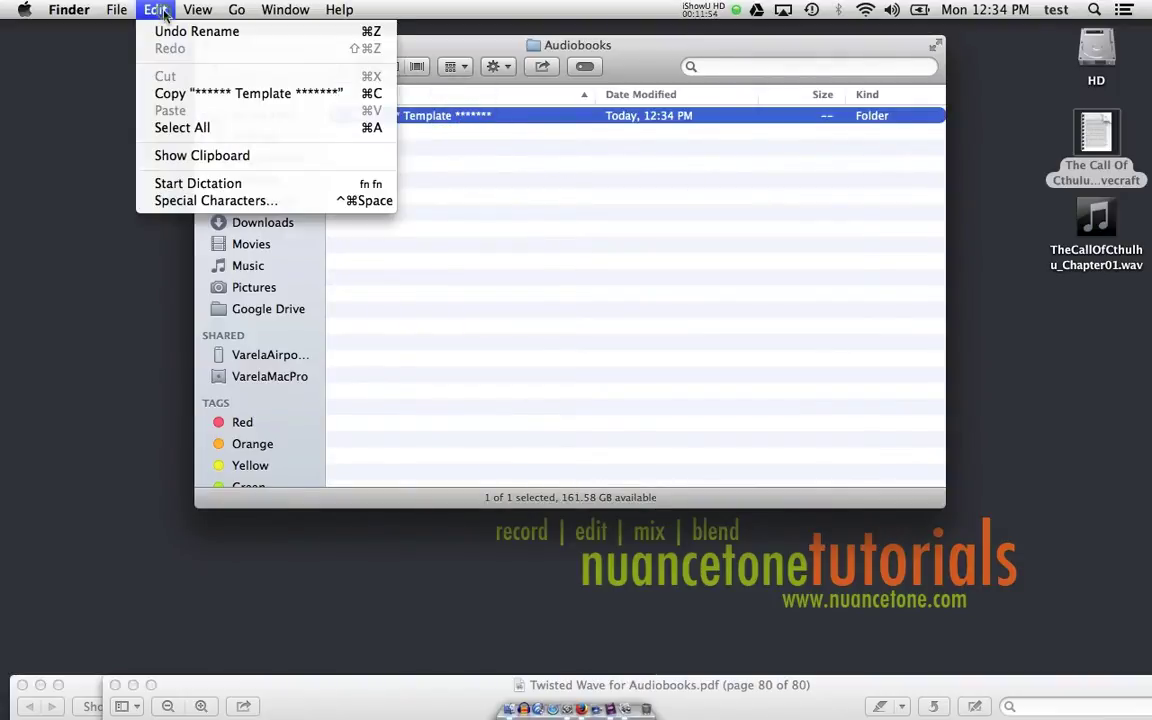
left_click(172, 93)
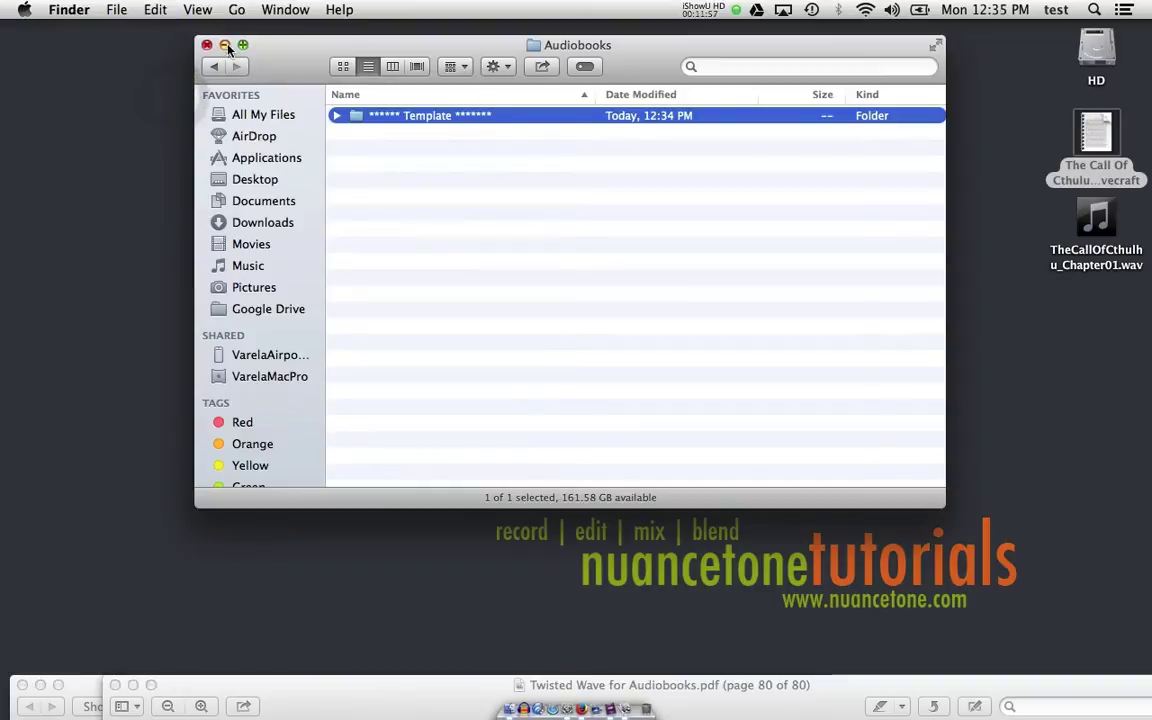
left_click(155, 9)
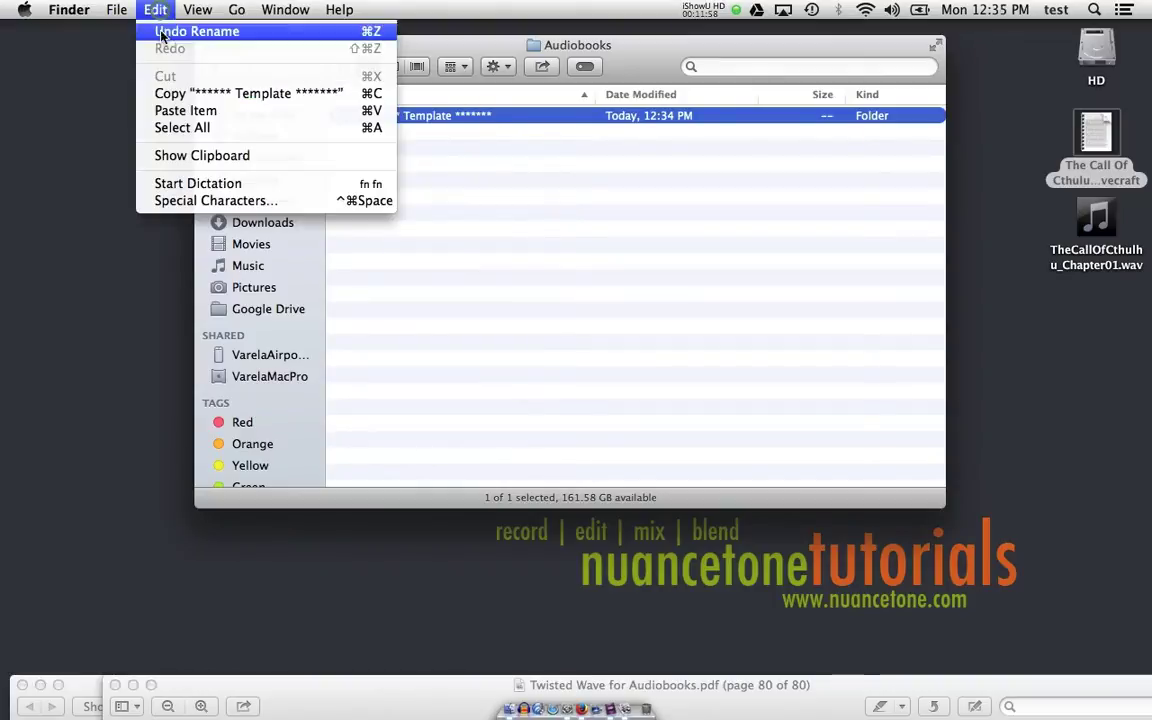
left_click(172, 111)
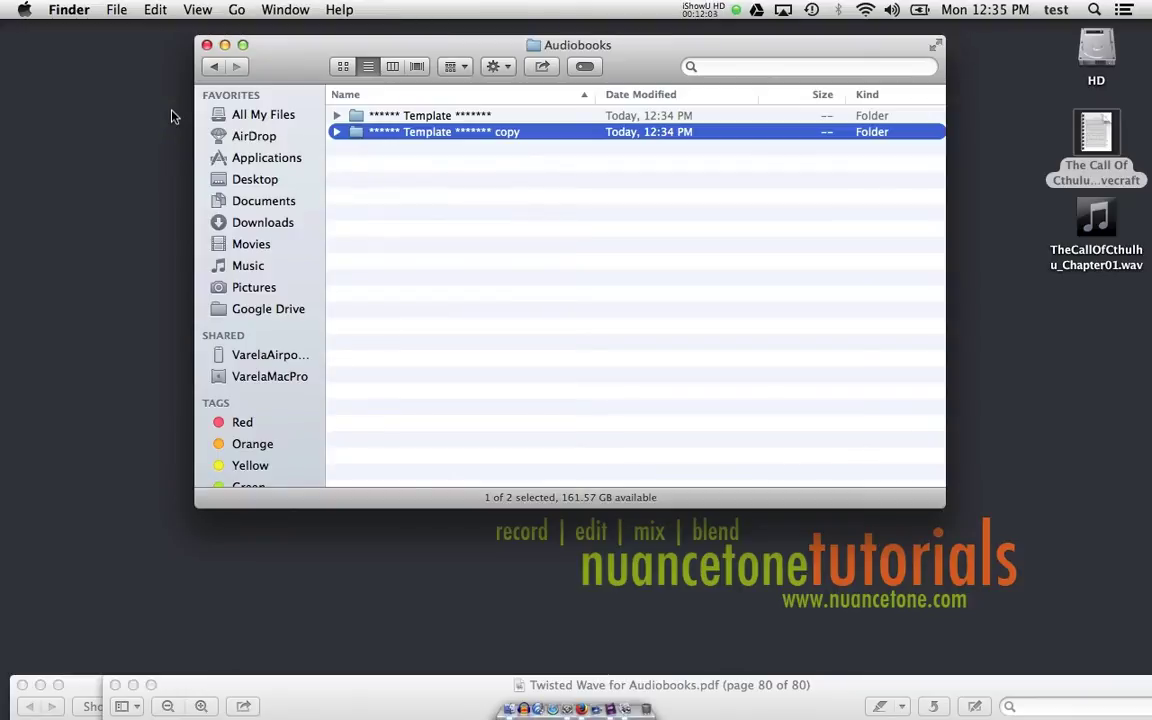
- Rename the copied Template folder as "The Call Of Cthulu"
key("Return")
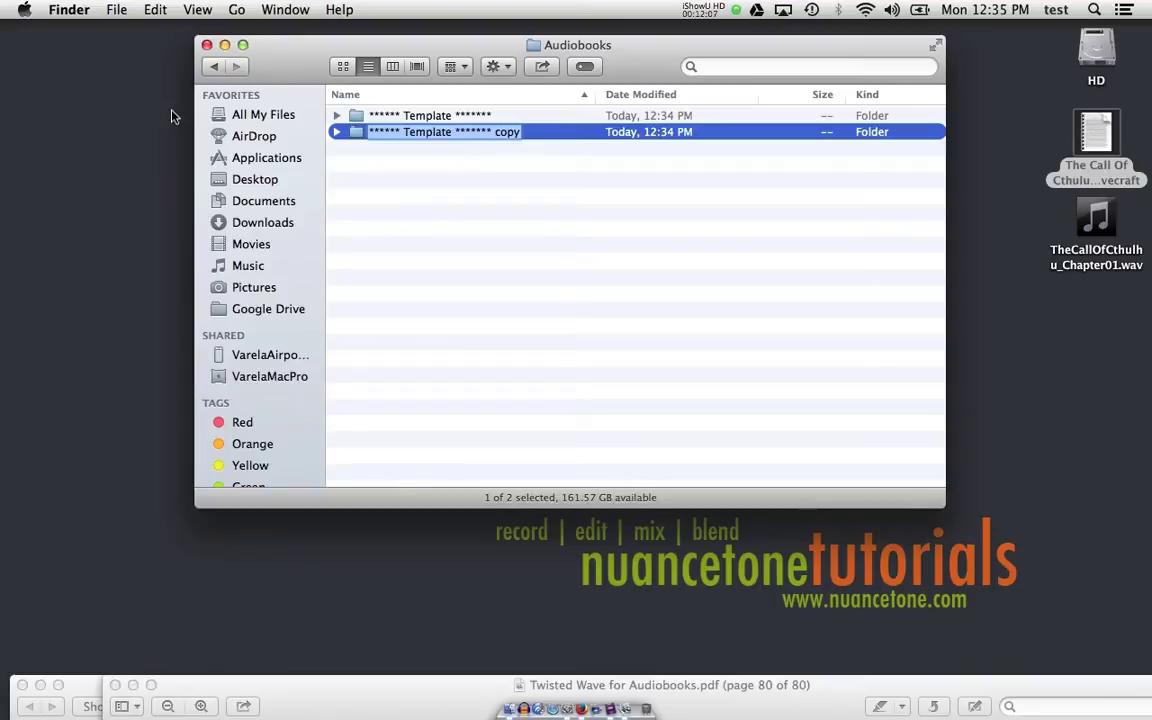
type("The Ca")
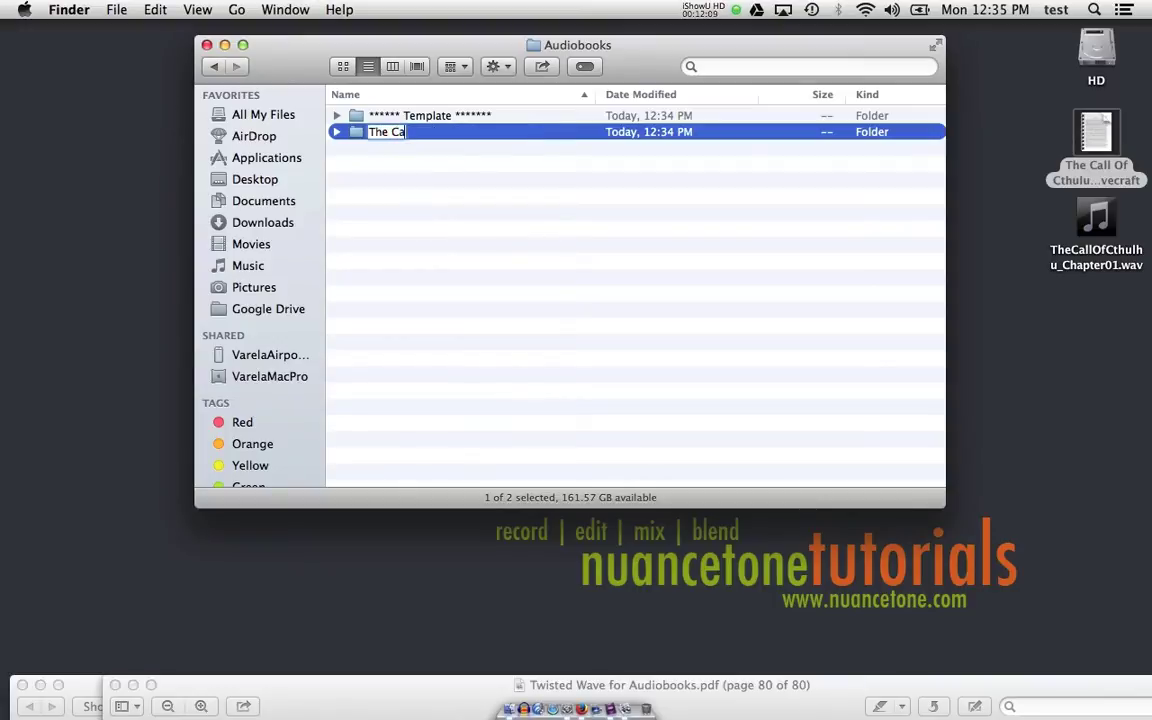
type("ll Of Cthulu")
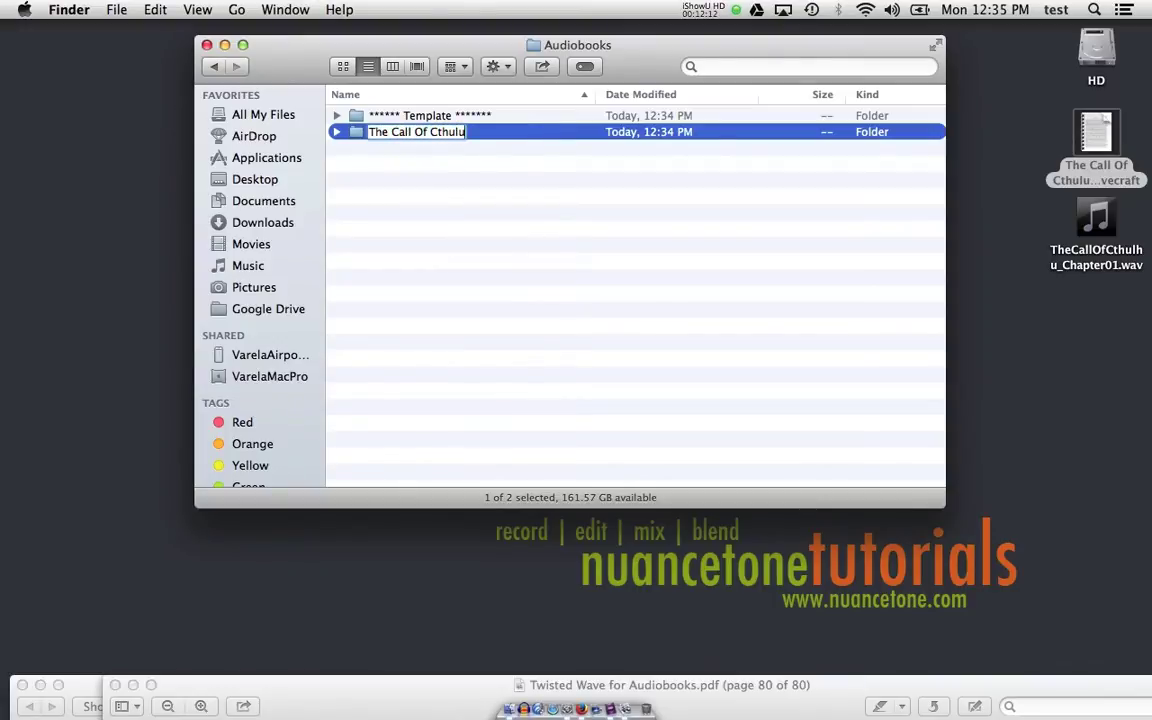
key("Return")
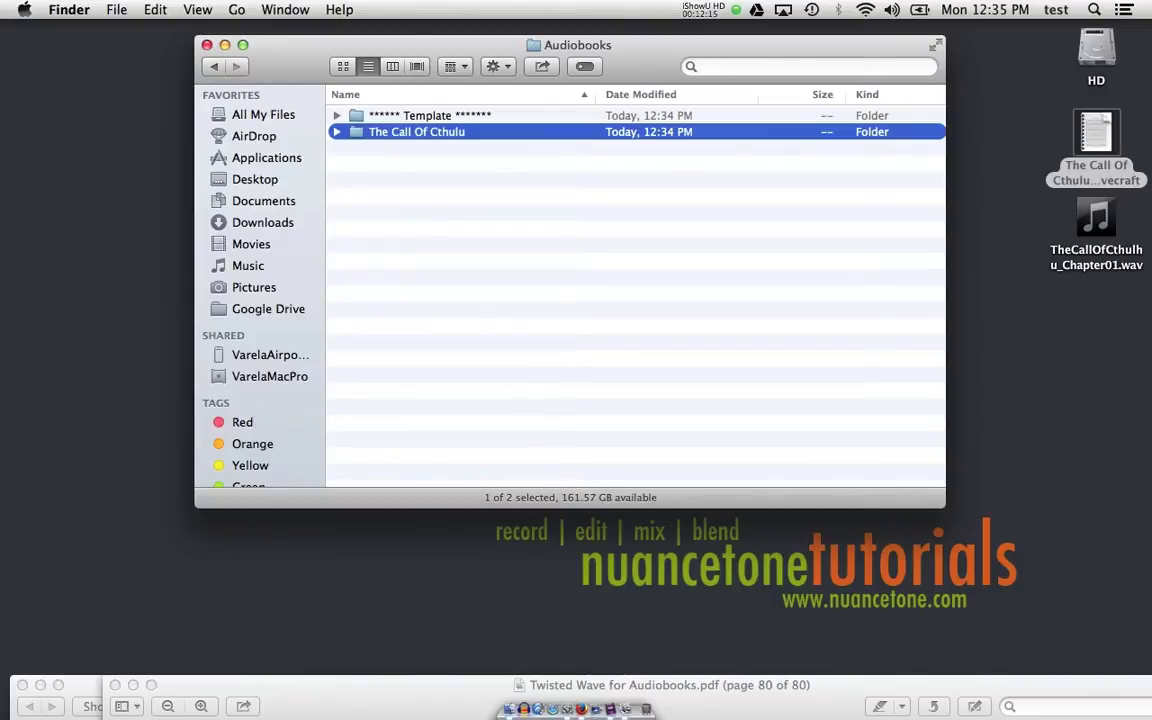
- Expand the The Call Of Cthulu folder and move the Call of Cthulhu text document from the desktop into its Script subfolder
key("Right")
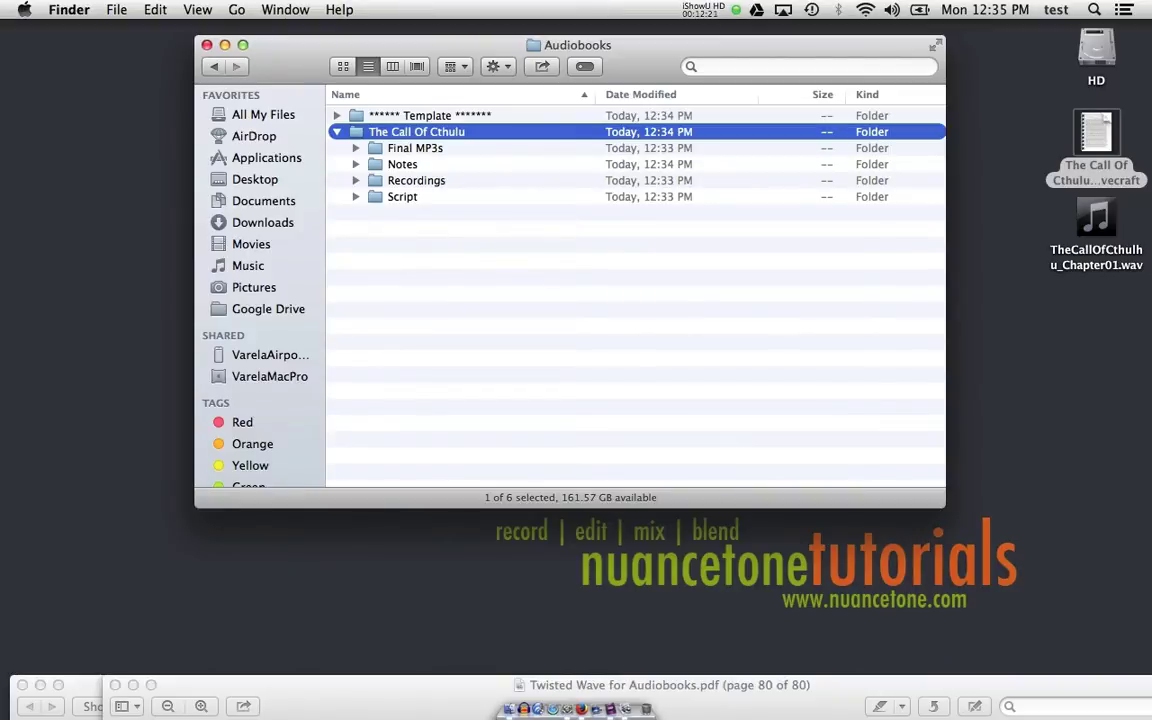
left_click(967, 249)
left_click_drag(1096, 130, 413, 199)
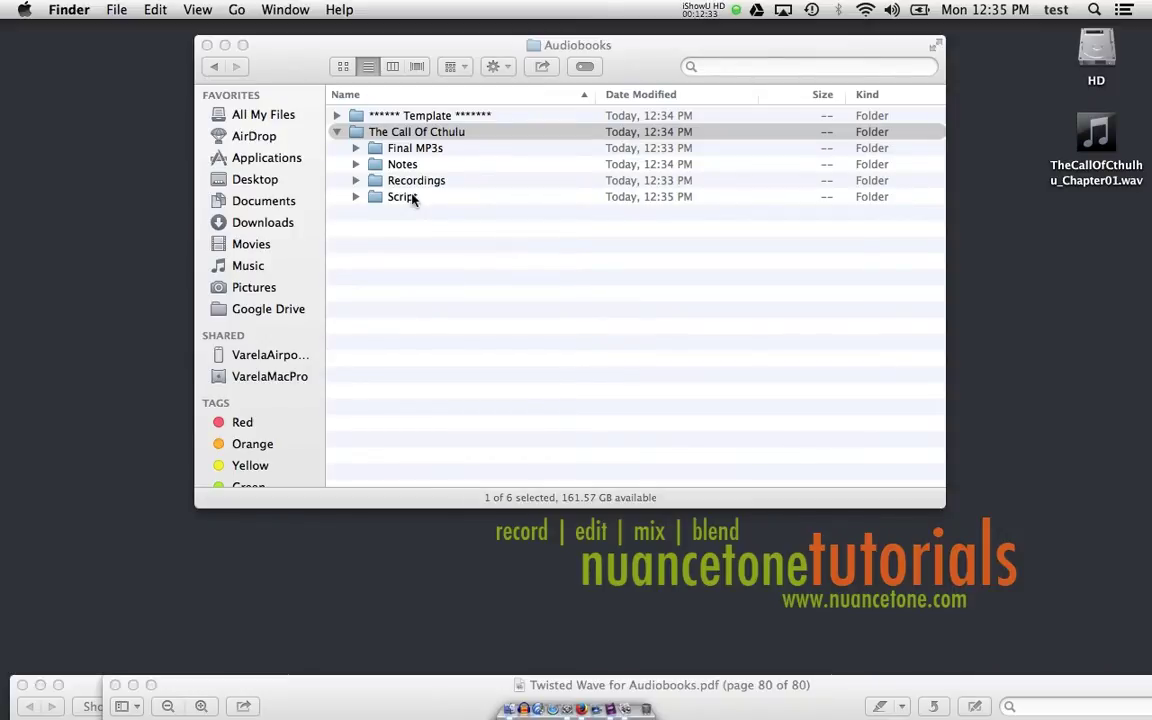
left_click(483, 137)
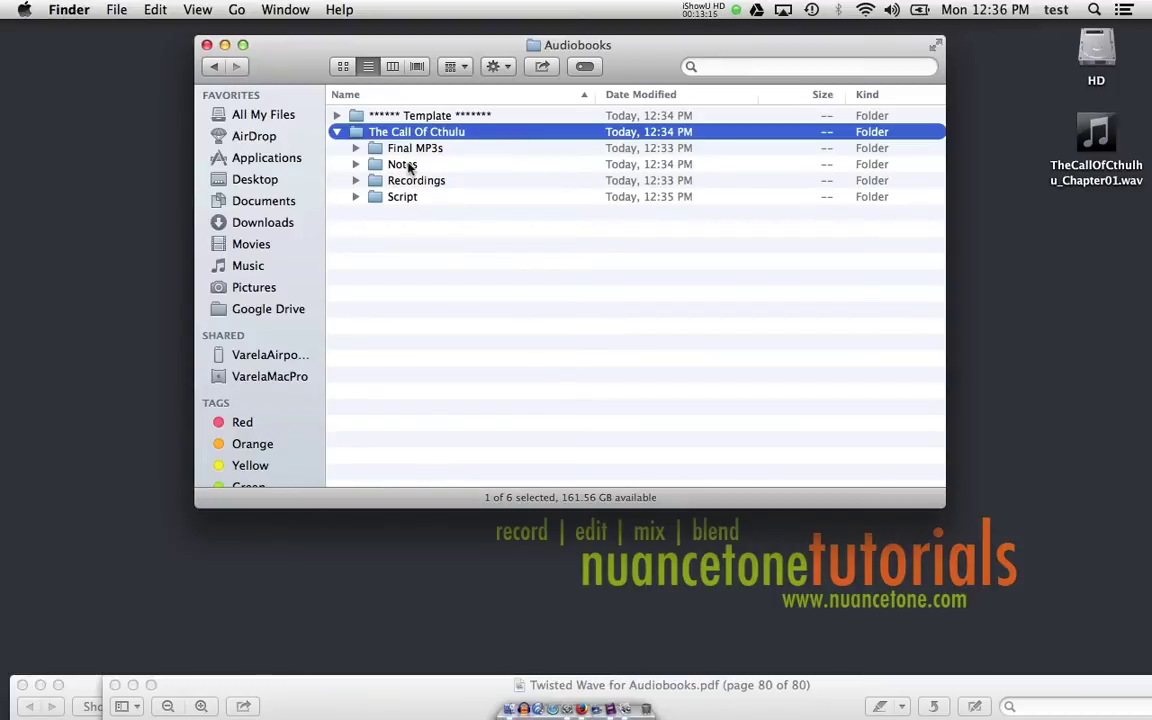
left_click(540, 710)
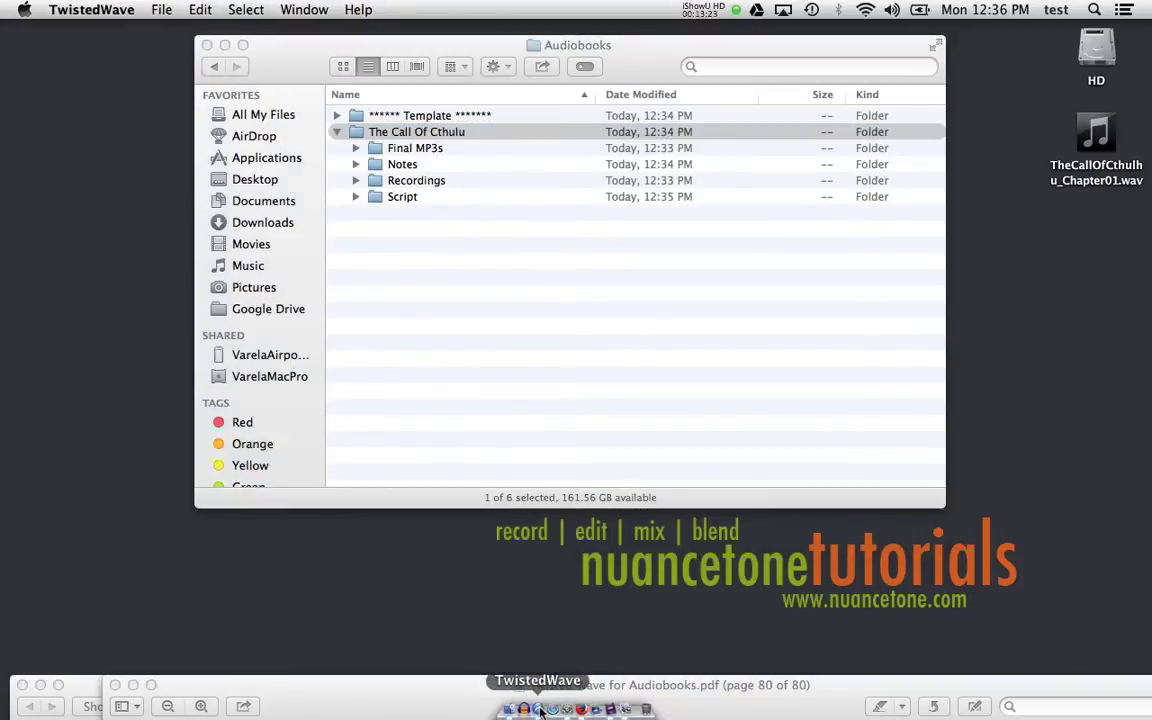
left_click(203, 12)
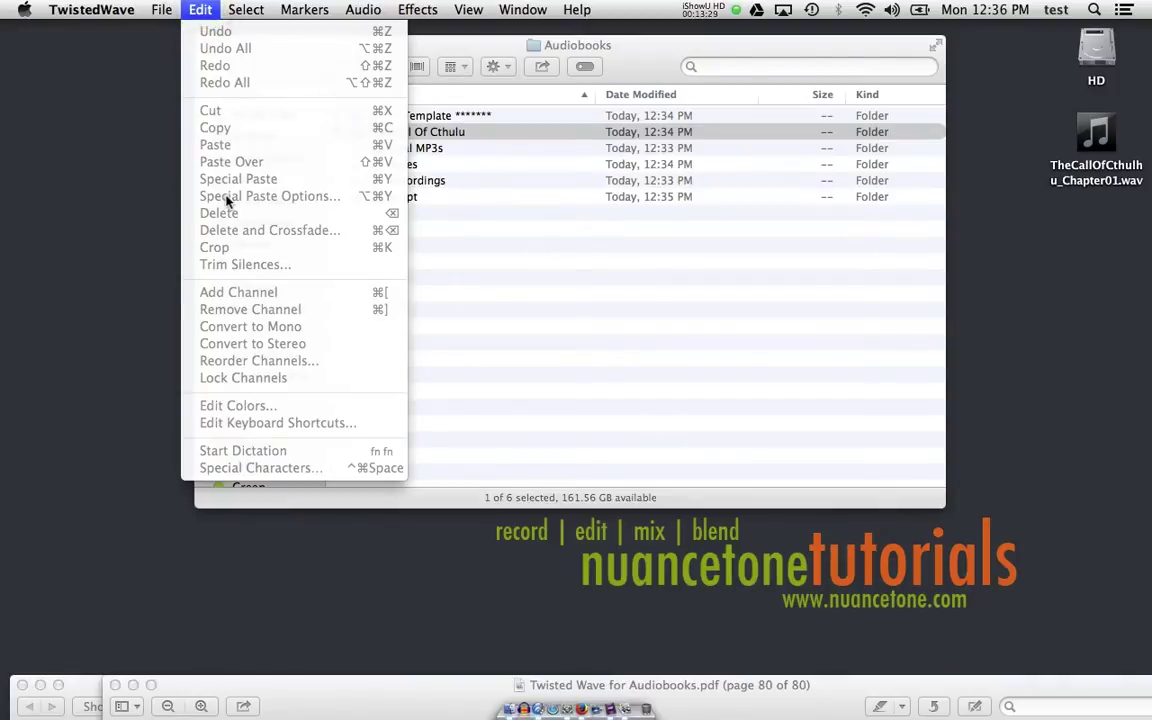
left_click(576, 343)
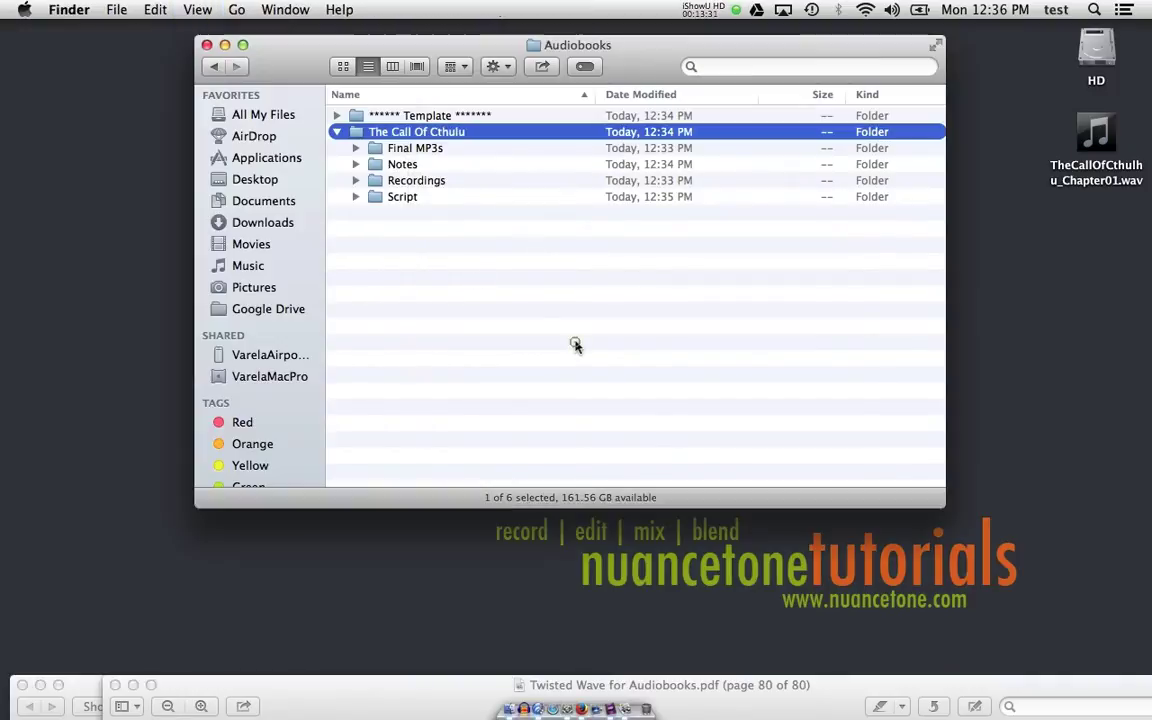
- Switch to TwistedWave and create a new 16 Bit, 44,100 Hz, mono document
left_click(535, 708)
left_click(150, 12)
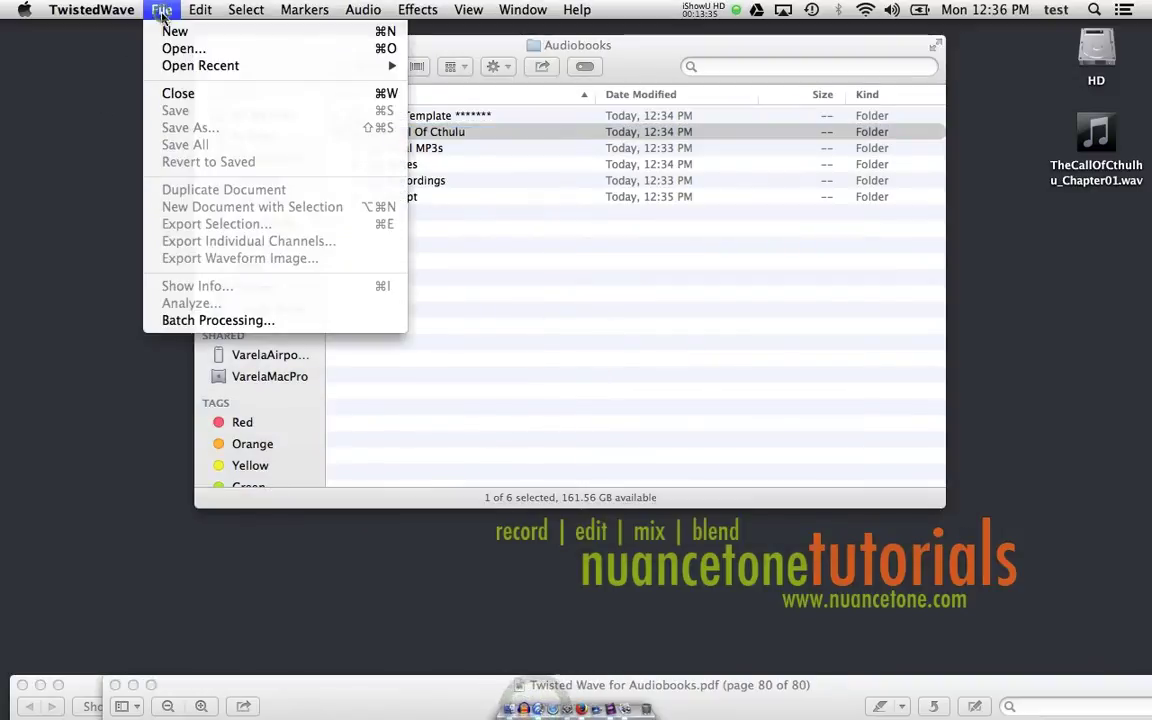
left_click(163, 33)
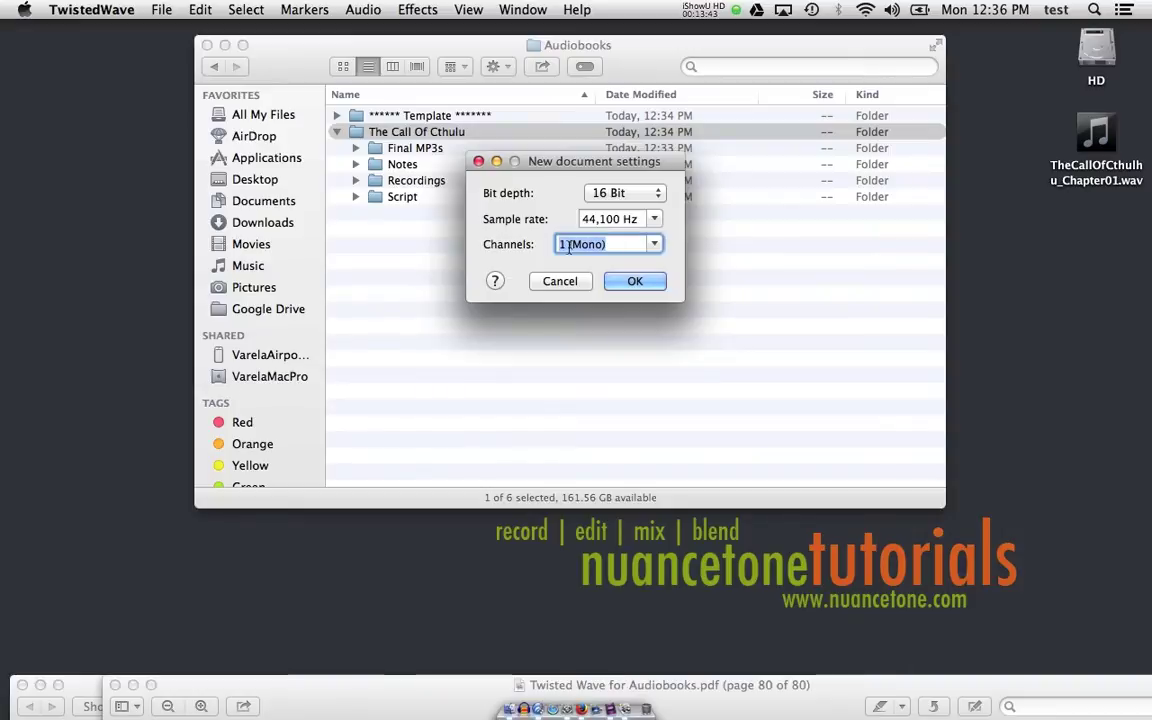
left_click(633, 280)
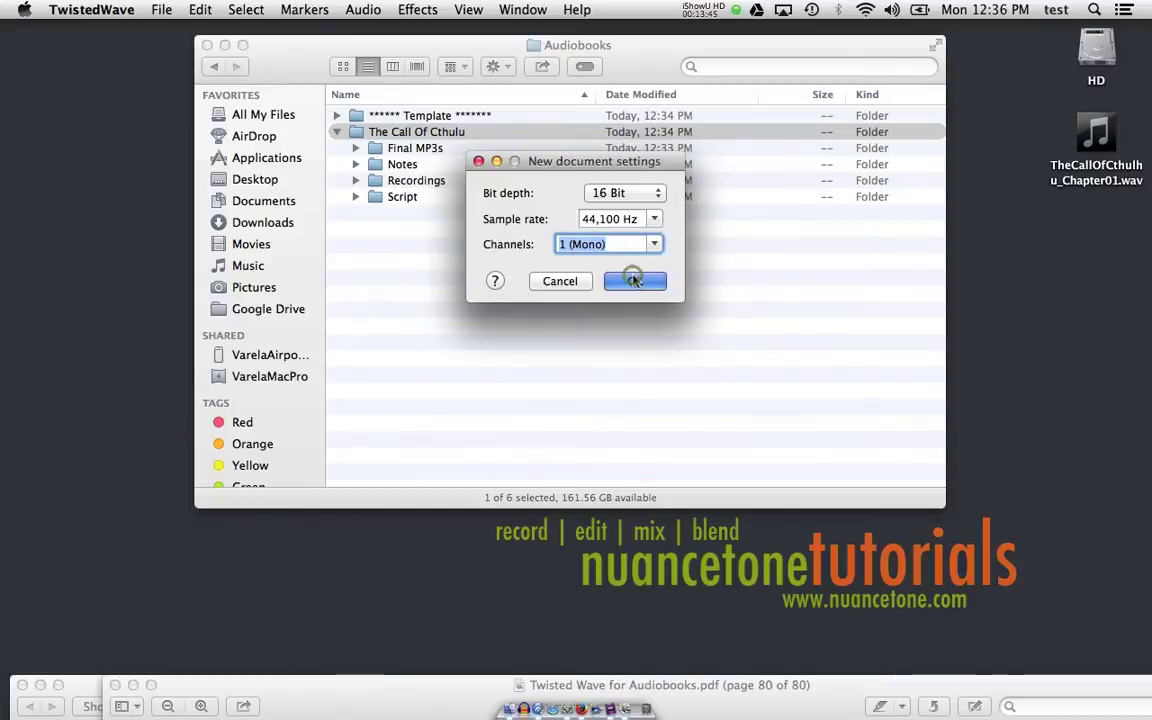
- In the special paste options, try attenuation levels up to 0 dB, then set attenuation to -99.99 dB and accept the options
left_click(200, 10)
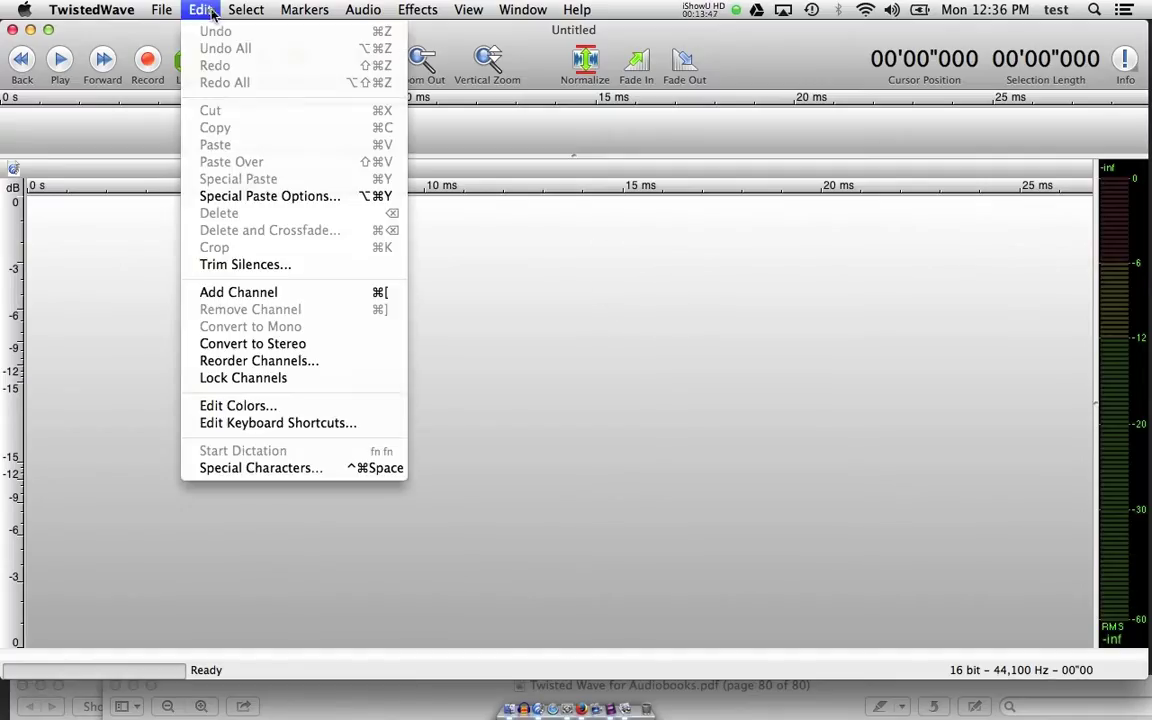
left_click(231, 197)
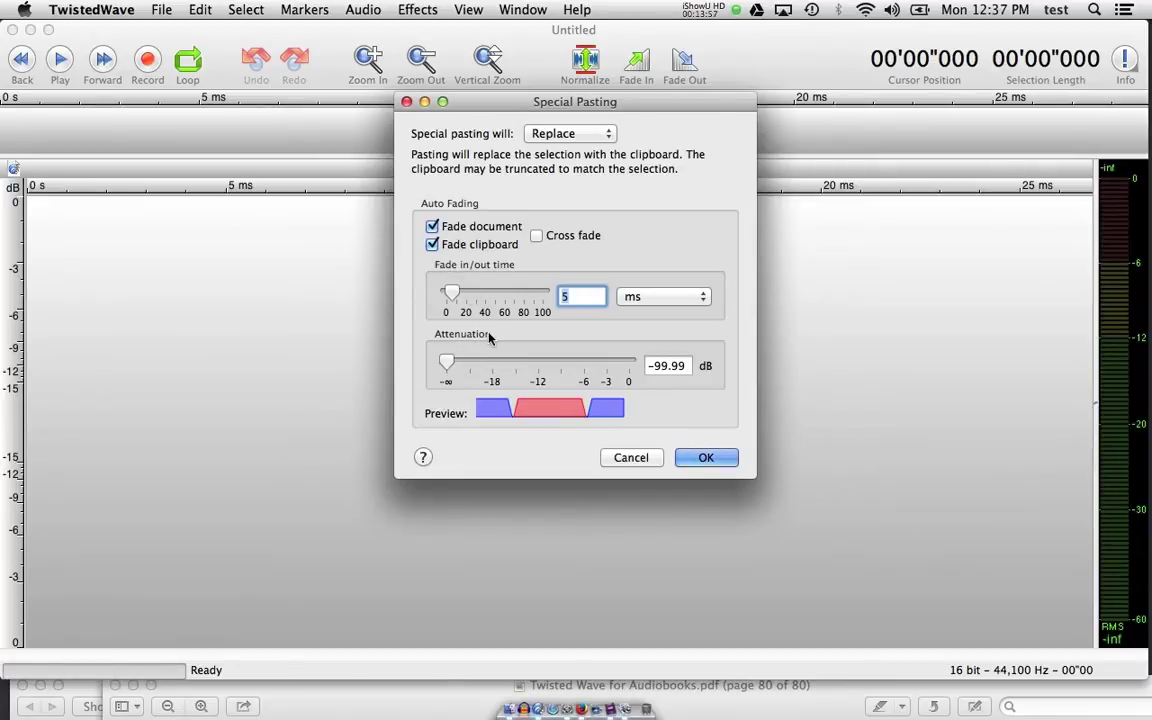
left_click_drag(448, 362, 645, 363)
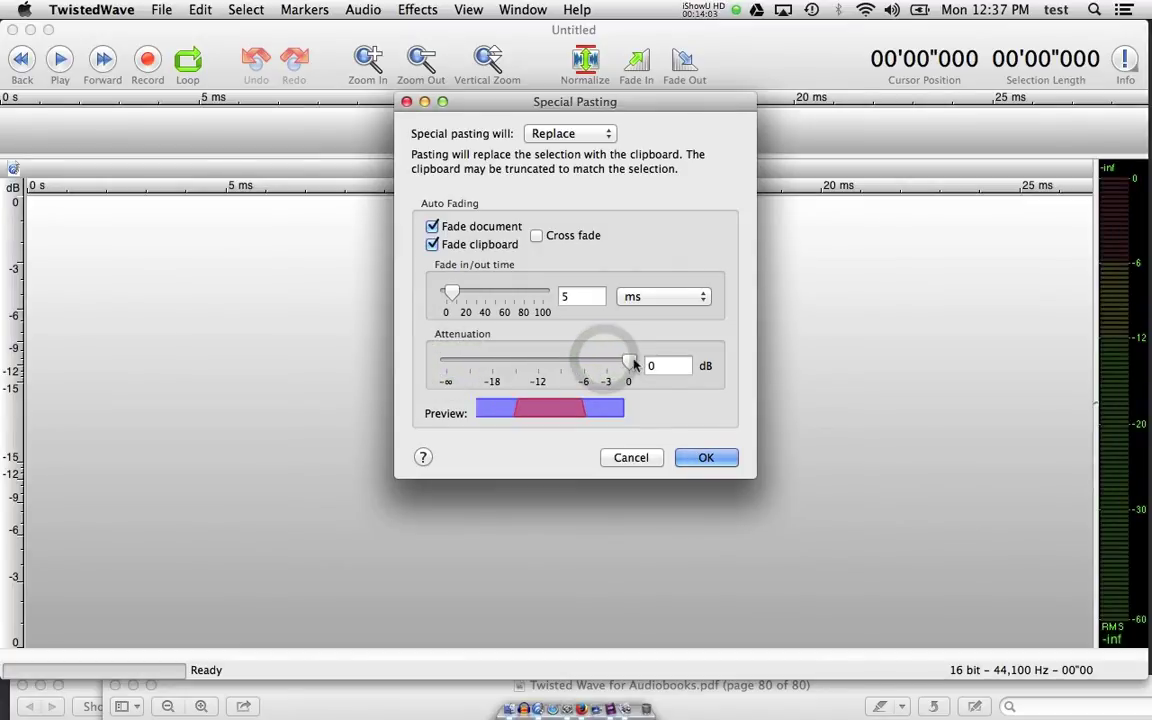
left_click_drag(630, 365, 410, 375)
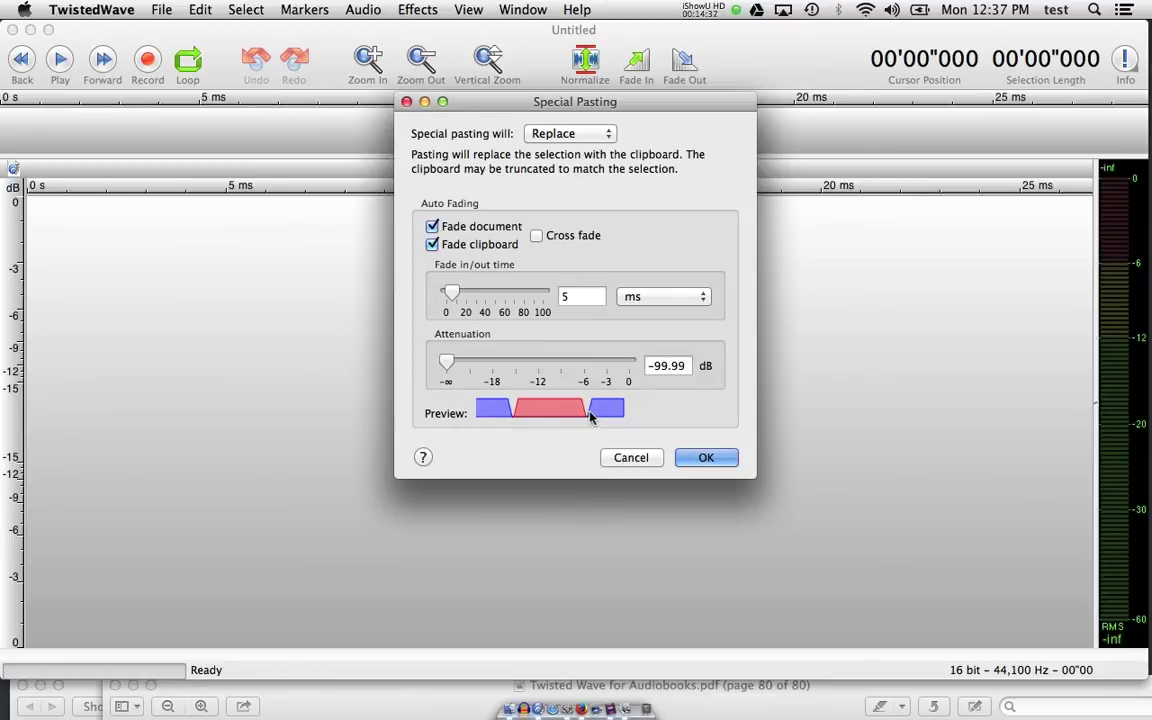
left_click_drag(447, 363, 574, 364)
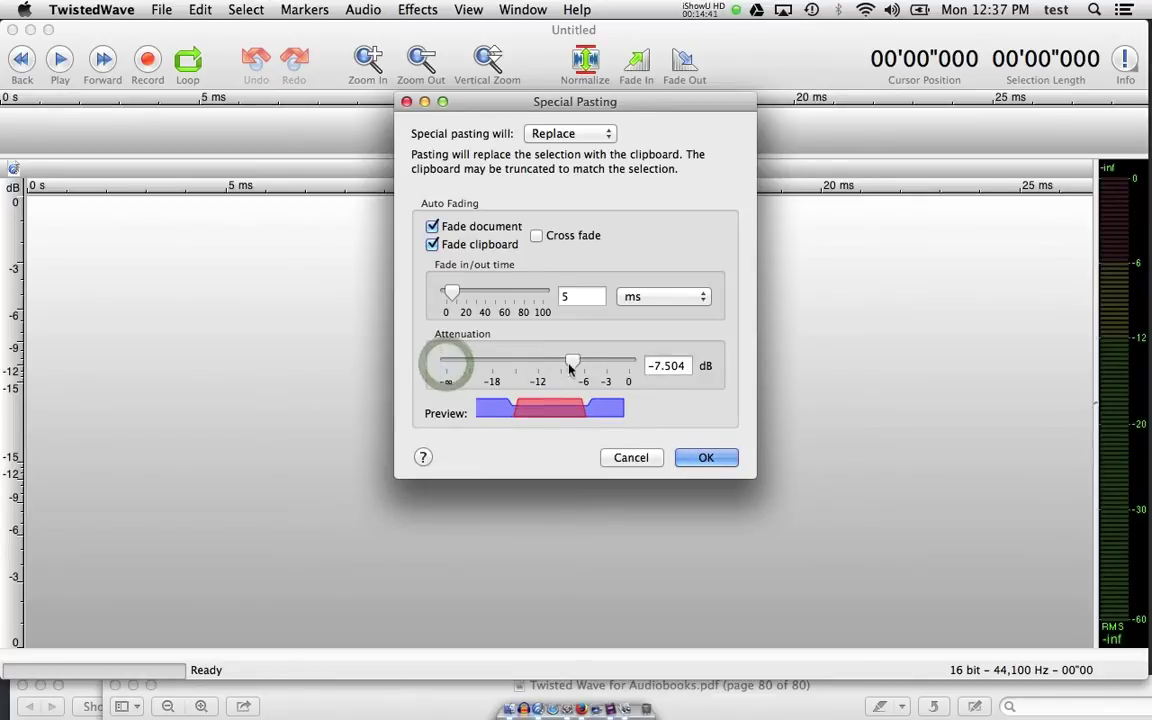
left_click_drag(577, 360, 380, 352)
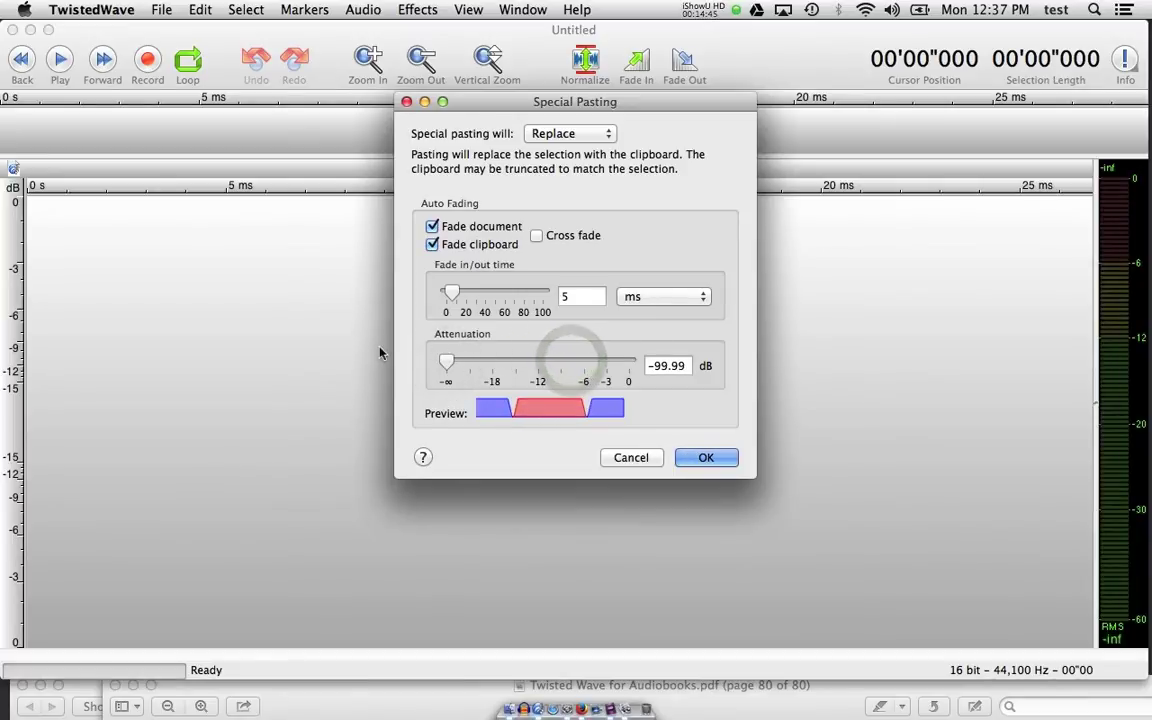
left_click(448, 363)
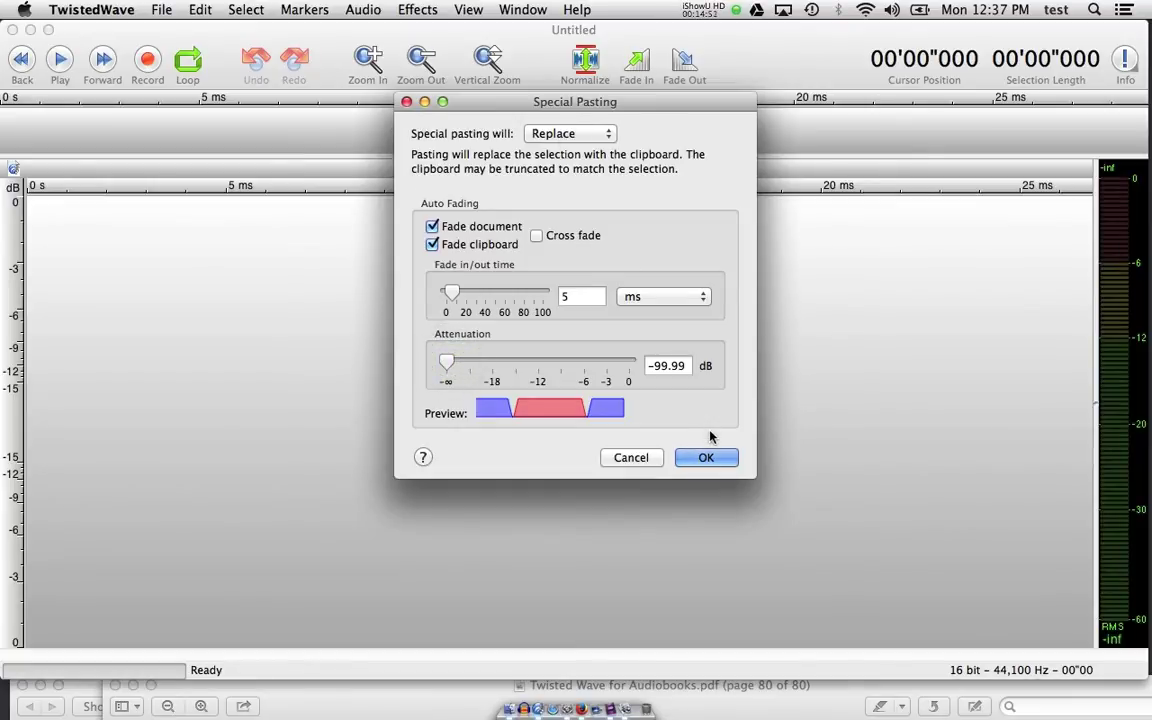
left_click(706, 462)
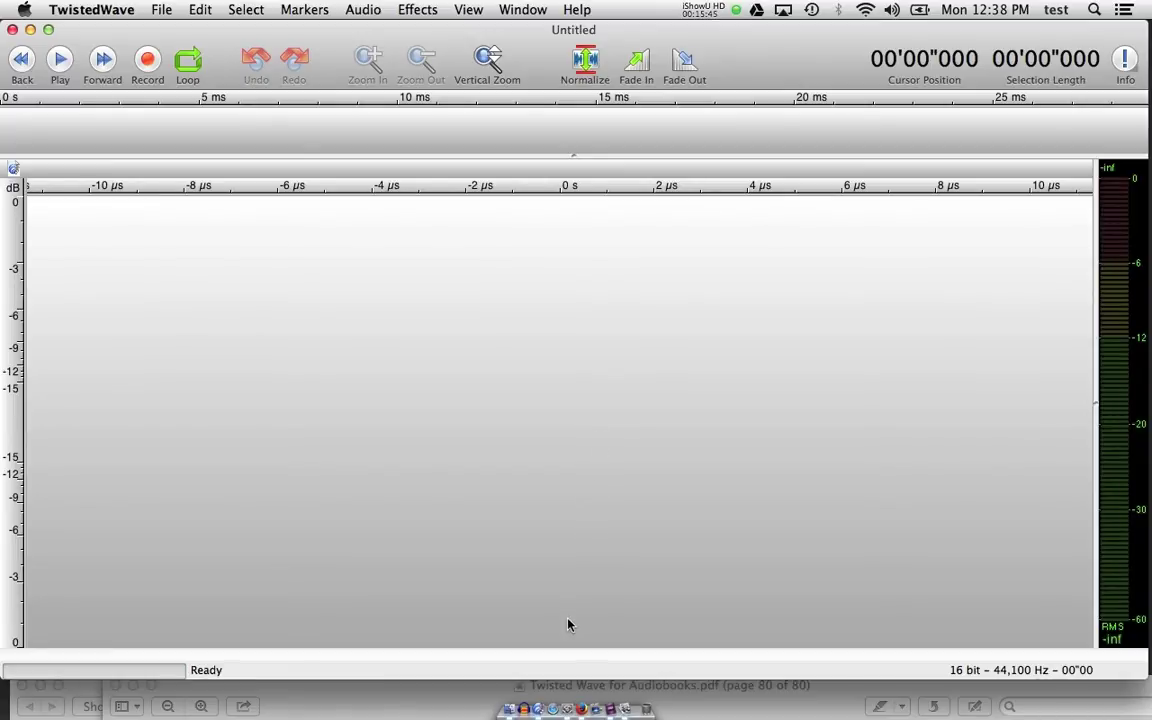
- In System Preferences' sound settings, select AT2020 USB as the sound input device and return to TwistedWave
left_click(568, 710)
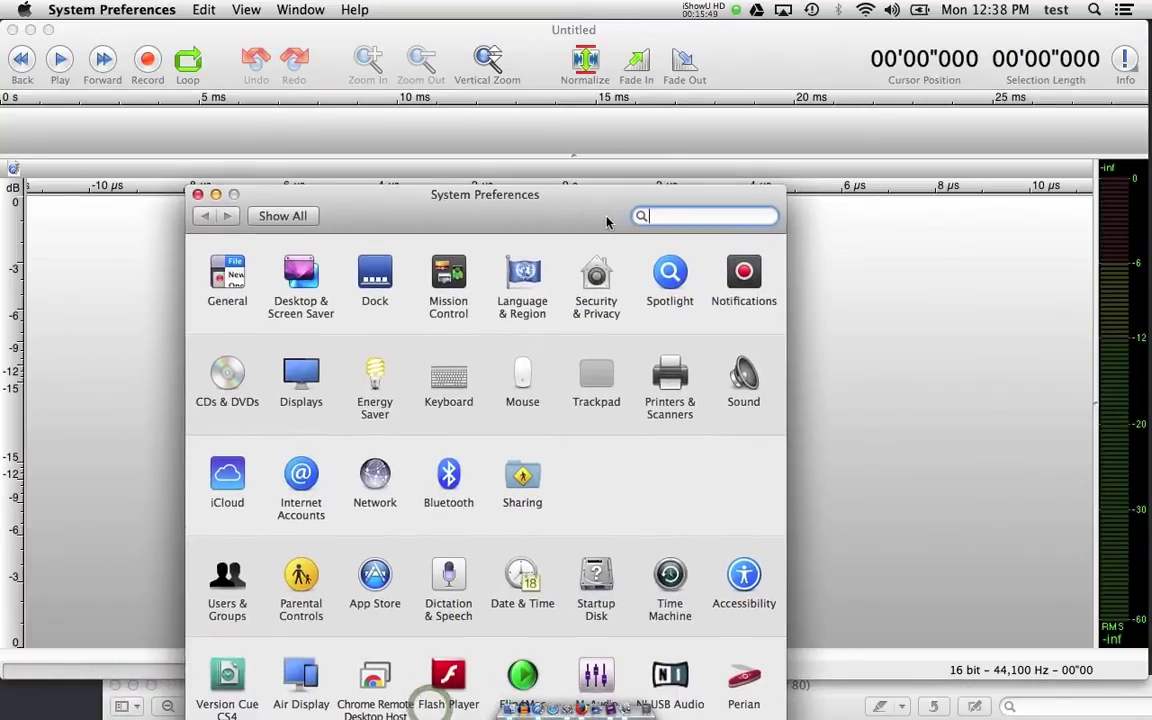
left_click(744, 378)
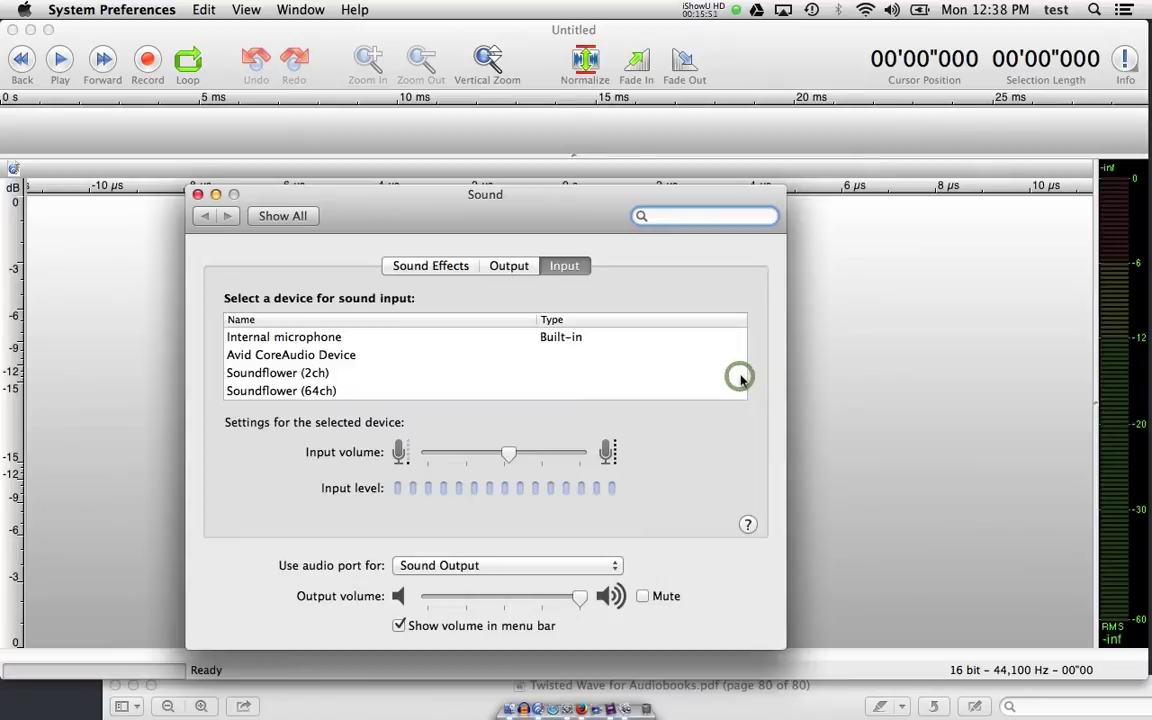
left_click(565, 267)
scroll(419, 340, "down", 3)
left_click(398, 392)
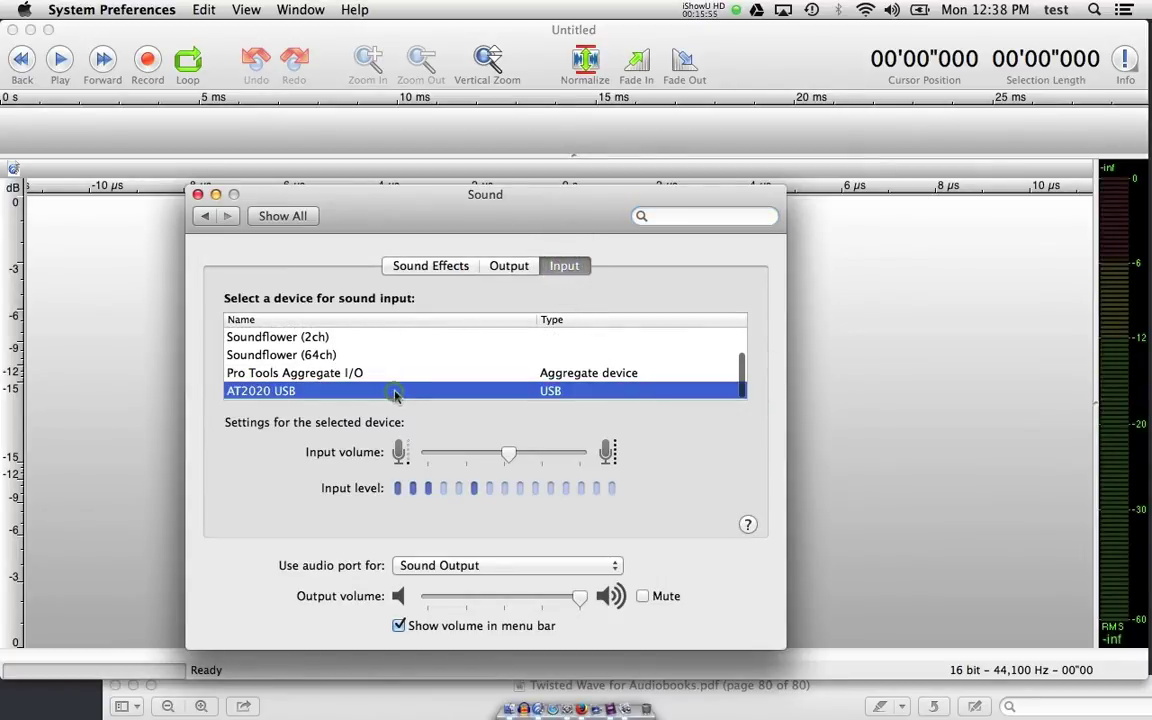
left_click(141, 258)
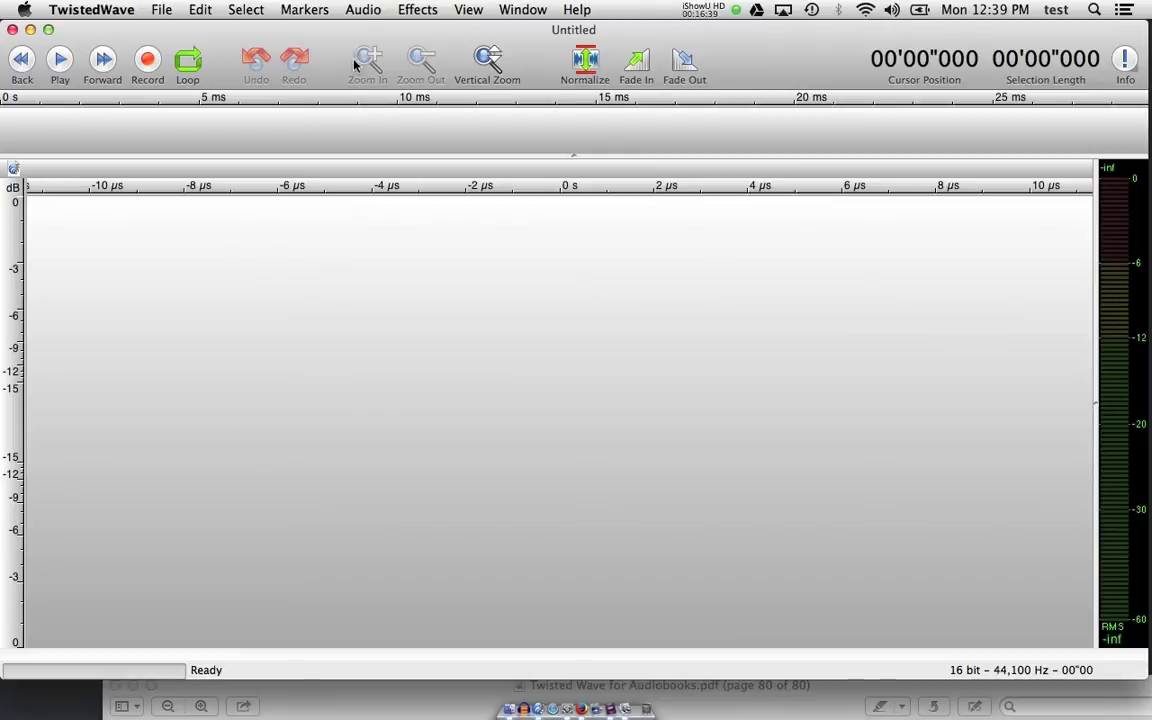
- Set the audio input device to AT2020 USB and start recording into the untitled document
left_click(364, 10)
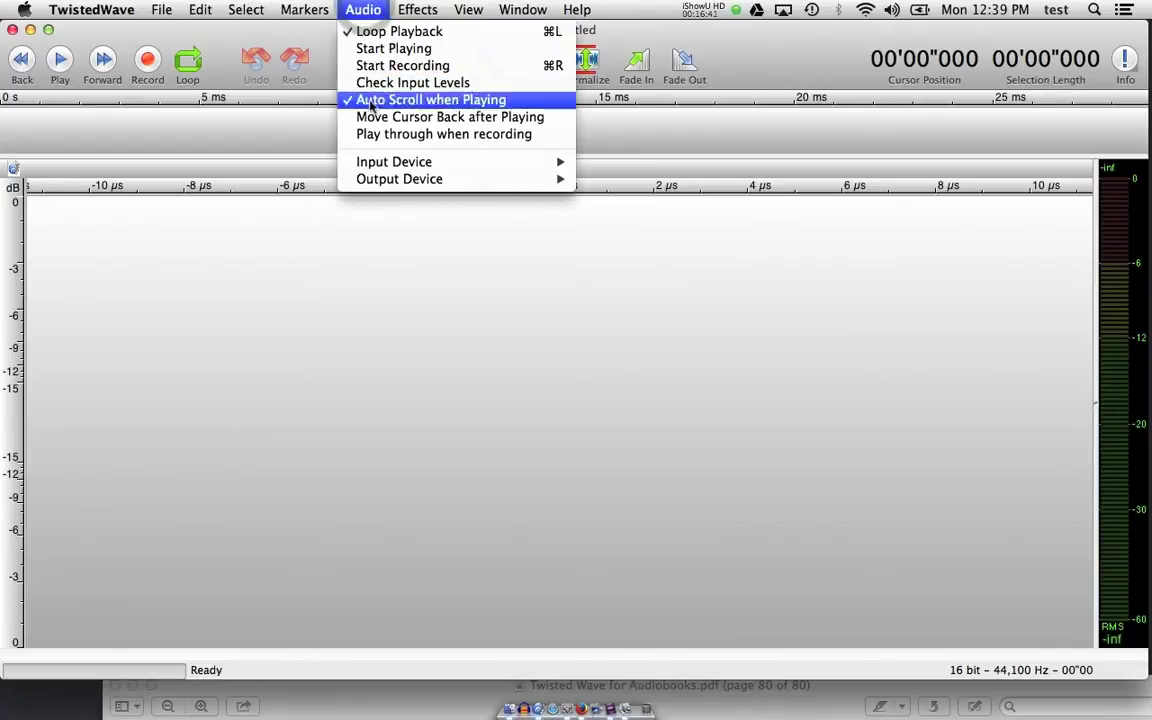
mouse_move(372, 164)
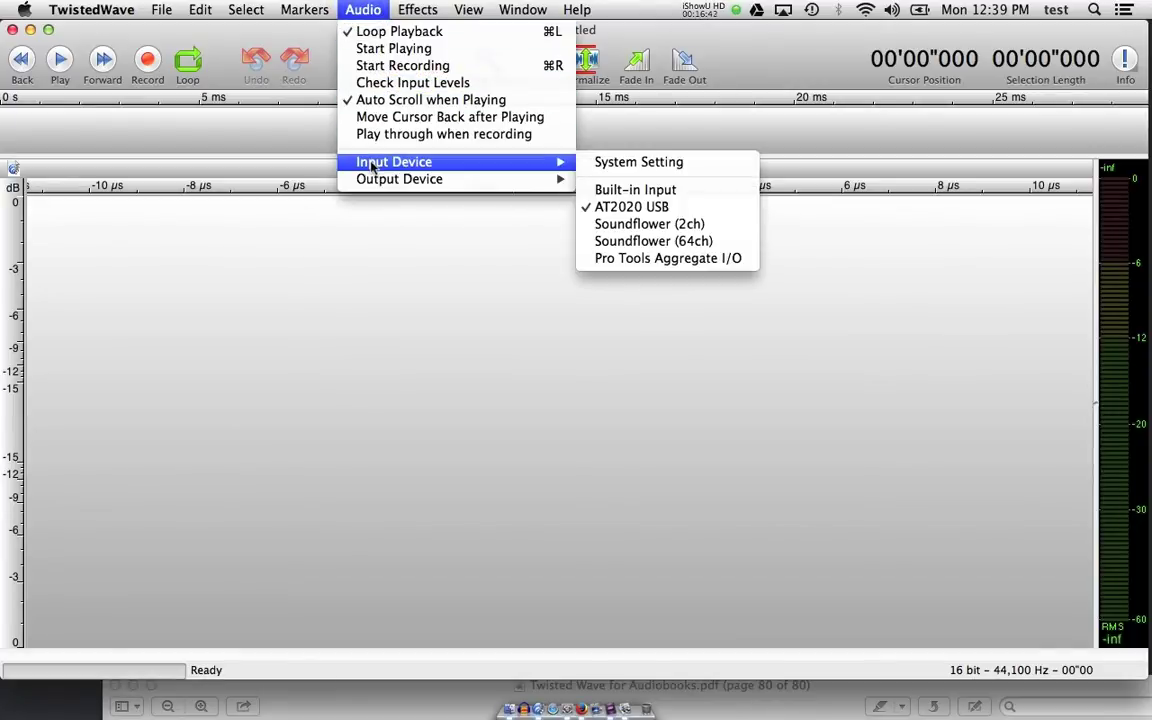
left_click(631, 210)
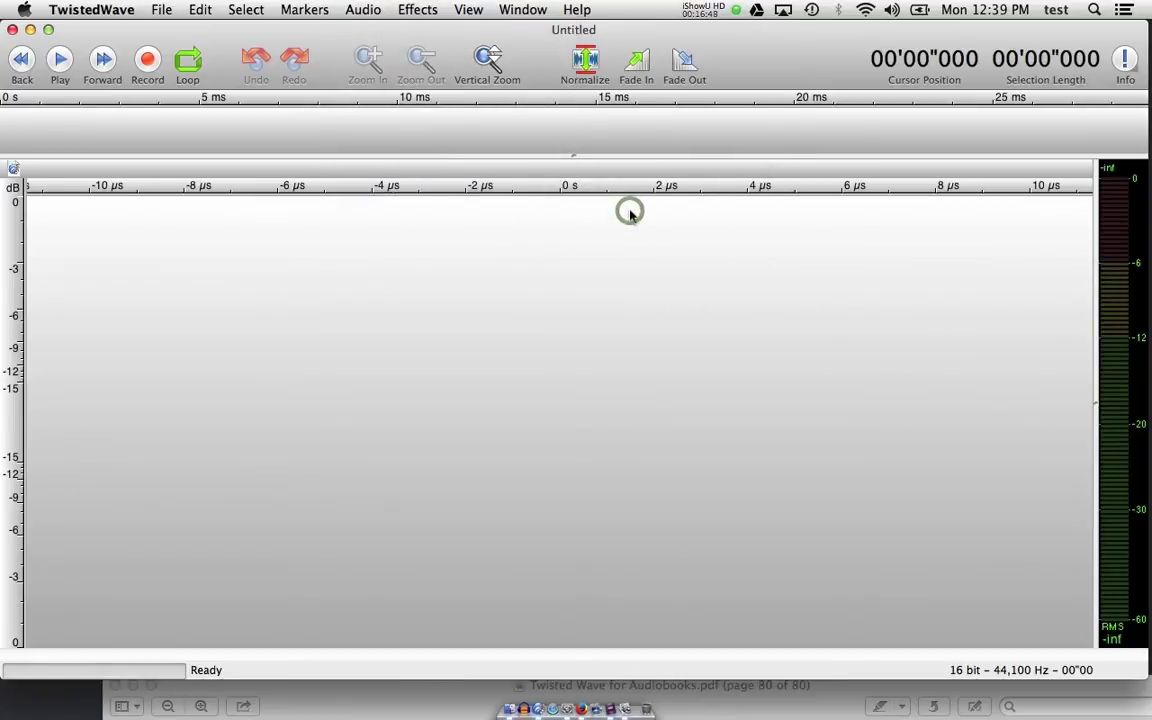
left_click(561, 300)
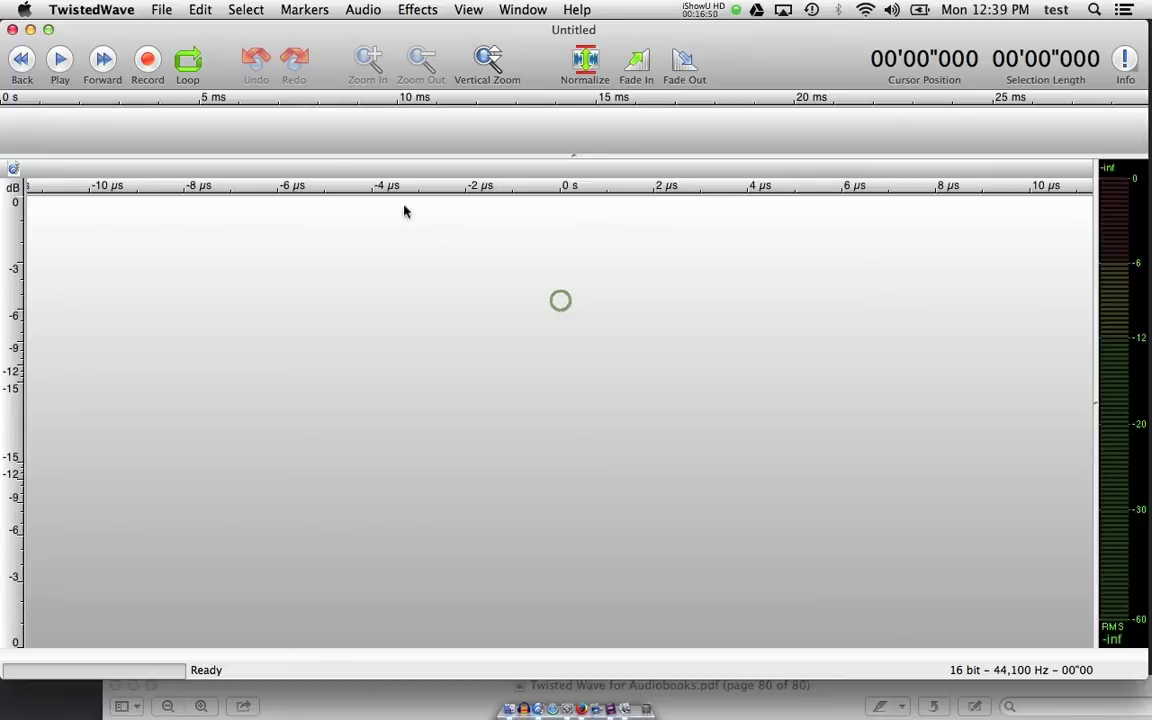
left_click(148, 62)
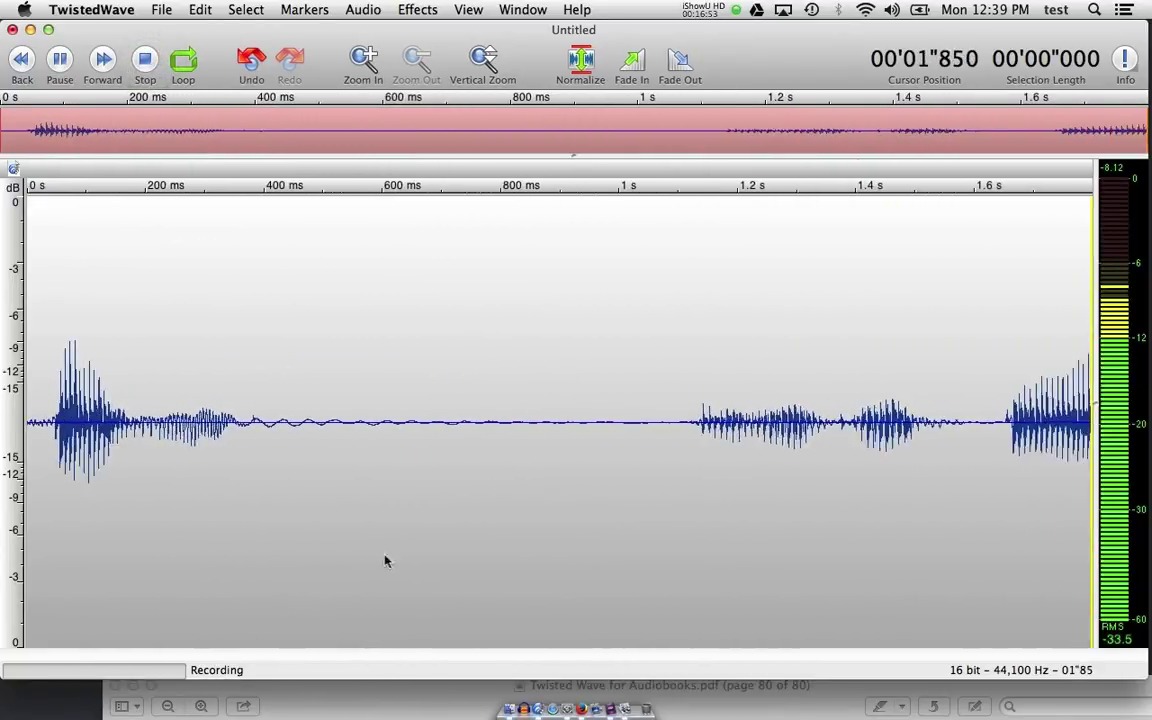
- In the sound settings, try the AT2020 USB input volume at 58%, then lower it to about the middle and close the settings
left_click(566, 709)
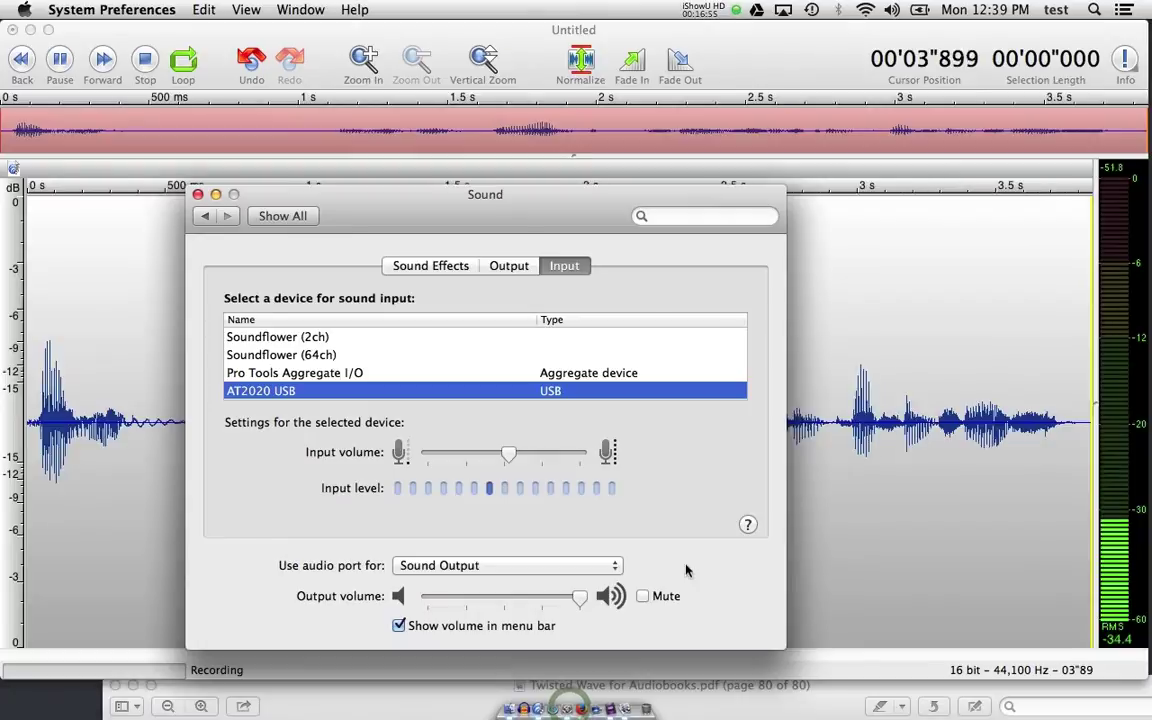
mouse_move(508, 453)
left_mouse_down()
mouse_move(466, 455)
mouse_move(517, 455)
left_mouse_up()
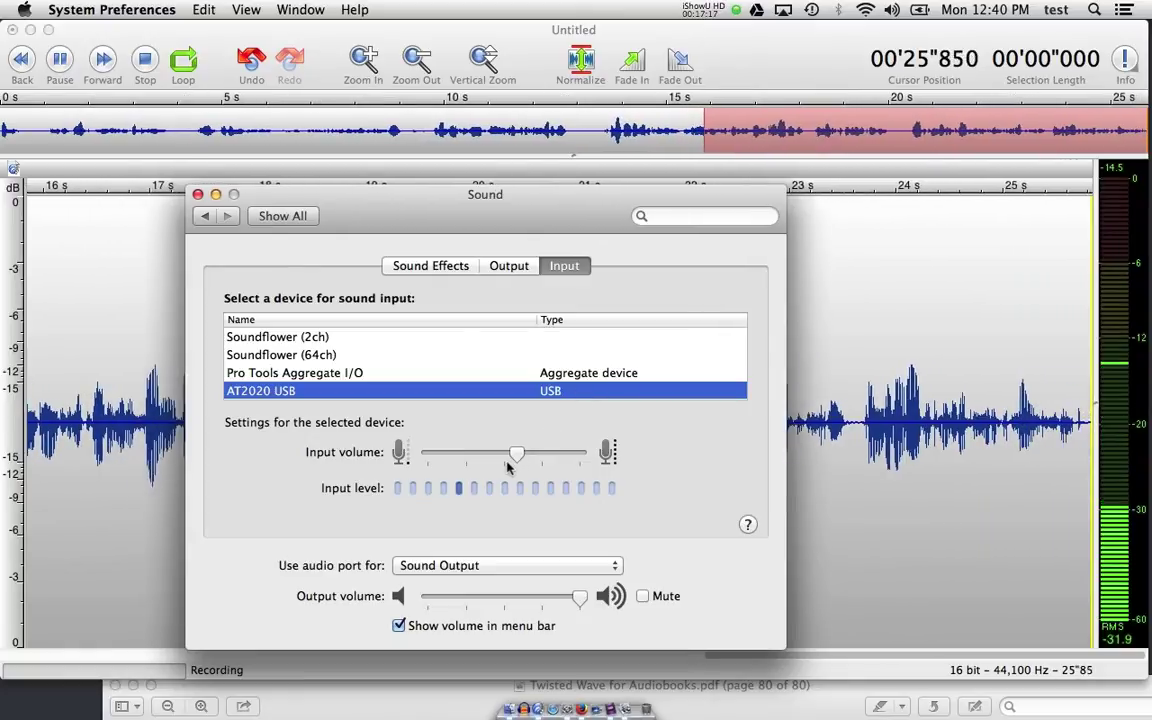
mouse_move(507, 467)
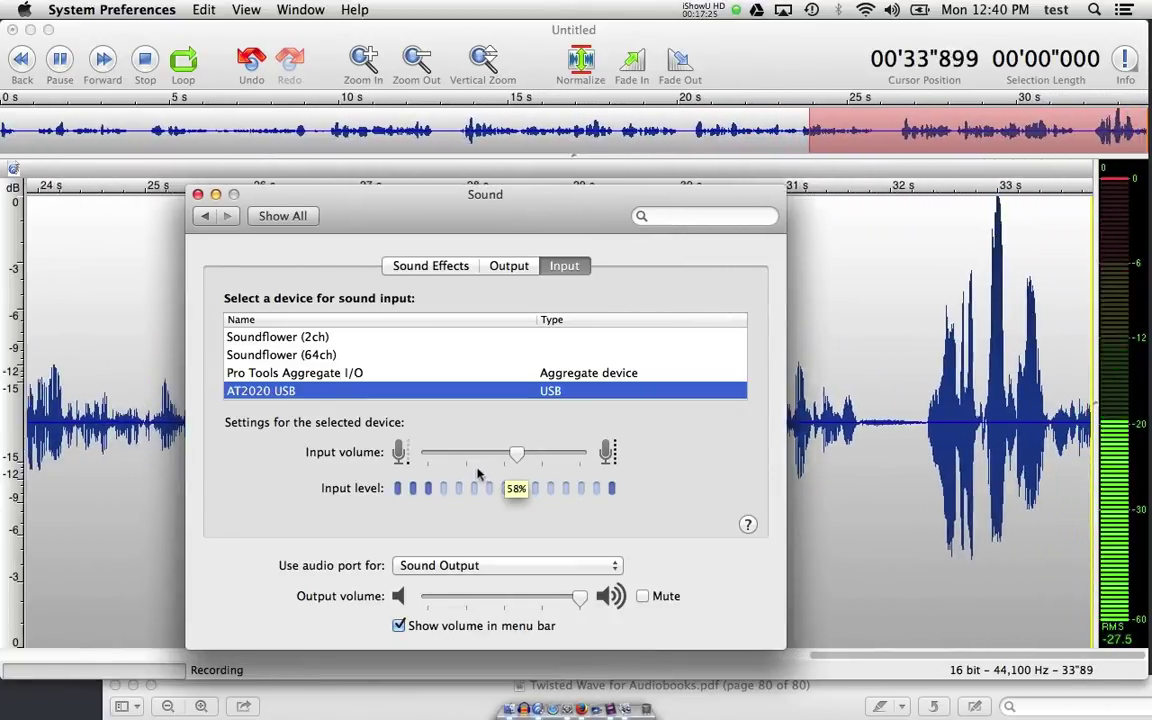
left_click_drag(514, 454, 505, 453)
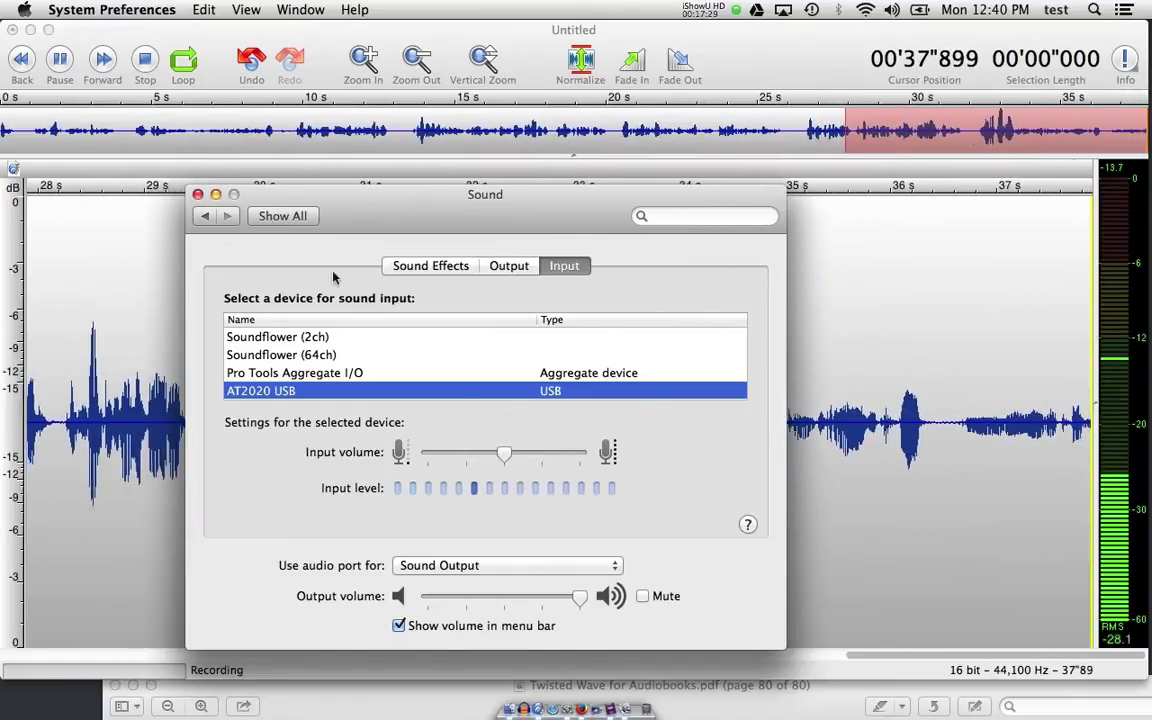
left_click(197, 194)
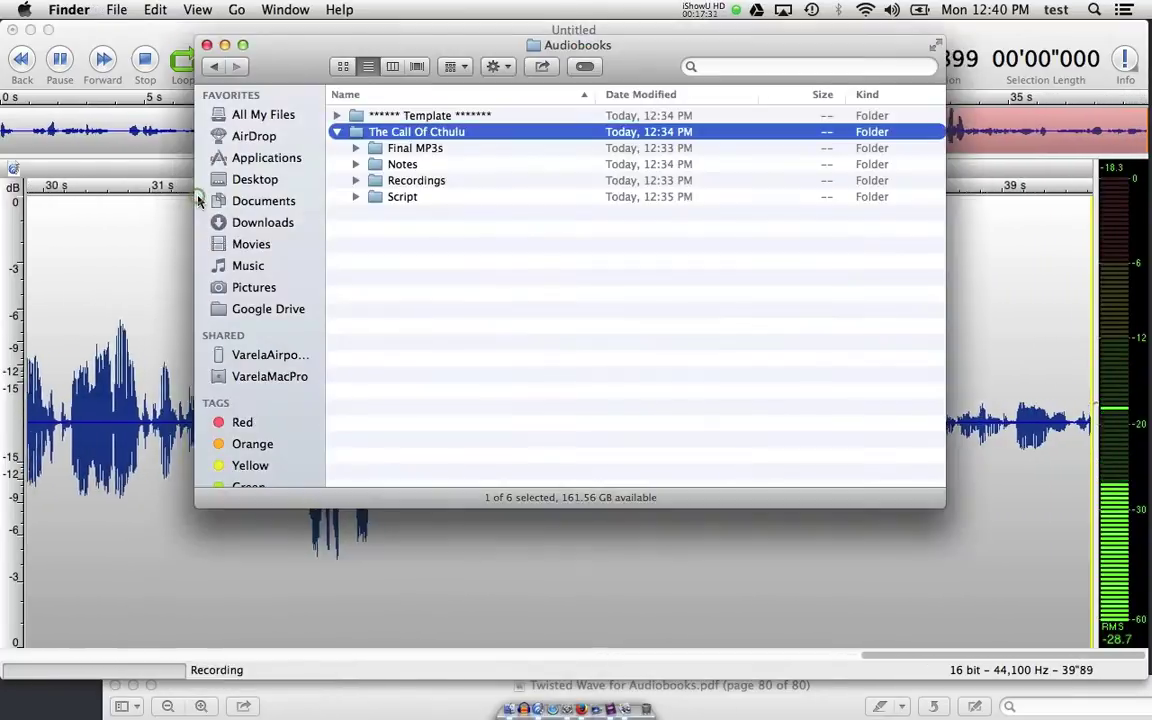
- Return to TwistedWave, stop the running recording and delete all of the test audio
left_click(537, 577)
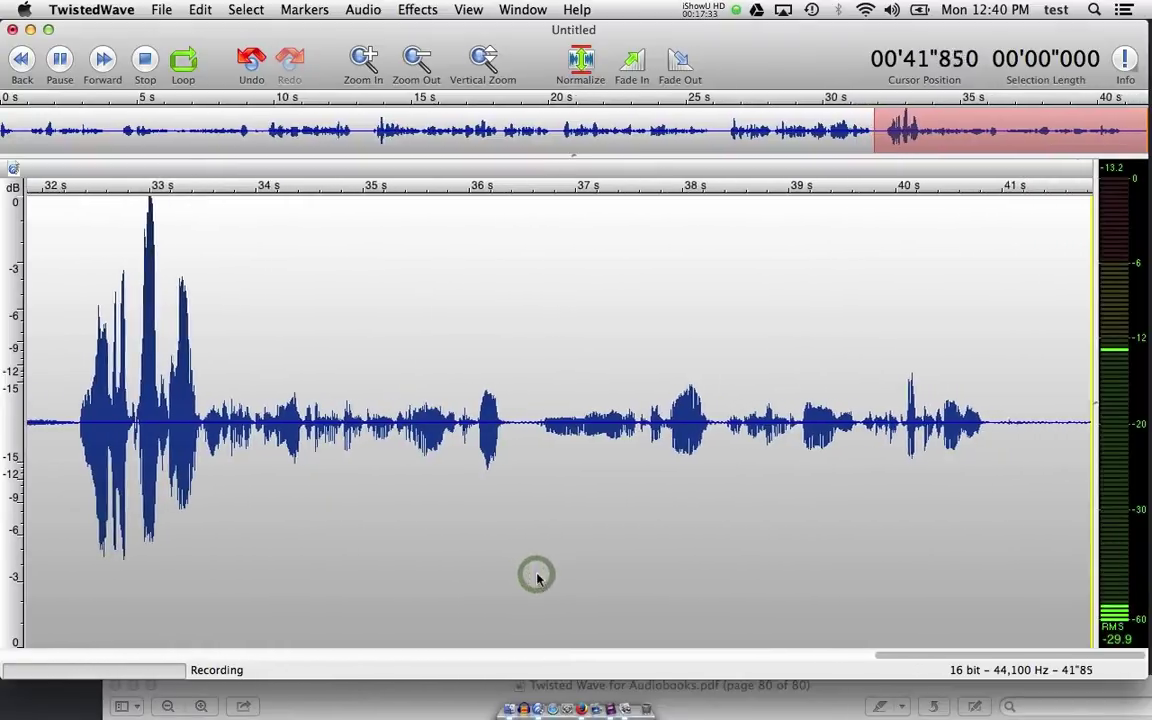
key("space")
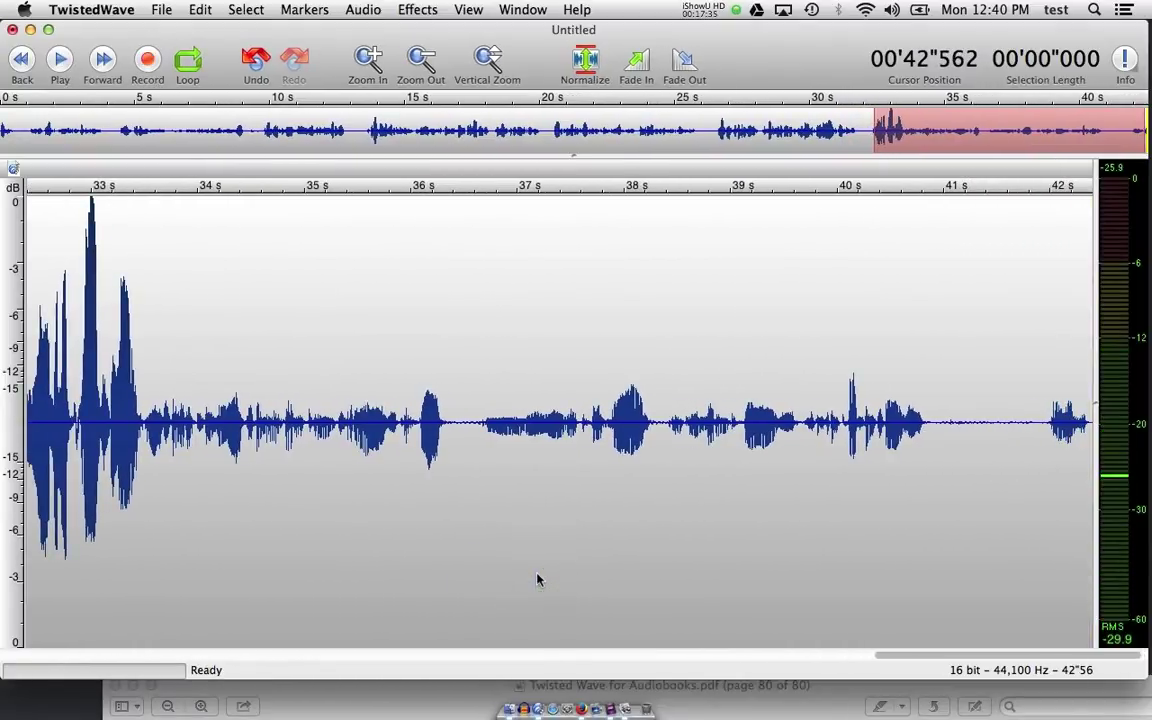
key("super+a")
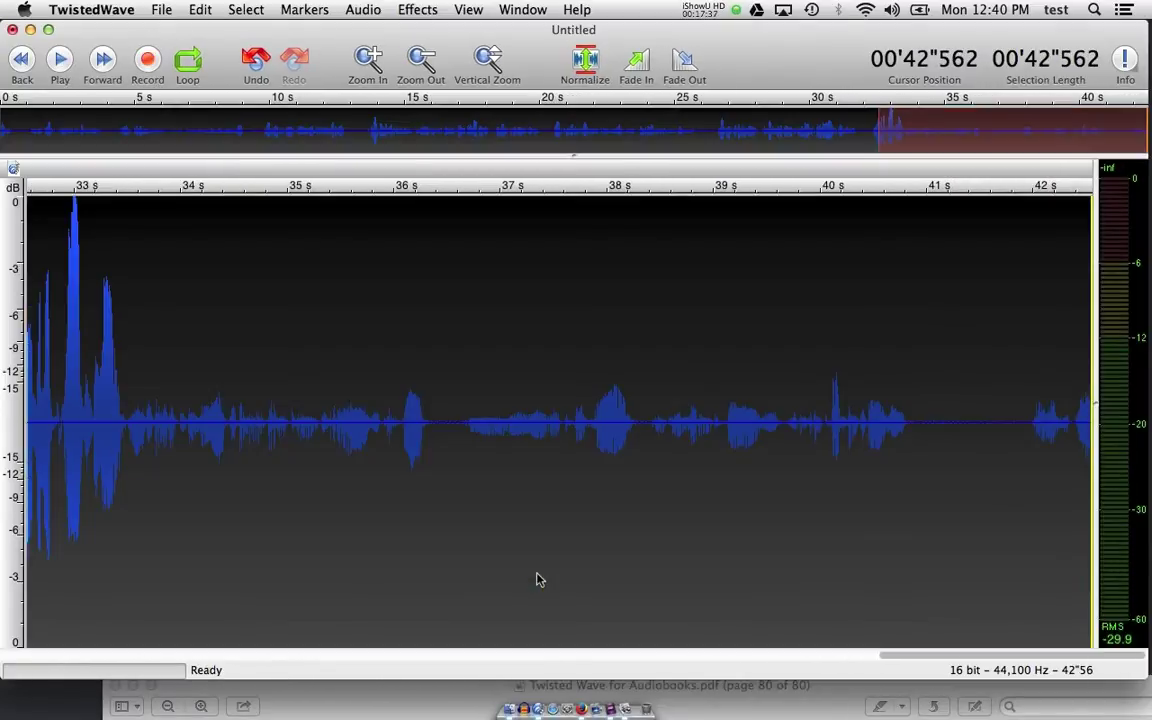
key("Delete")
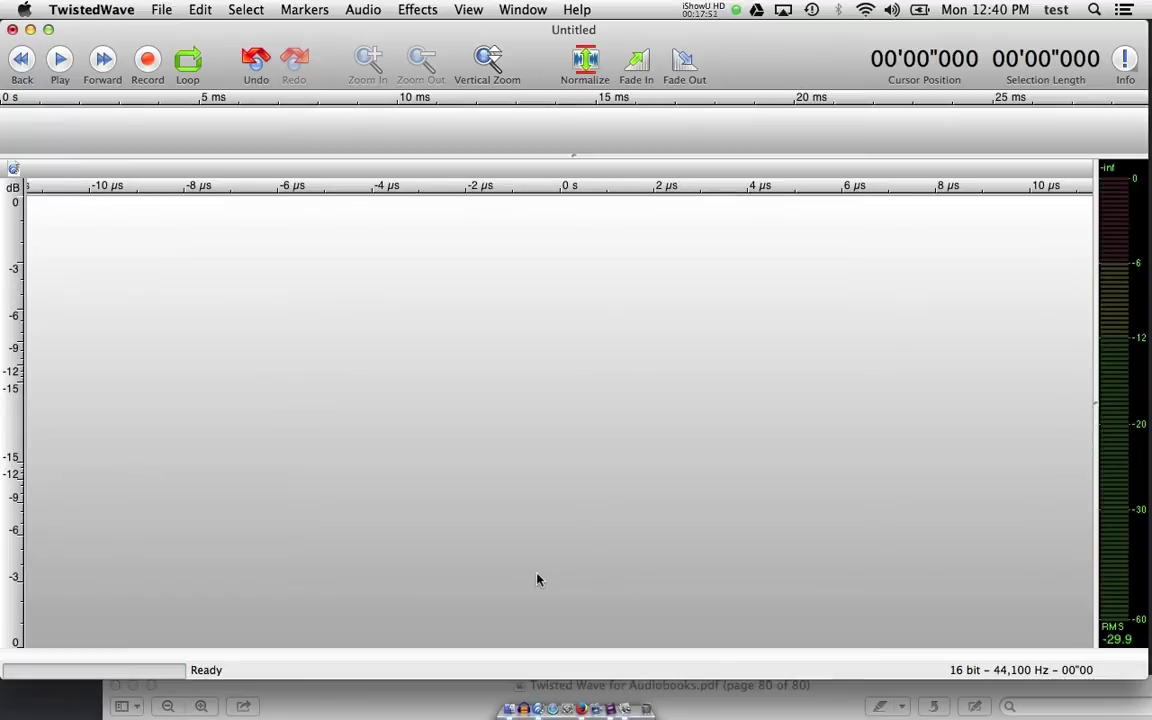
- Record a room-noise test of about 4.8 s and play a silent stretch of about 1.46 s to check its RMS level
key("super+r")
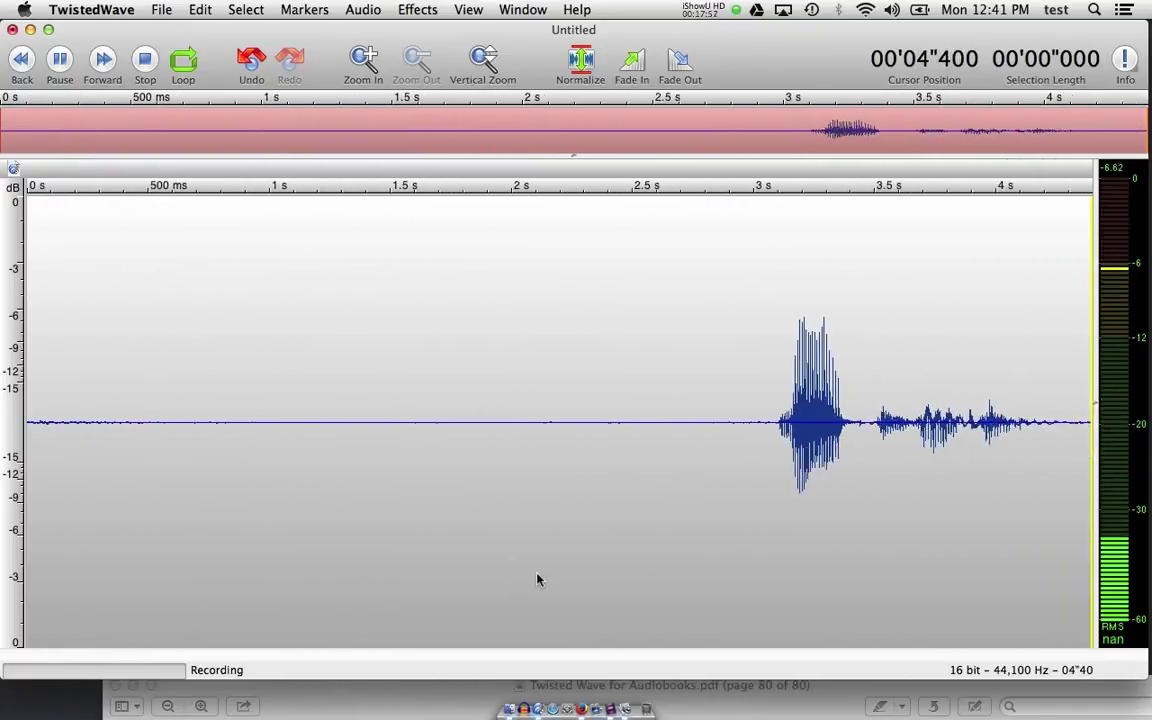
key("space")
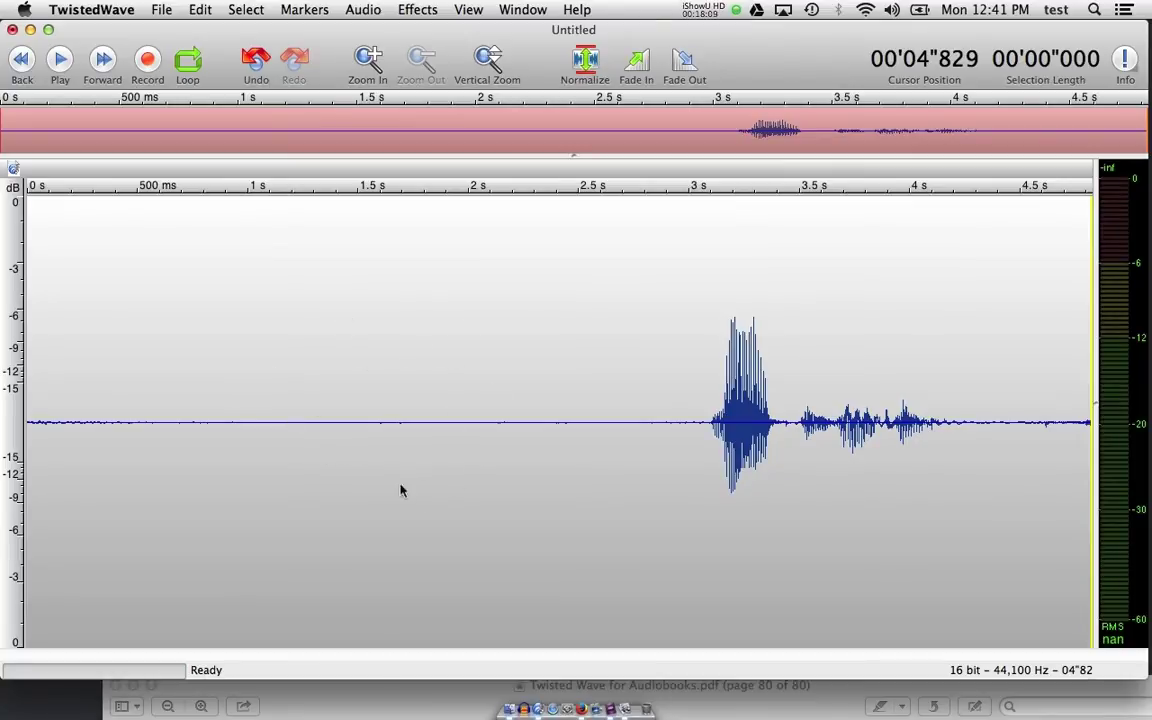
left_click_drag(278, 428, 599, 425)
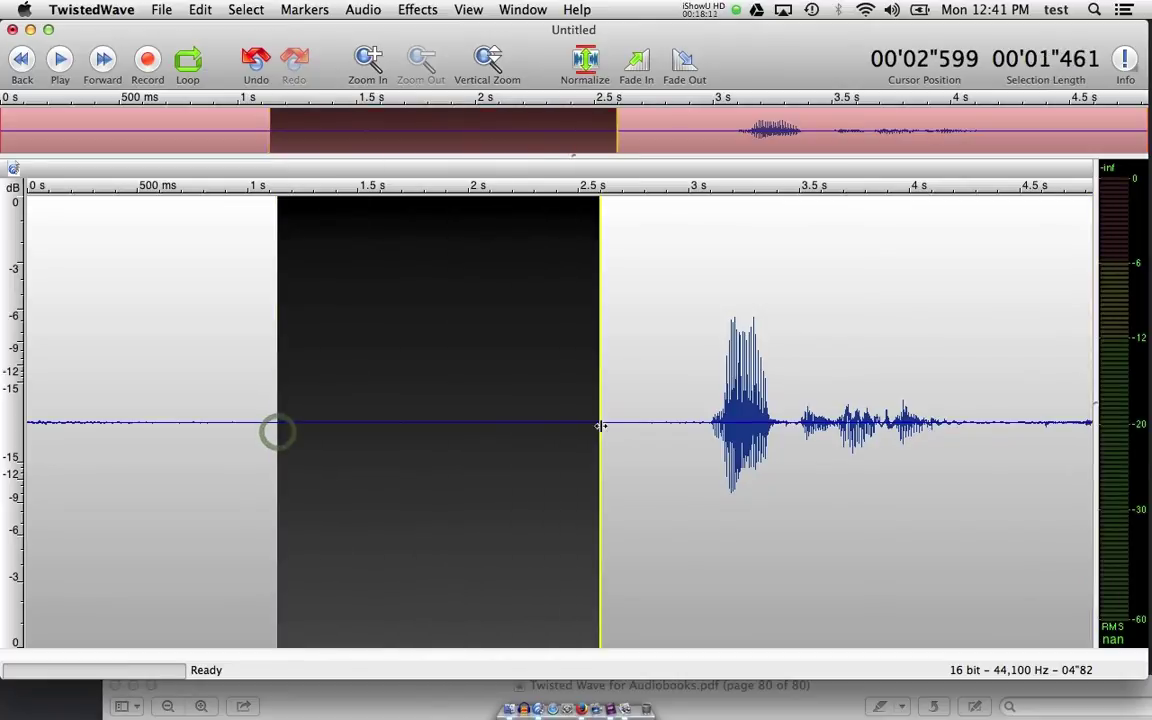
key("space")
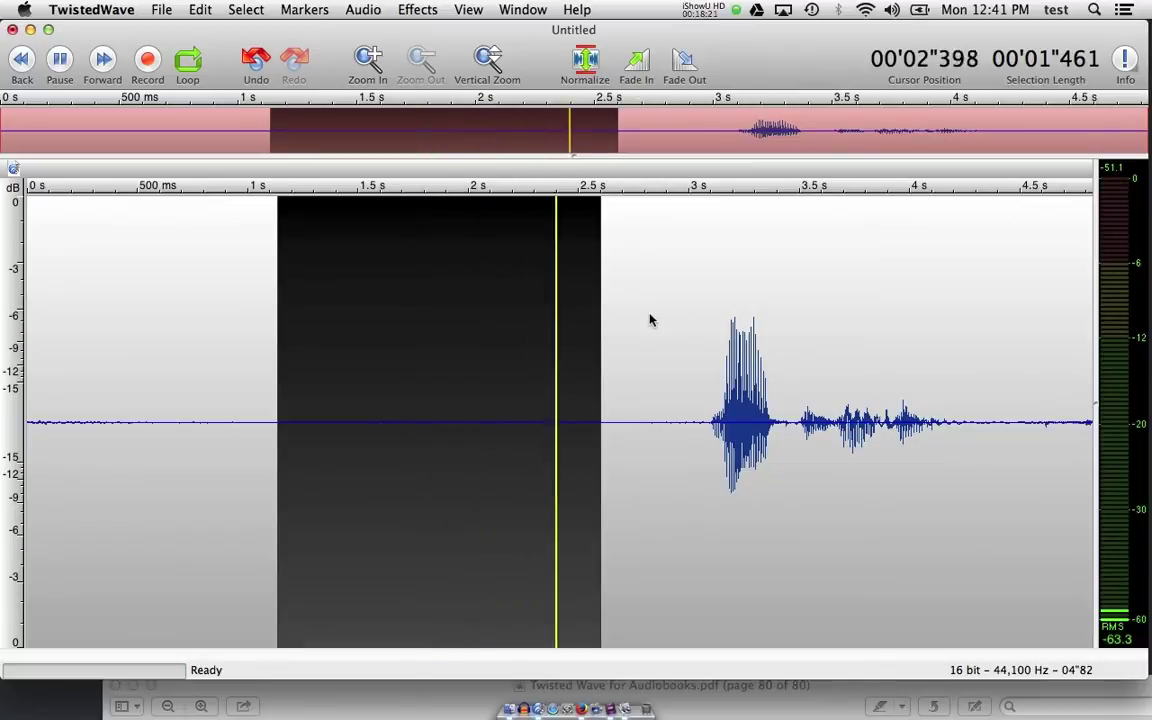
key("space")
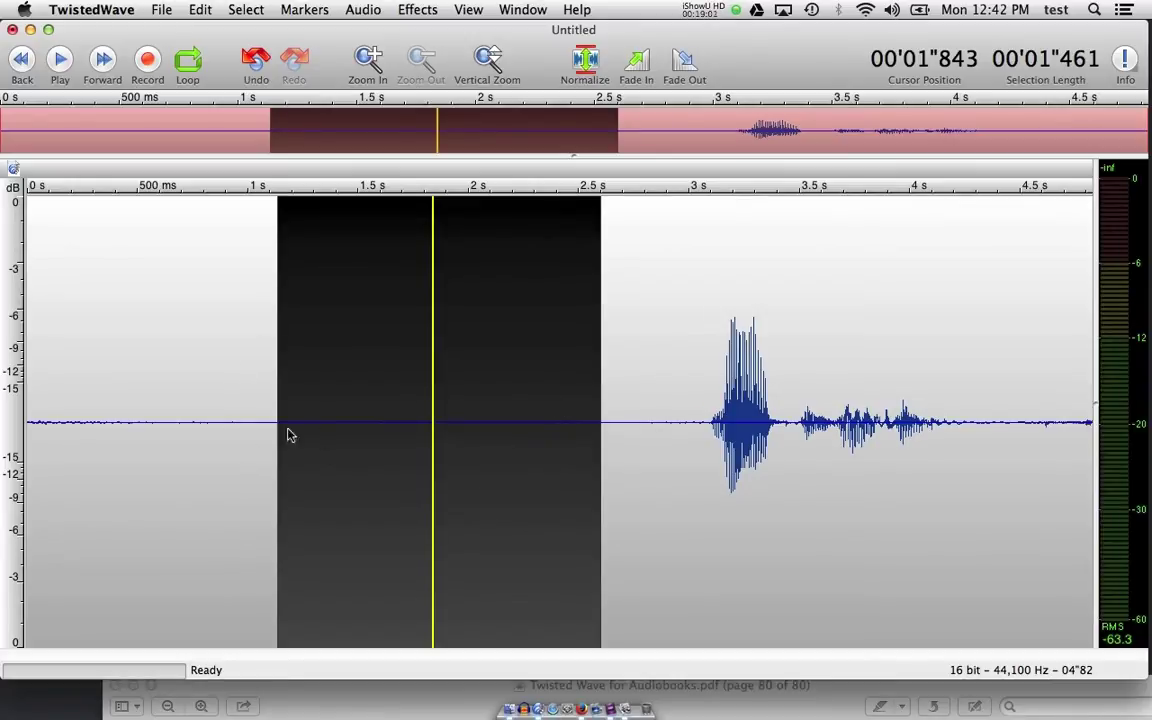
- Clear the selected silent stretch and delete the whole room-noise test from the document
left_click(536, 421)
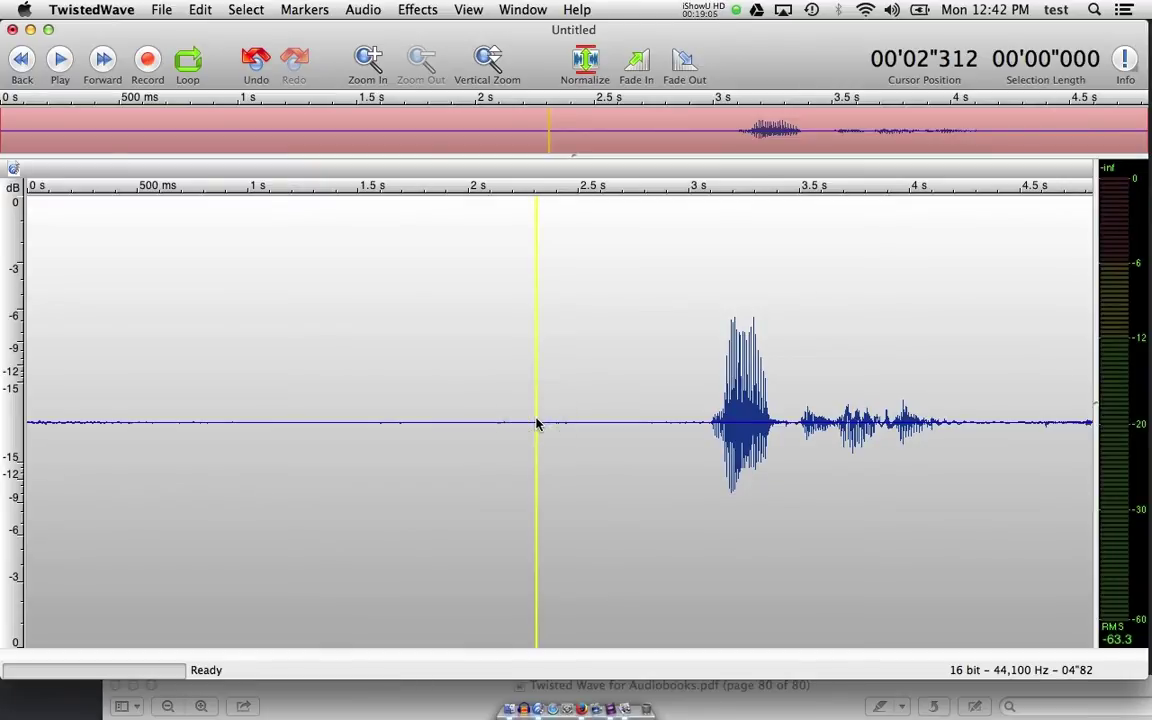
key("super+a")
key("Delete")
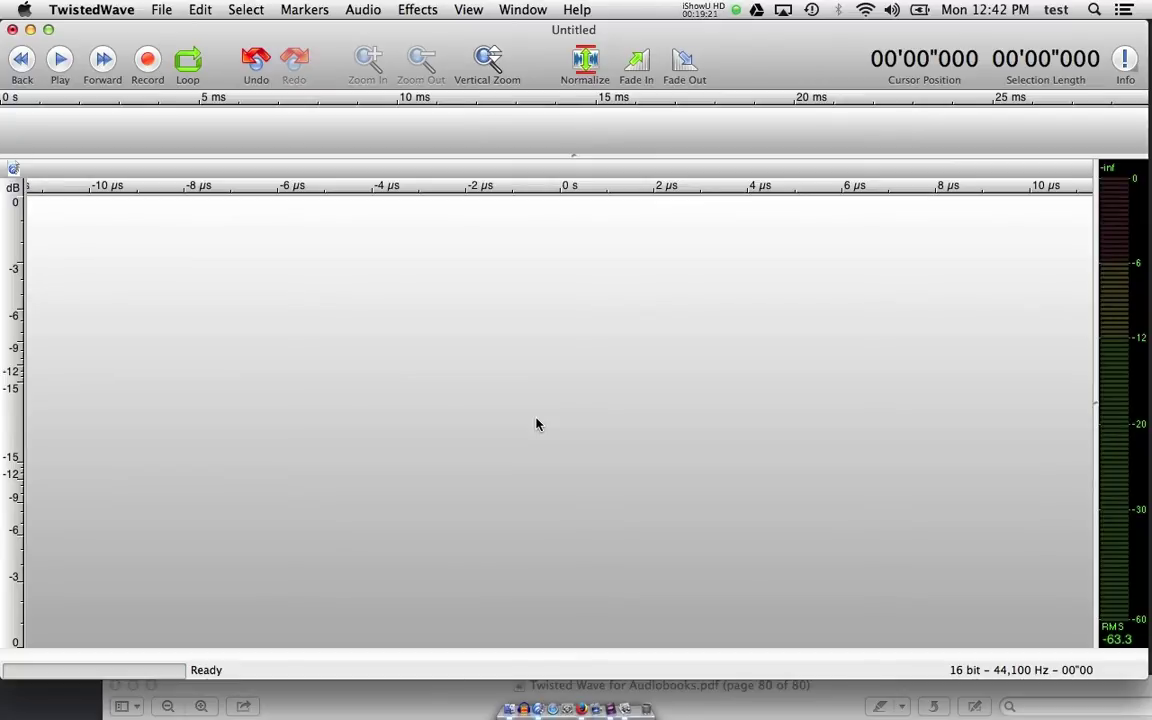
- Record a narration take of about 1 min 21 s, marking mistakes with sharp peaks, and view its whole waveform
key("super+r")
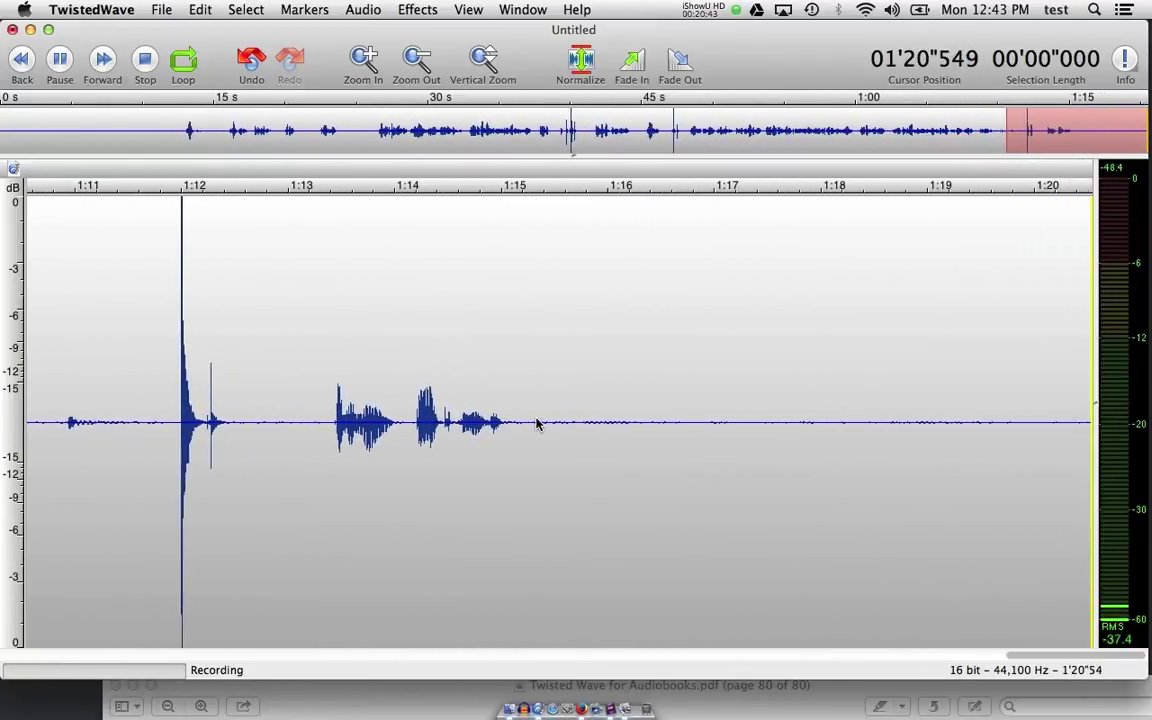
key("space")
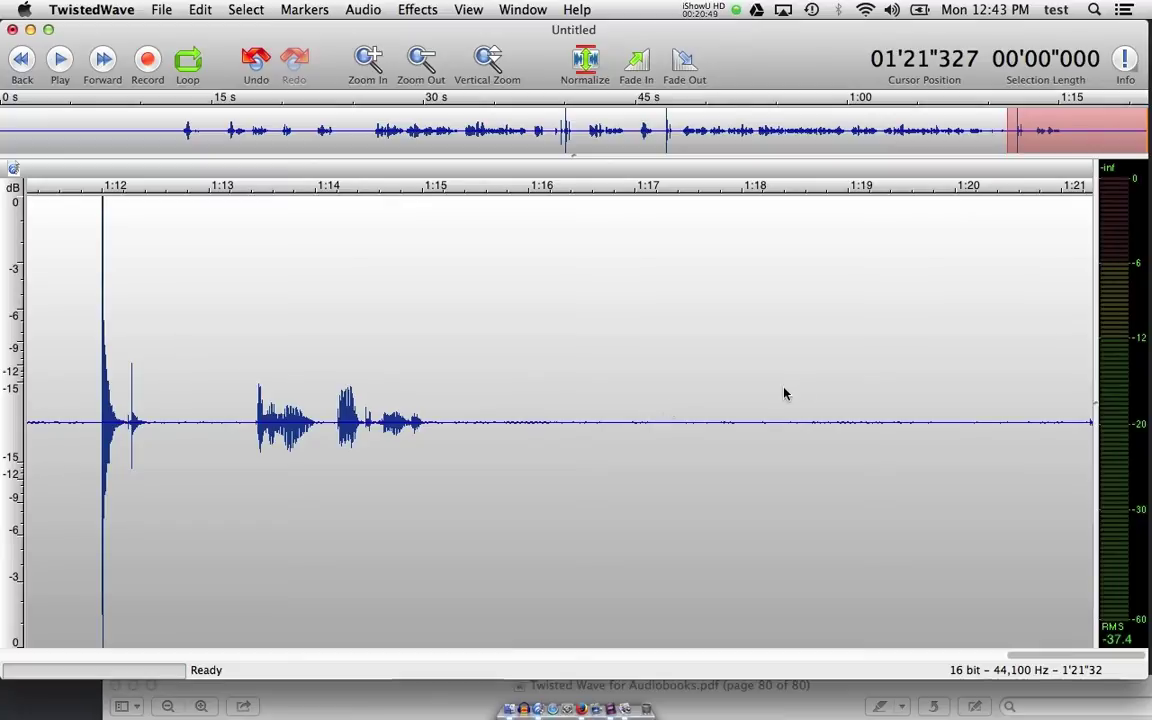
left_click_drag(1066, 145, 543, 126)
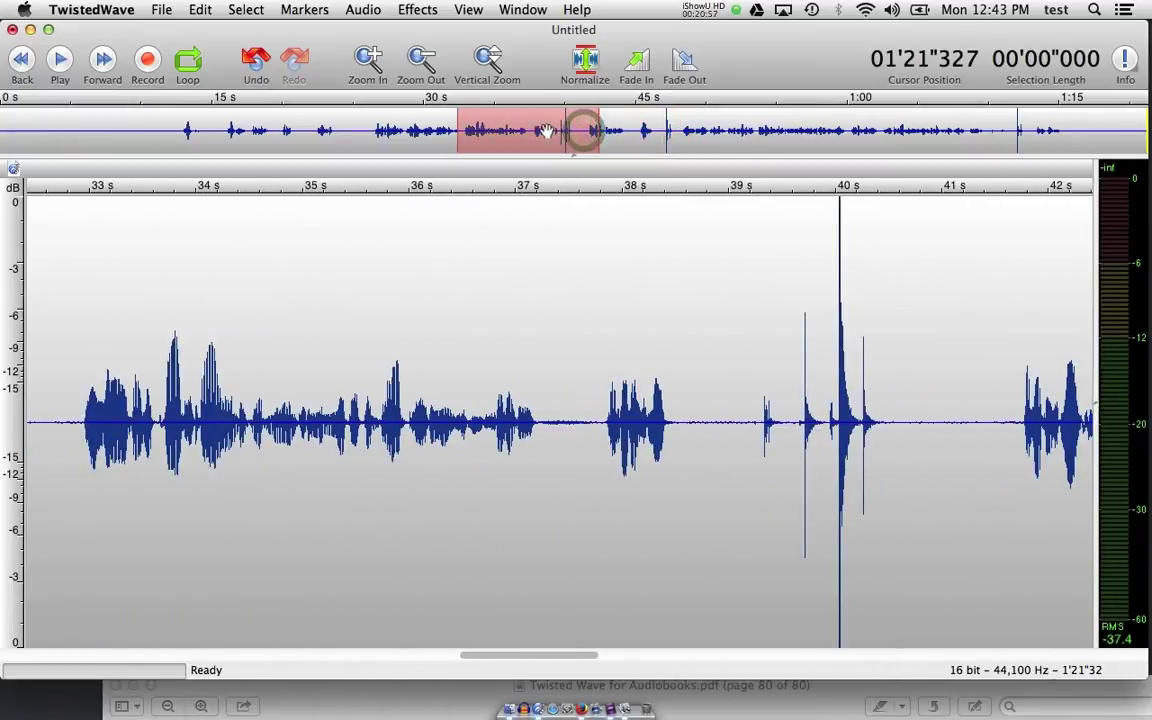
key("super+minus")
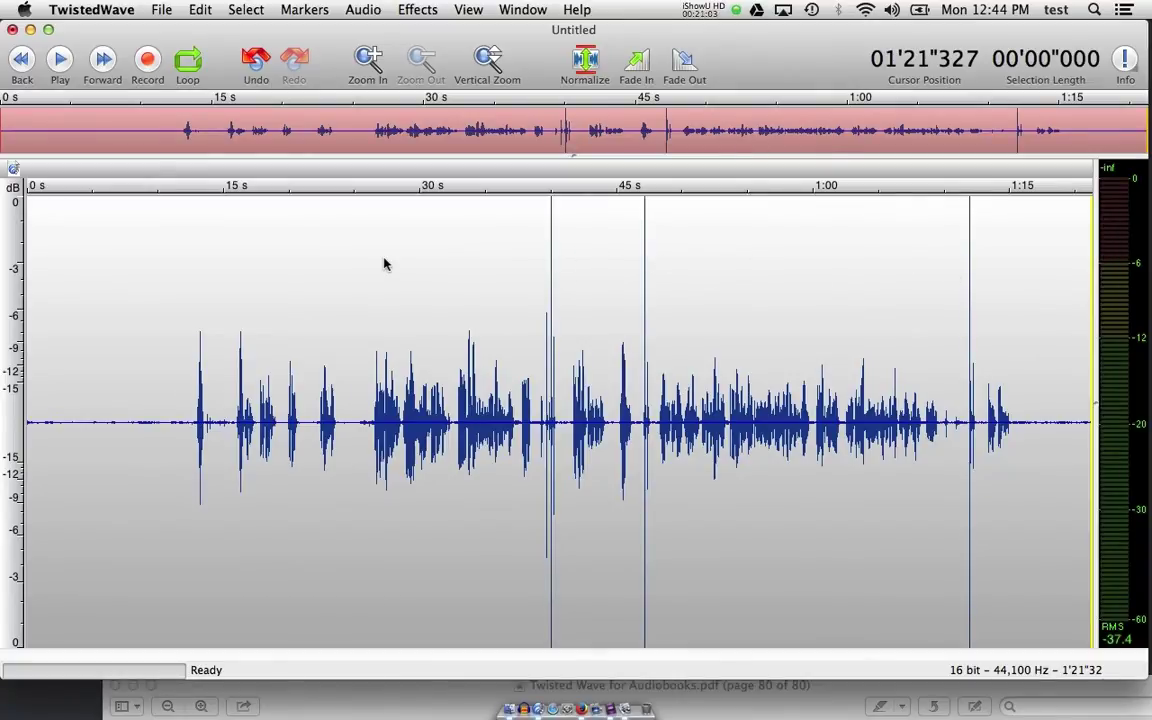
- Close the untitled recording without saving and open TheCallOfCthulhu_Chapter01.wav from the desktop in TwistedWave
left_click(12, 29)
left_click(510, 181)
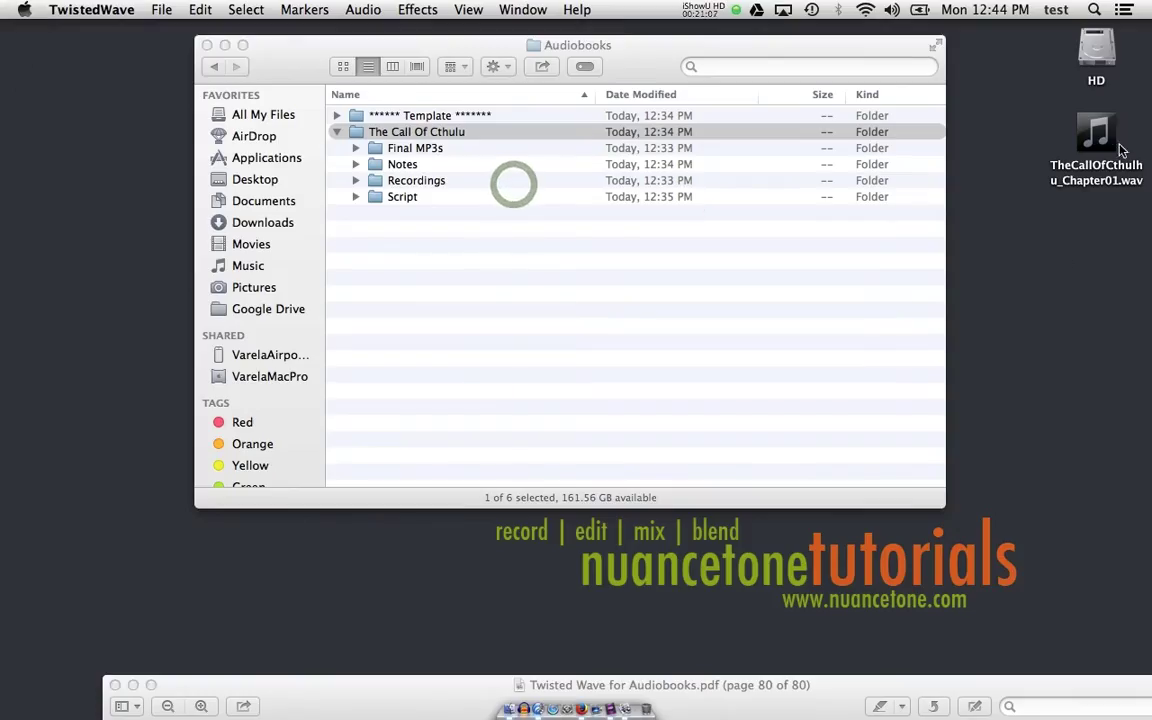
right_click(1104, 145)
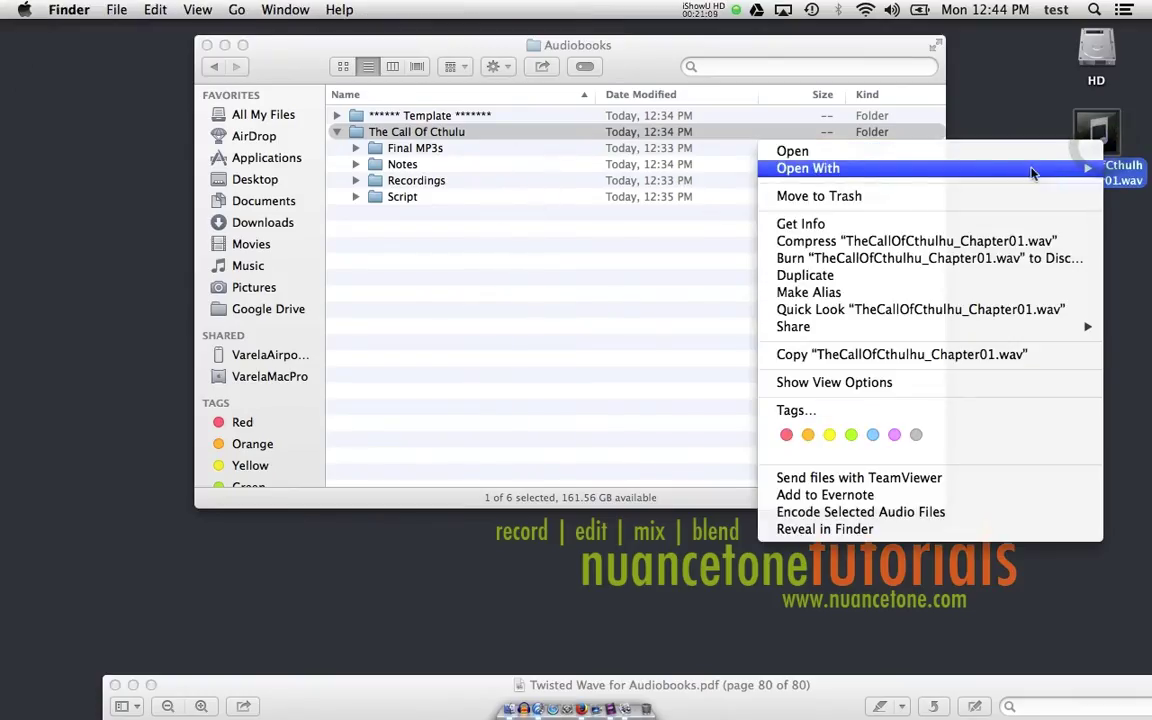
mouse_move(943, 175)
left_click(677, 176)
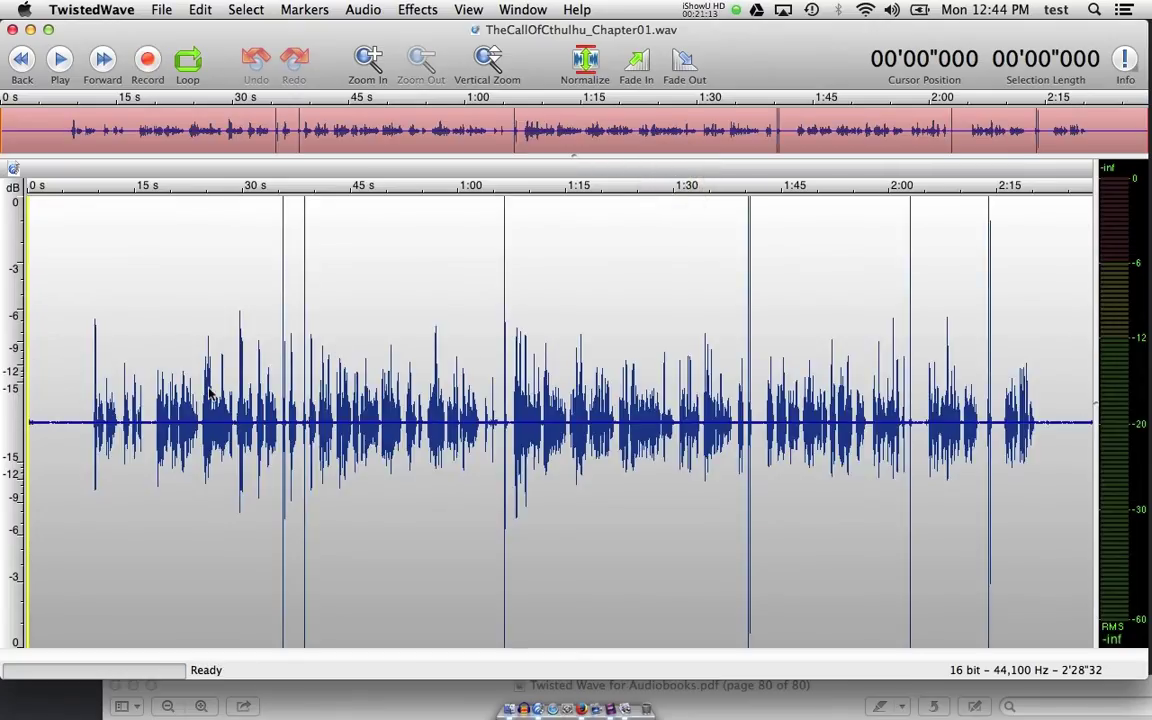
- Examine the first two marker peaks between 30 s and 40 s and play the phrases around them to find the repeated takes
left_click(70, 377)
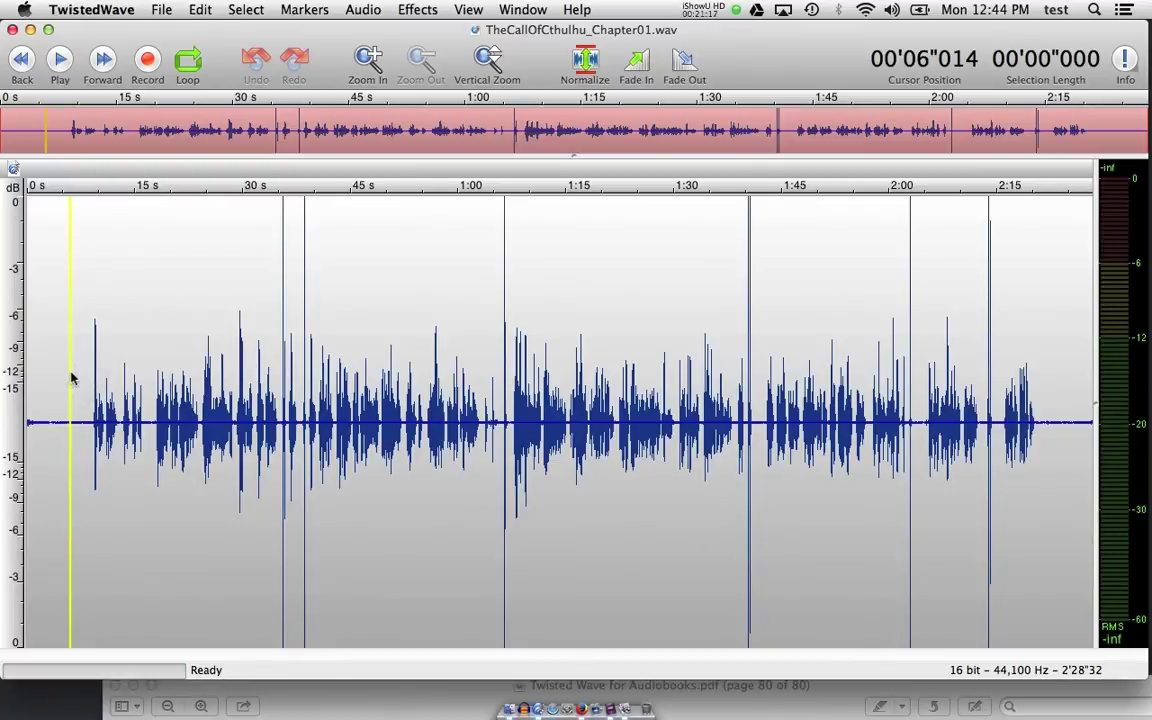
left_click(267, 392)
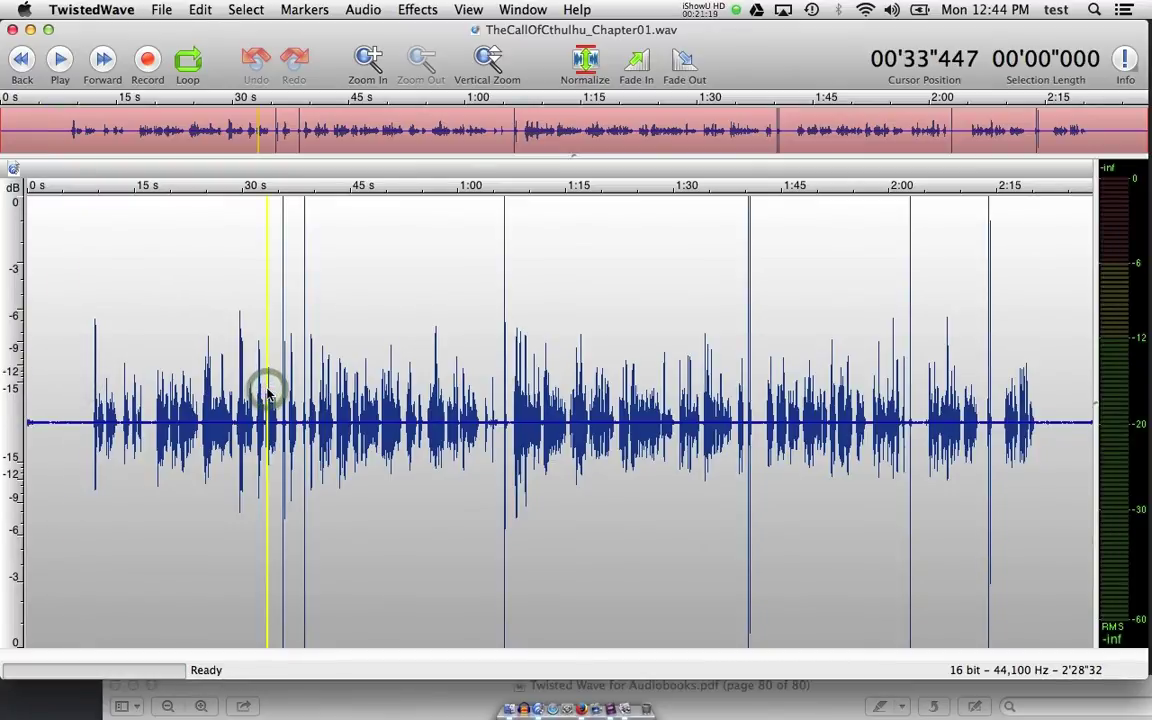
left_click(272, 385)
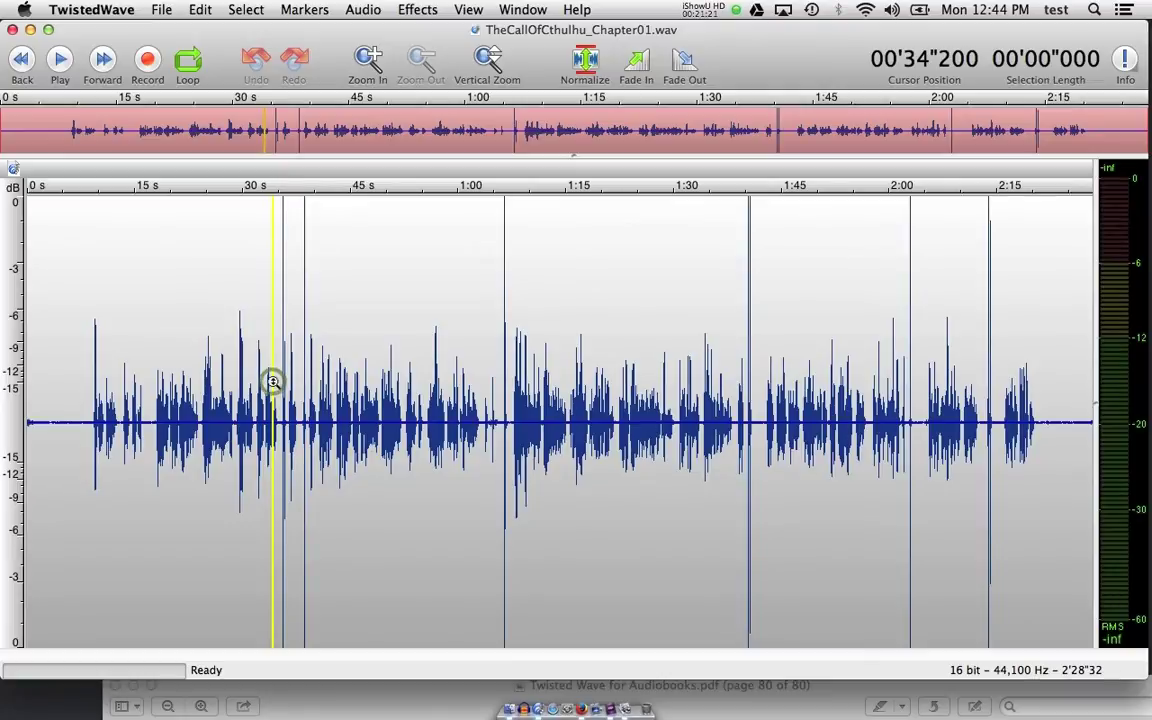
left_click(272, 381, "super")
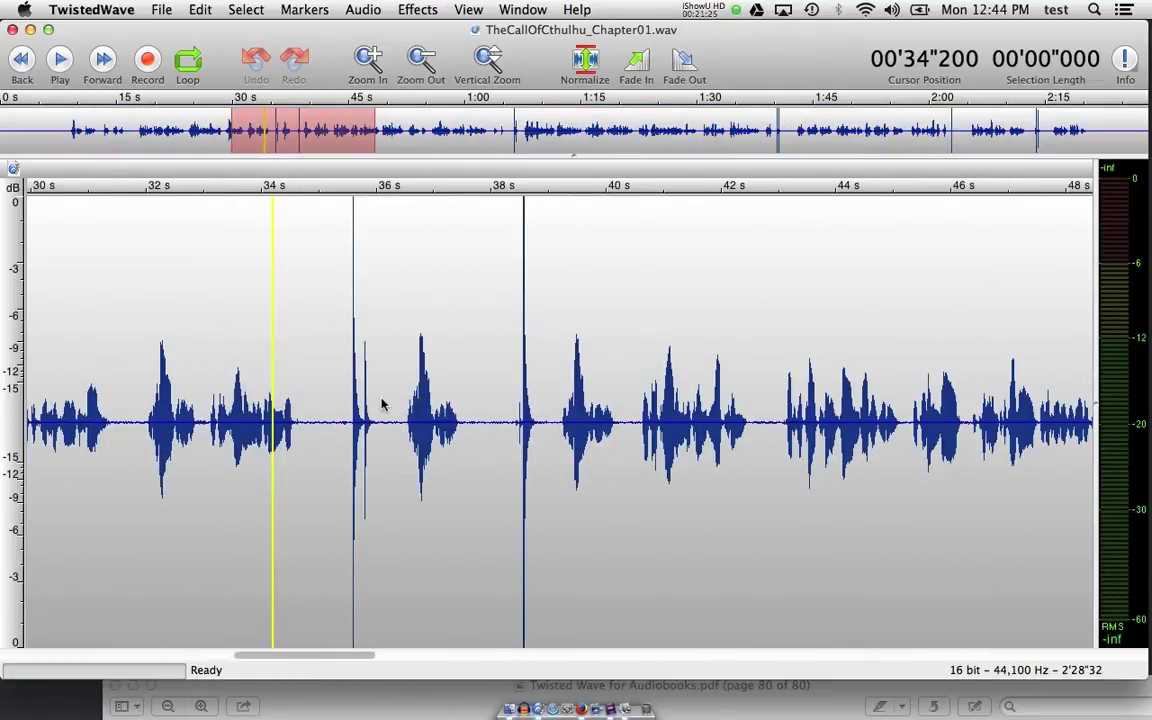
left_click(405, 400)
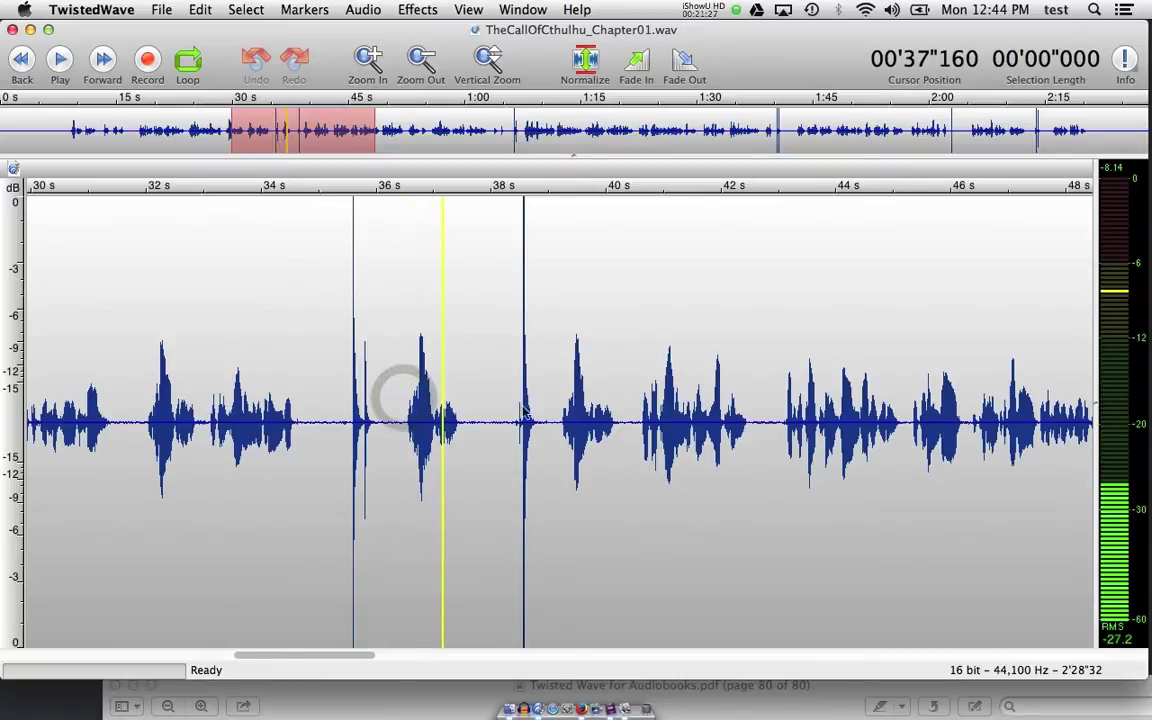
left_click(561, 419)
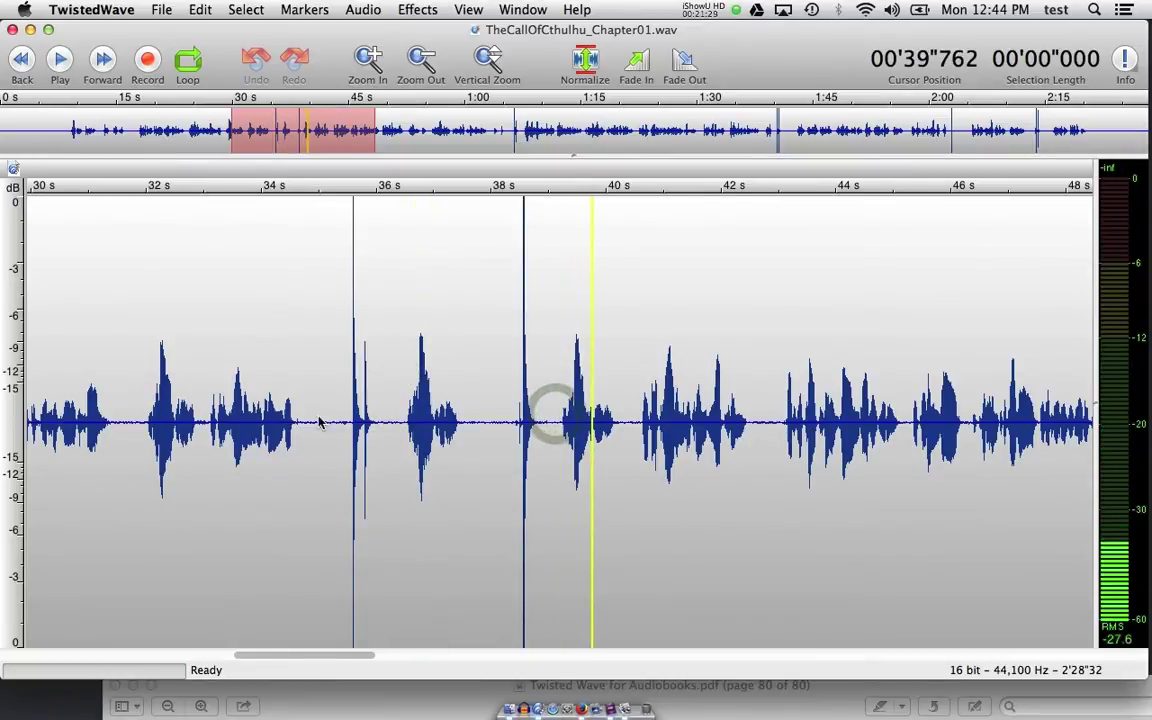
left_click(139, 403)
left_click(140, 404)
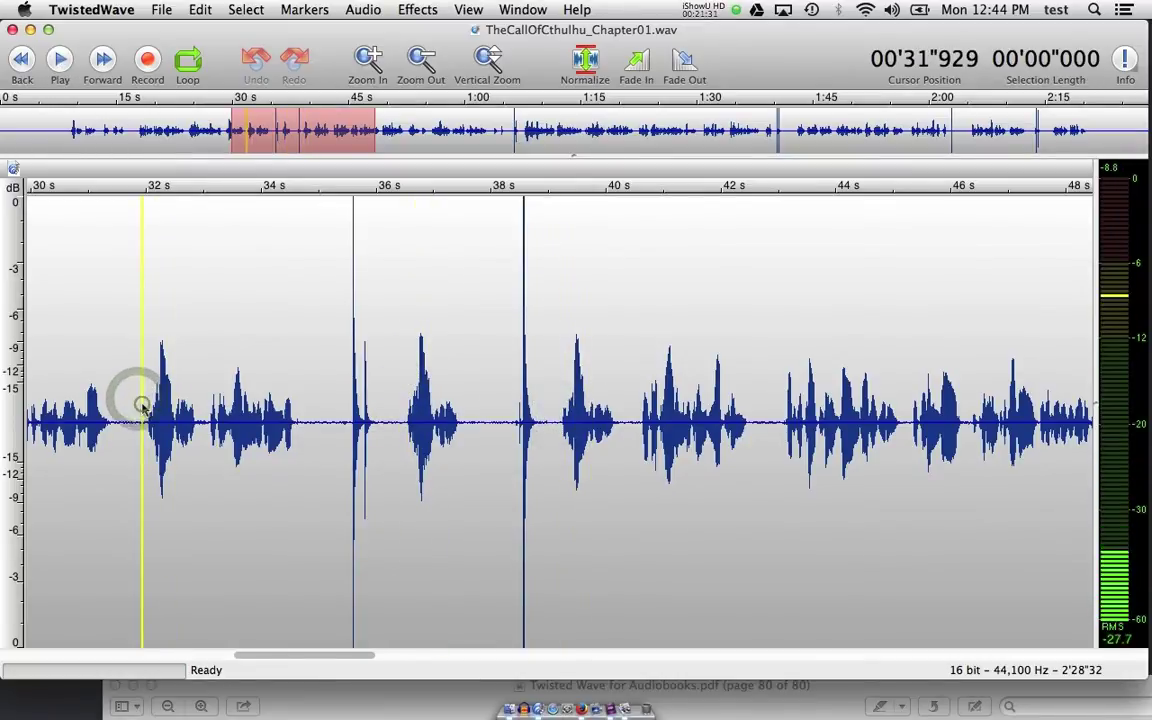
- Delete the flawed takes and marker peaks from about 31.9 s to 39.2 s, play across the edit and raise the output volume
left_click_drag(142, 405, 560, 355)
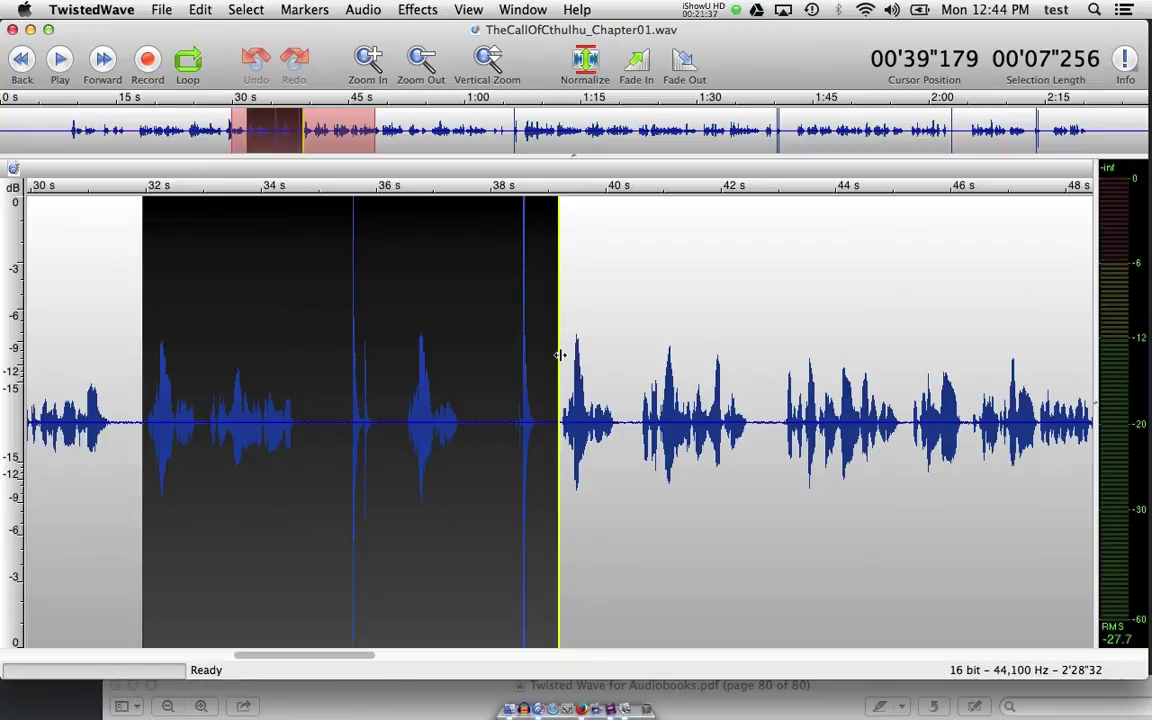
key("Delete")
key("space")
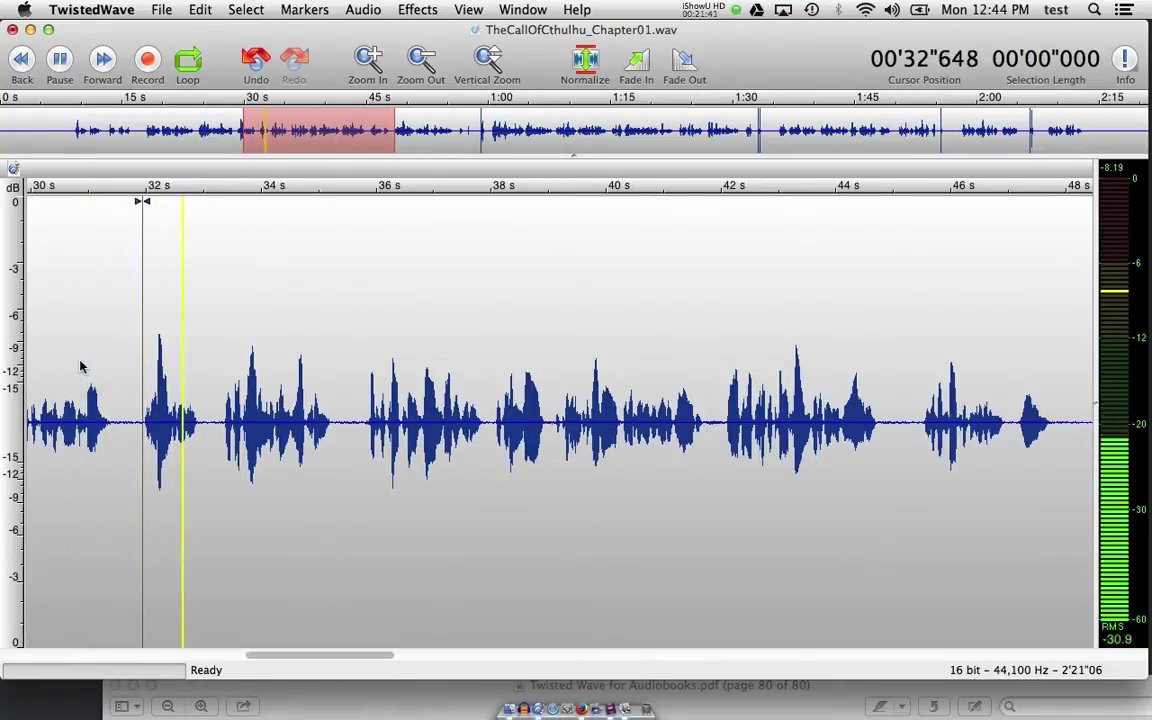
key("space")
key("XF86AudioRaiseVolume")
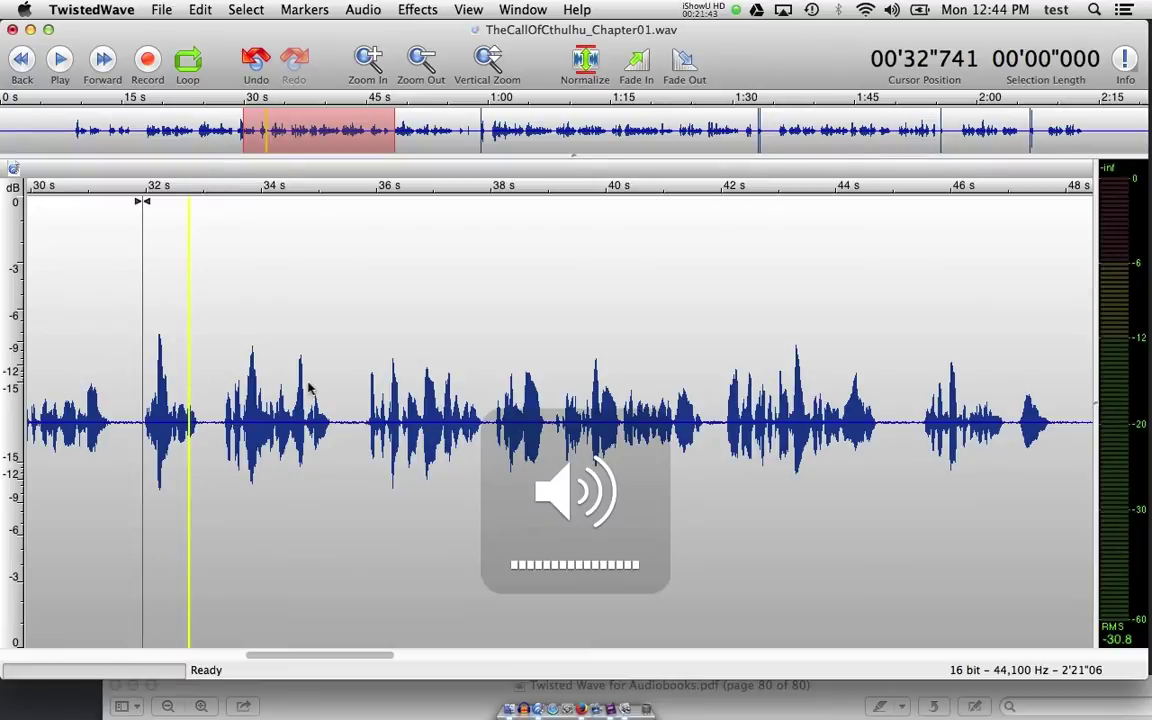
- Examine the next marker peak near 59 s and play the phrases around it to find the flawed take
scroll(336, 383, "right", 10)
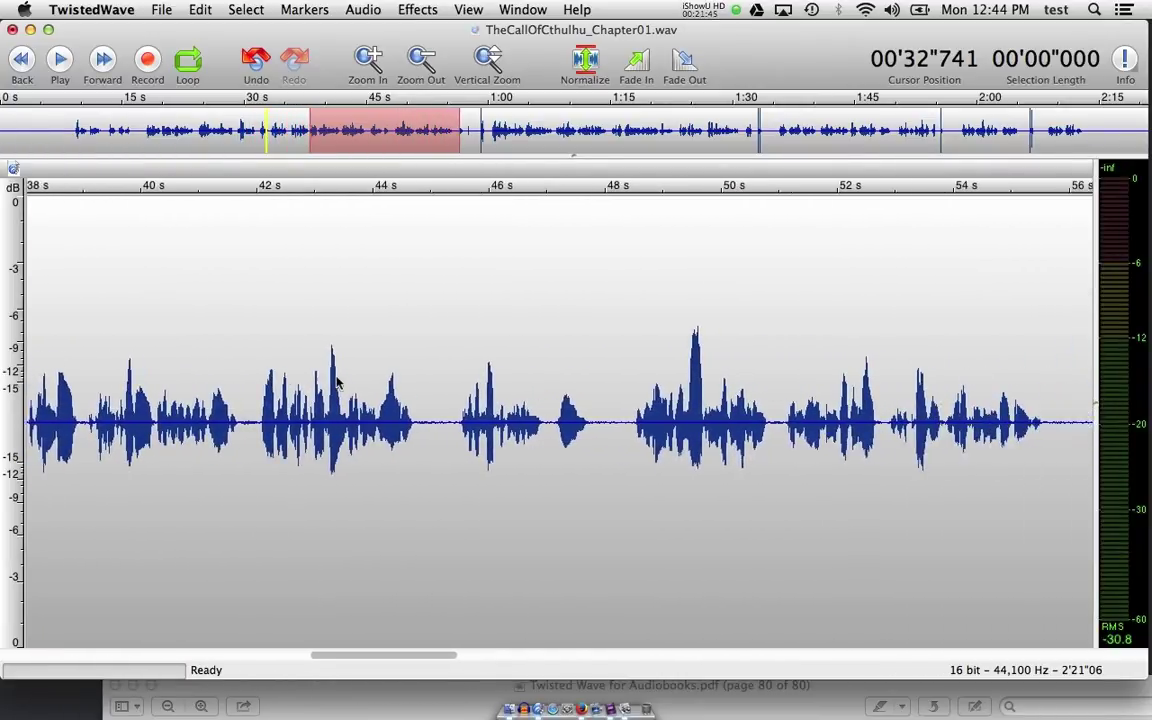
scroll(336, 383, "right", 6)
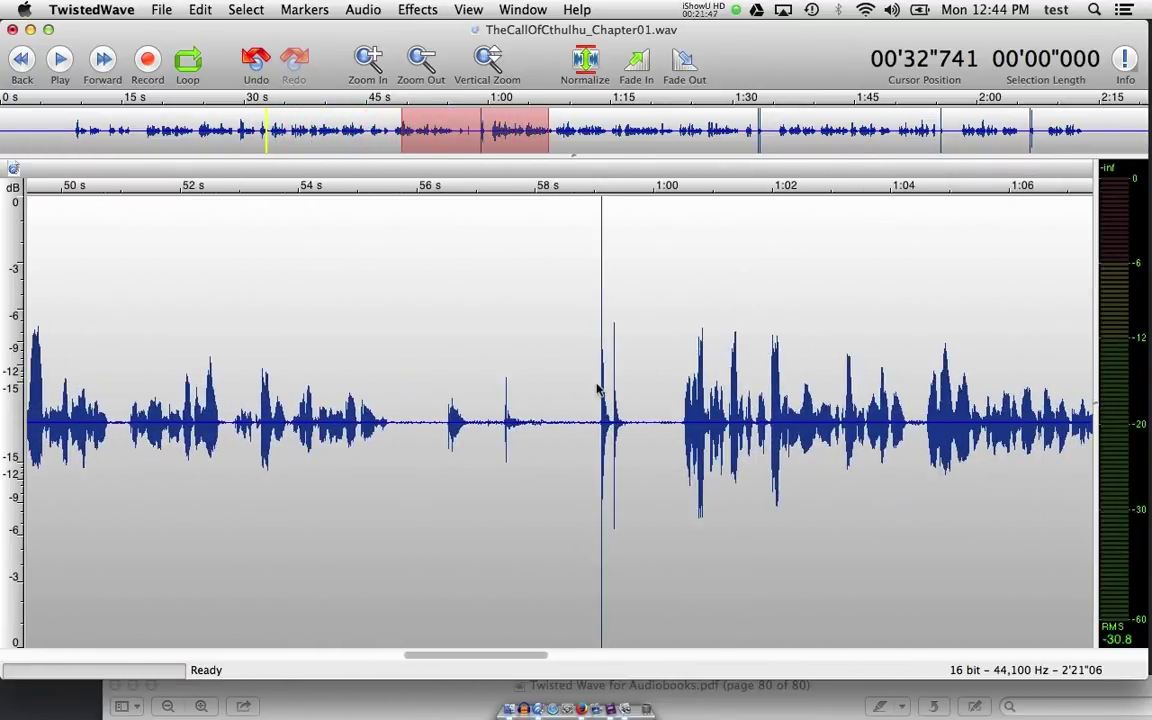
left_click(676, 383)
key("space")
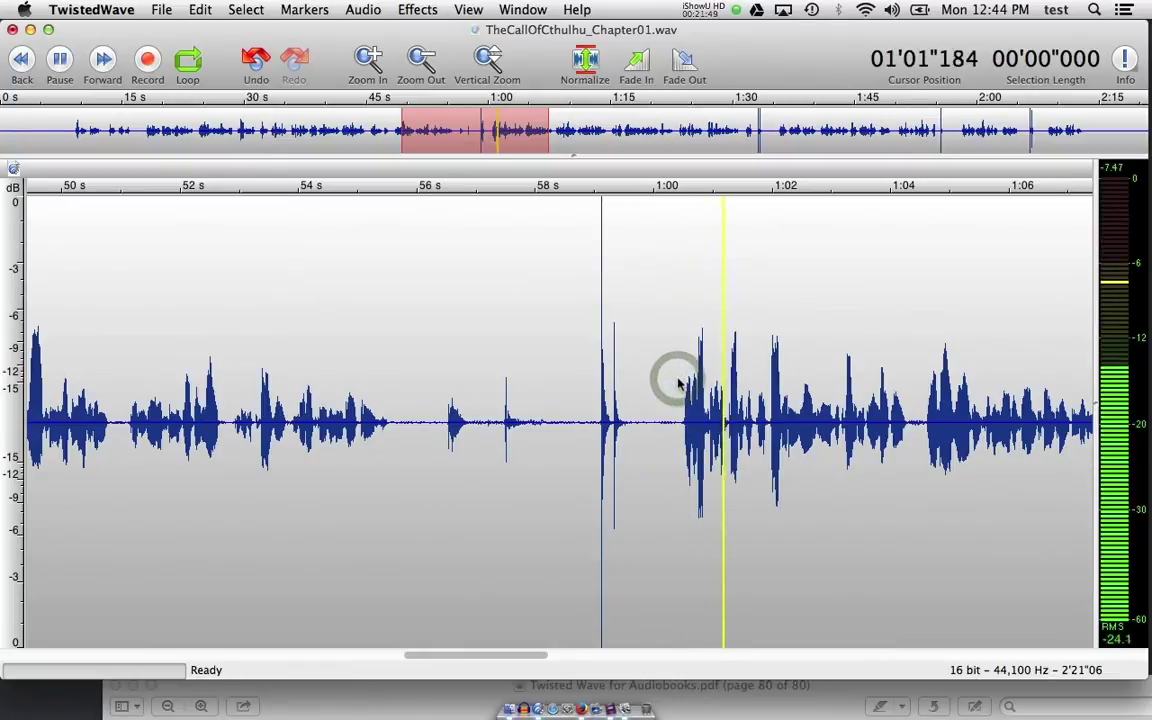
left_click(136, 372)
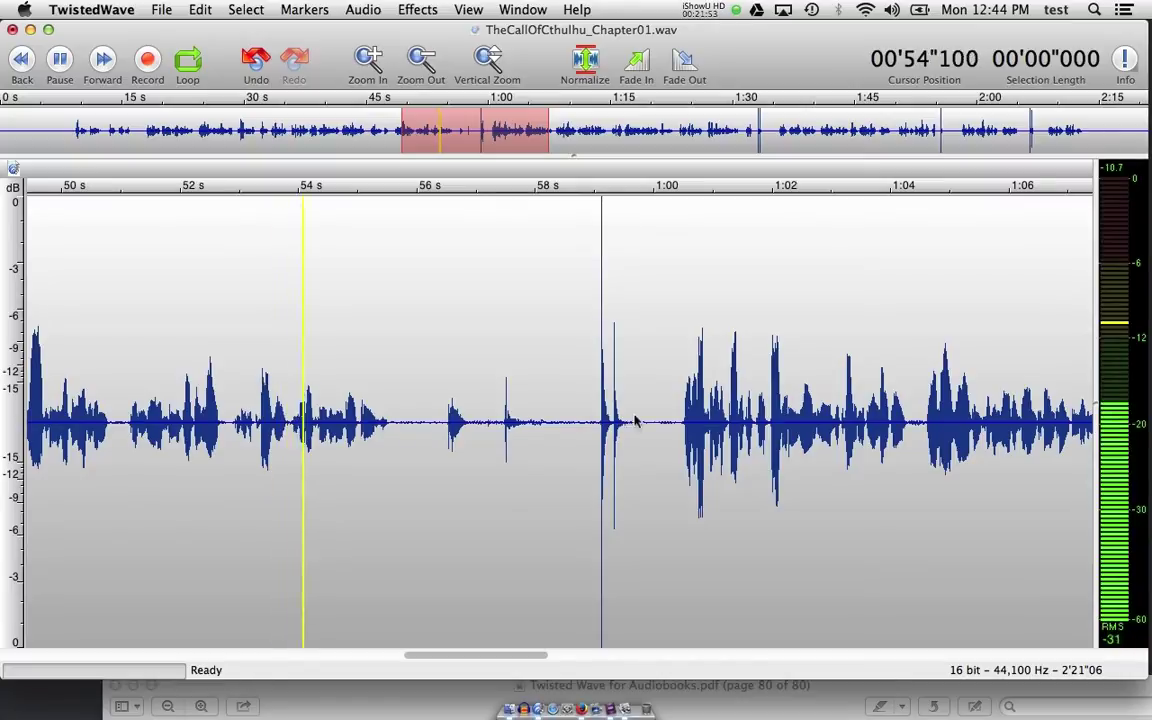
left_click(437, 400)
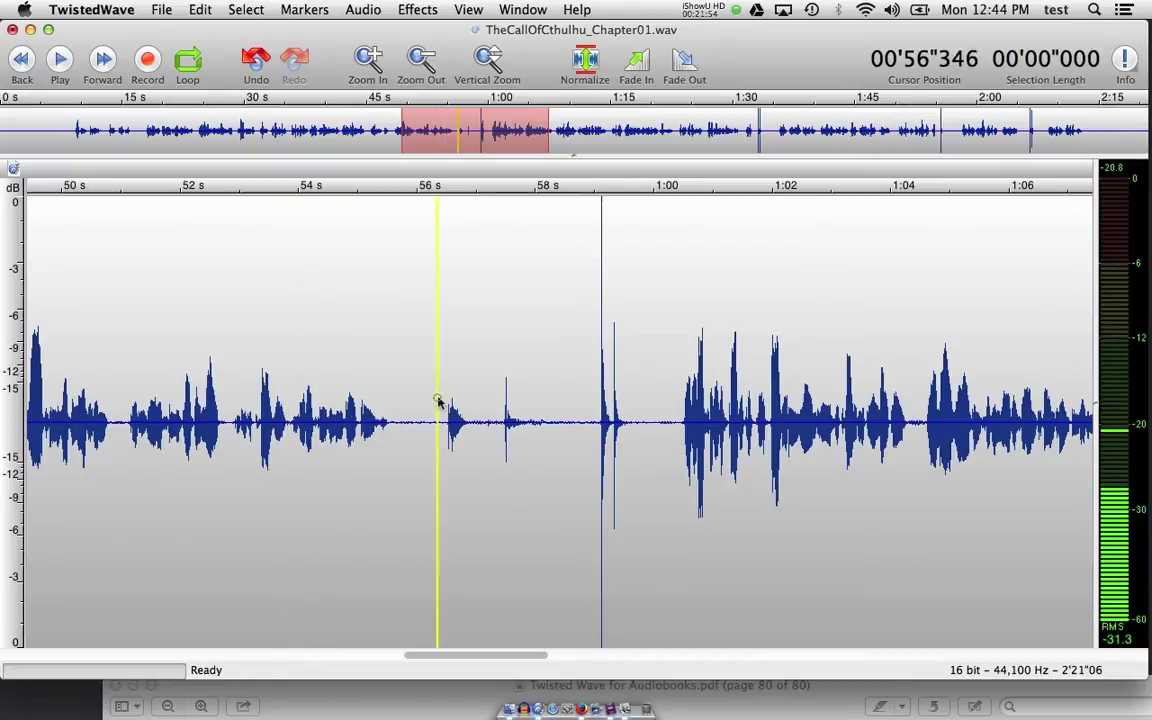
left_click(680, 405)
key("space")
scroll(675, 404, "left", 5)
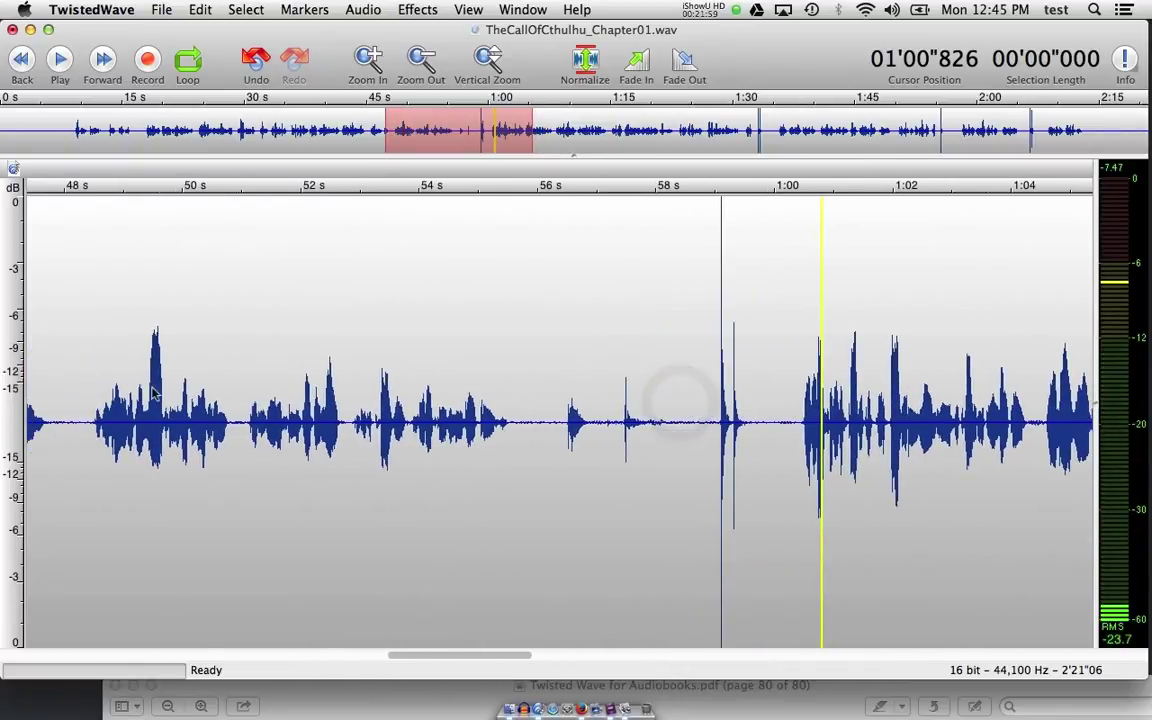
left_click(89, 407)
key("space")
left_click(240, 388)
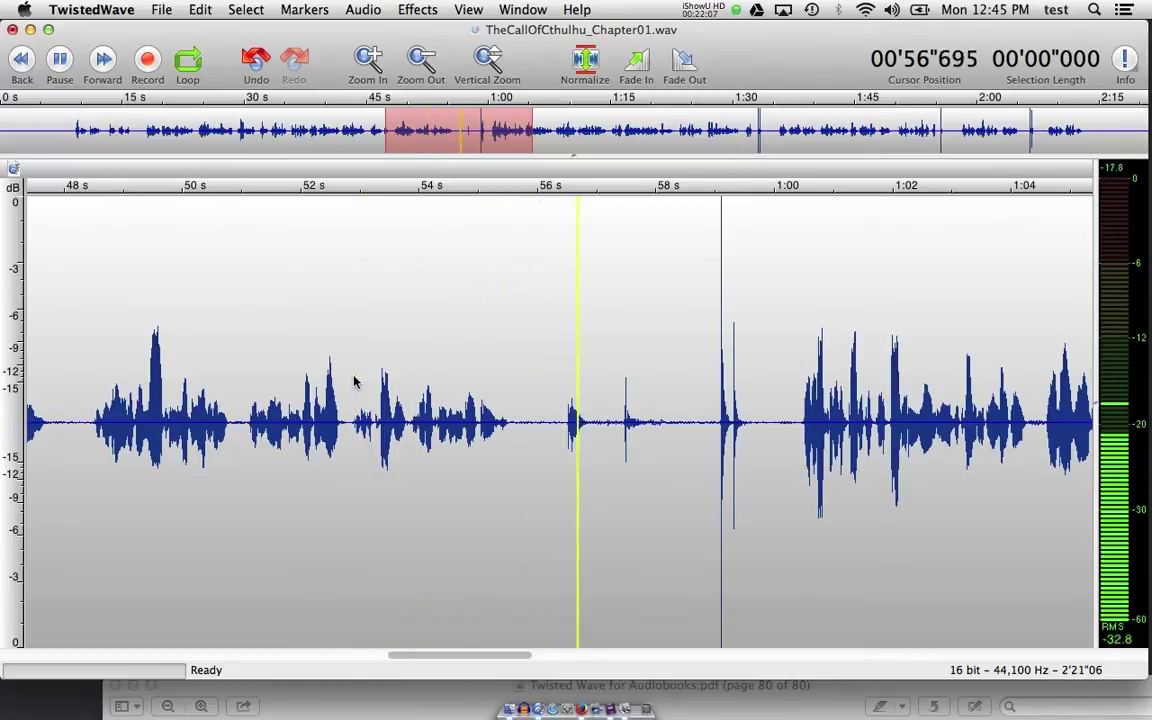
key("space")
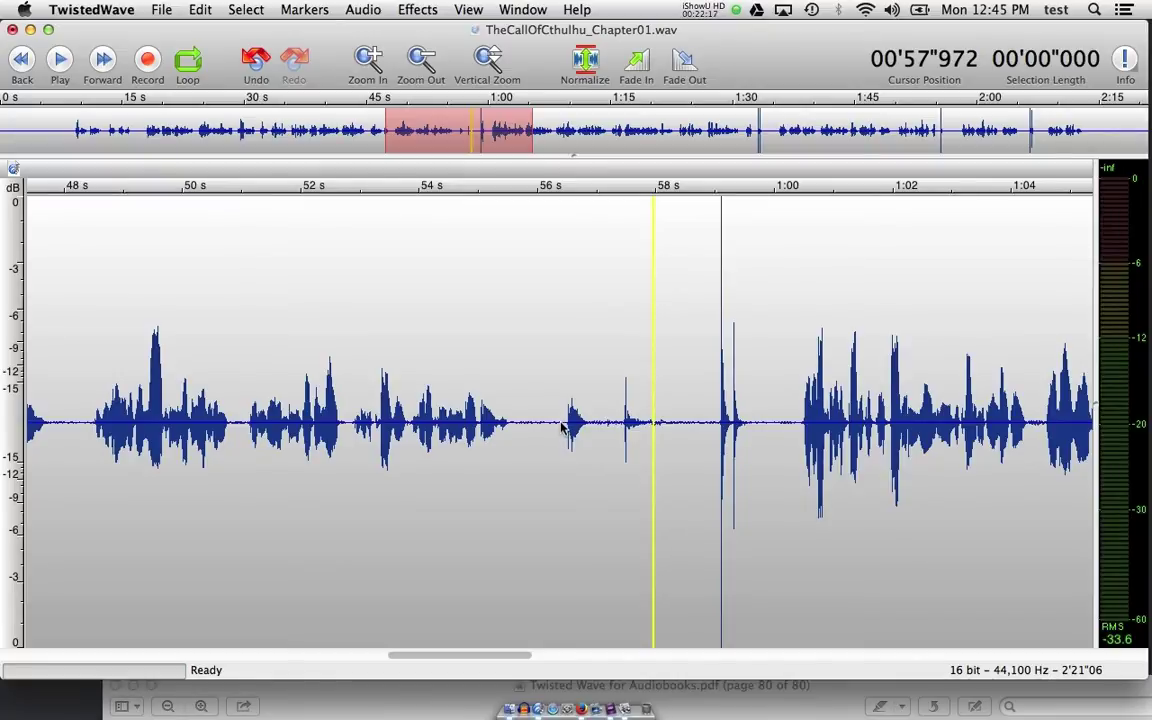
- Delete the mistake and marker peaks from about 56.4 s to 1:00.5 and play the audio after the cut
left_click_drag(560, 424, 565, 423)
left_click_drag(728, 420, 802, 413)
key("Delete")
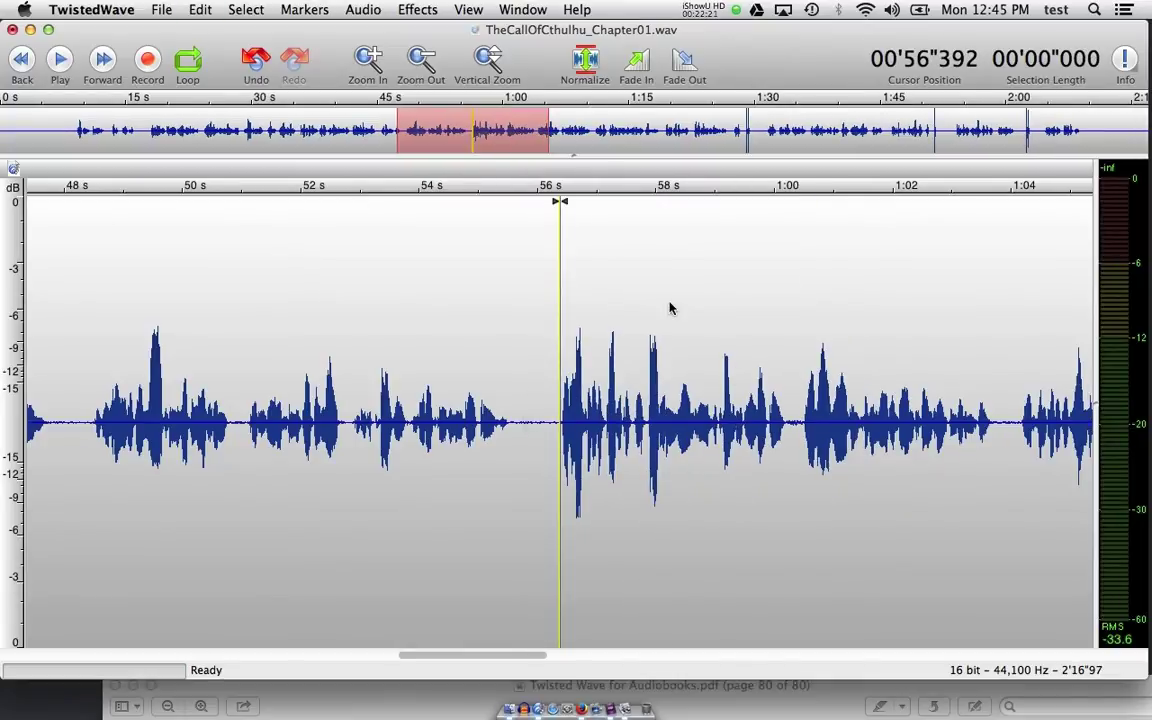
key("space")
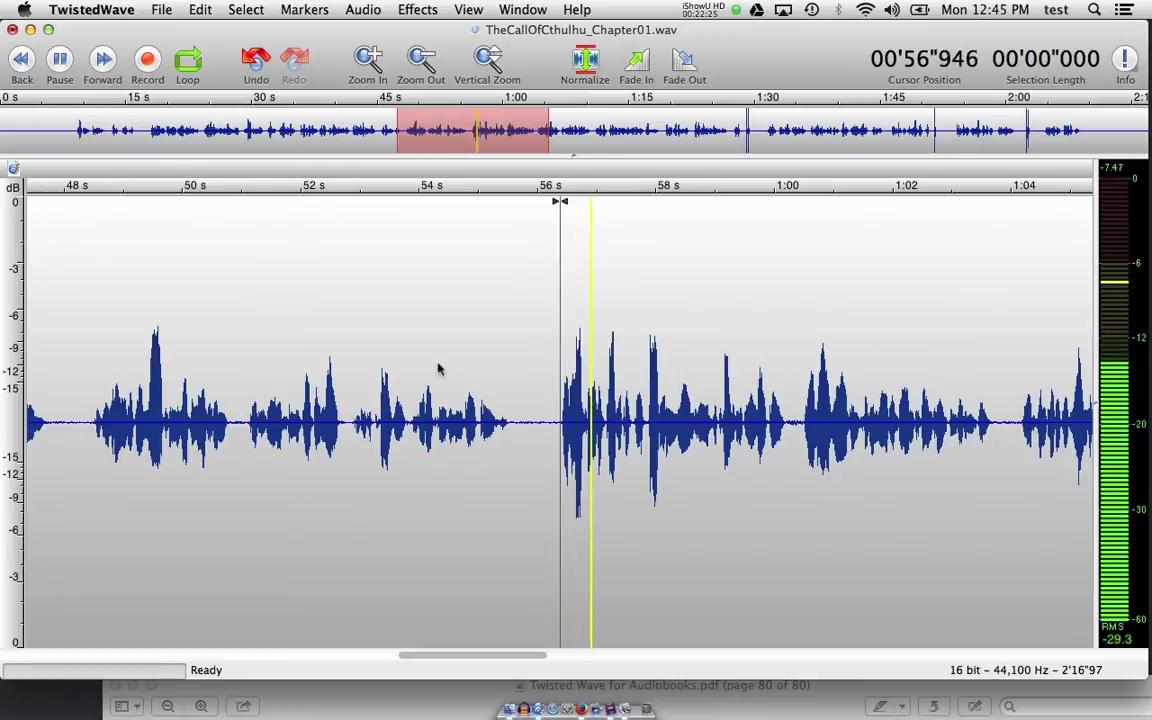
key("space")
- Delete the flawed phrase and marker peaks from about 1:27.5 to 1:31.6, checking by playback before and after the cut
scroll(590, 403, "right", 5)
scroll(590, 403, "right", 20)
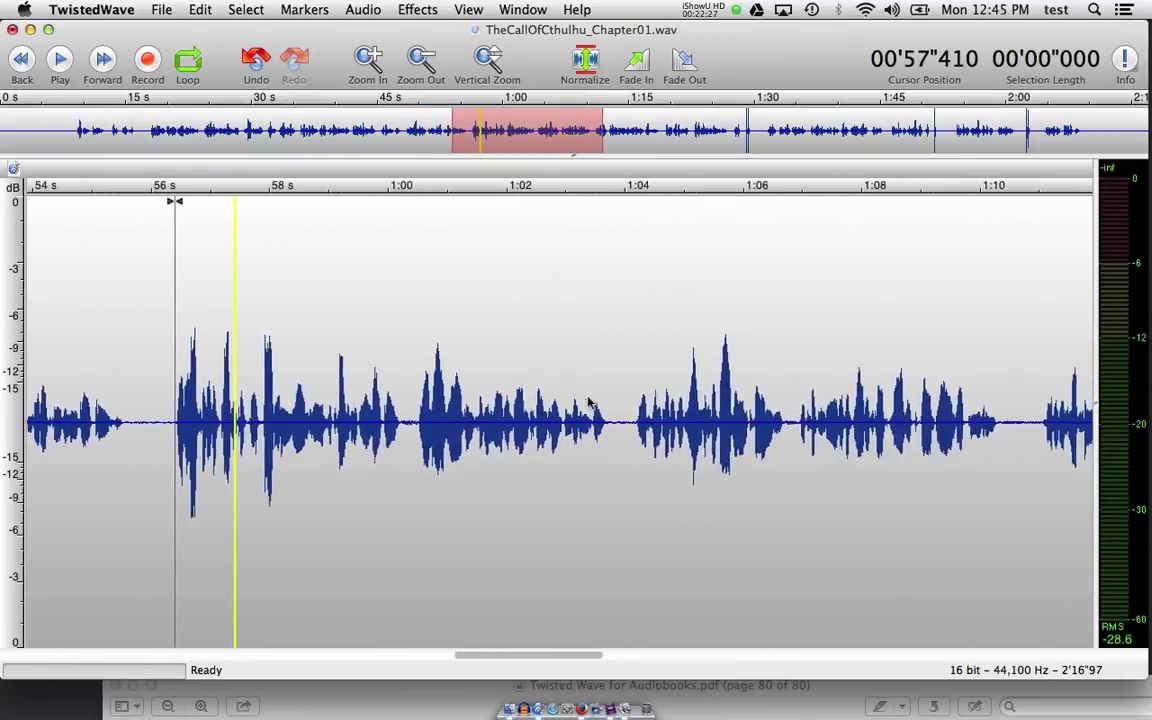
scroll(590, 403, "right", 8)
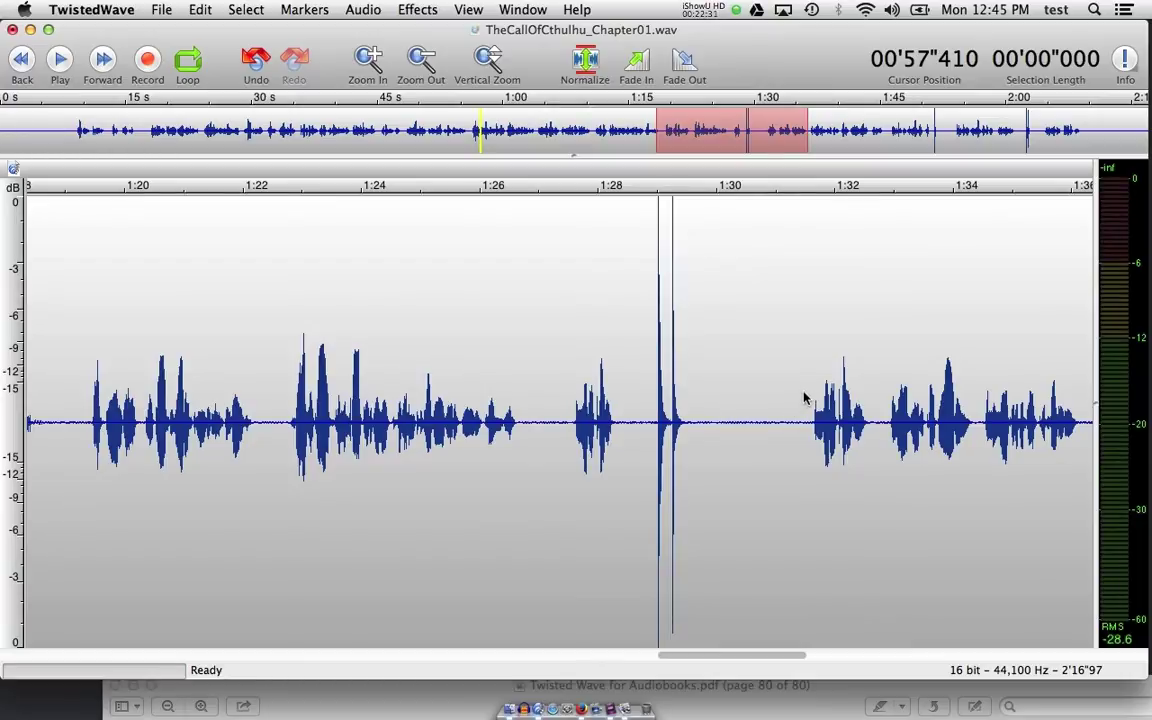
left_click(805, 398)
left_click(570, 404)
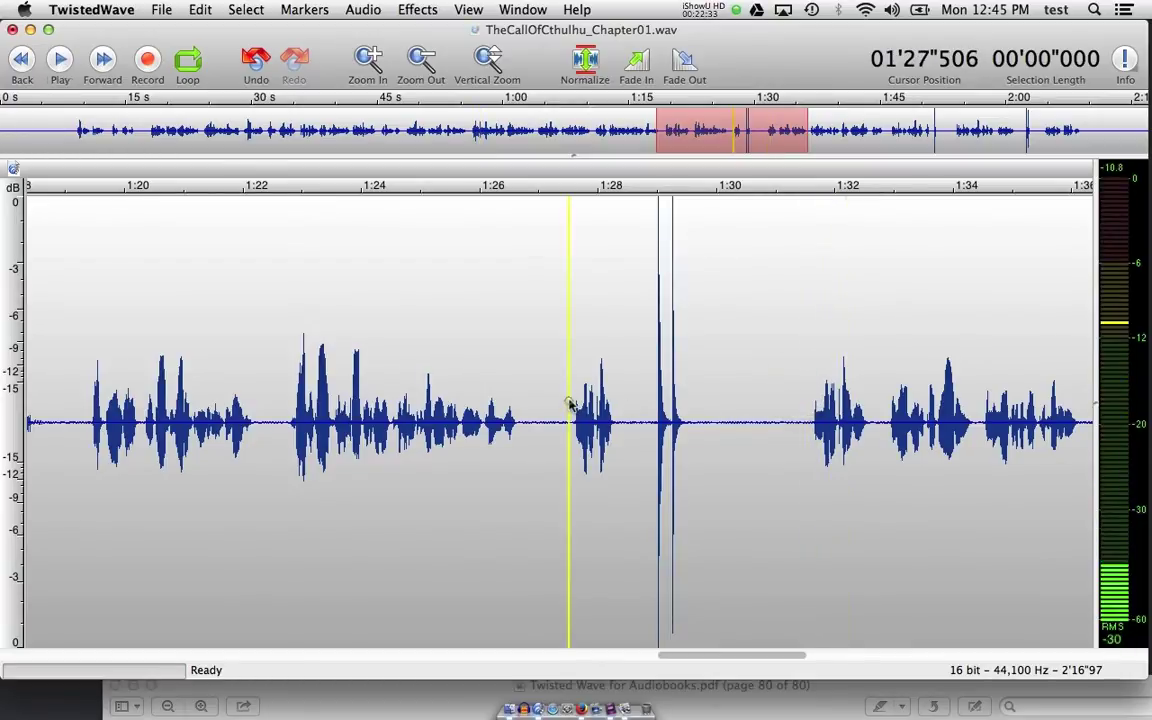
key("space")
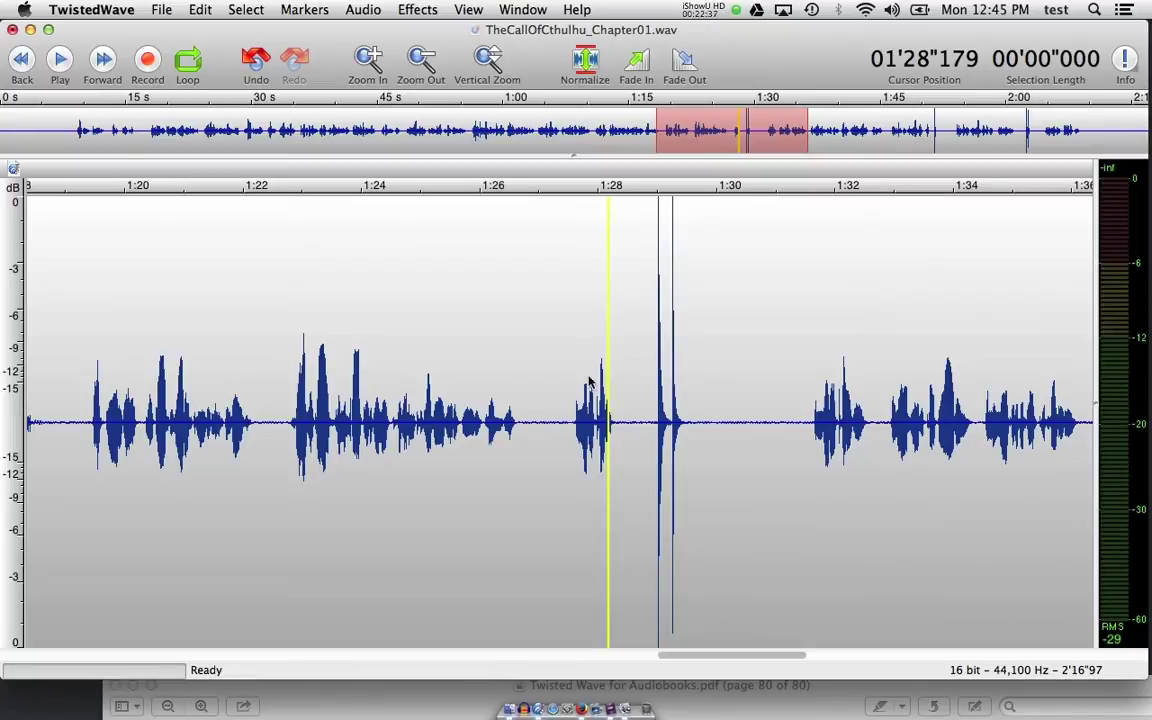
left_click_drag(573, 410, 809, 397)
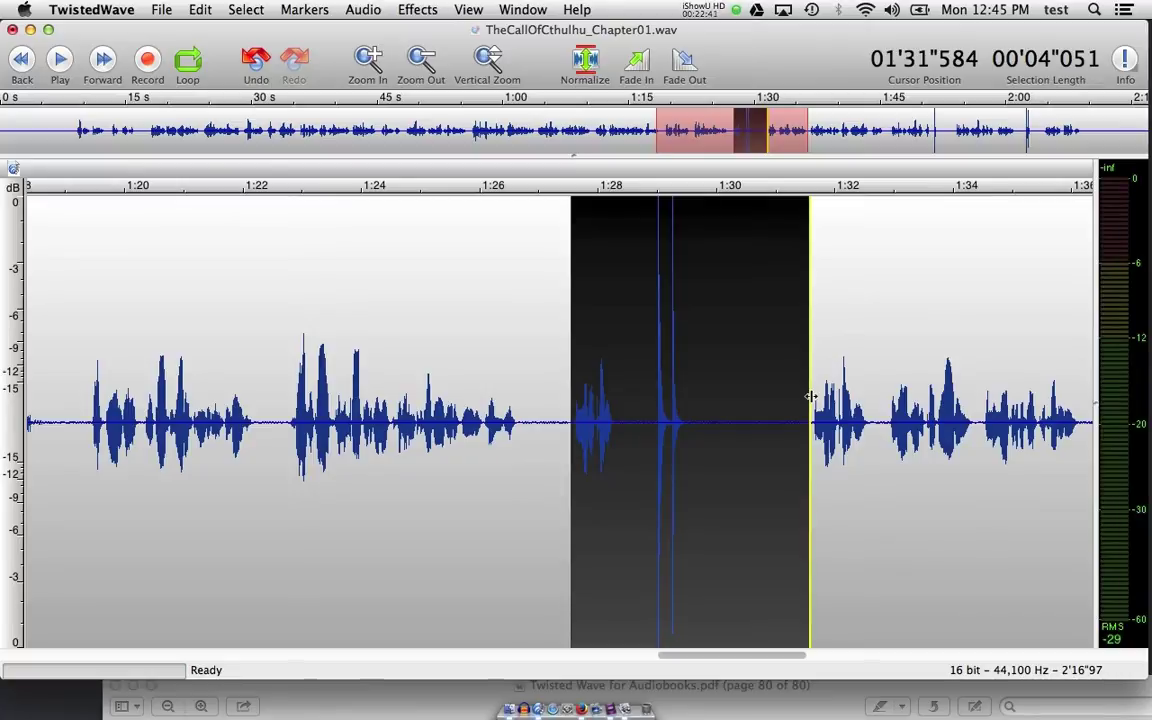
key("BackSpace")
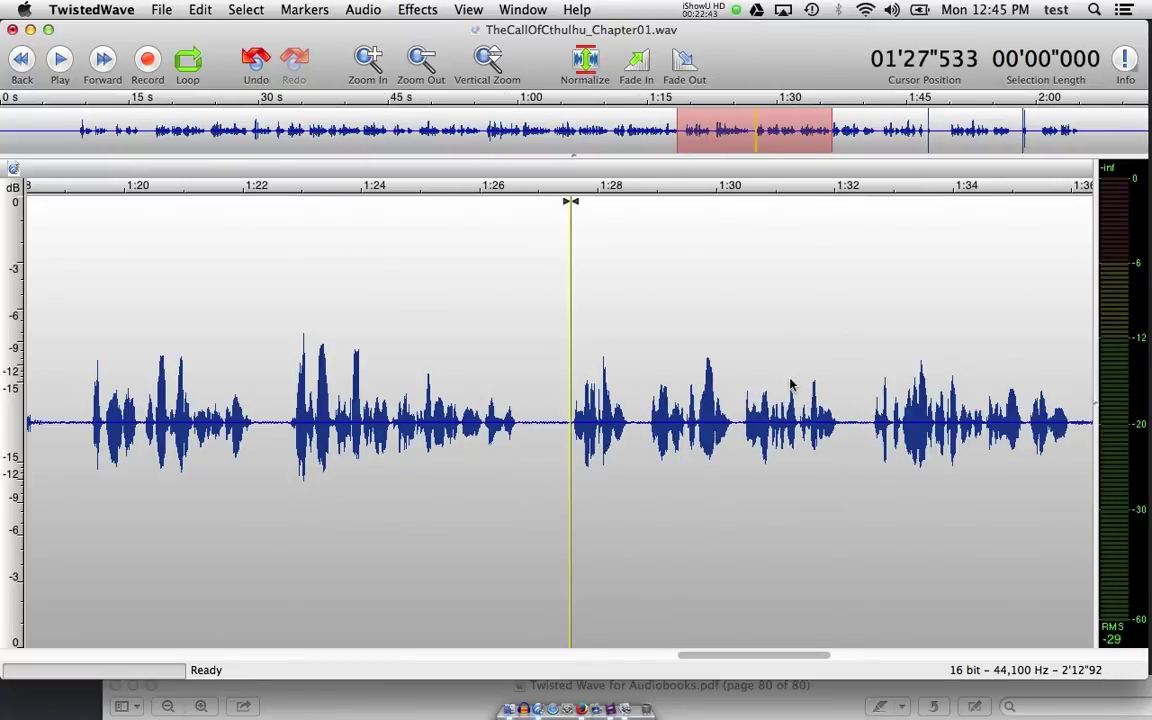
left_click(478, 380)
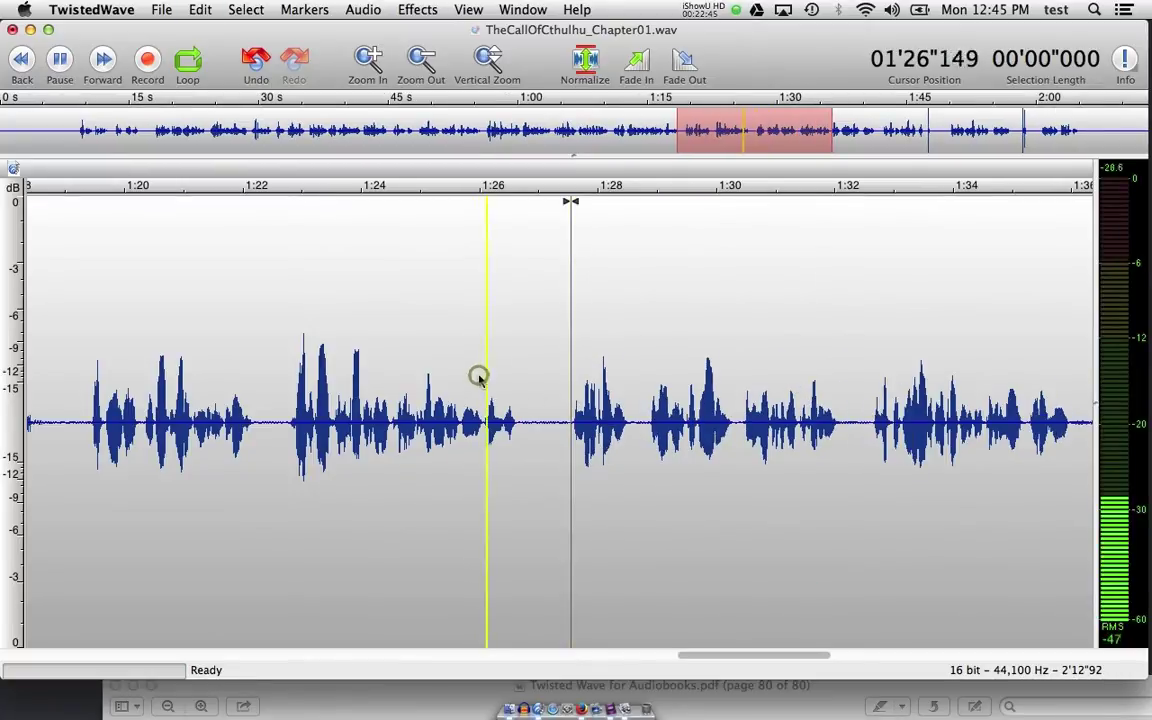
key("space")
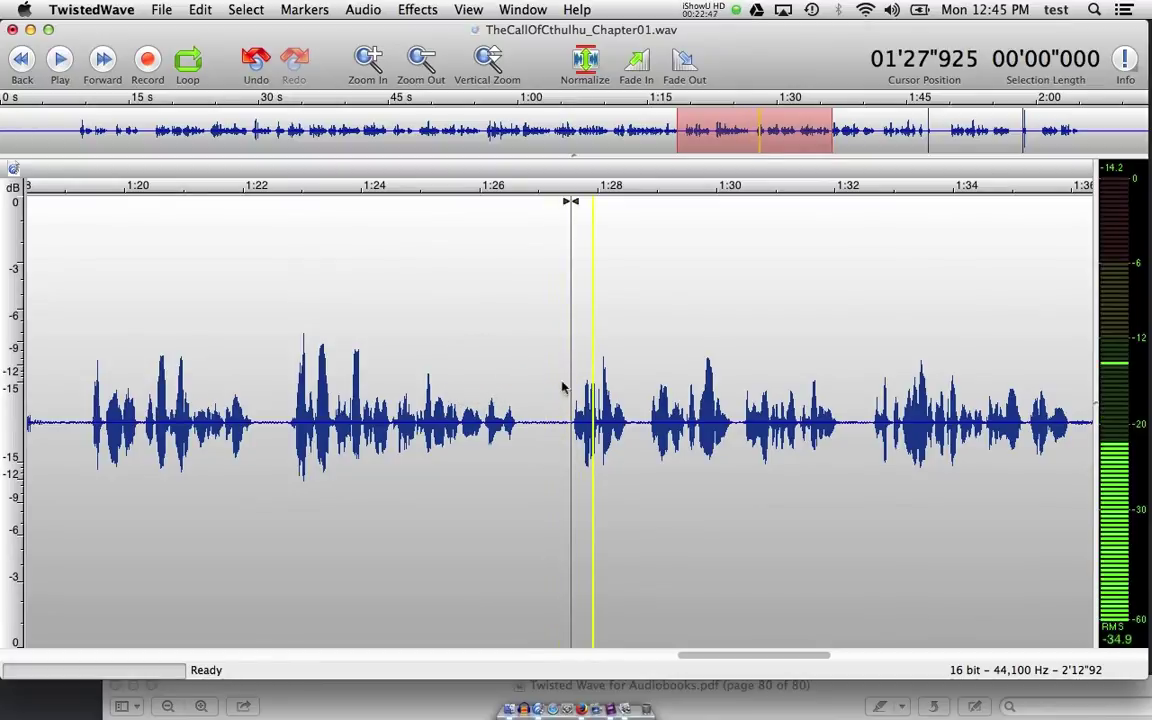
- Check the retake by playback and delete the flawed take and marker peak from about 1:42.3 to 1:50.1
scroll(590, 395, "right", 10)
scroll(618, 400, "right", 10)
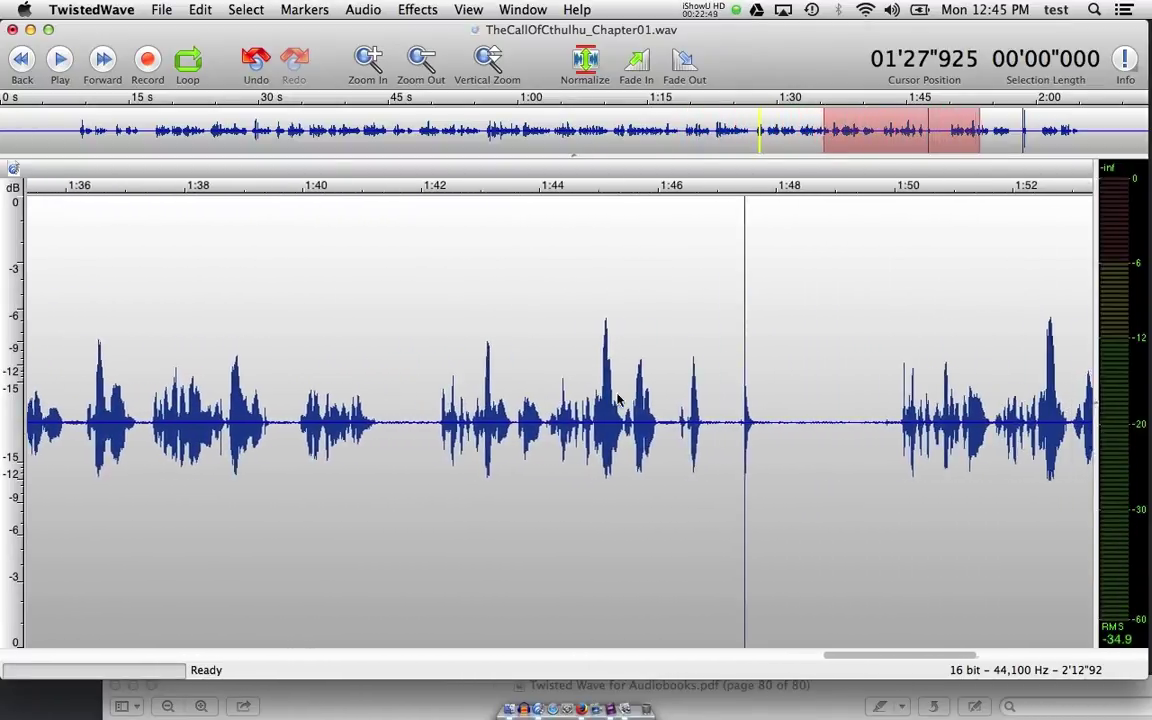
left_click(835, 397)
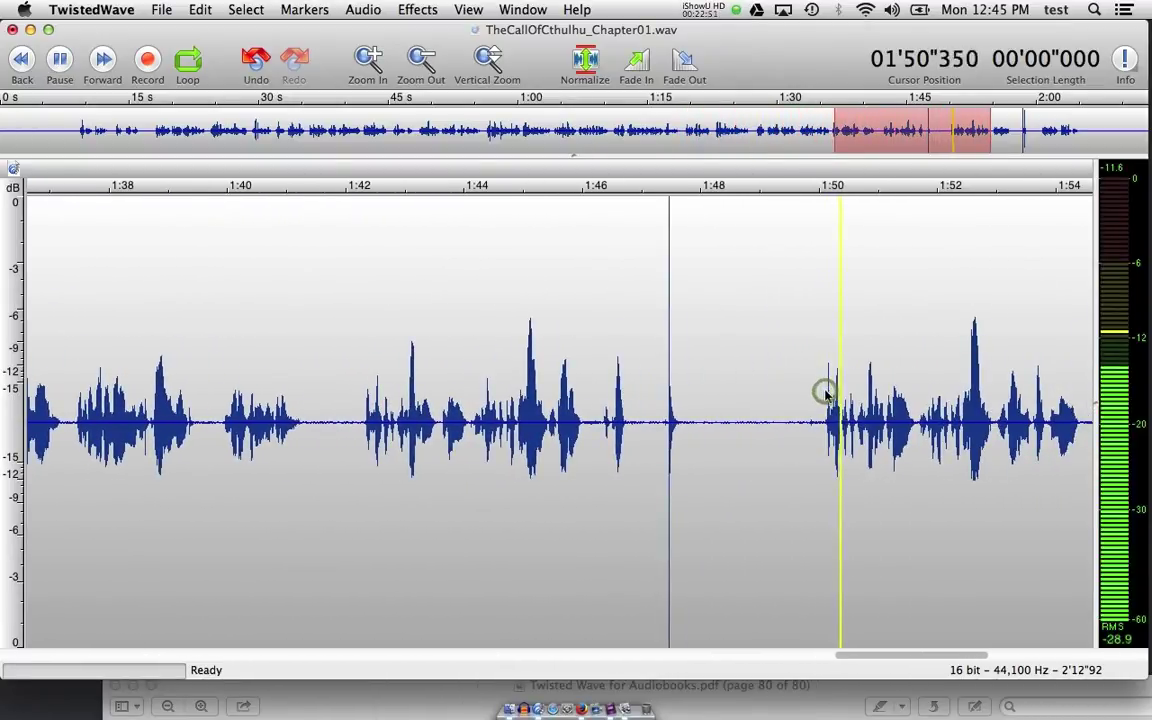
left_click(369, 410)
left_click_drag(361, 404, 823, 366)
key("Delete")
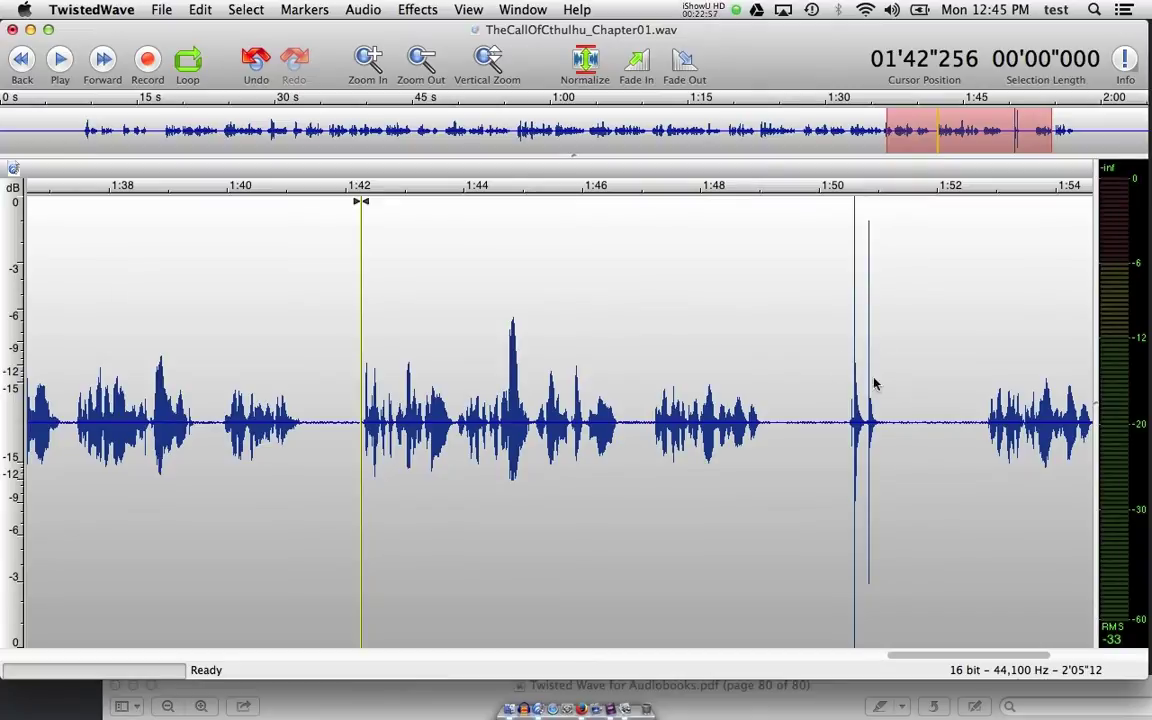
- Delete the flawed take and last two marker peaks from about 1:47.2 to 1:52.8
left_click(987, 385)
left_click(650, 388)
left_click_drag(651, 390, 984, 355)
key("BackSpace")
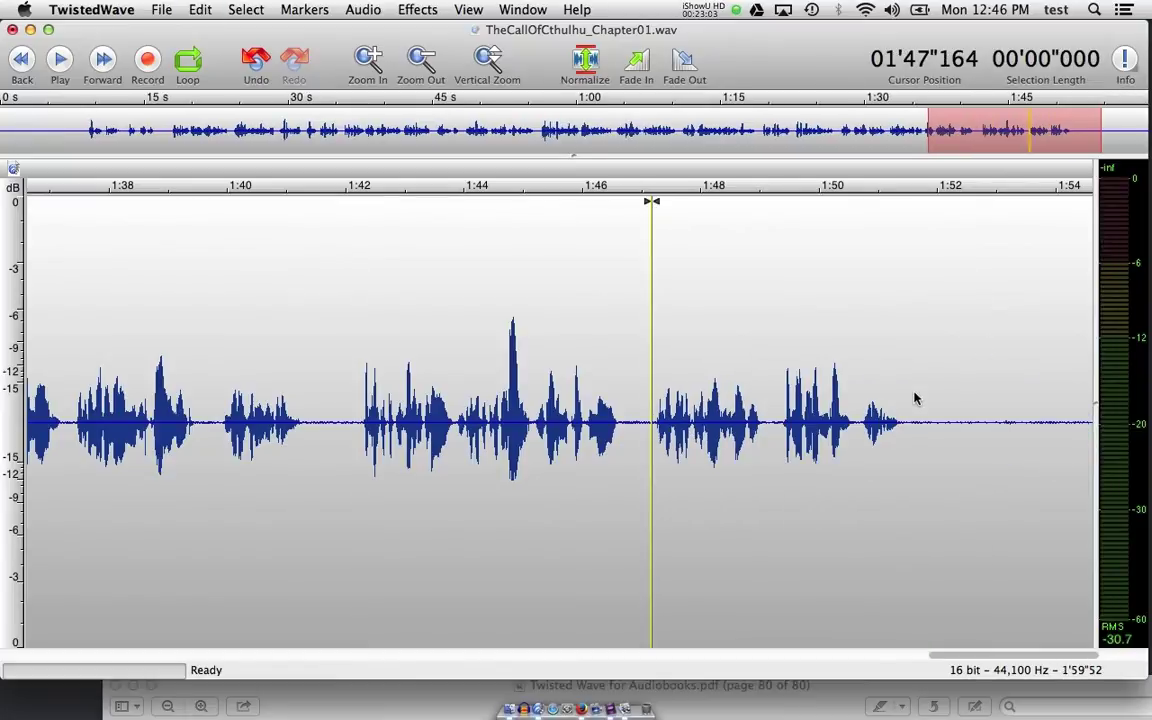
- Check the whole edited waveform for remaining marker peaks and place the cursor at about 3.4 s in the opening silence
scroll(915, 398, "right", 5)
scroll(915, 398, "left", 15)
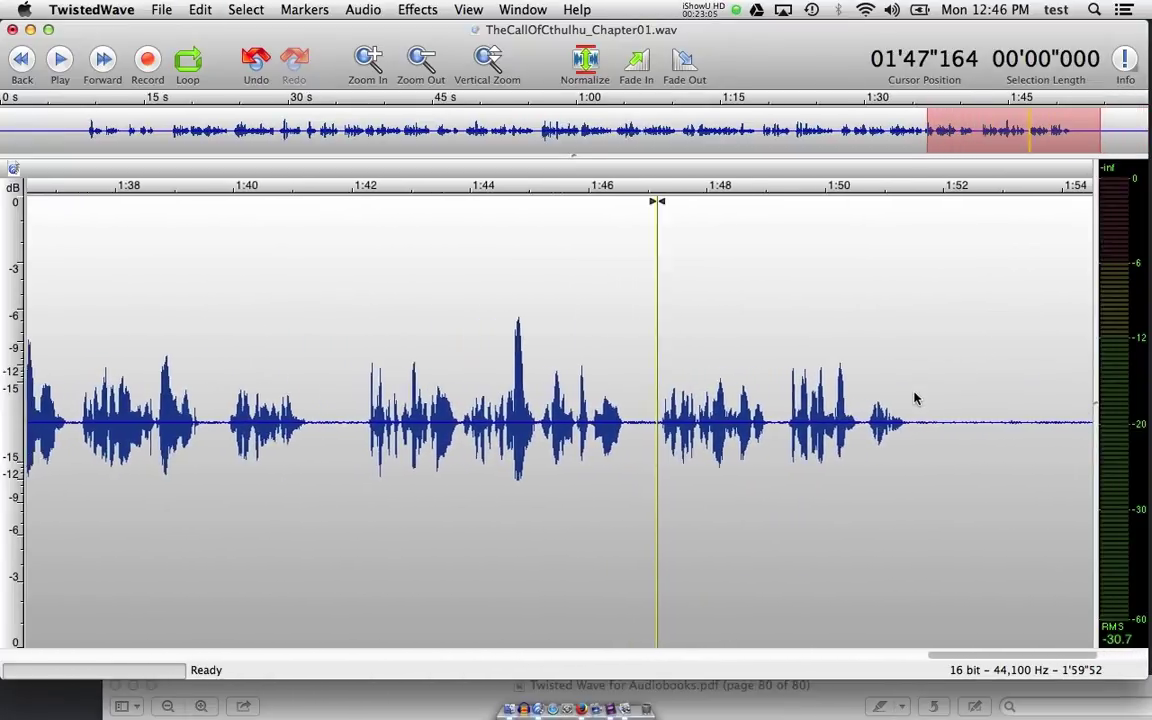
scroll(915, 398, "left", 3)
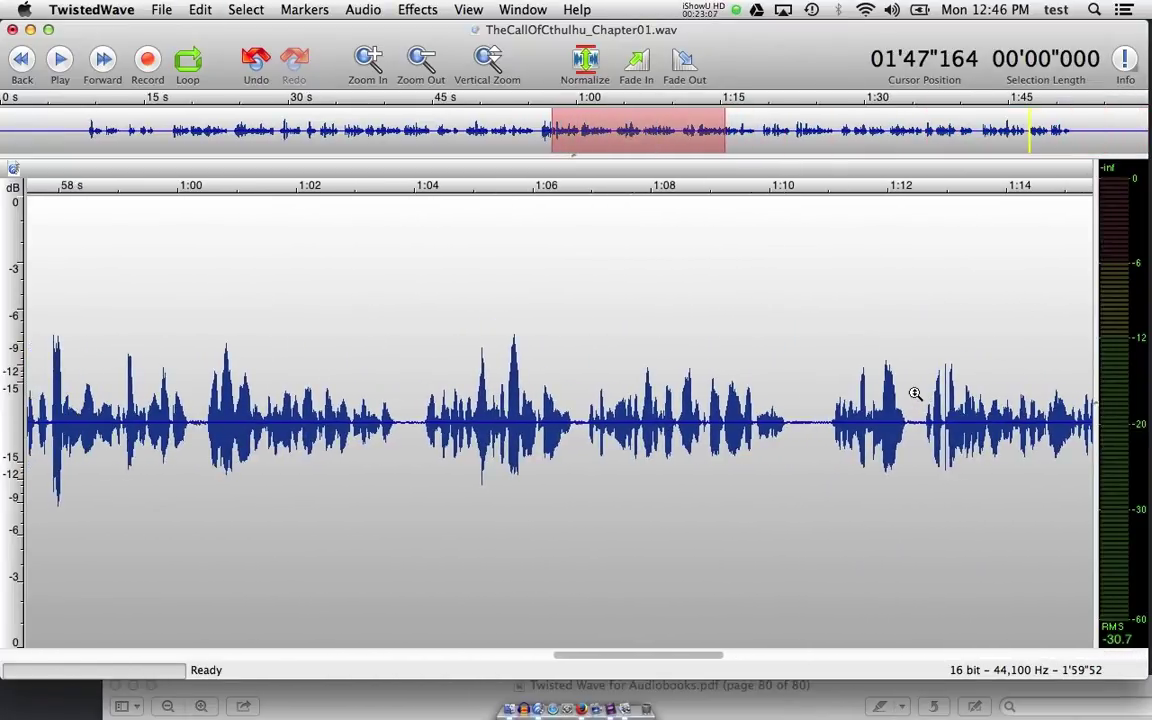
key("super+minus")
key("super+minus")
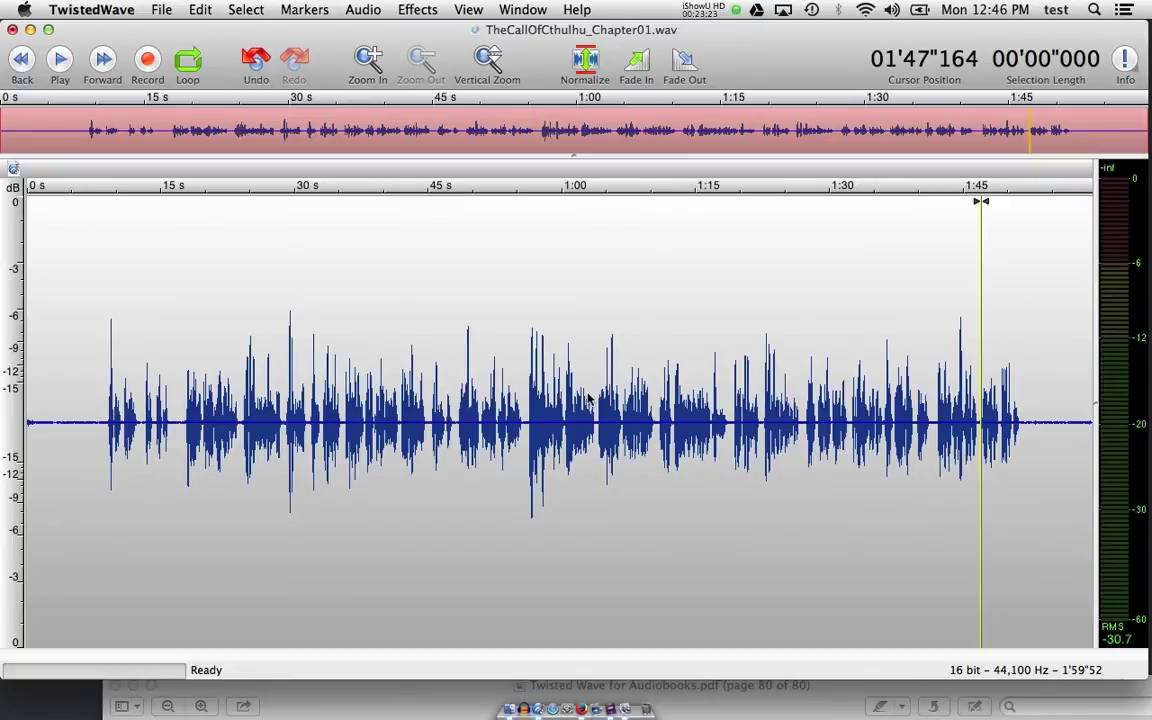
left_click(57, 398)
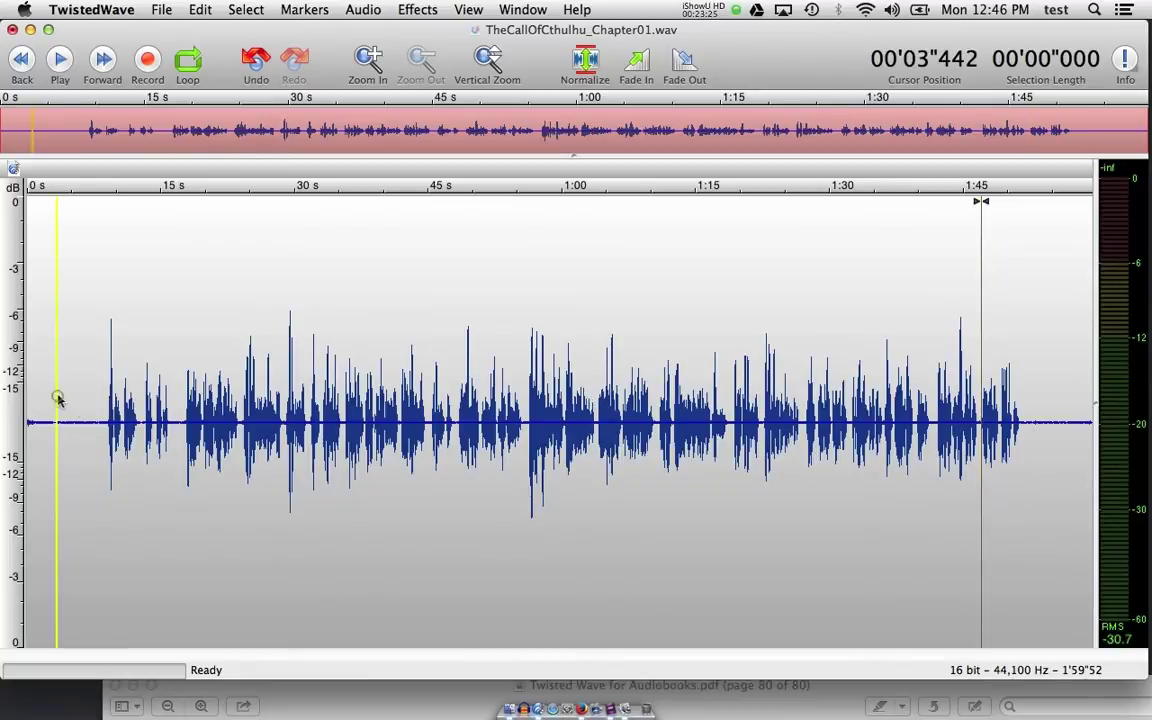
left_click(59, 397)
- Start saving the edited recording as a new WAVE Audio file named TheCallOfCthulu_Chapter01
left_click(162, 10)
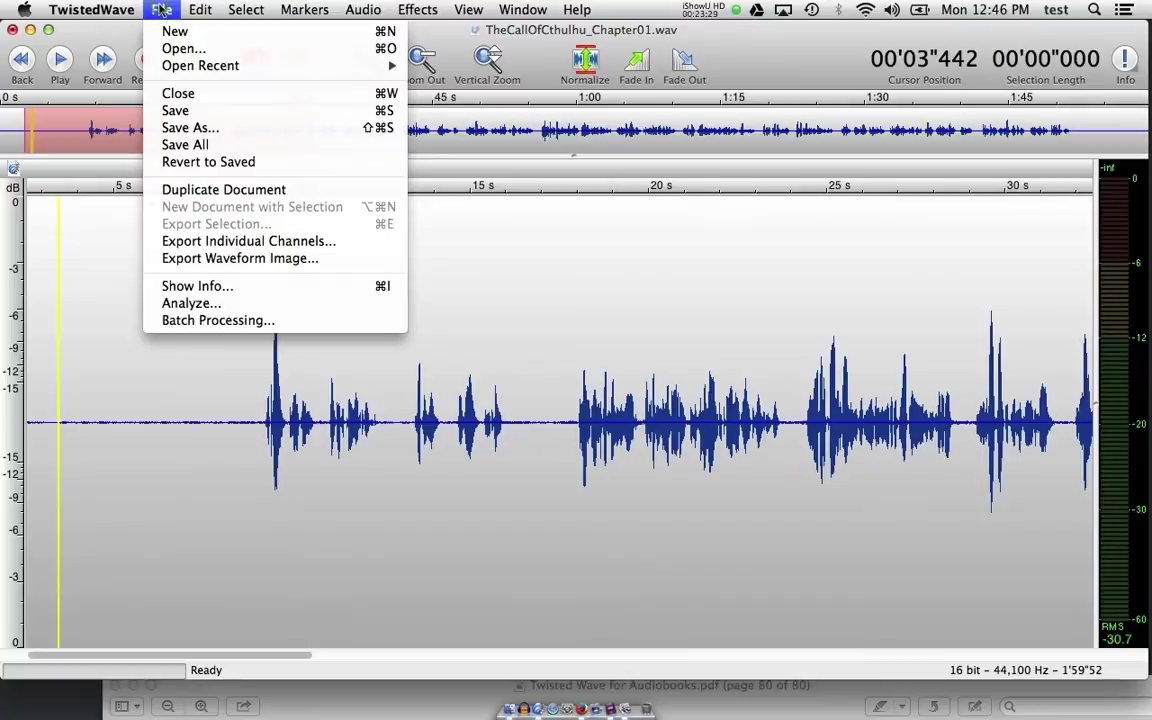
left_click(165, 127)
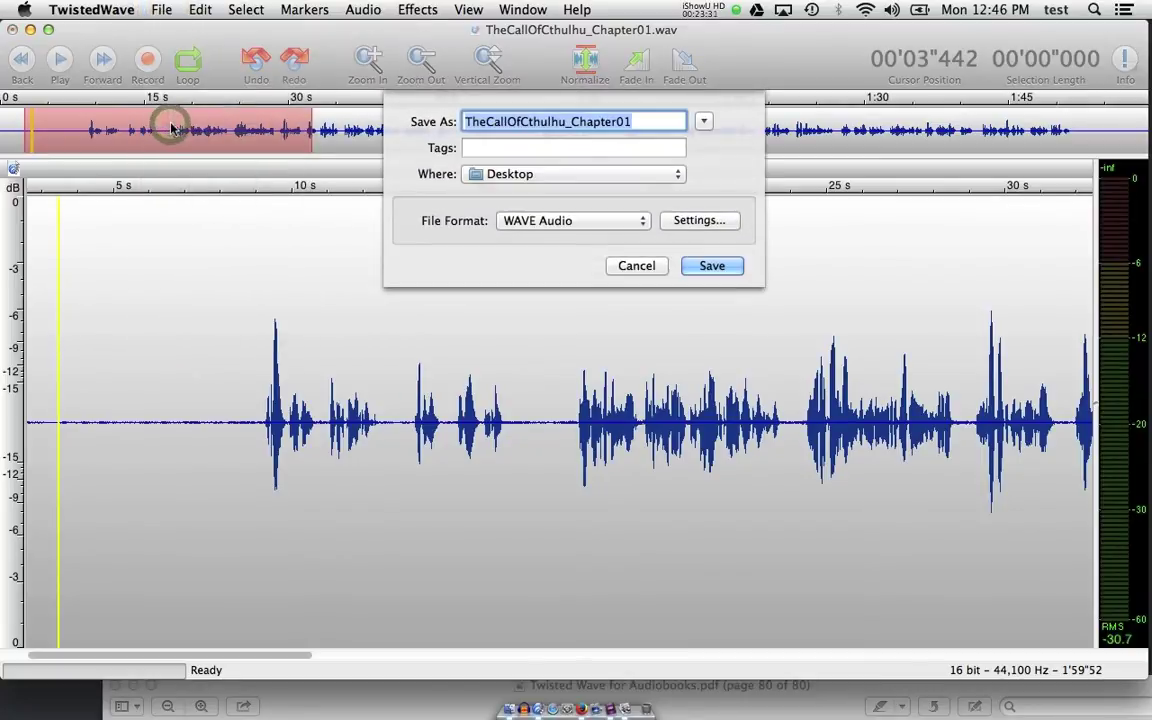
key("BackSpace")
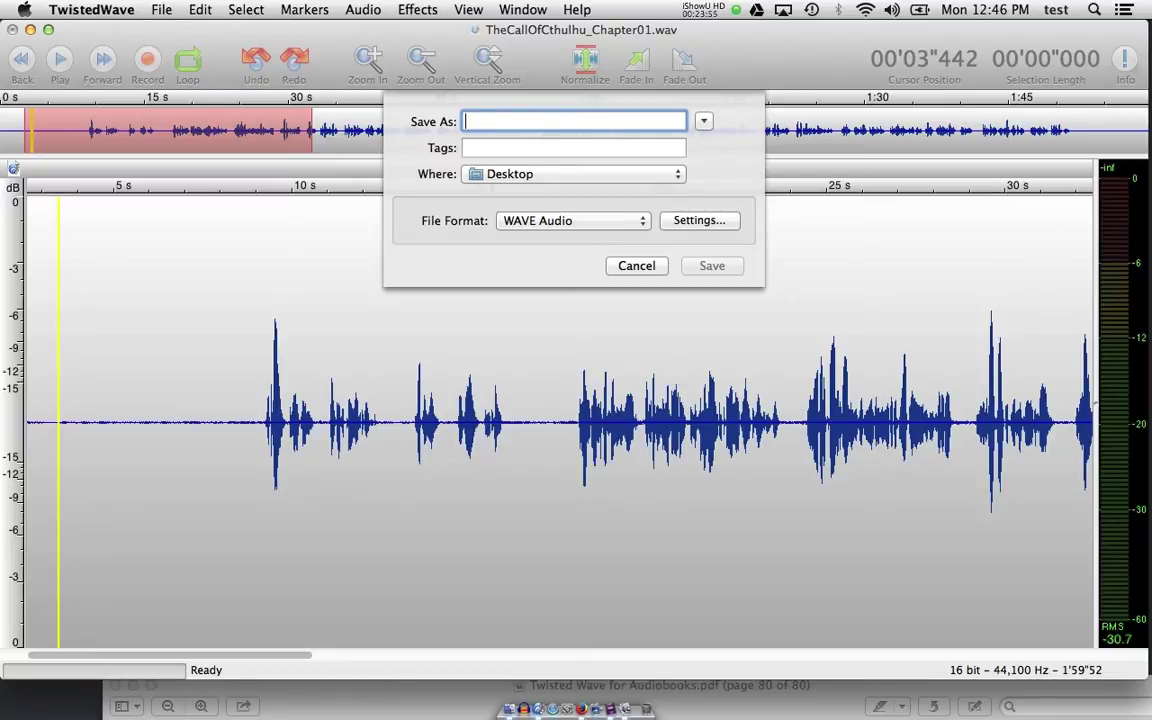
type("TheCallOfcthulu")
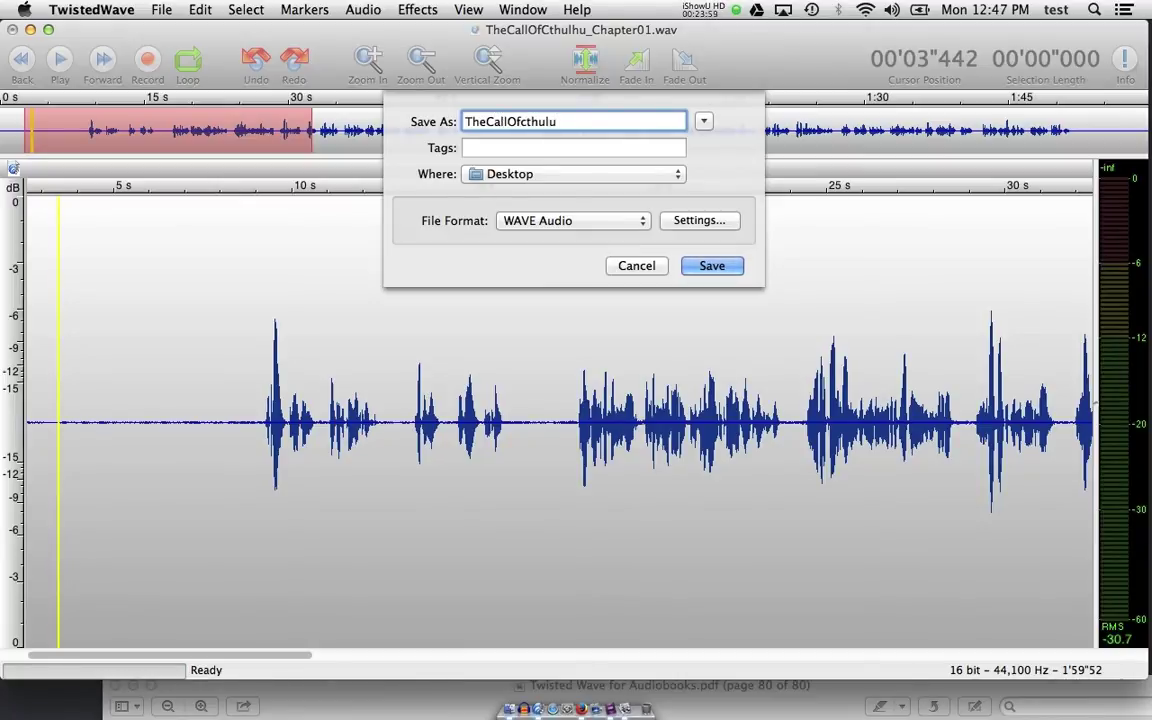
left_click(550, 121)
left_click(530, 121)
key("BackSpace")
type("C")
type(".. /")
key("BackSpace")
key("BackSpace")
key("BackSpace")
key("BackSpace")
type("_Chapter01")
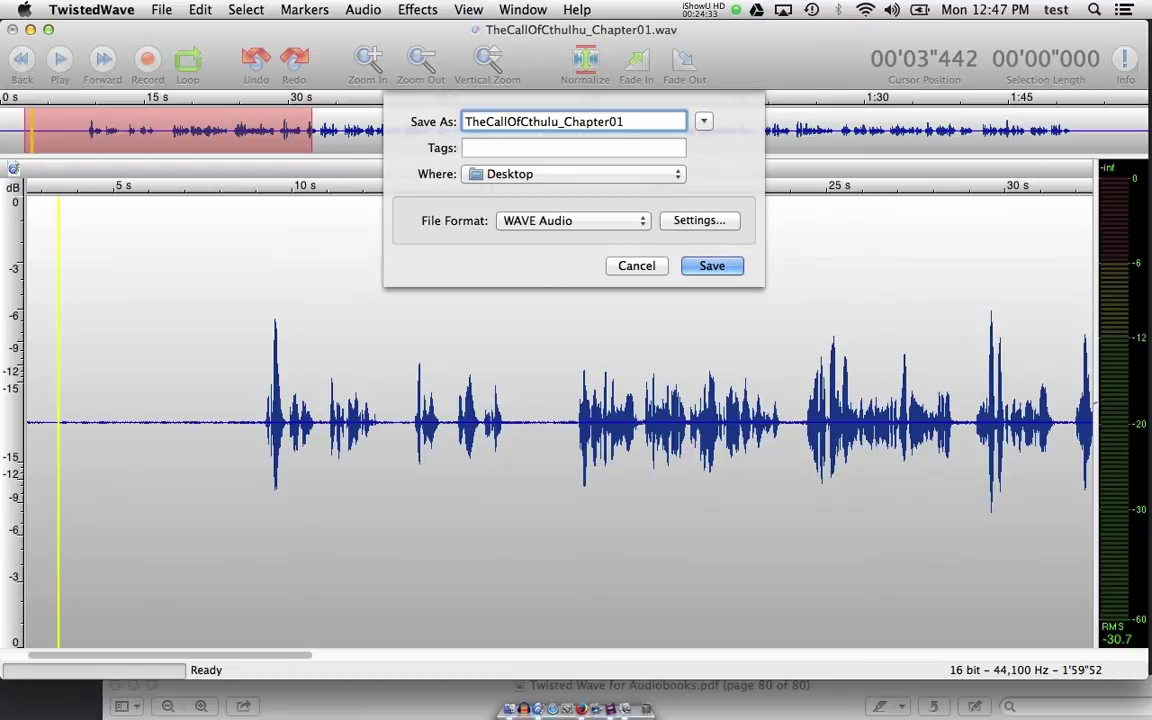
key("BackSpace")
key("BackSpace")
type("1")
- Set the save location to the The Call Of Cthulu folder inside Documents, Voice Over, Audiobooks
left_click(650, 174)
left_click(648, 172)
left_click(704, 121)
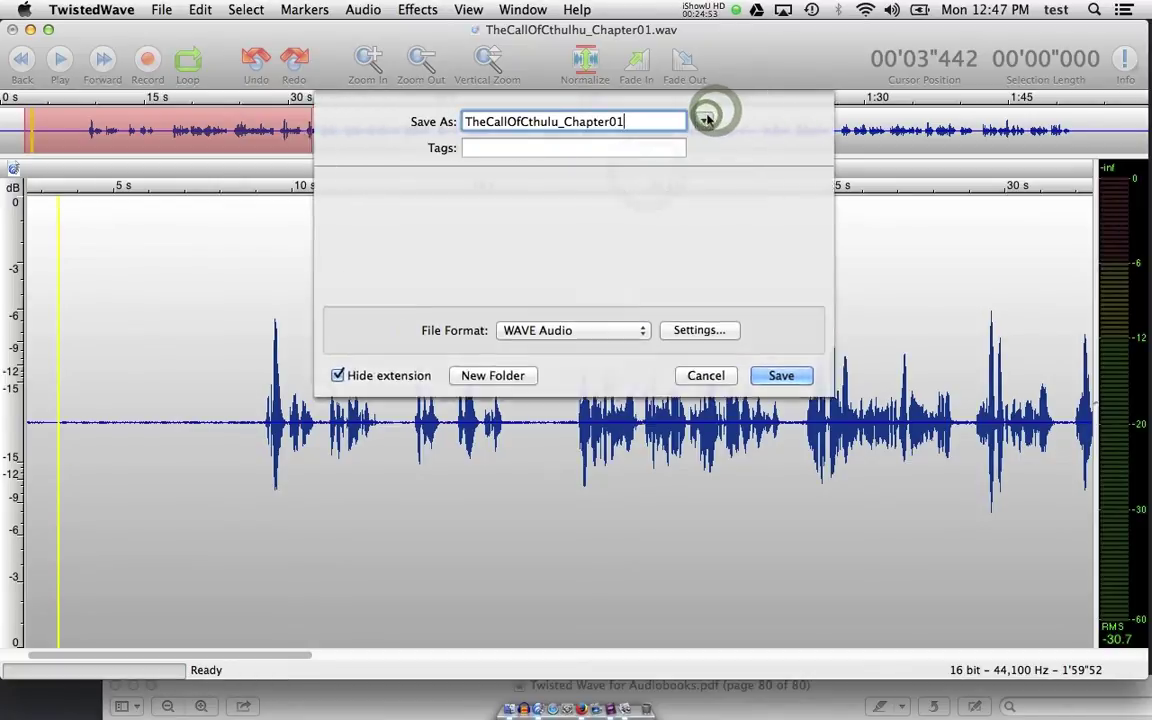
left_click(320, 278)
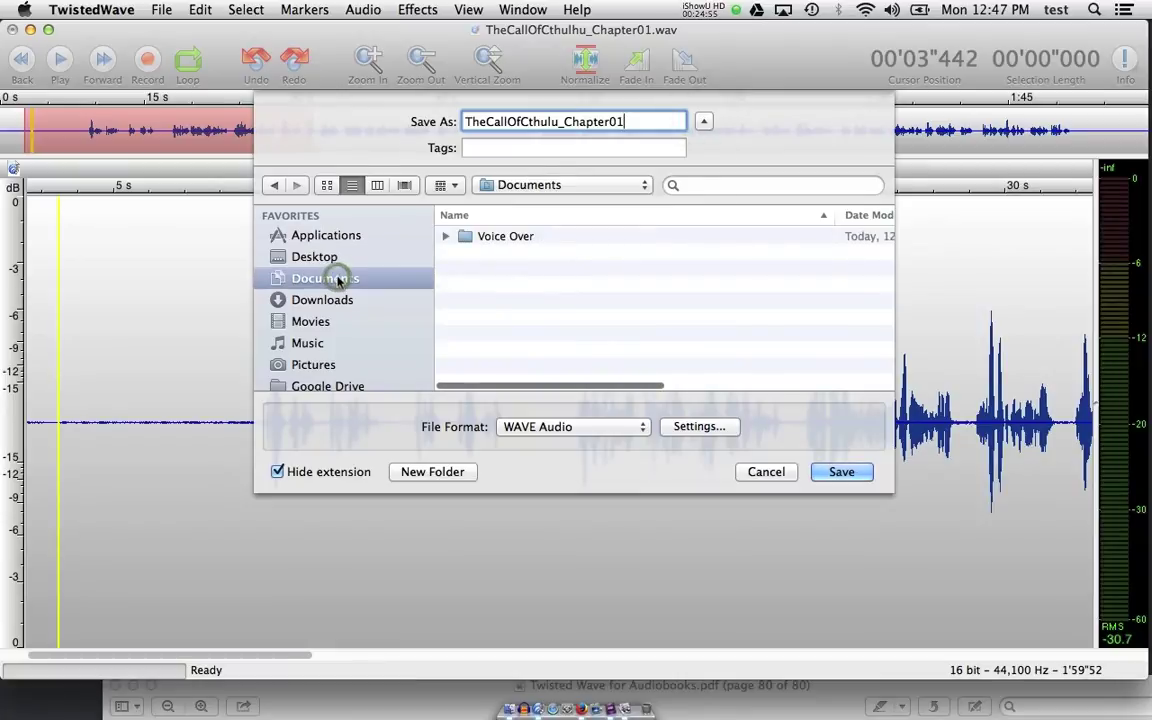
double_click(488, 235)
double_click(490, 235)
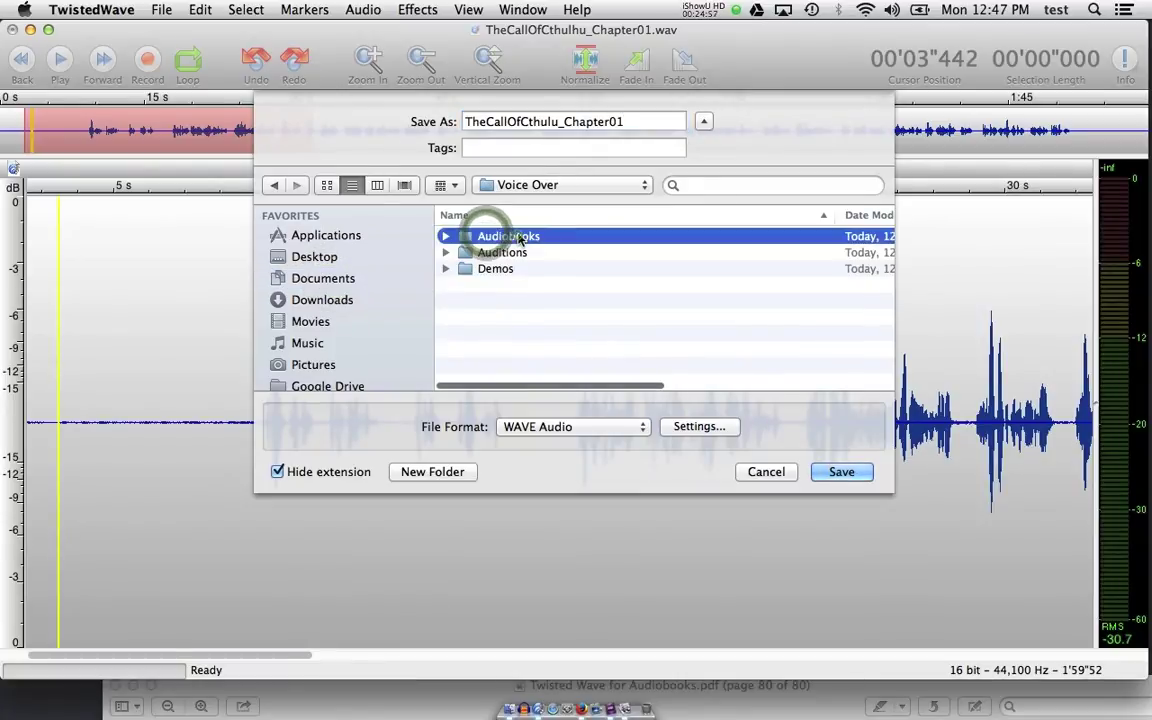
double_click(505, 253)
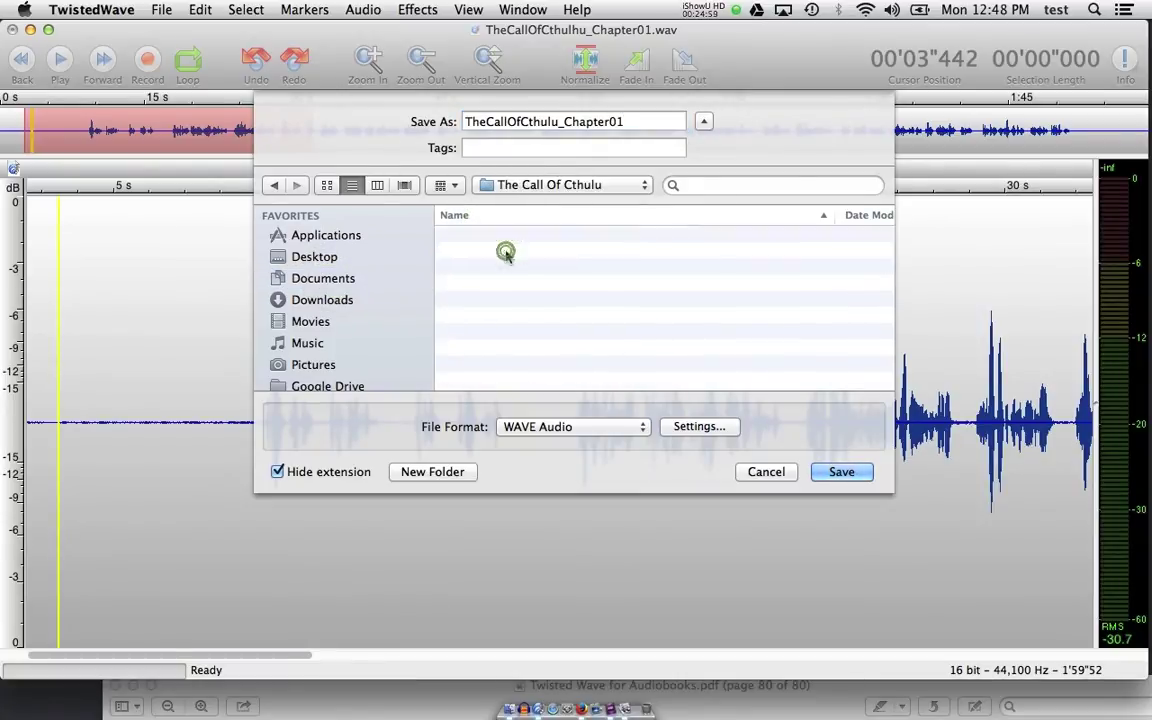
- Save the chapter as WAVE Audio inside the Recordings folder
double_click(505, 268)
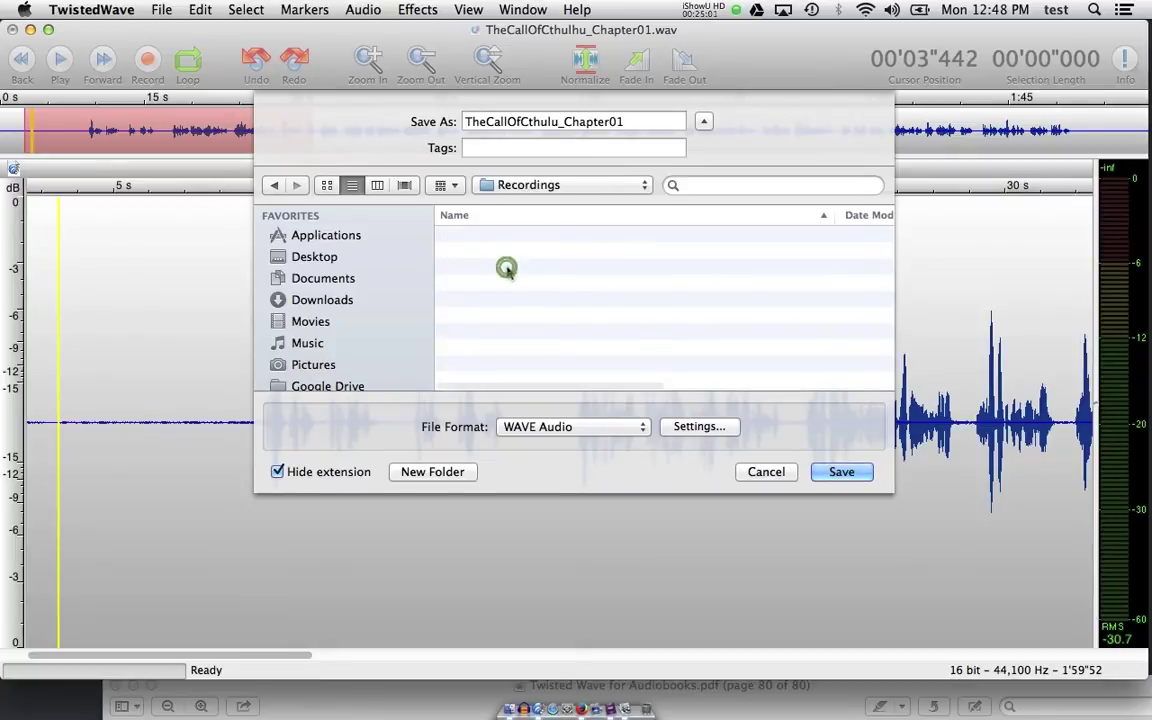
left_click(536, 427)
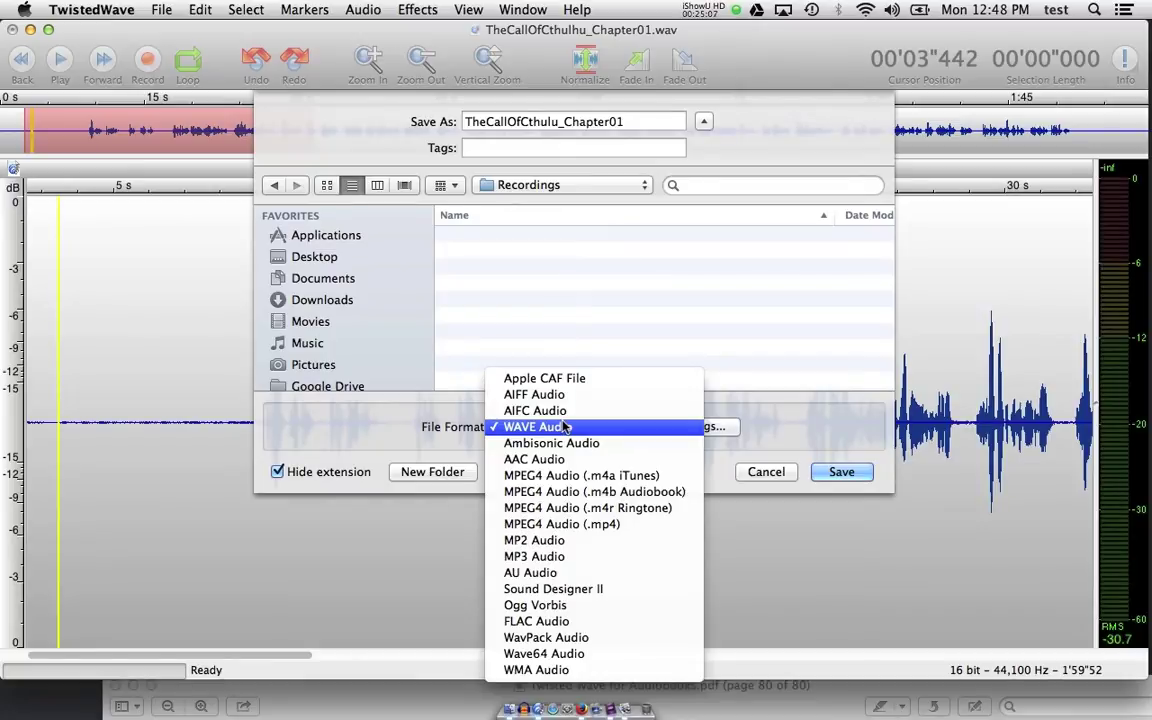
left_click(560, 427)
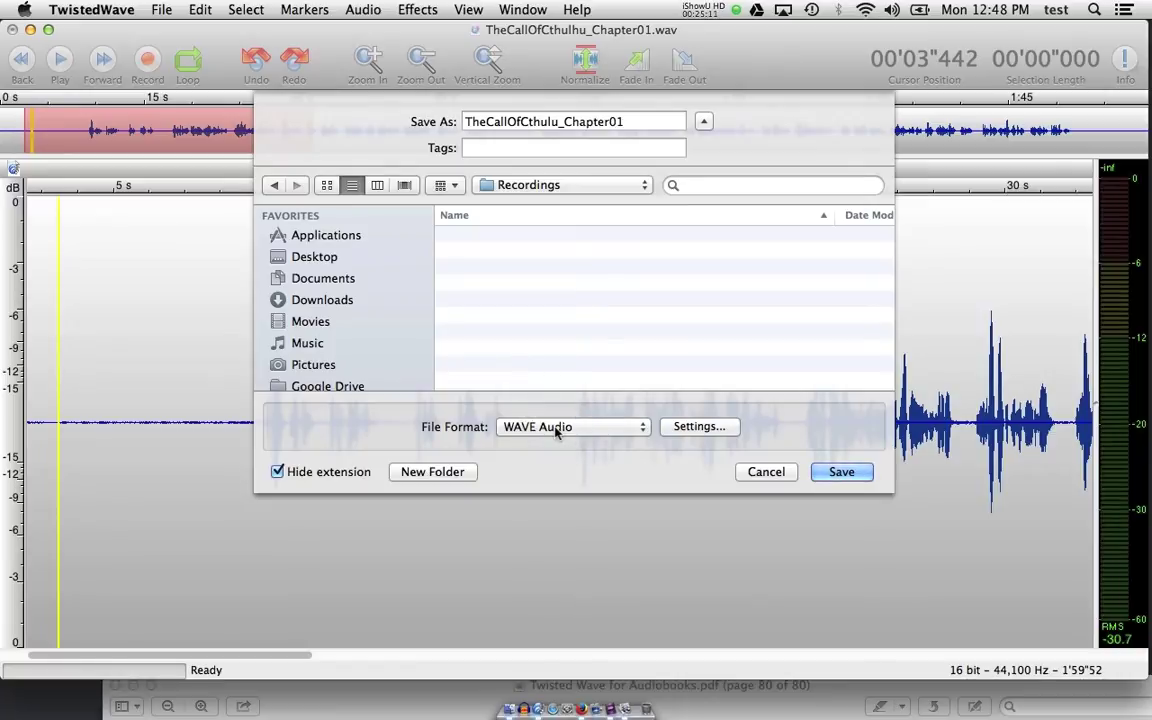
left_click(840, 471)
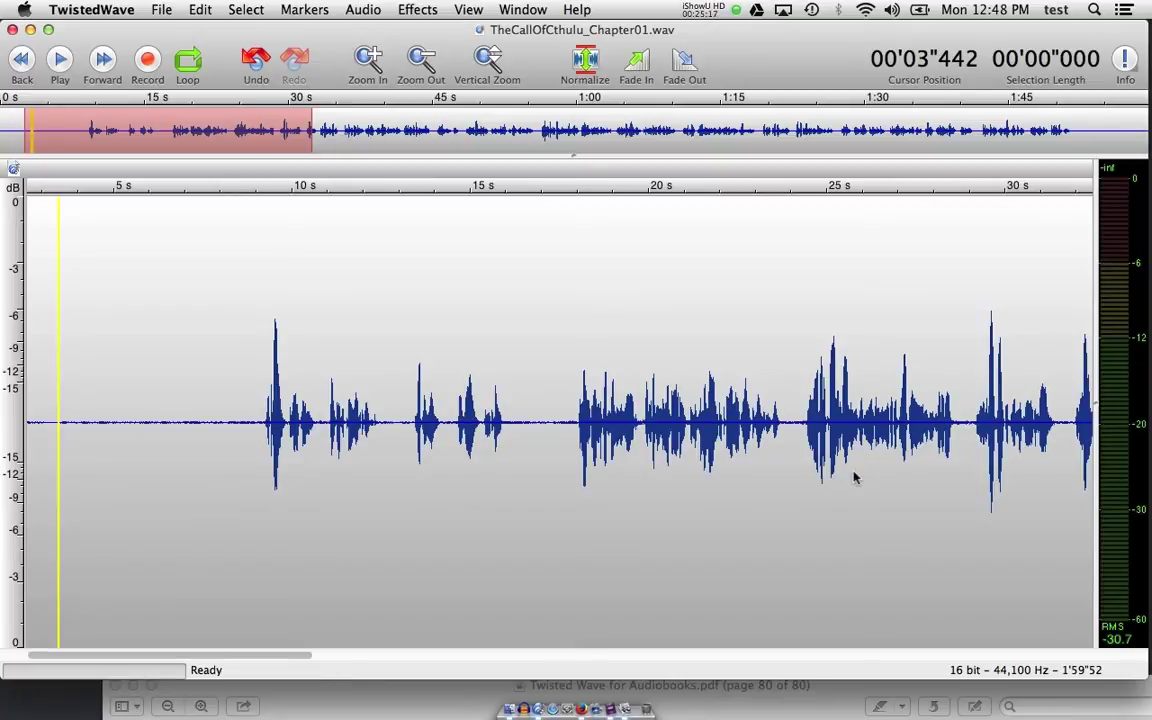
- Examine the noise floor of the opening silence before the first word with the waveform magnified vertically and horizontally
left_click(127, 357)
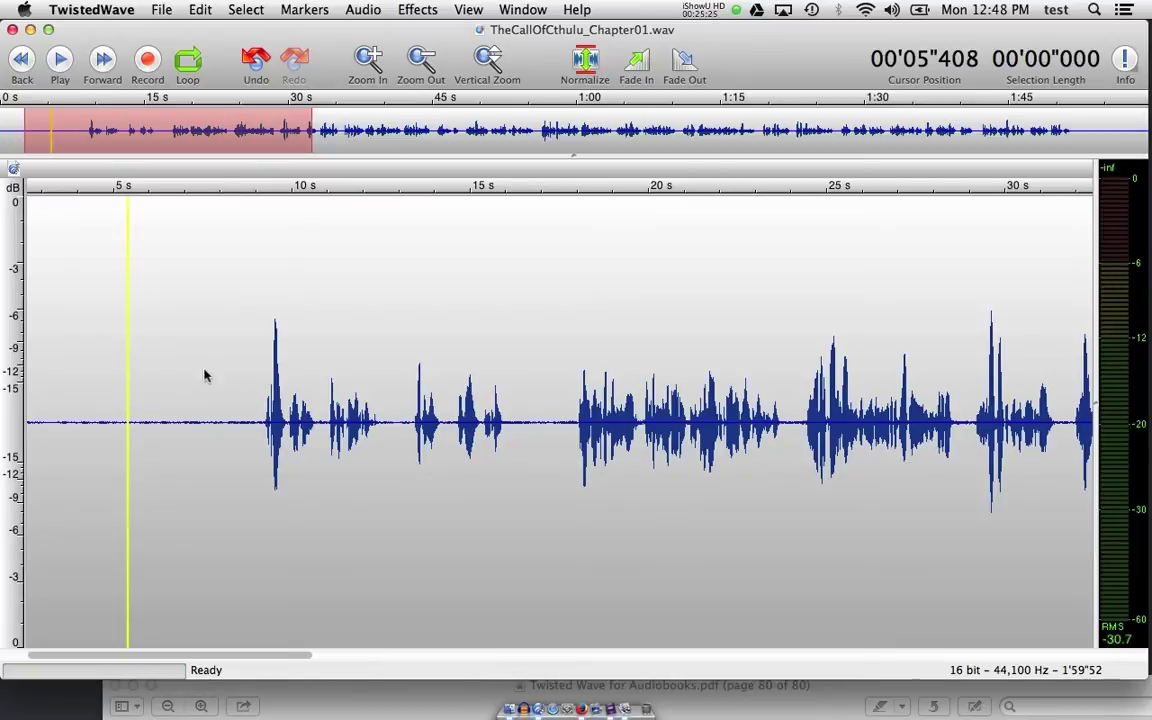
left_click_drag(116, 420, 207, 422)
left_click(181, 421)
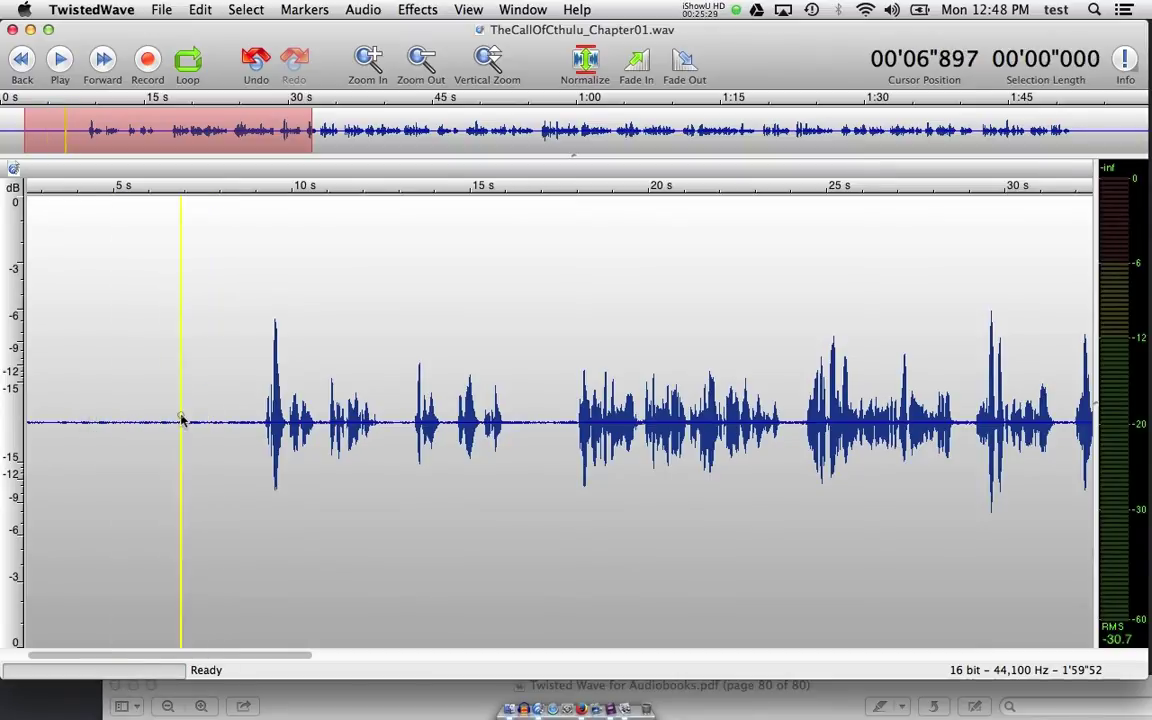
left_click_drag(487, 62, 444, 22)
left_click(116, 373)
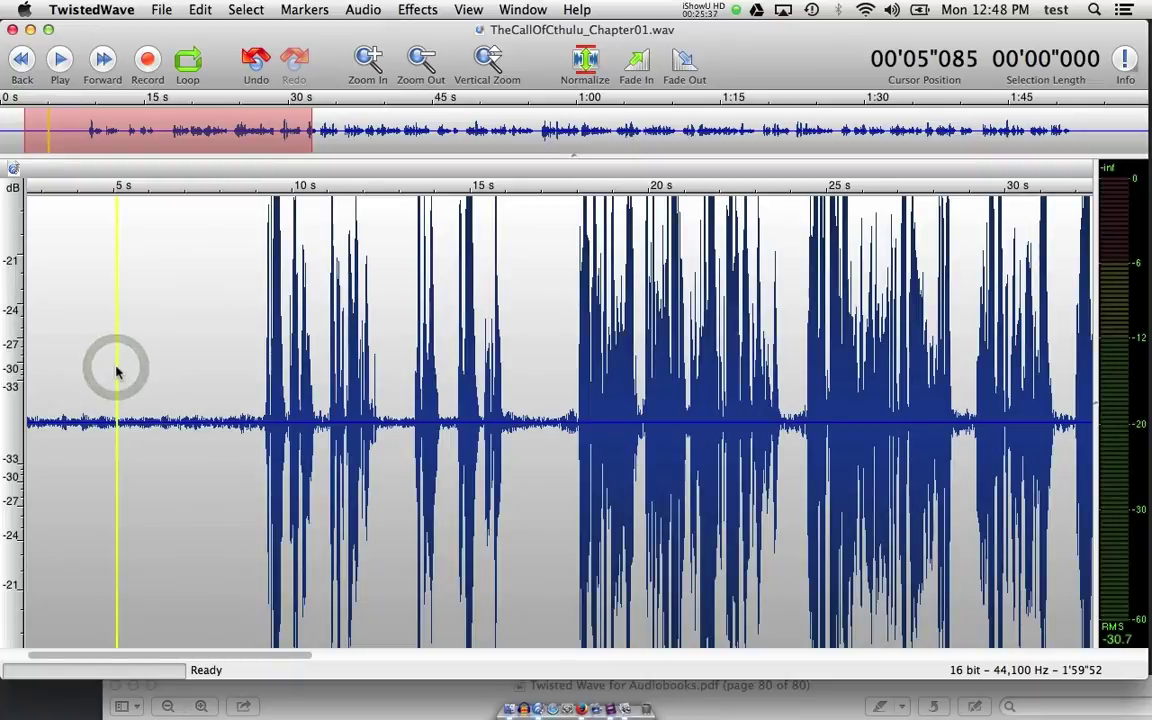
key("super+equal")
key("super+equal")
scroll(116, 372, "left", 10)
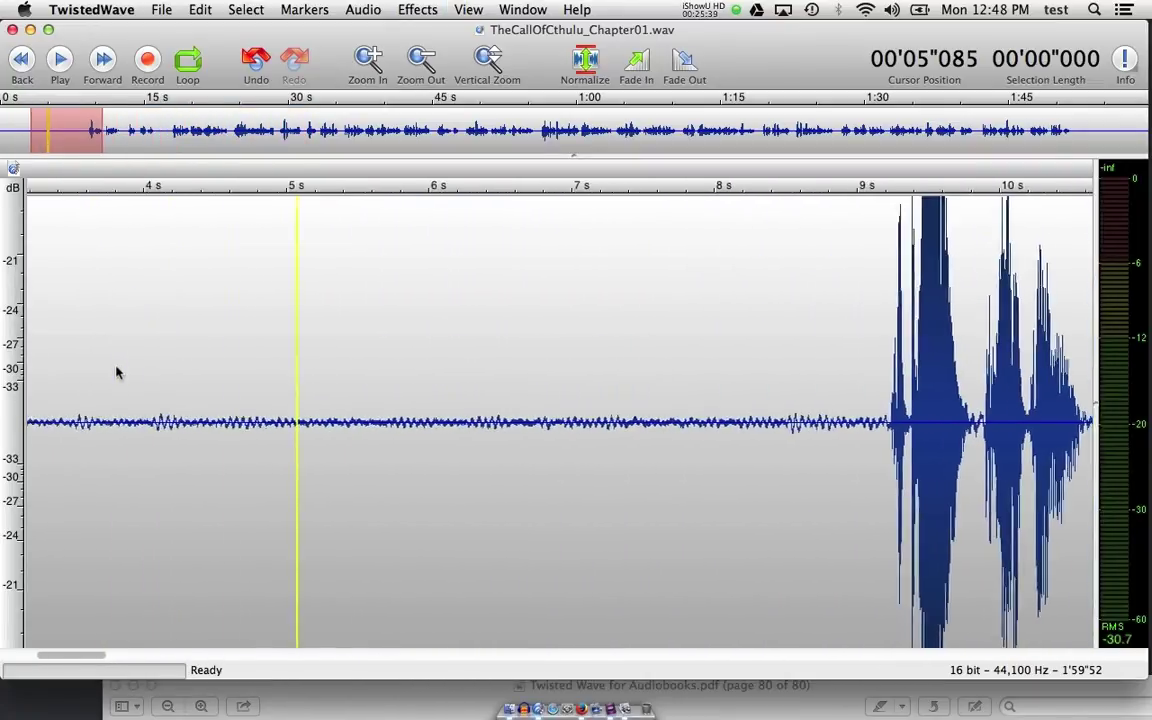
scroll(116, 372, "right", 5)
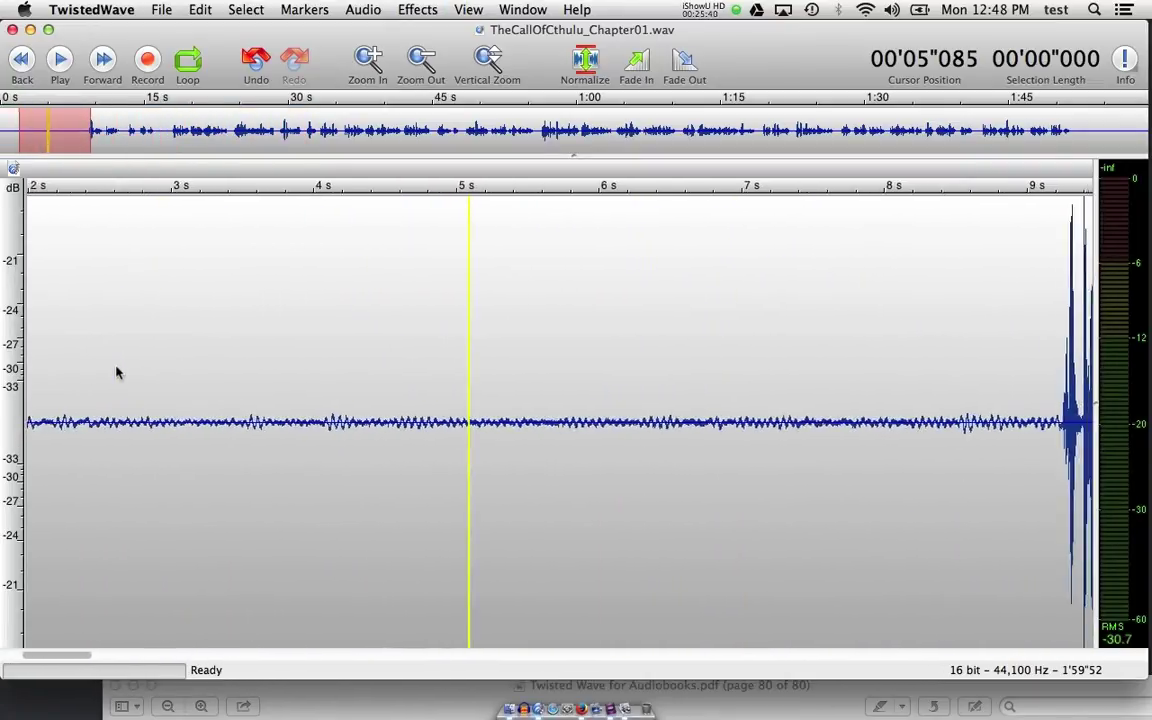
- Play the opening silence and copy about 3.6 s of clean room tone between about 4.4 s and 8.0 s
left_click(346, 375)
key("space")
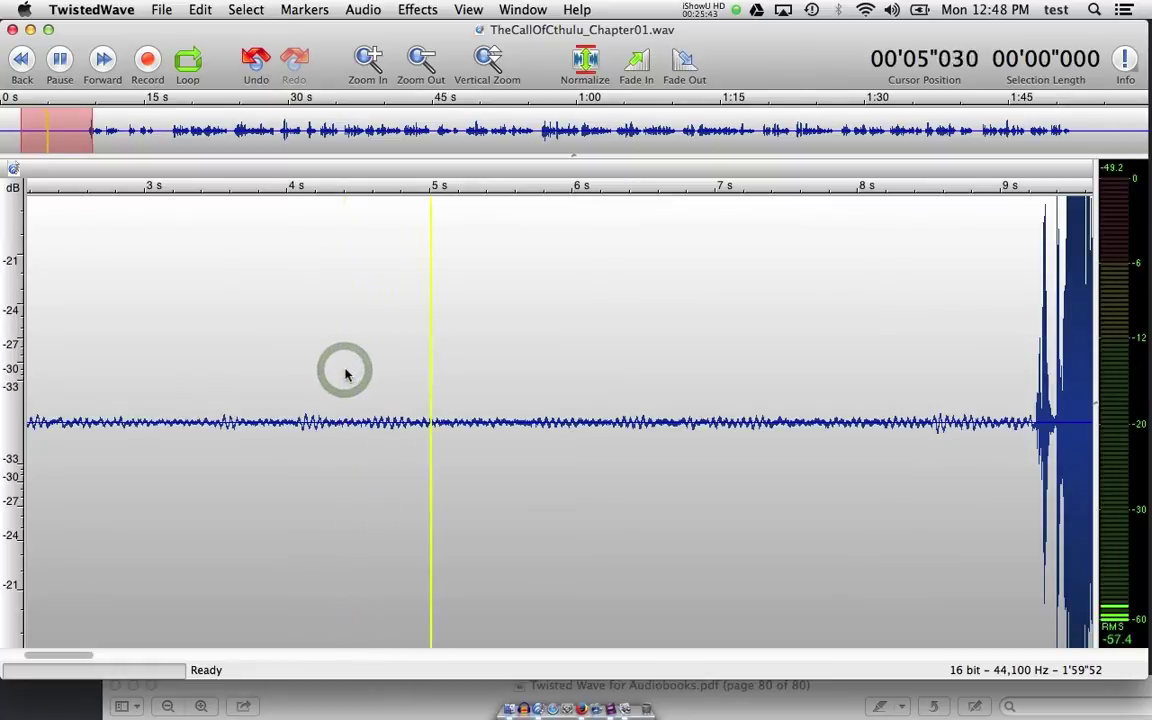
key("space")
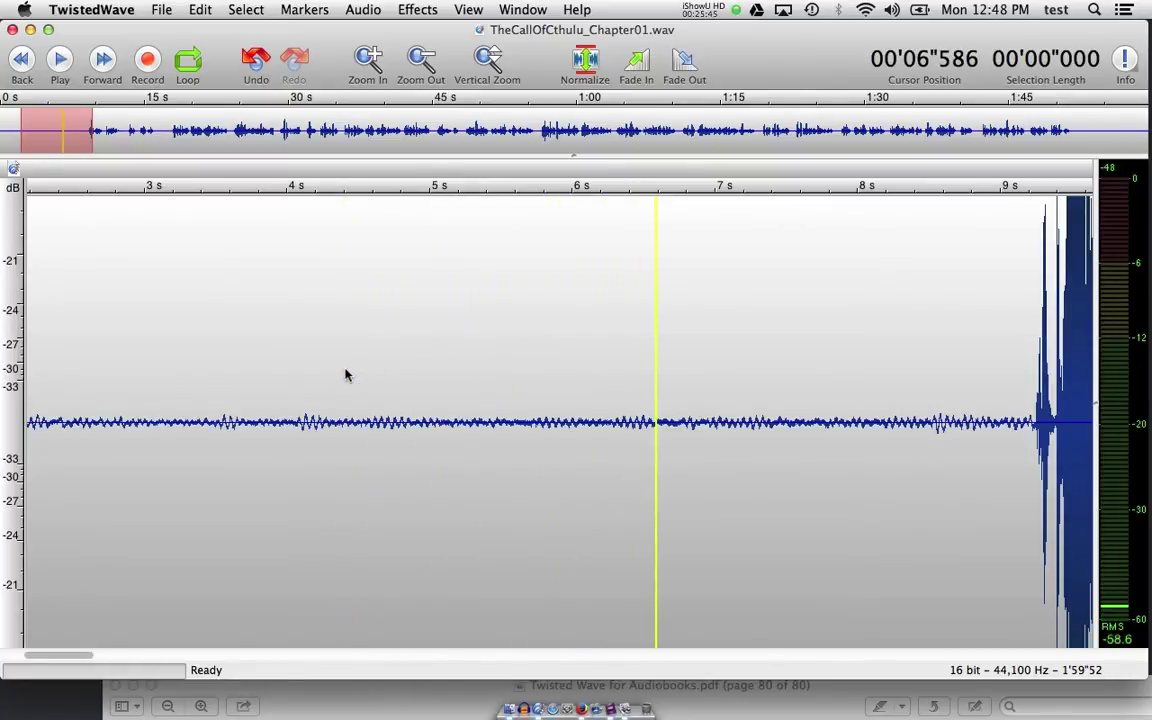
left_click_drag(346, 375, 854, 352)
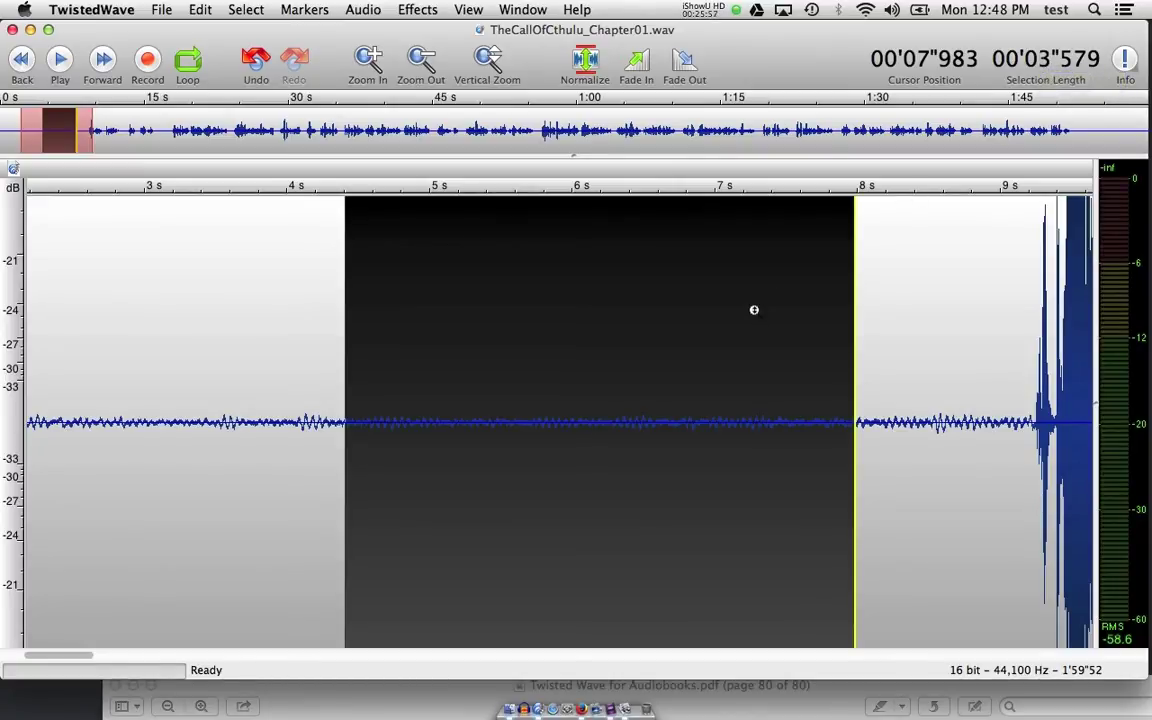
left_click(611, 434)
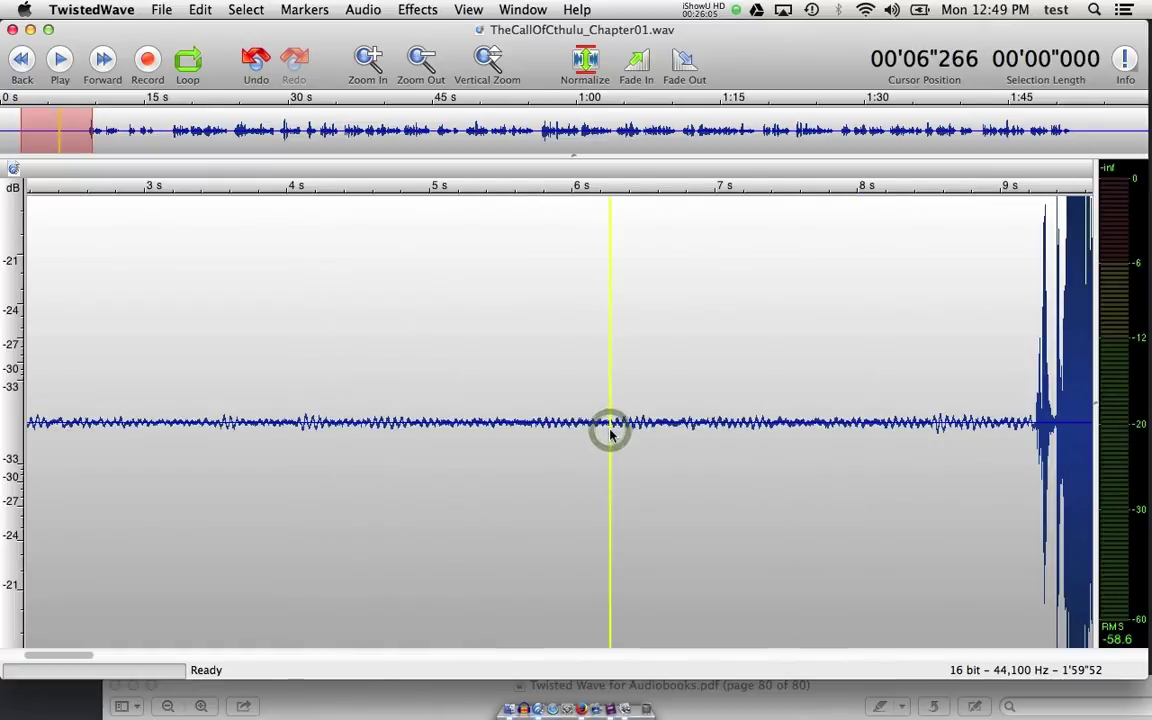
- Play the first words from about 9.2 s to locate where the narration starts
scroll(611, 434, "right", 5)
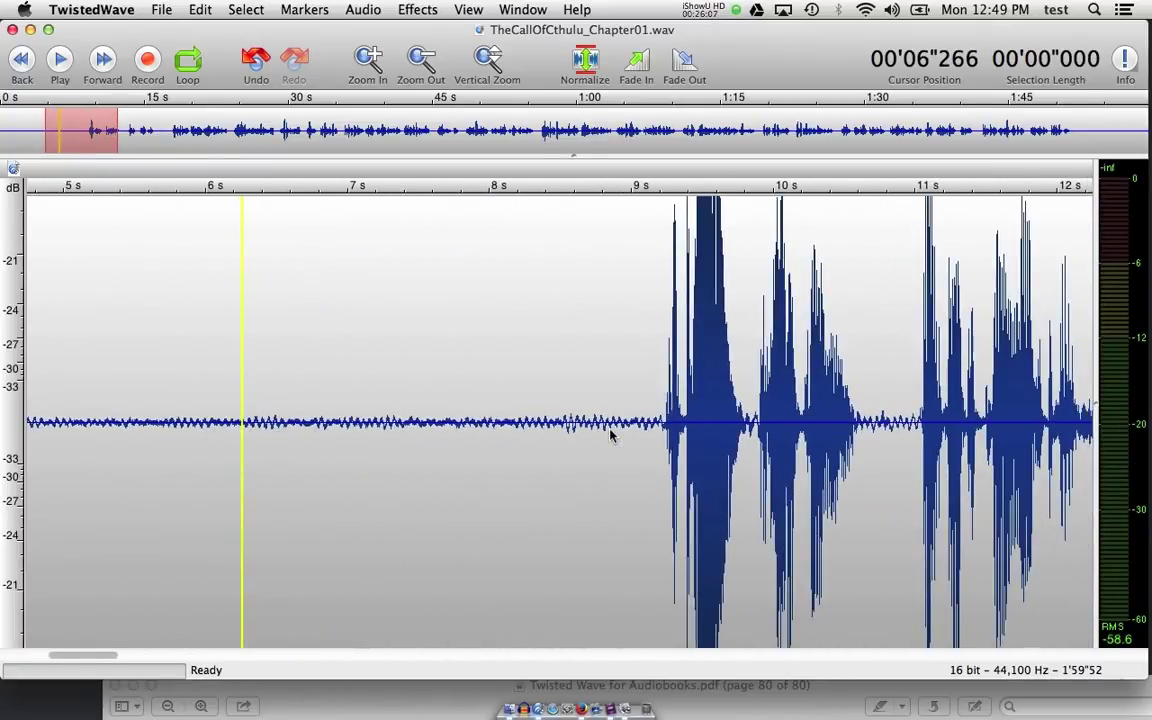
left_click(657, 406)
key("space")
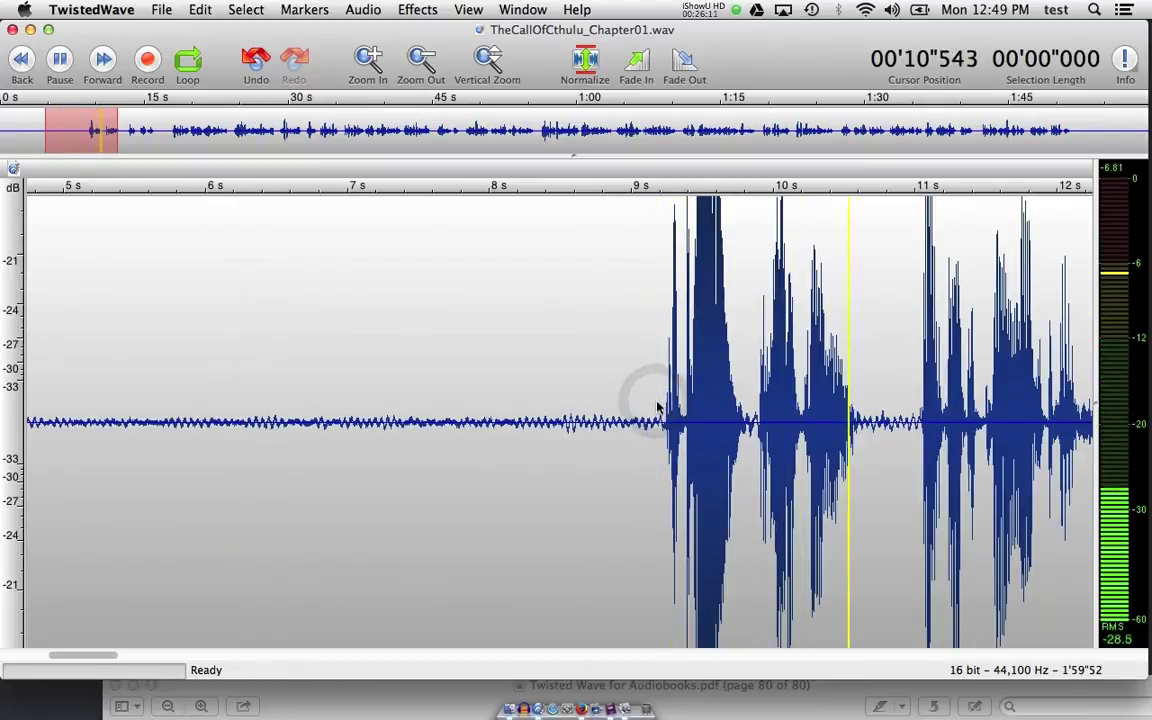
key("space")
- Delete the opening silence up to about 8.7 s, keeping about half a second before the first word
left_click_drag(661, 418, 584, 420)
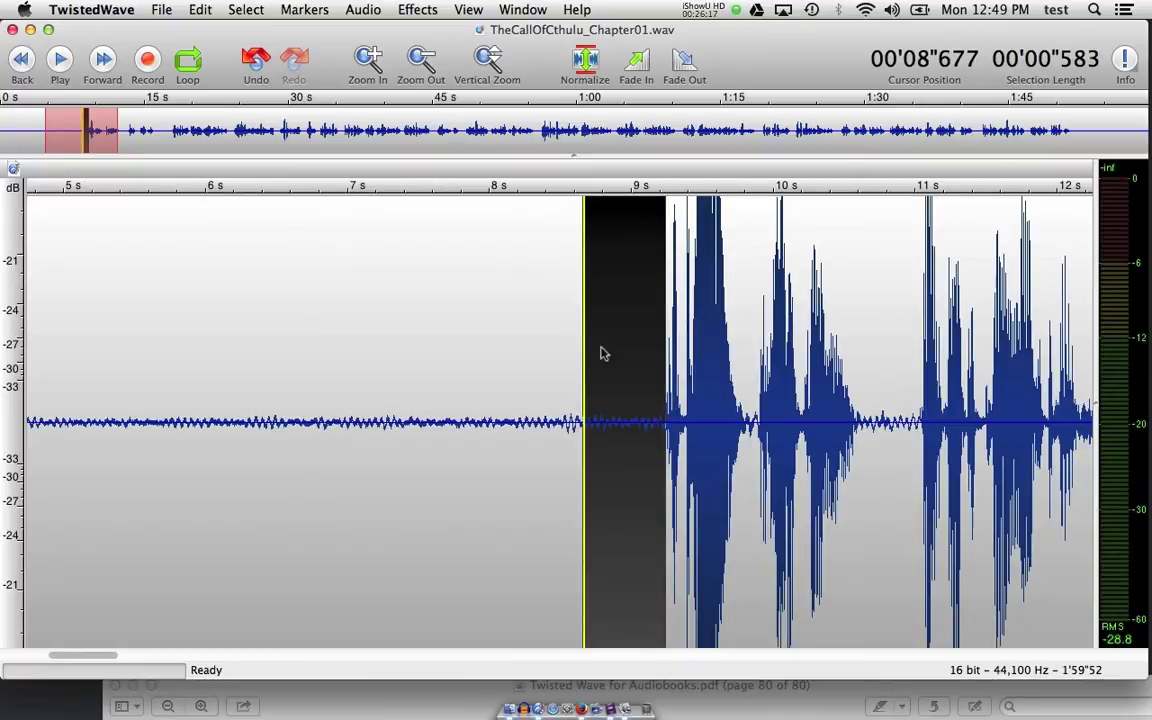
left_click(538, 389)
left_click_drag(665, 413, 591, 403)
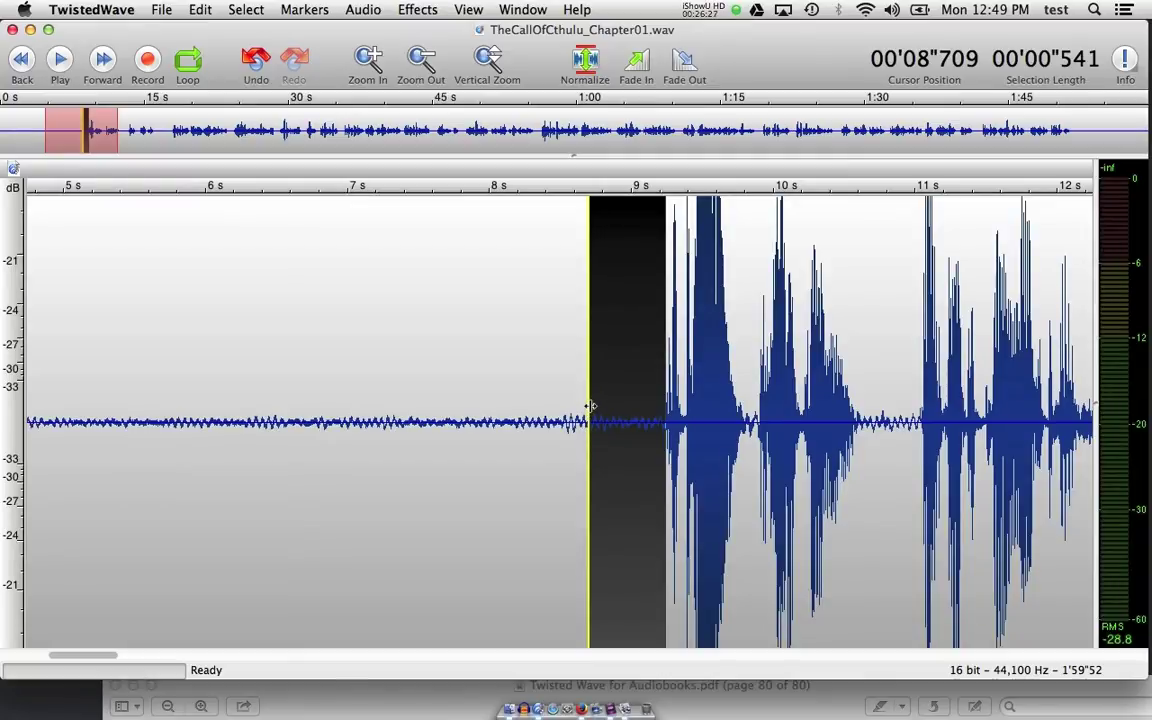
left_click(559, 418)
left_click(592, 415)
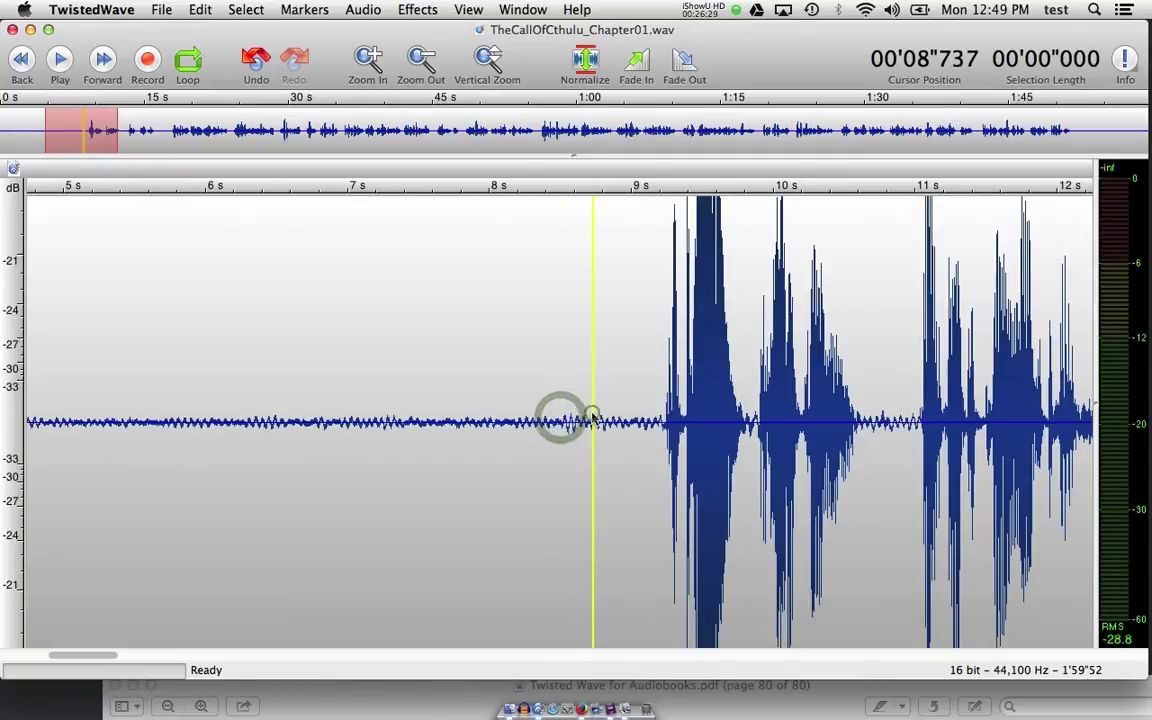
left_click_drag(590, 414, 4, 386)
key("Delete")
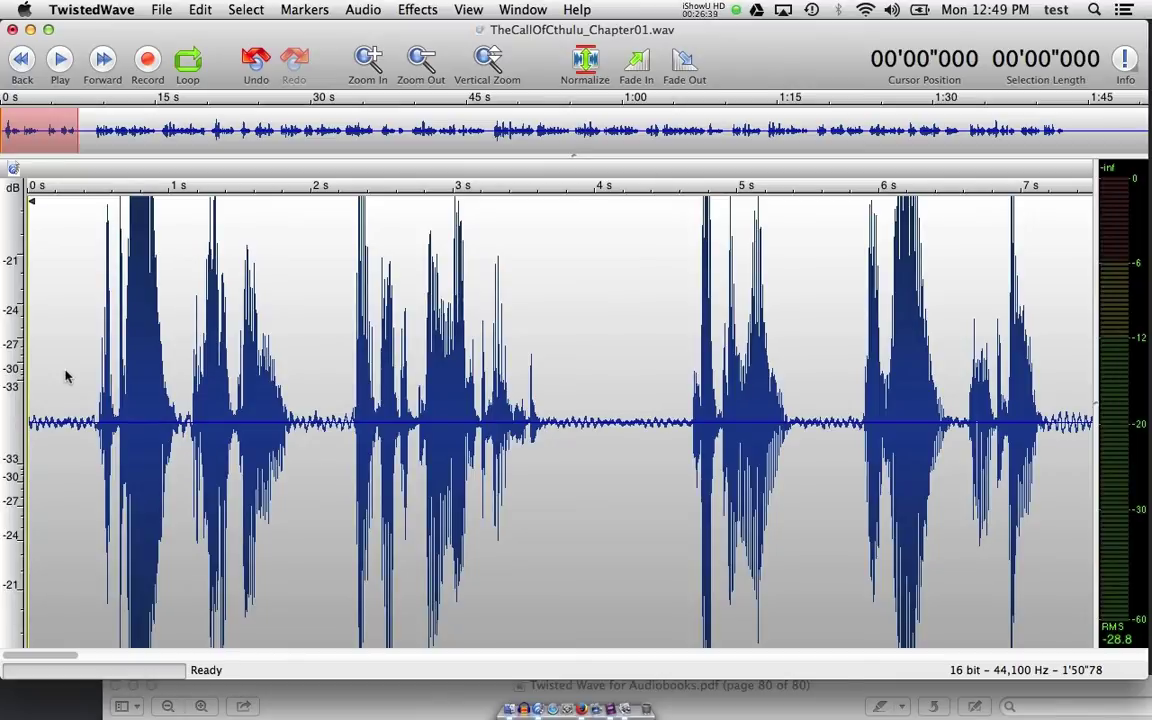
- Play the opening lines and replace the noisy pause from about 7.2 s to 9.3 s with the copied room tone
key("space")
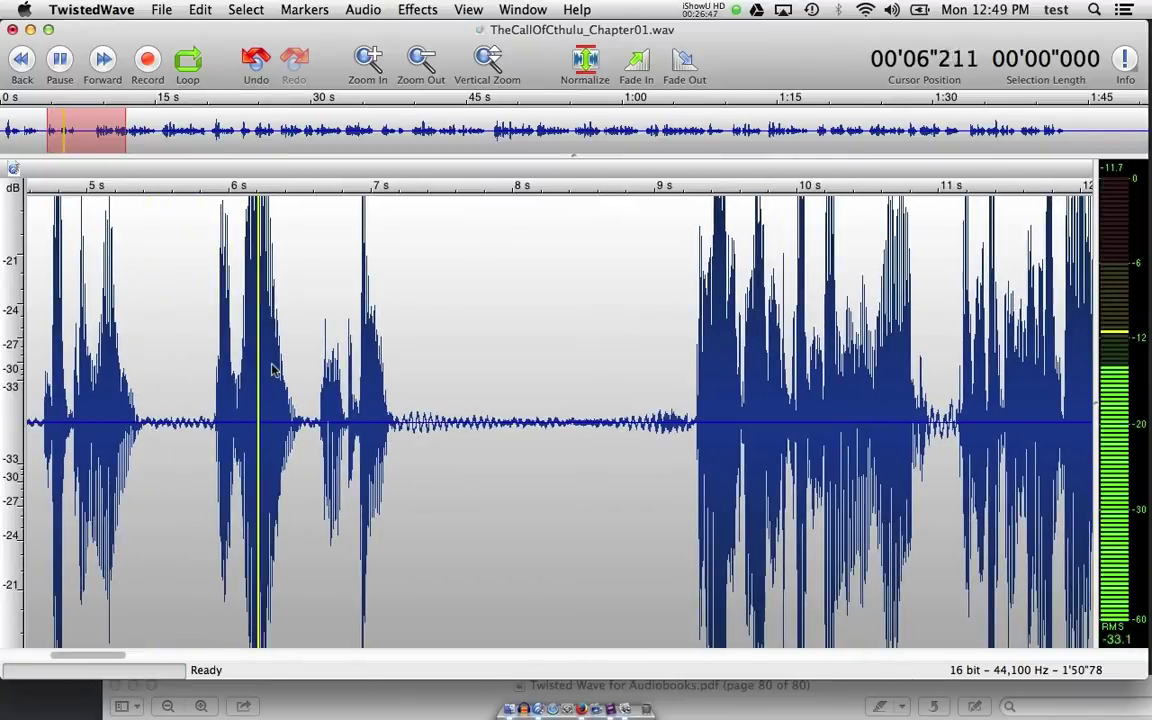
key("space")
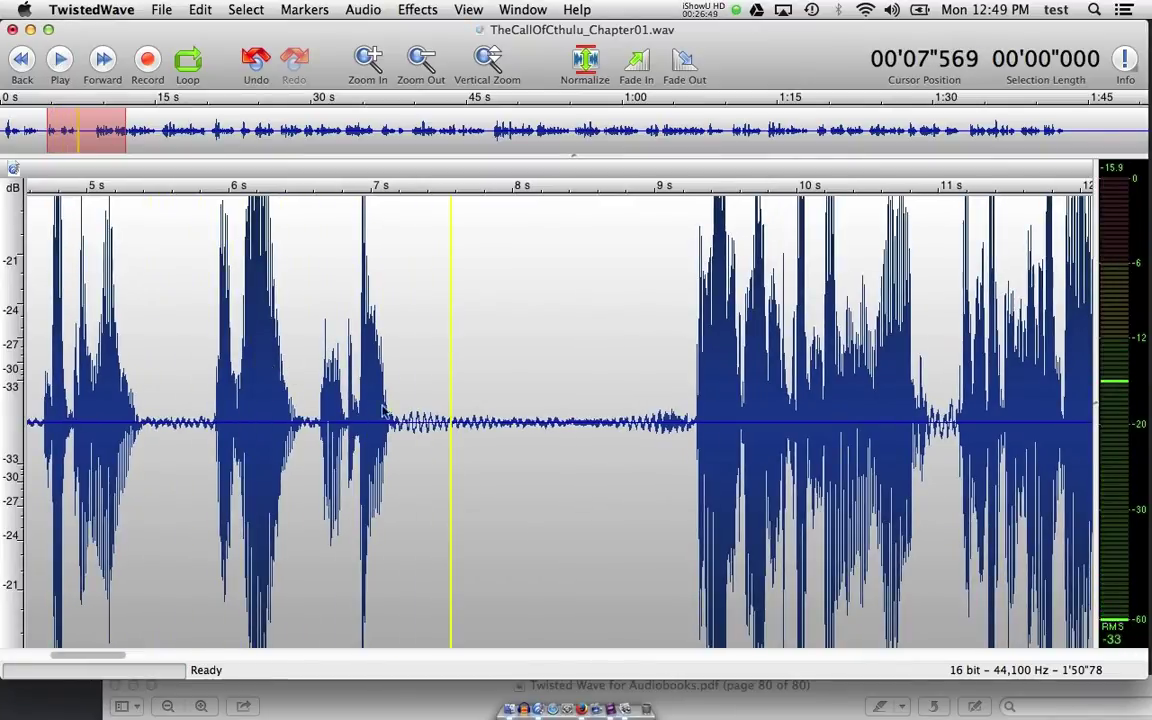
left_click_drag(398, 420, 693, 376)
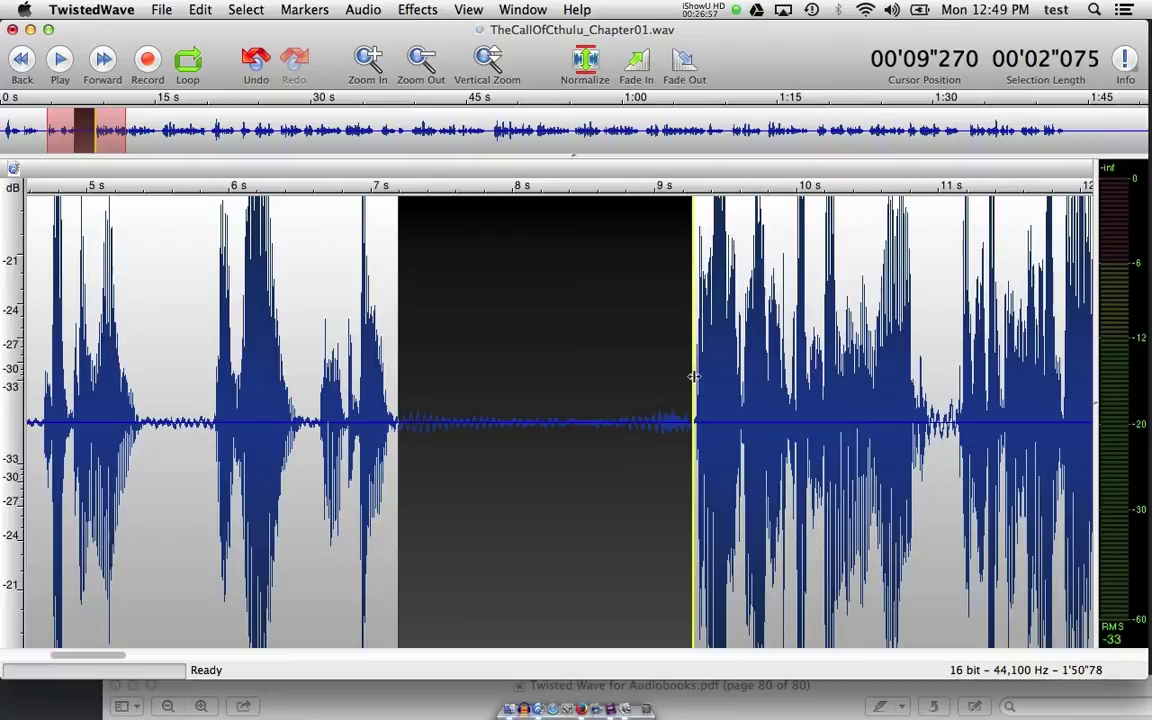
left_click_drag(693, 378, 906, 381)
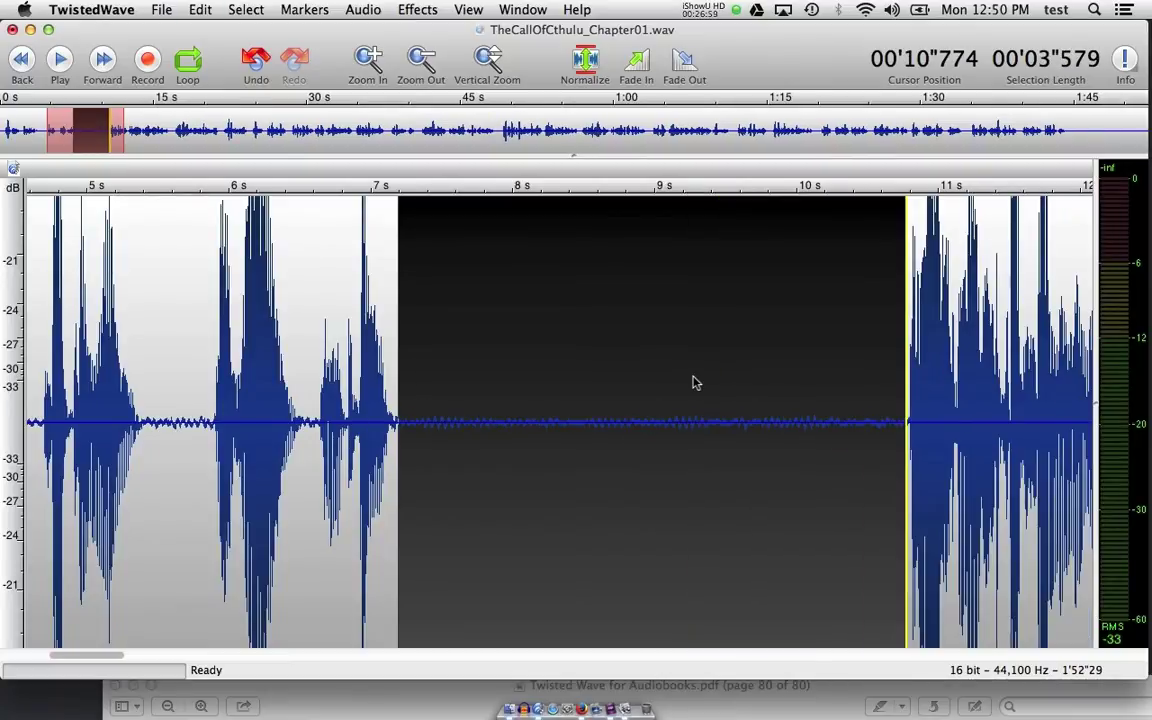
left_click(653, 391)
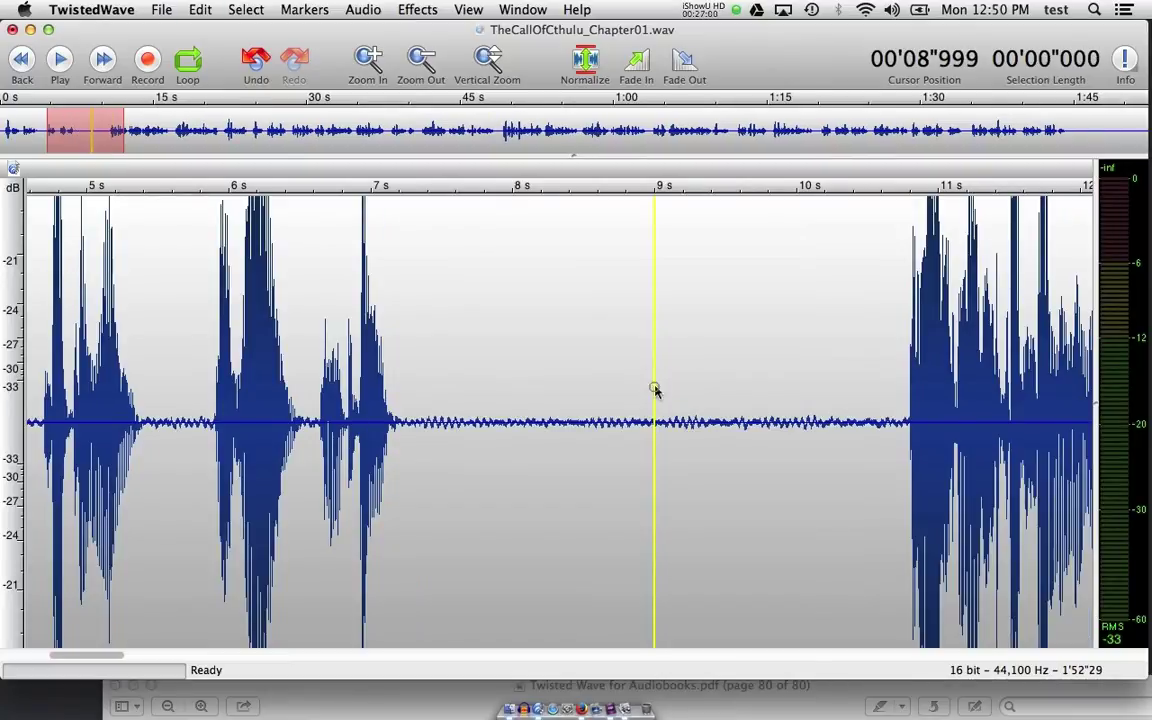
- Shorten the inserted pause to about 2.5 s by deleting the room tone from about 9.7 s to 10.8 s
left_click(395, 417)
left_click_drag(395, 417, 756, 363)
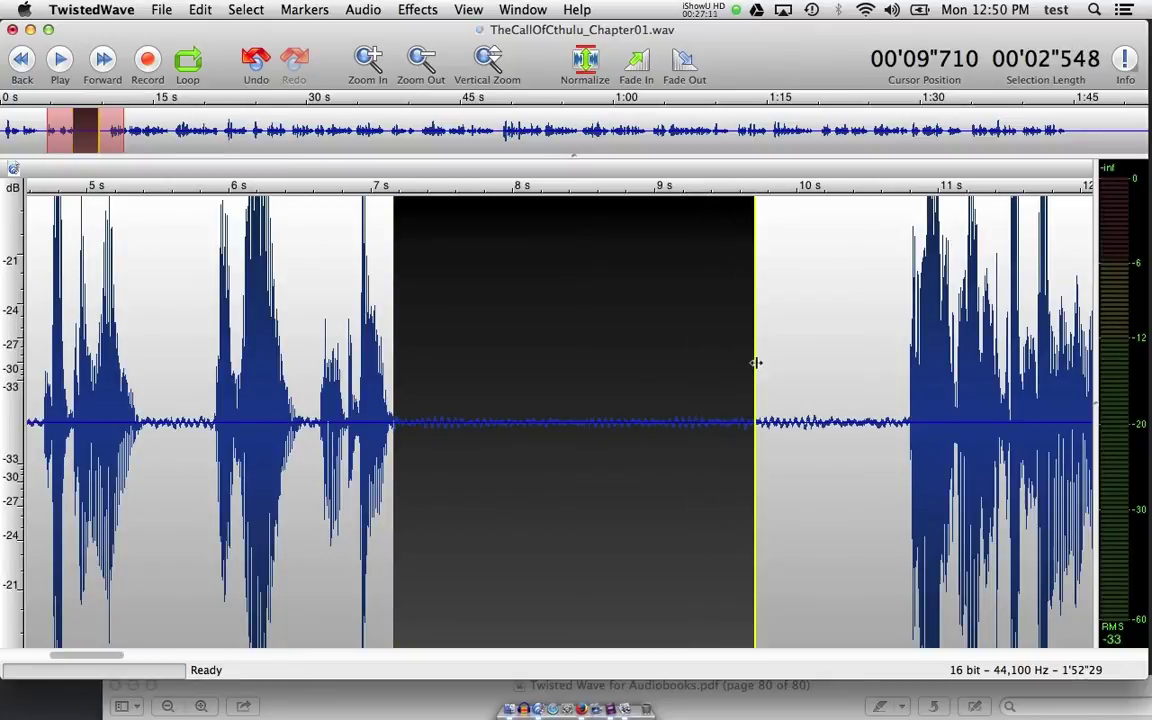
left_click(760, 371)
left_click(752, 373)
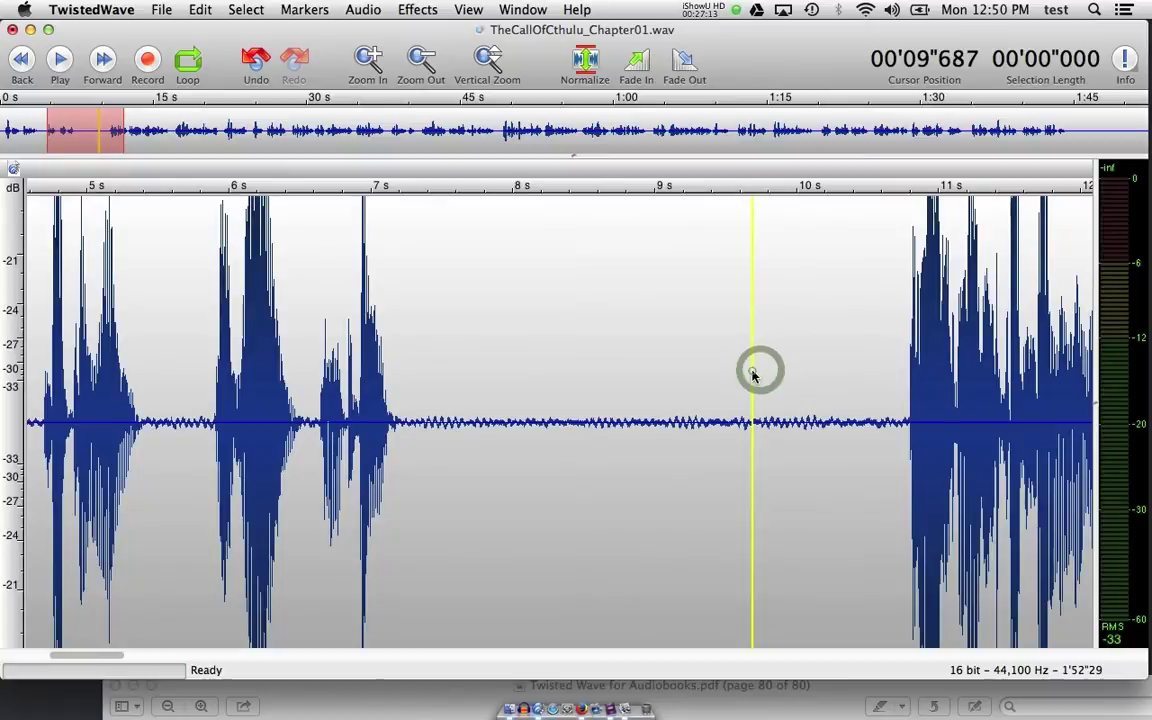
left_click_drag(752, 373, 908, 357)
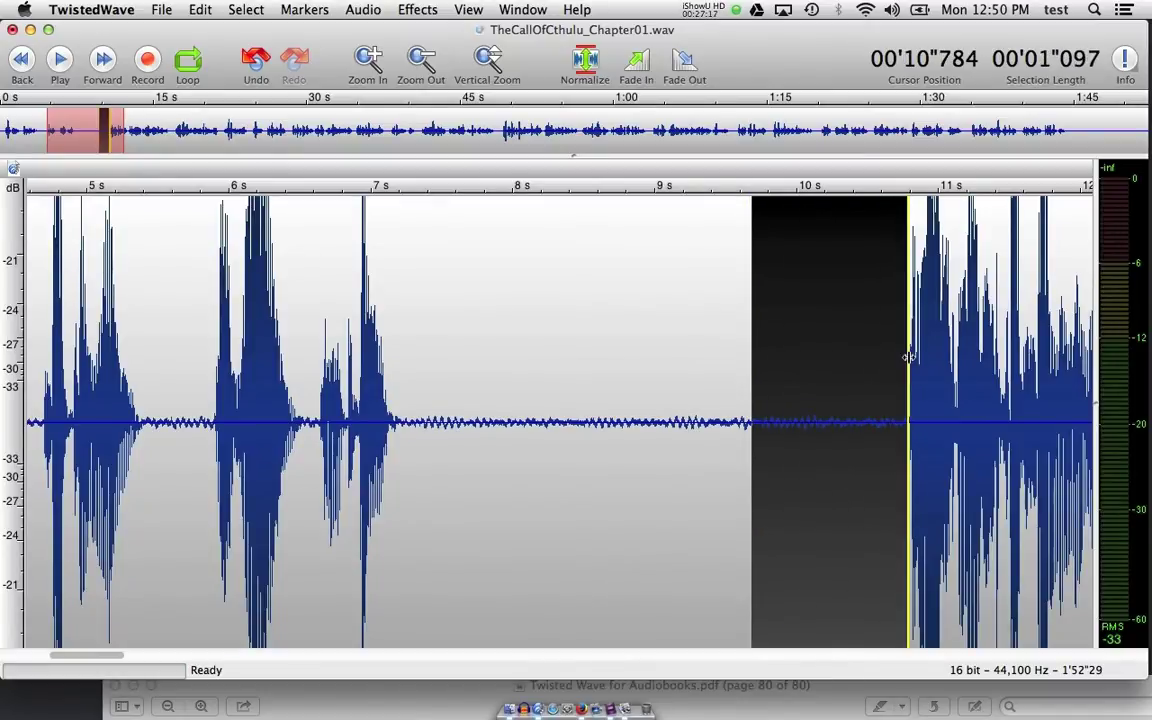
key("Delete")
- Measure the shortened pause, and play from about 9.2 s to 17 s to check the edit and find the next breath
left_click_drag(396, 386, 754, 343)
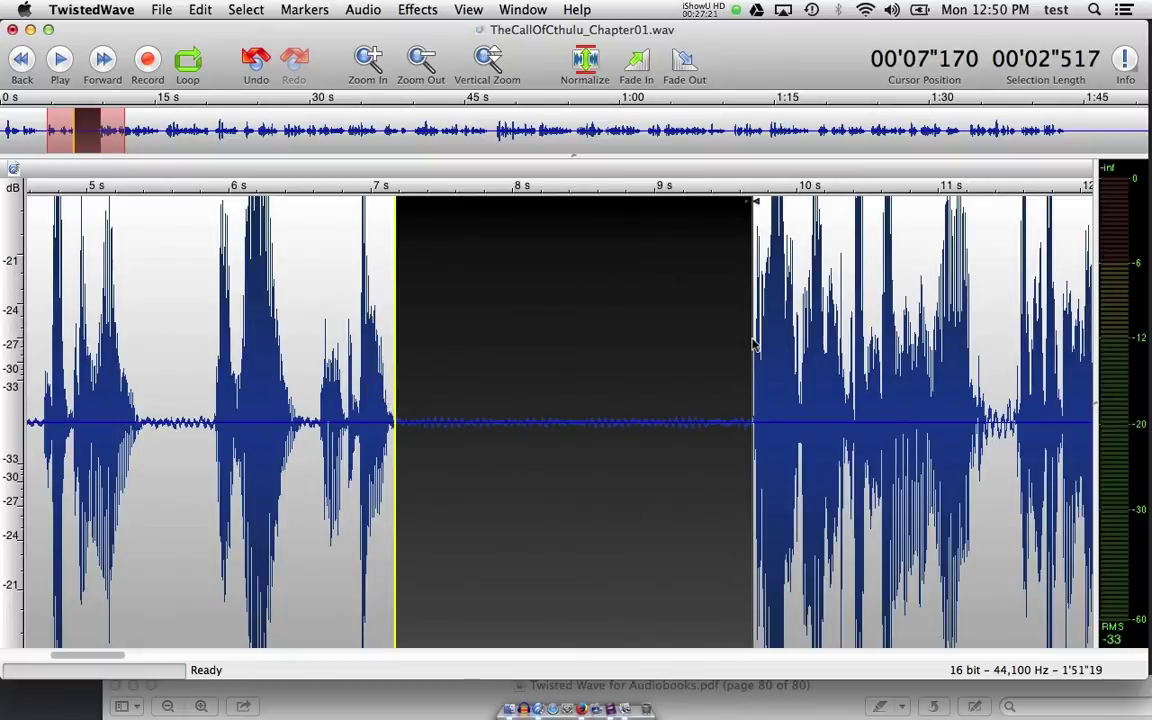
left_click(689, 347)
key("space")
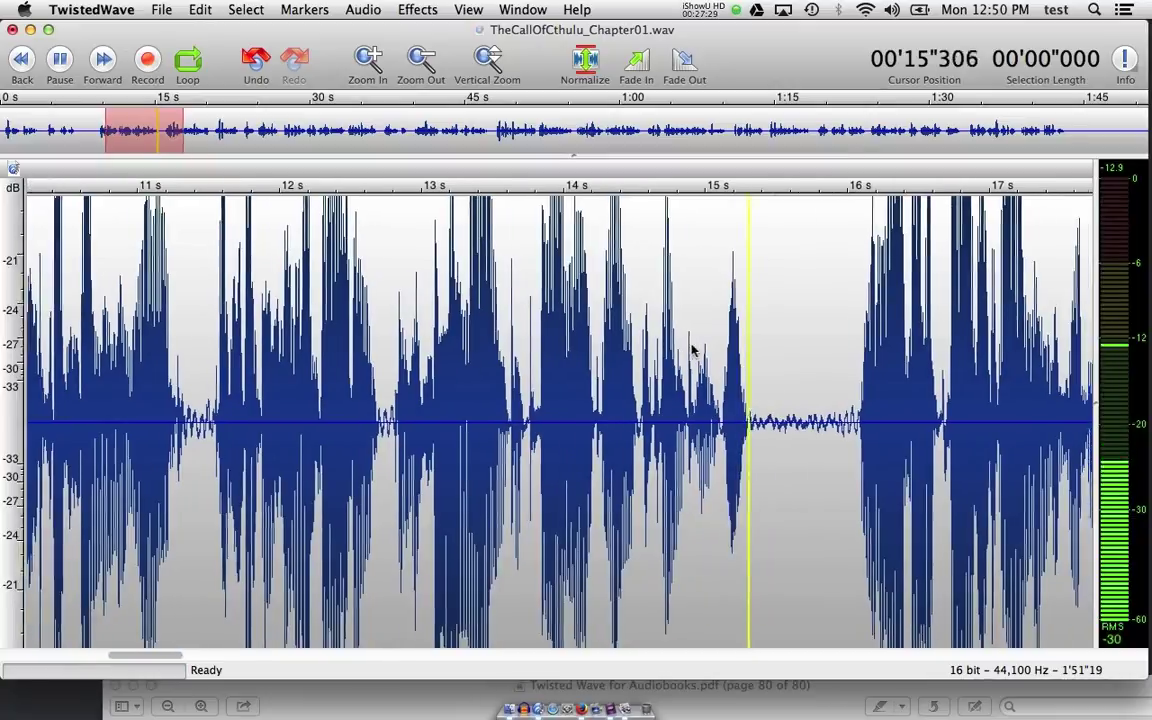
key("space")
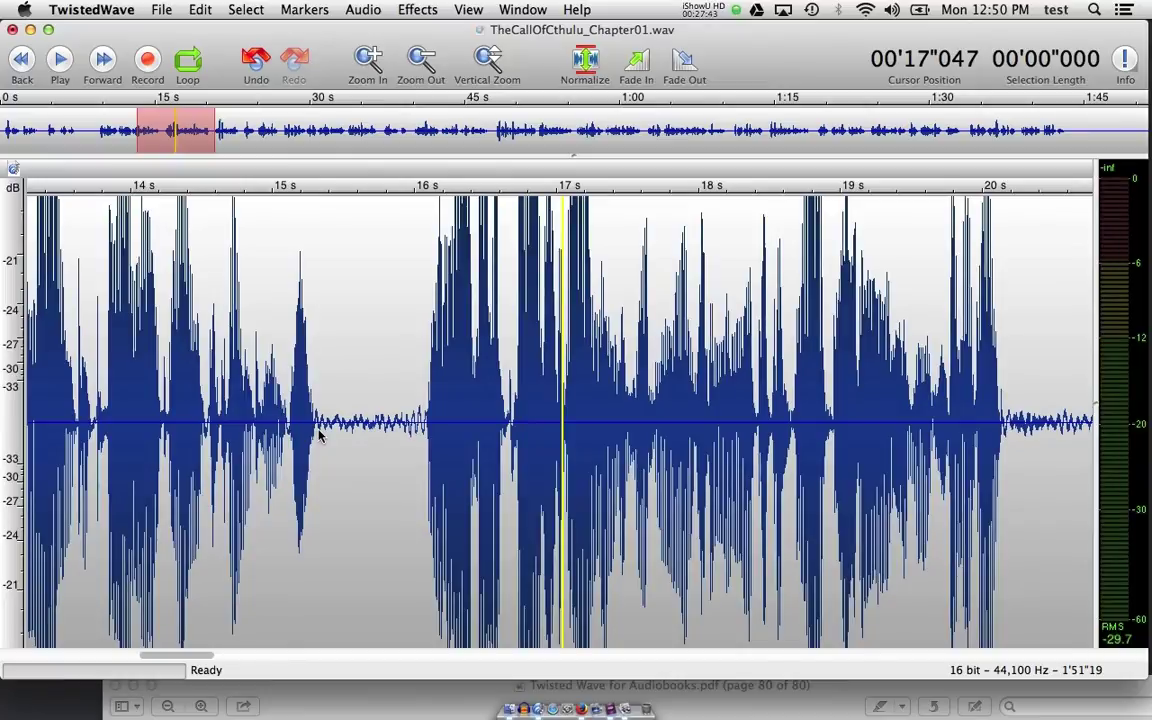
- Replace the pause from about 15.3 s to 16.1 s with the copied room tone
left_click_drag(320, 430, 426, 428)
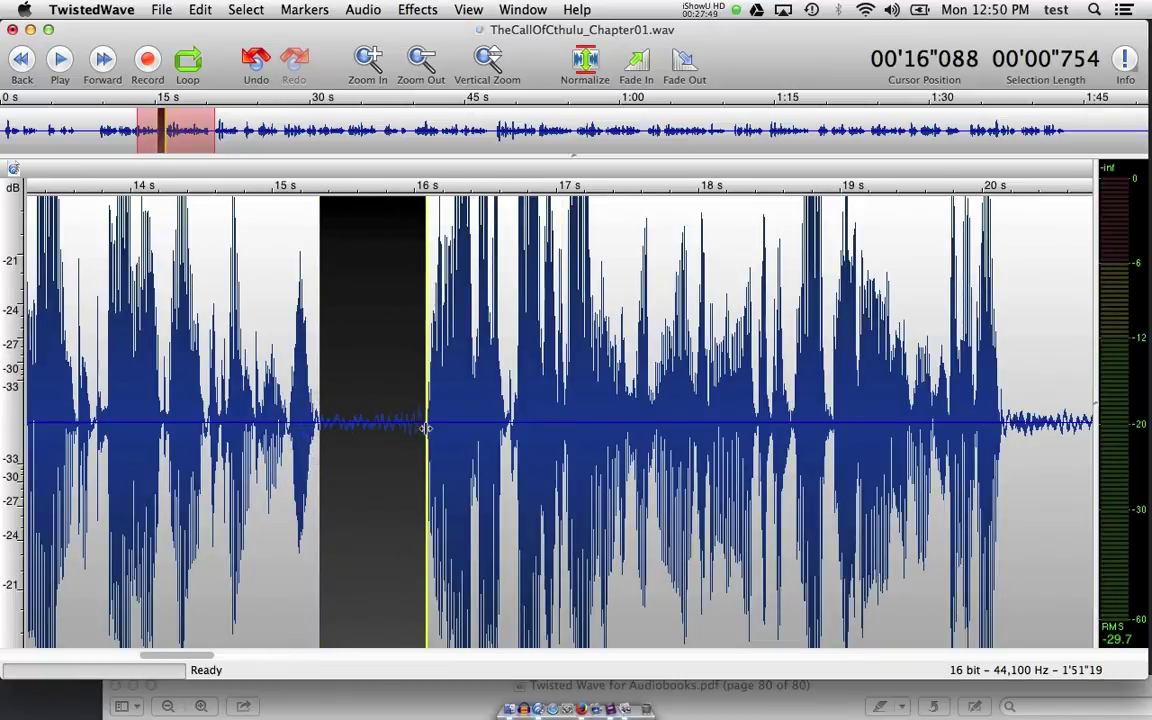
left_click(196, 9)
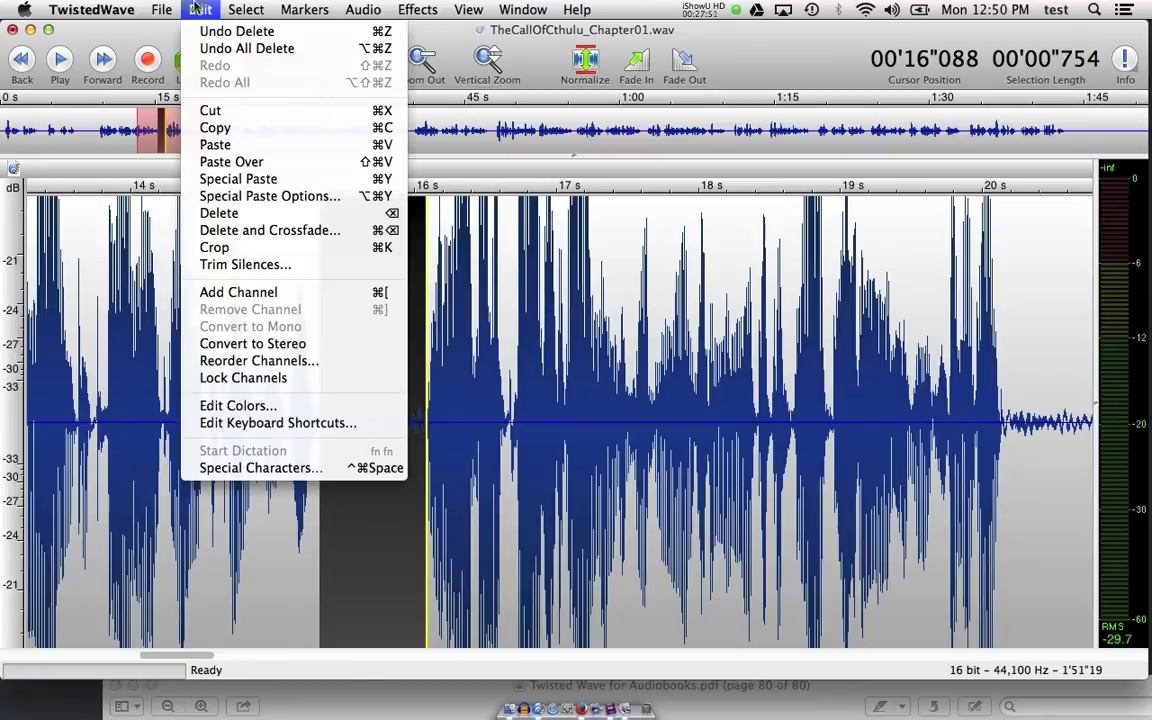
left_click(215, 145)
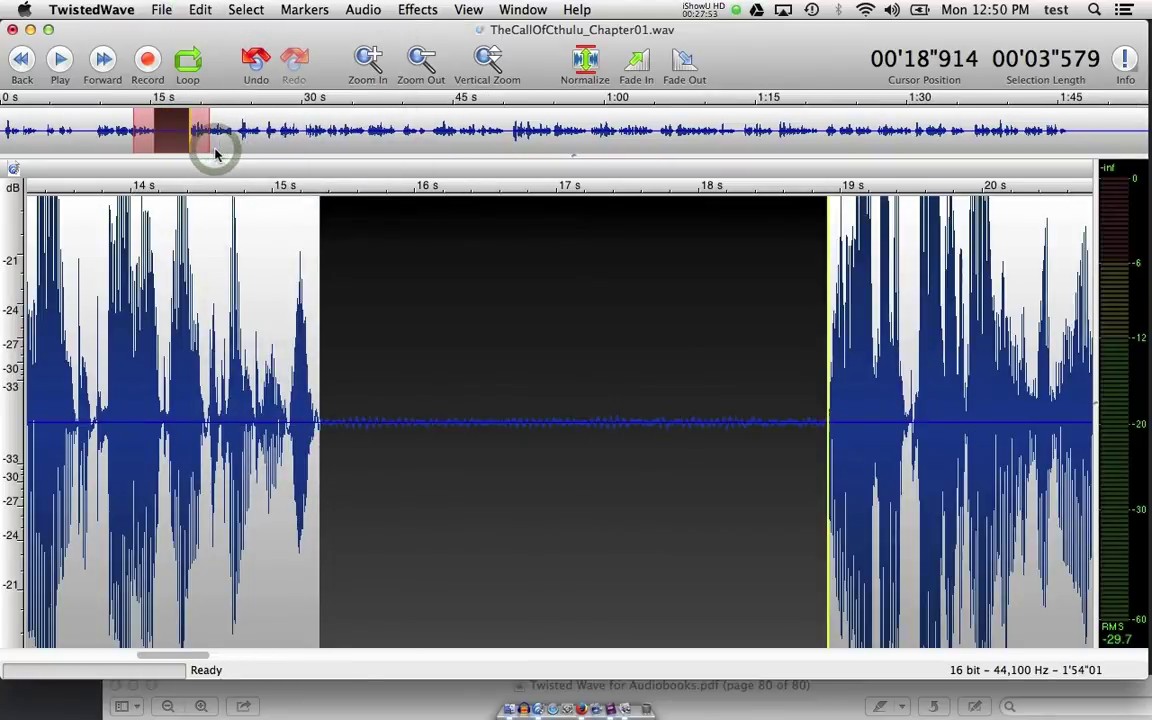
- Shorten the second room-tone pause by deleting the excess from about 16.0 s to 18.9 s
left_click(404, 345)
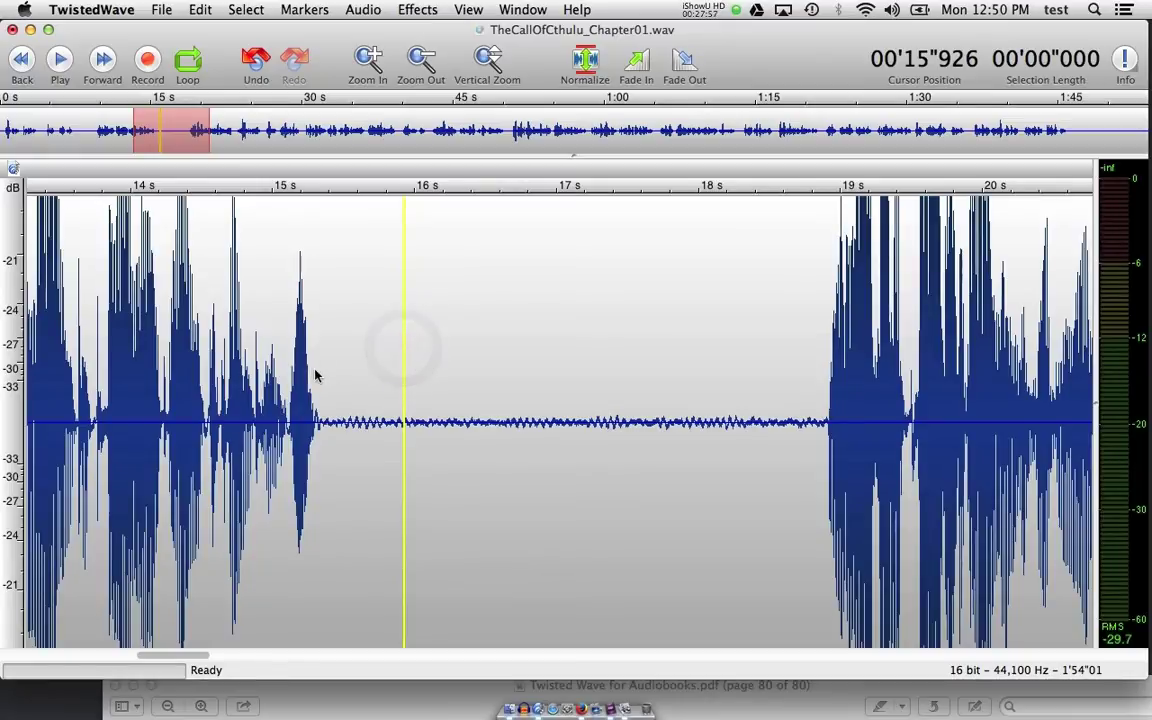
left_click_drag(315, 372, 828, 347)
left_click(424, 390)
key("Delete")
left_click(148, 350)
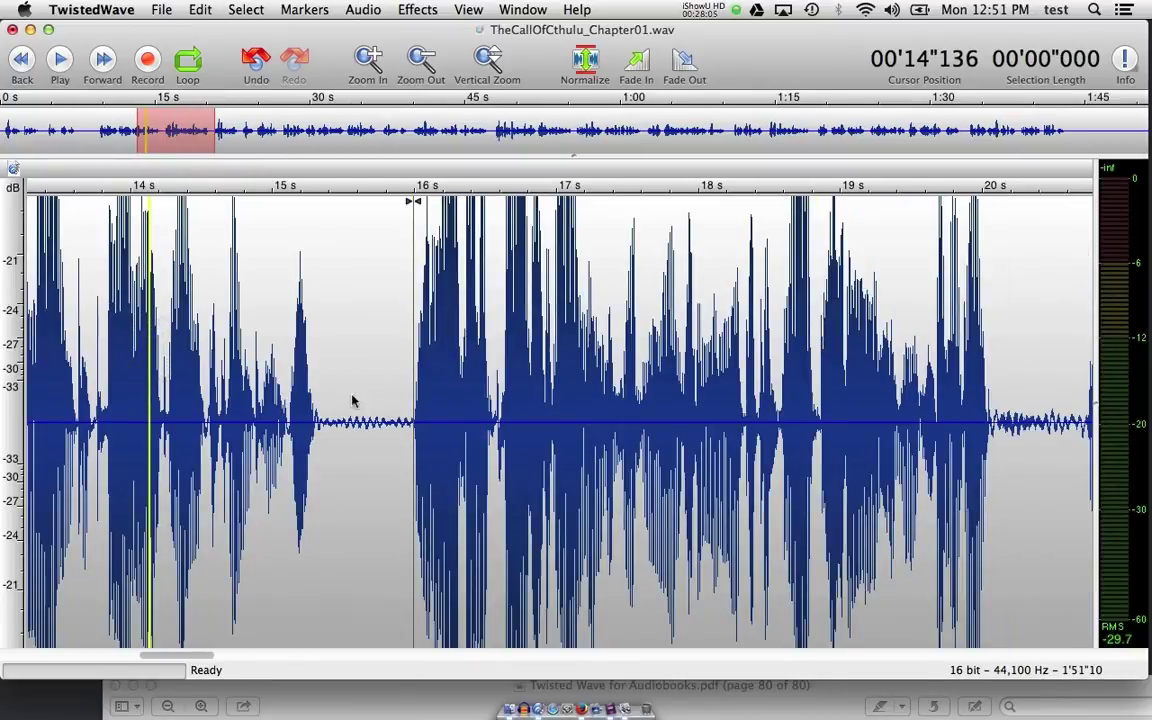
- Play from about 14.1 s to 16.4 s across the shortened pause, and undo its last room-tone deletion and paste
key("space")
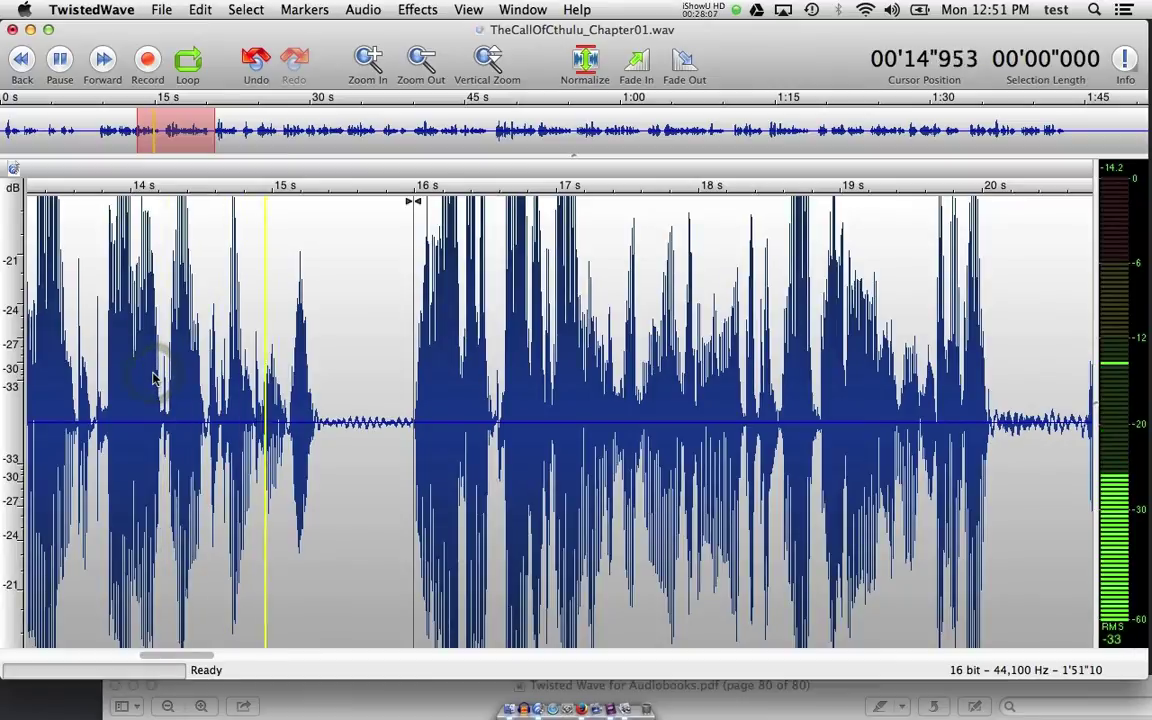
key("space")
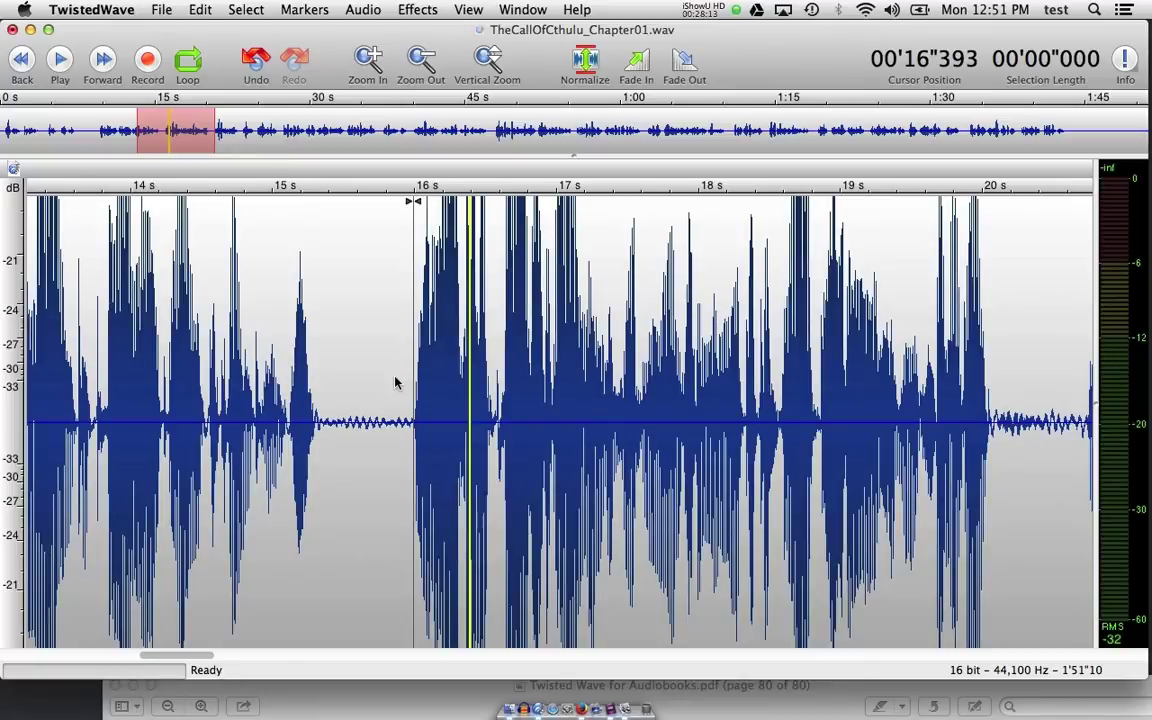
left_click(252, 66)
left_click(252, 66)
left_click(252, 66)
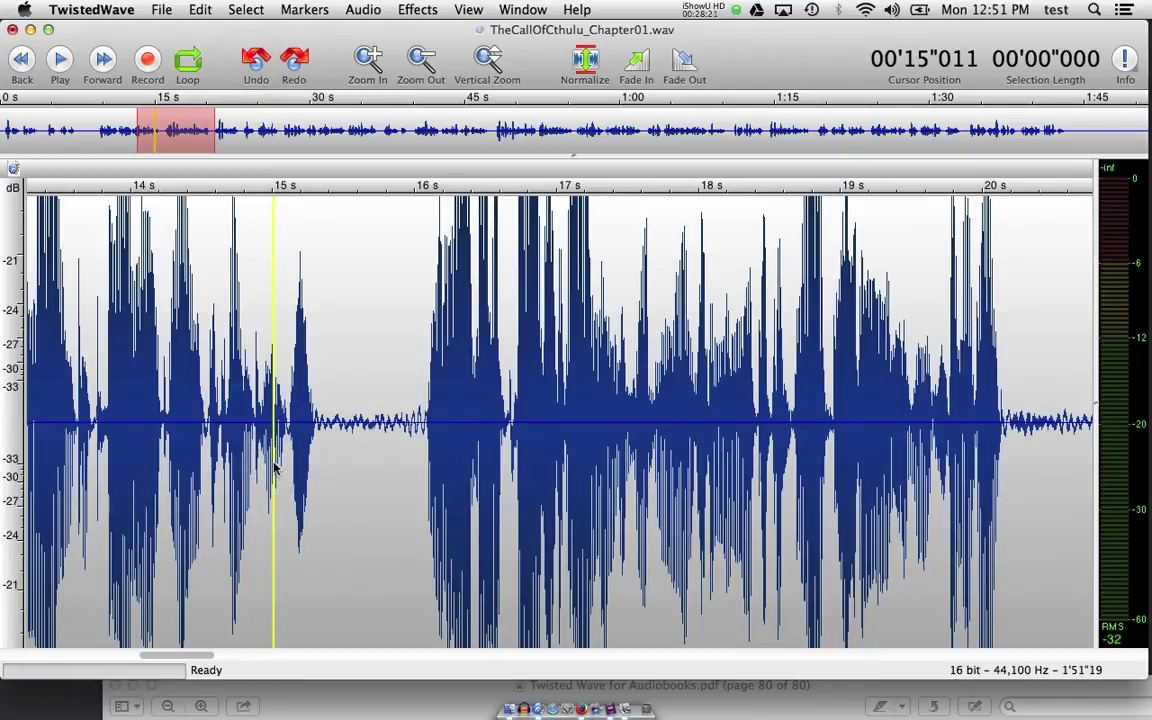
- Fill the pause from about 15.3 s to 16.1 s with the copied room tone using Special Paste, keeping the pause's length
left_click(207, 9)
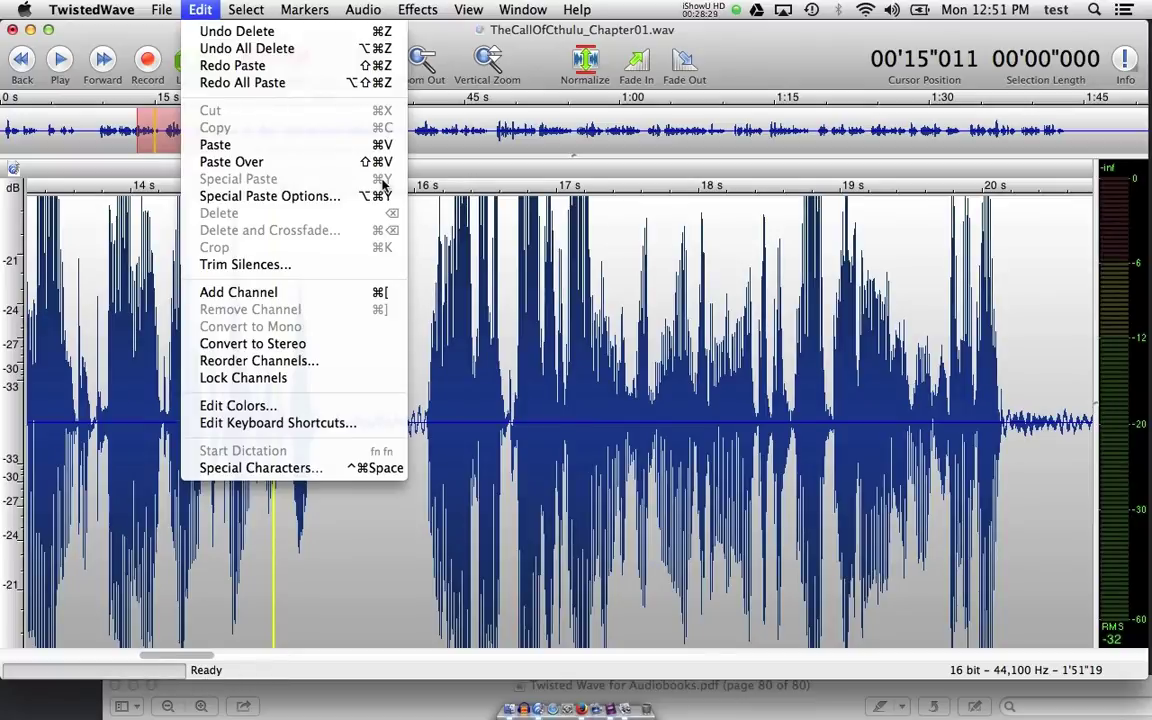
left_click(410, 230)
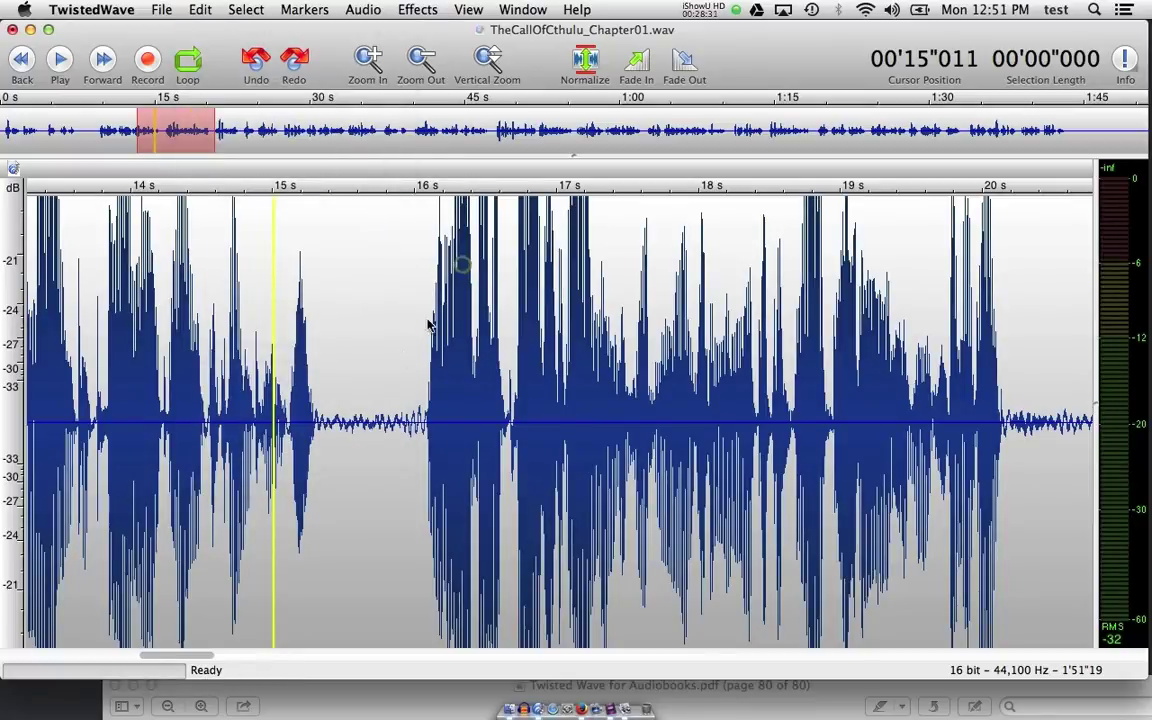
left_click(318, 405)
left_click(356, 405)
key("super+equal")
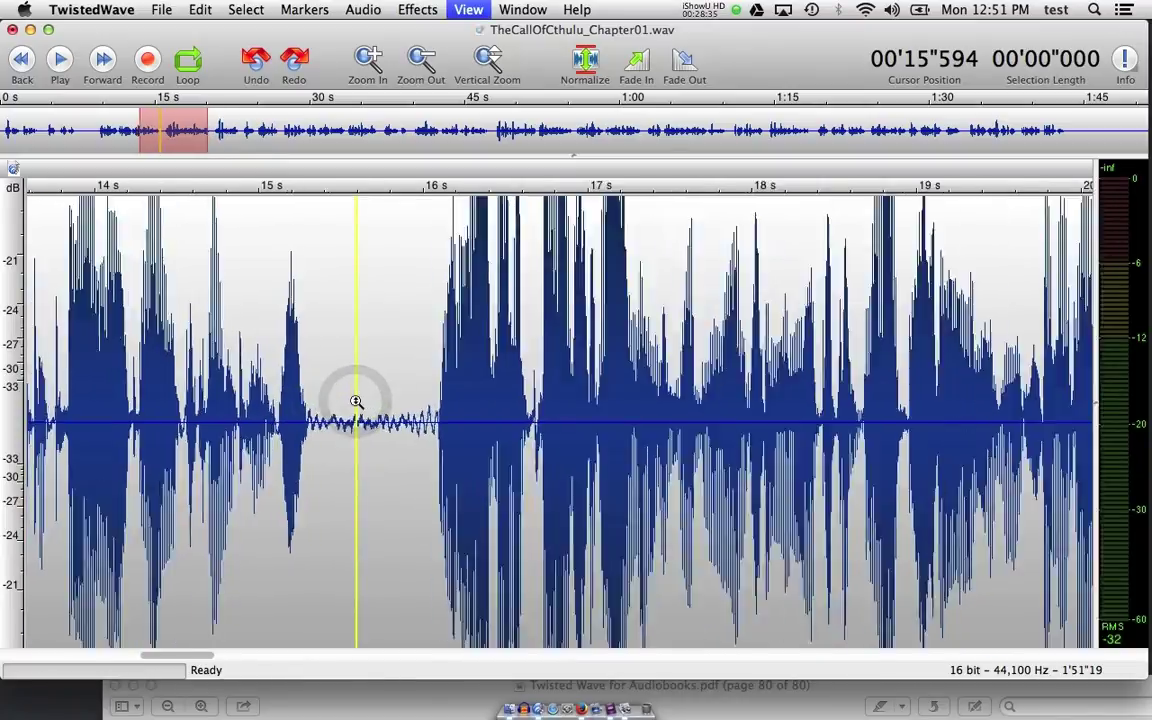
left_click_drag(279, 423, 493, 397)
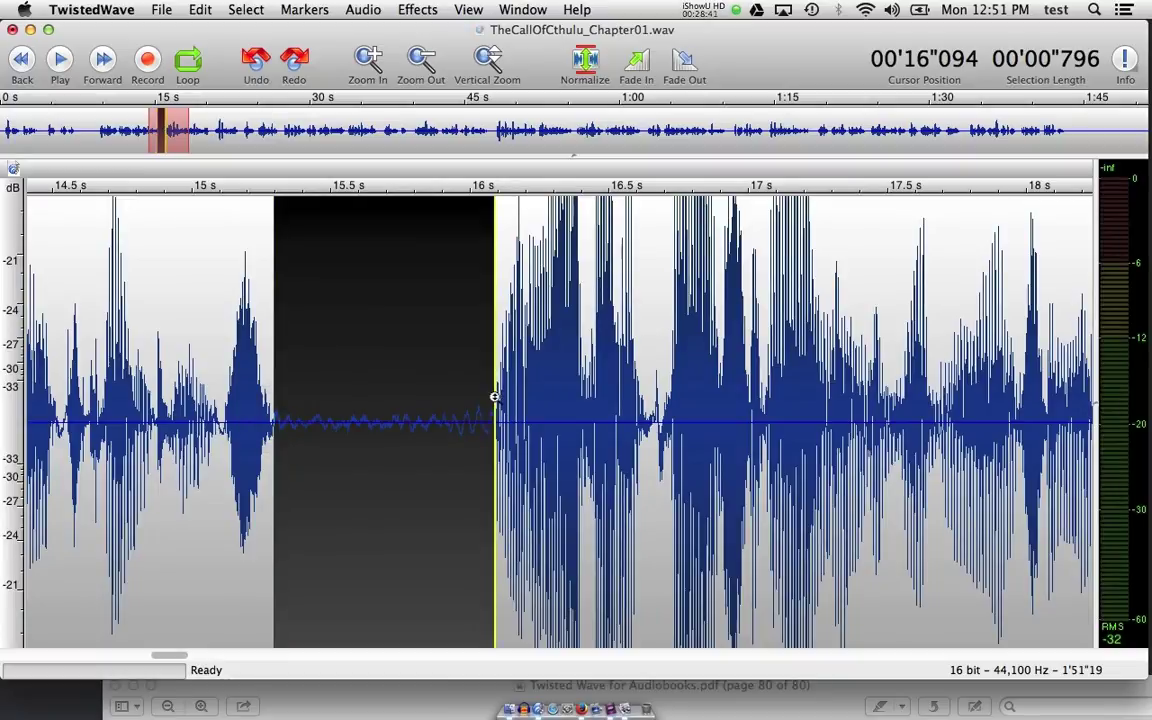
key("super+l")
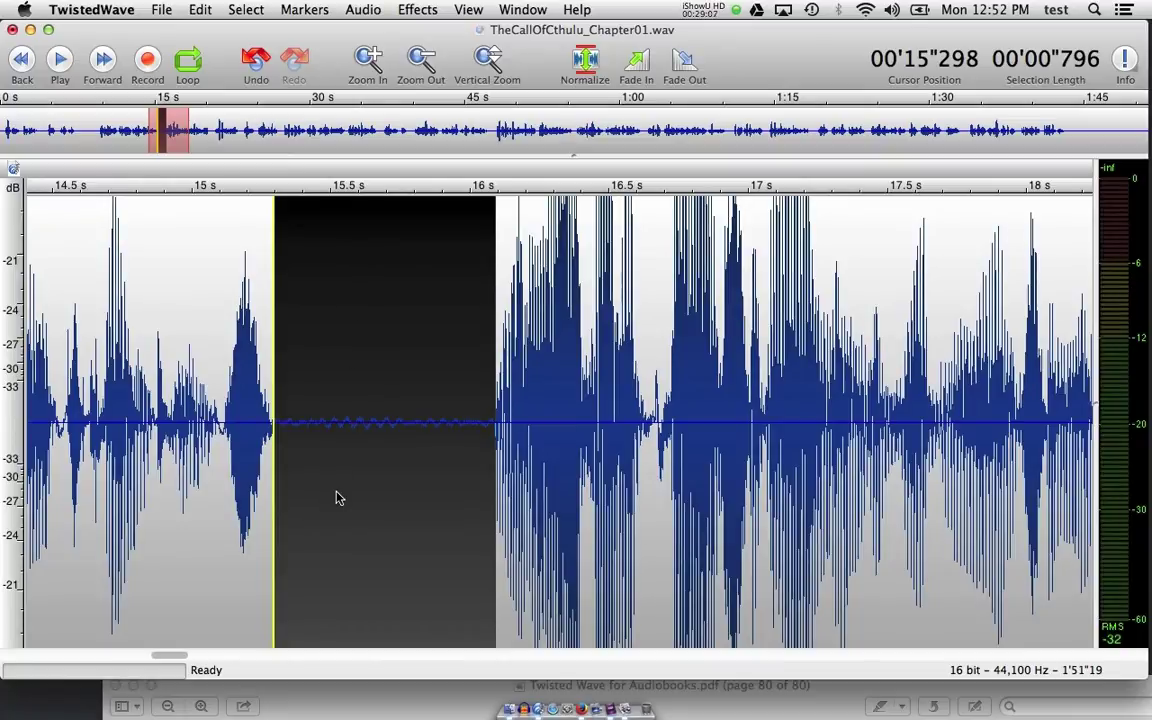
- Reselect the filled pause between about 15.3 s and 16.1 s to inspect its room tone
left_click(225, 462)
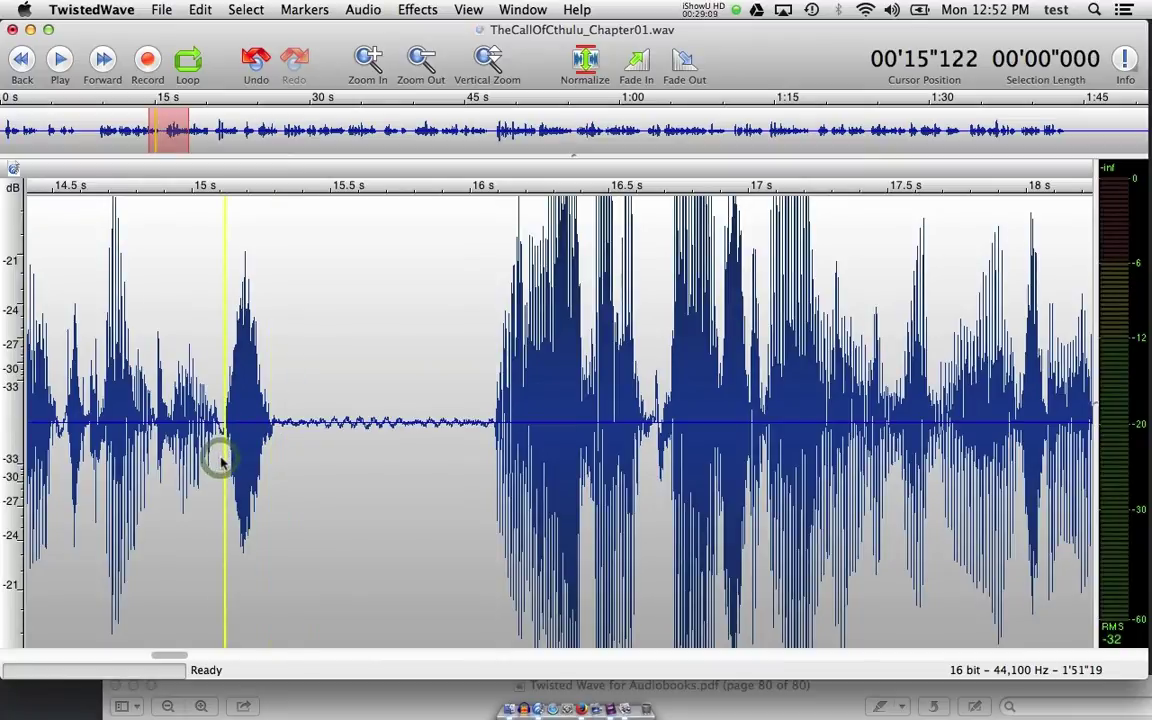
left_click(278, 446)
left_click(275, 441)
left_click_drag(275, 441, 493, 421)
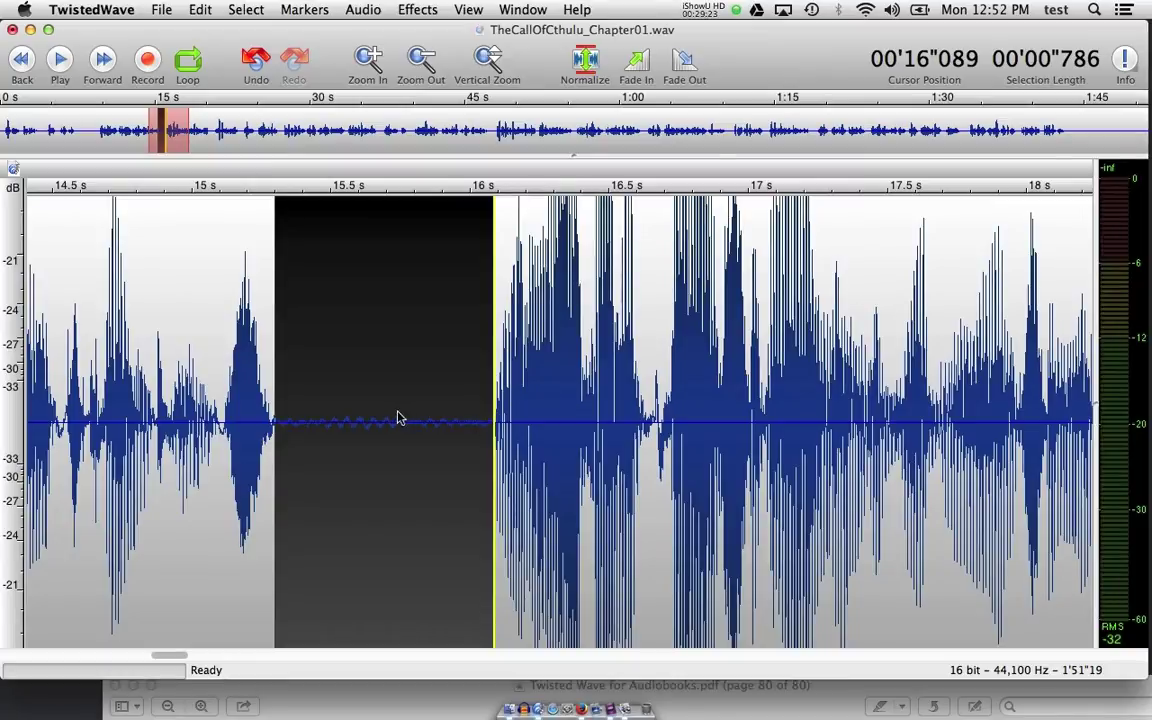
left_click(327, 418)
- Play on to the next breath and fill the pause from about 20.1 s to 20.8 s with room tone
key("space")
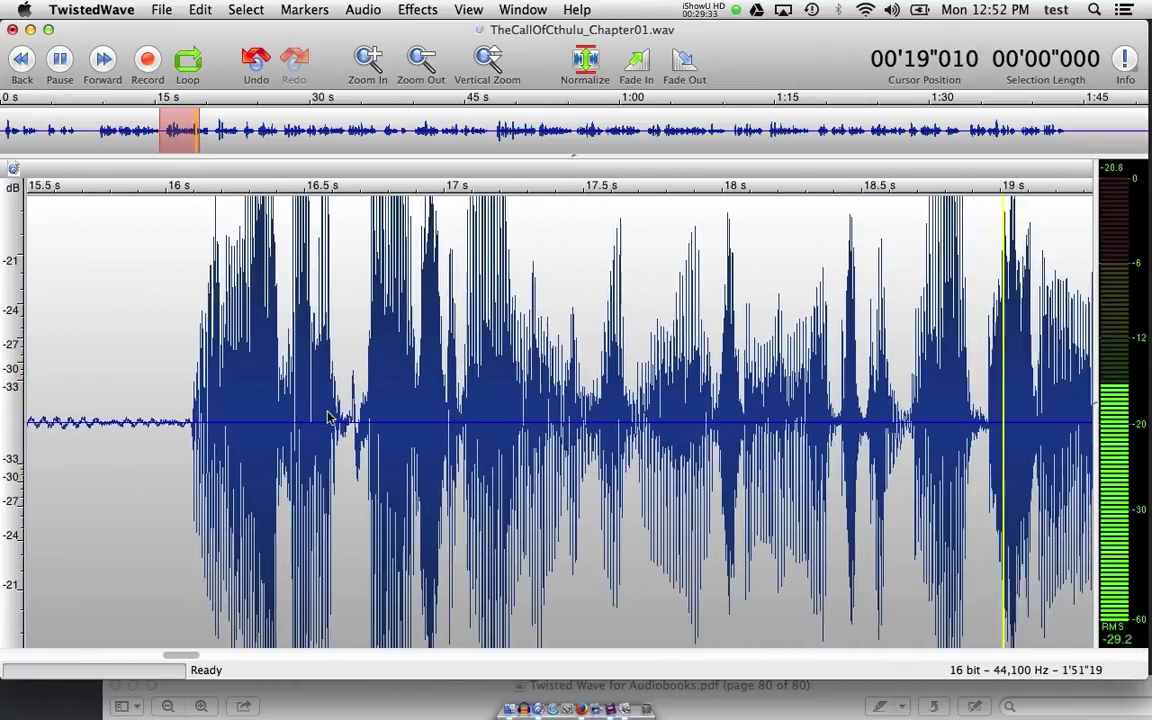
key("space")
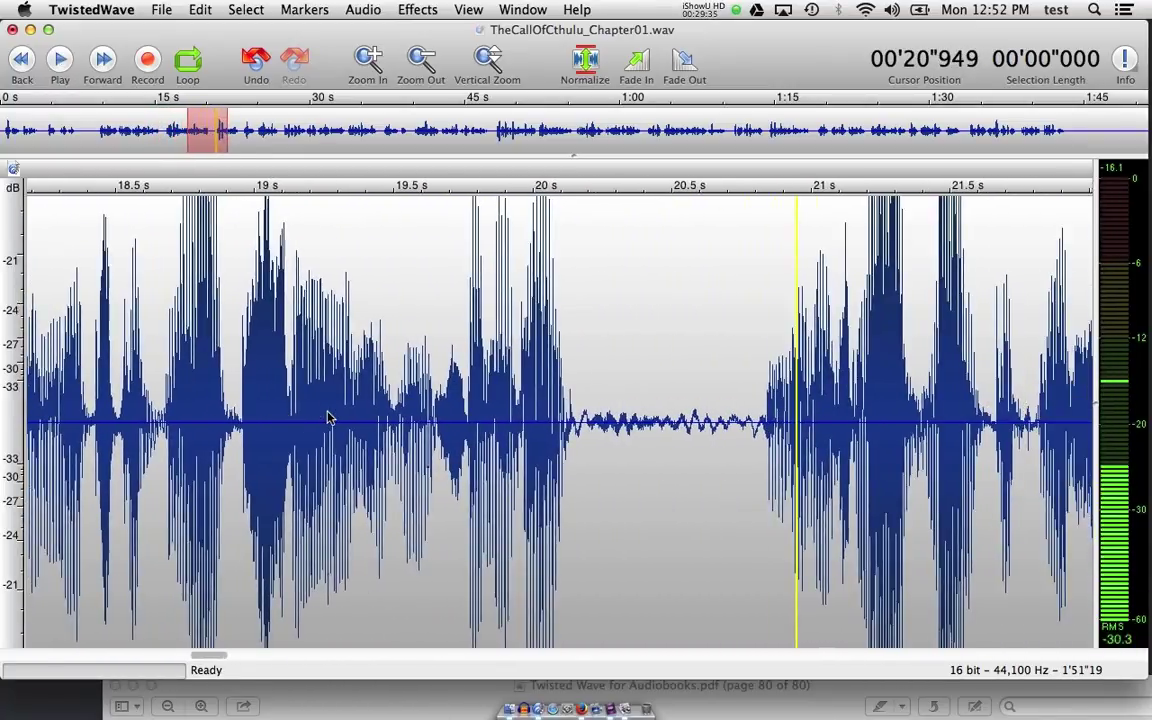
left_click_drag(574, 432, 763, 410)
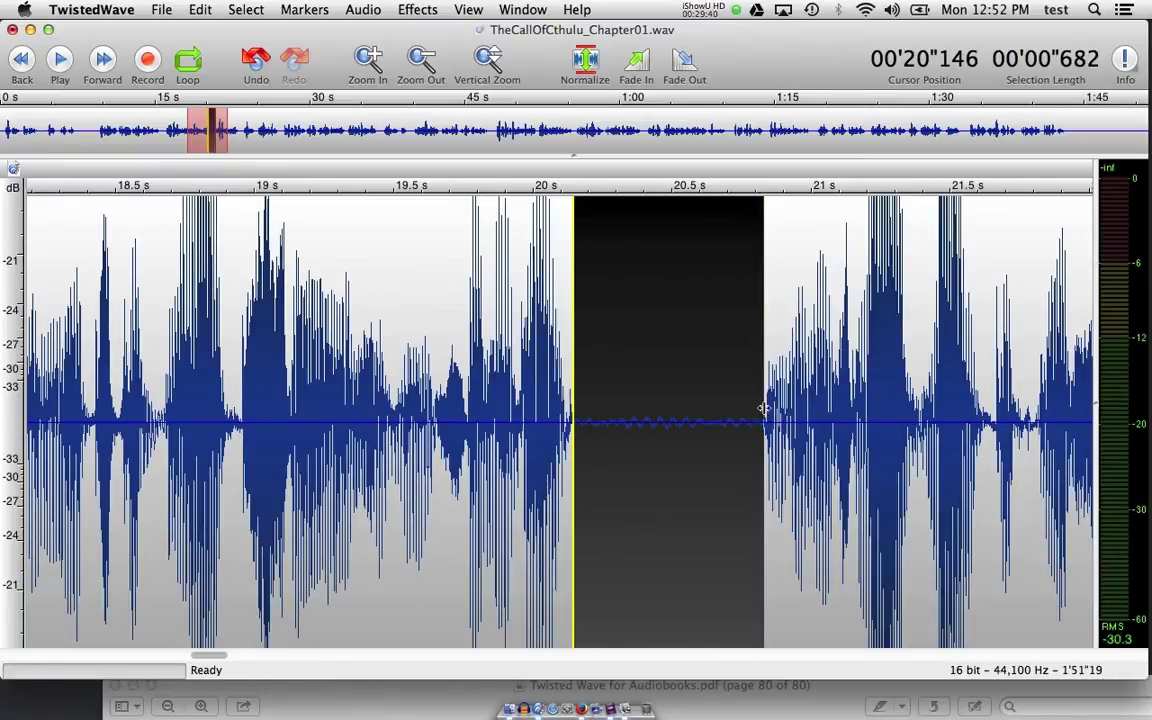
- Play on to the following breath and fill the pause from about 26.8 s to 27.5 s with room tone
left_click(473, 382)
key("space")
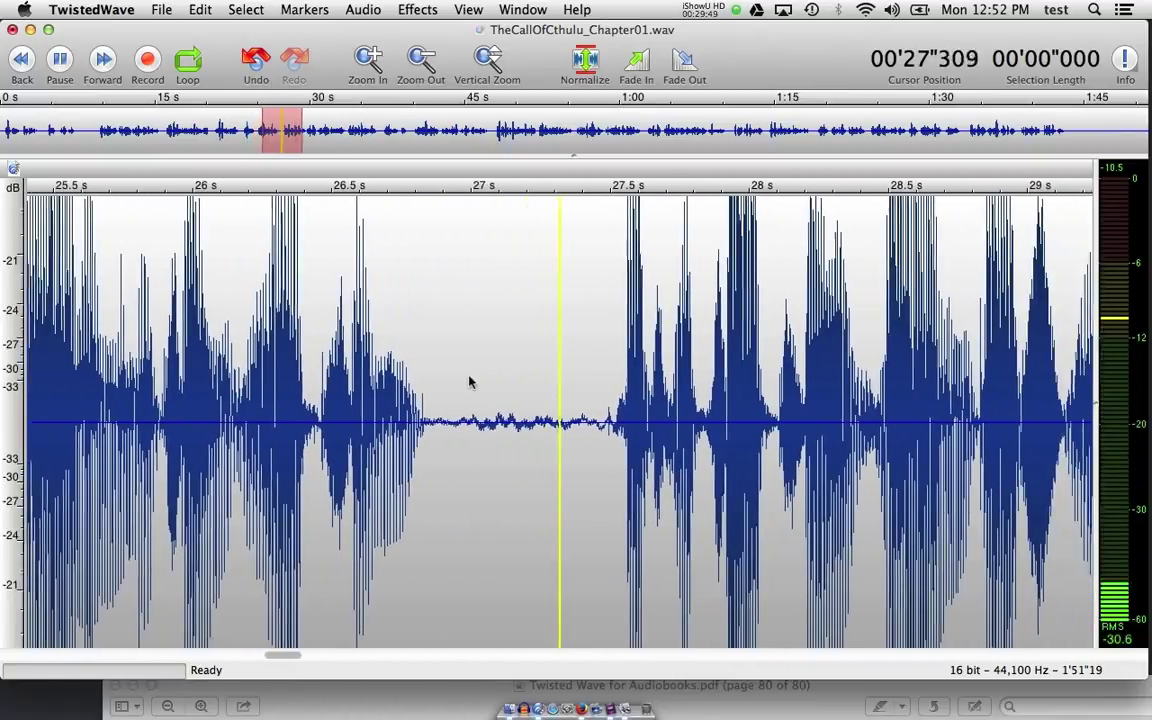
key("space")
left_click_drag(316, 420, 506, 388)
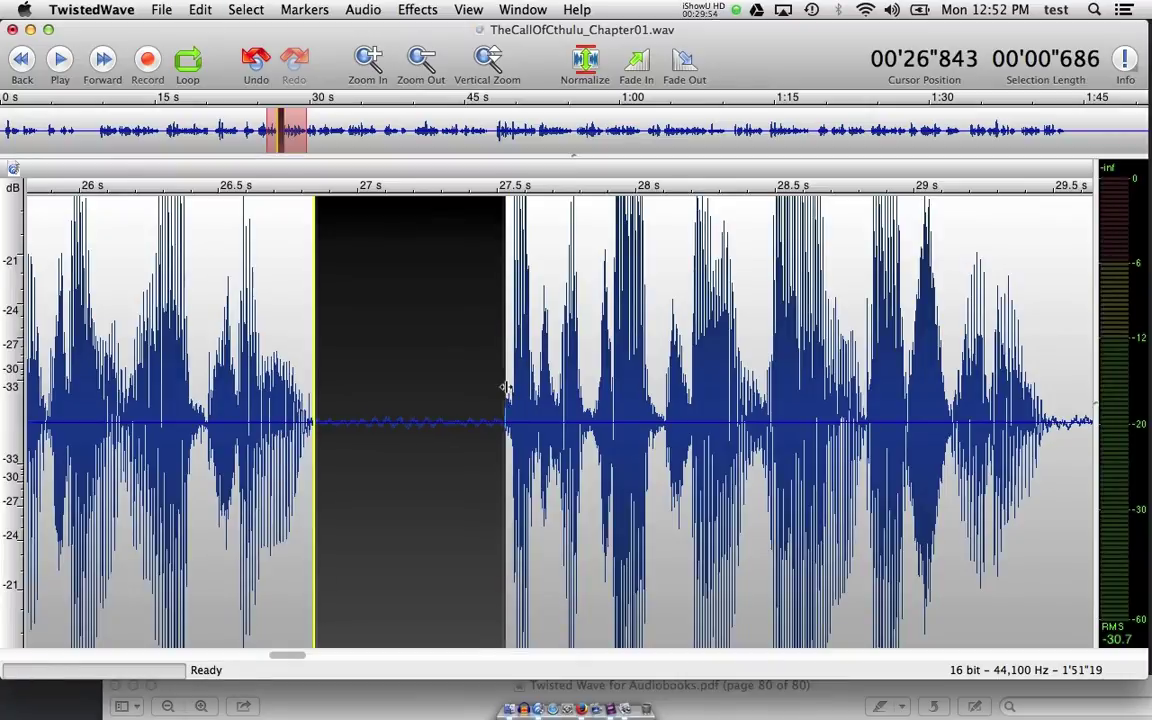
- Play from about 26.1 s across the filled pause, and continue from within it to about 34.8 s to check the audio
left_click(112, 421)
key("space")
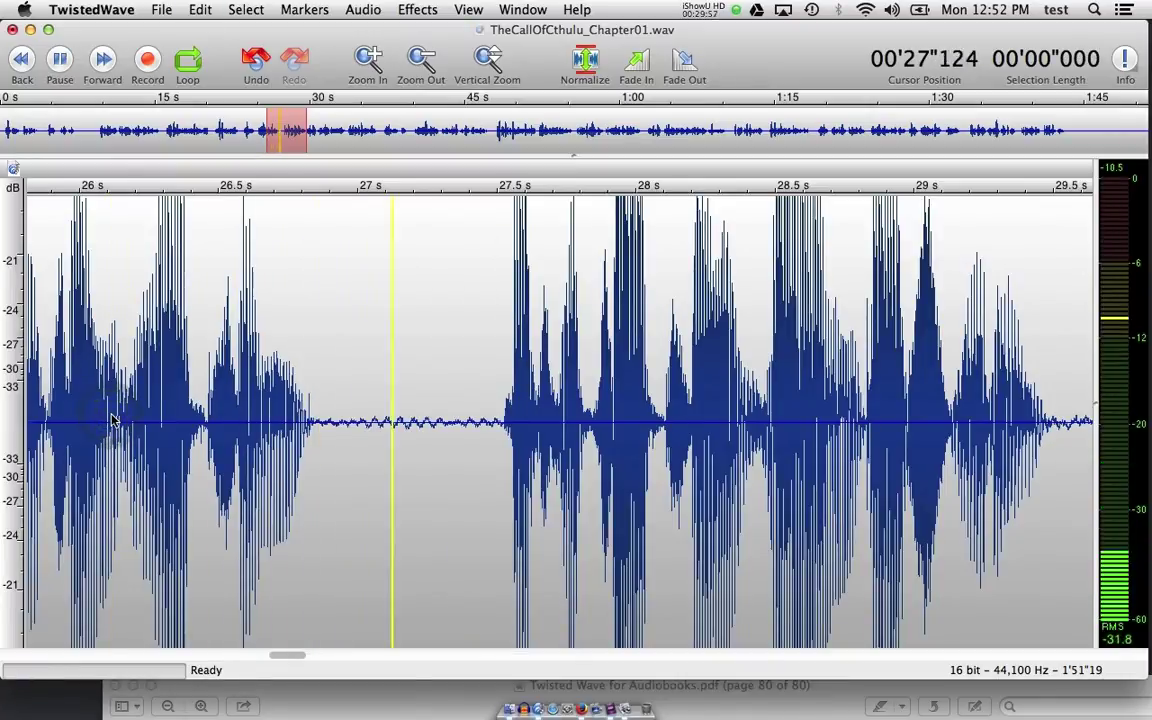
key("space")
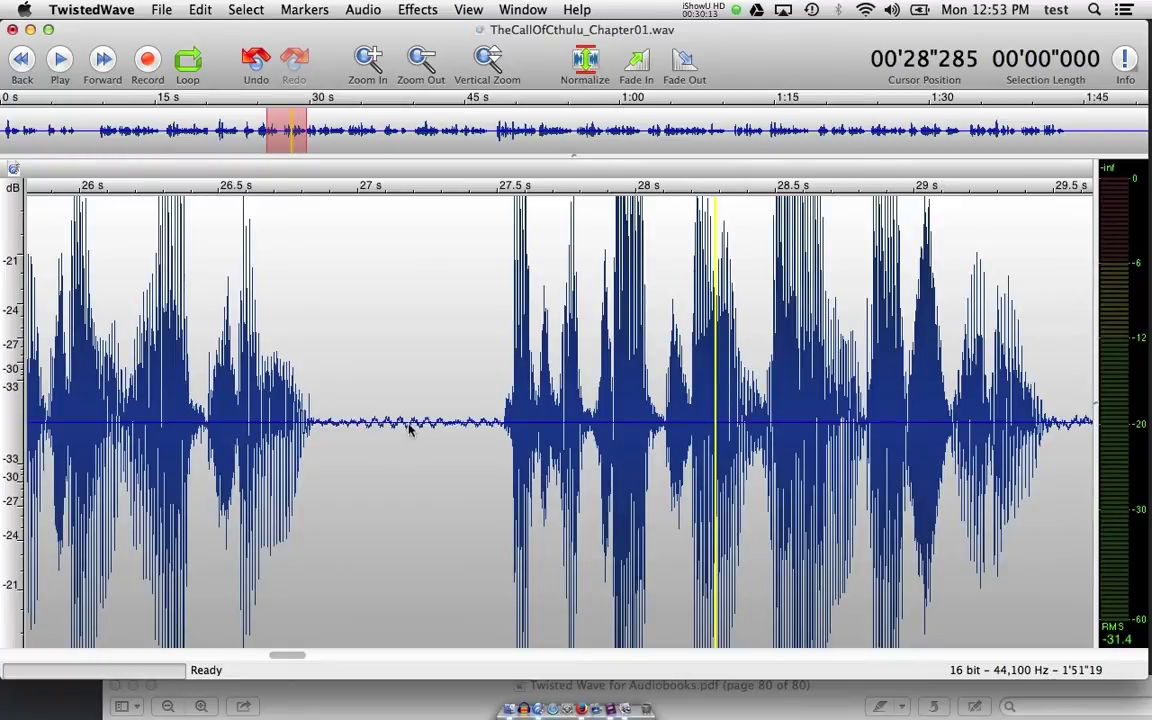
left_click(408, 428)
key("space")
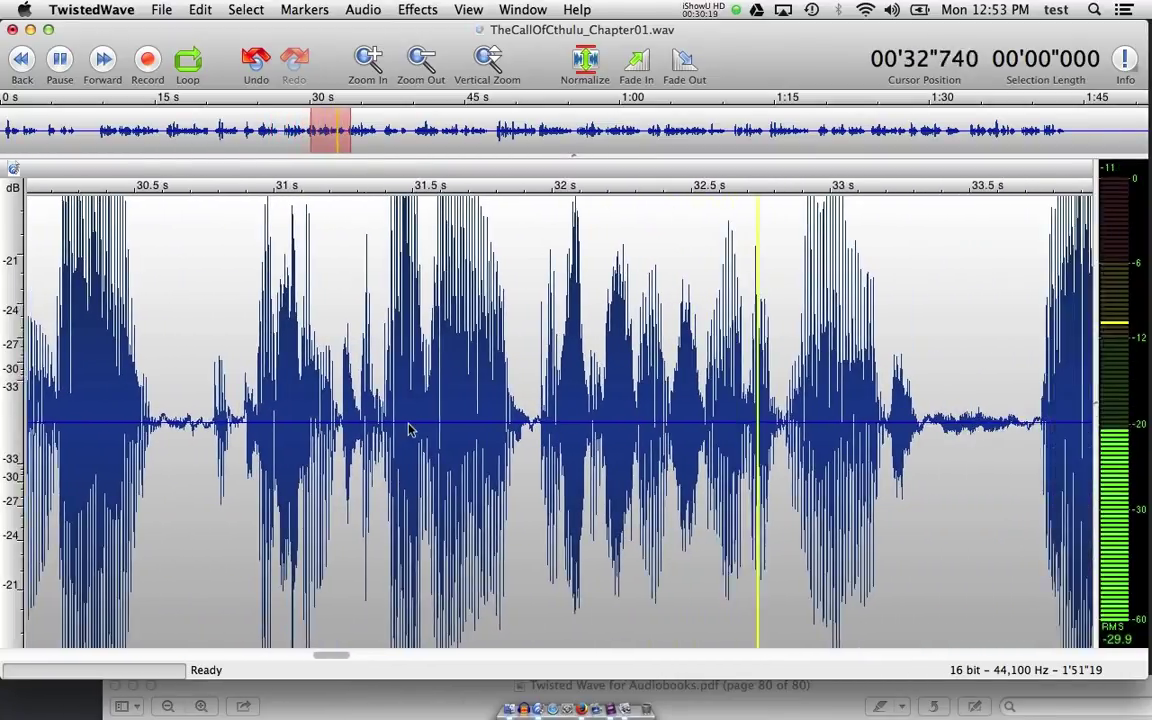
key("space")
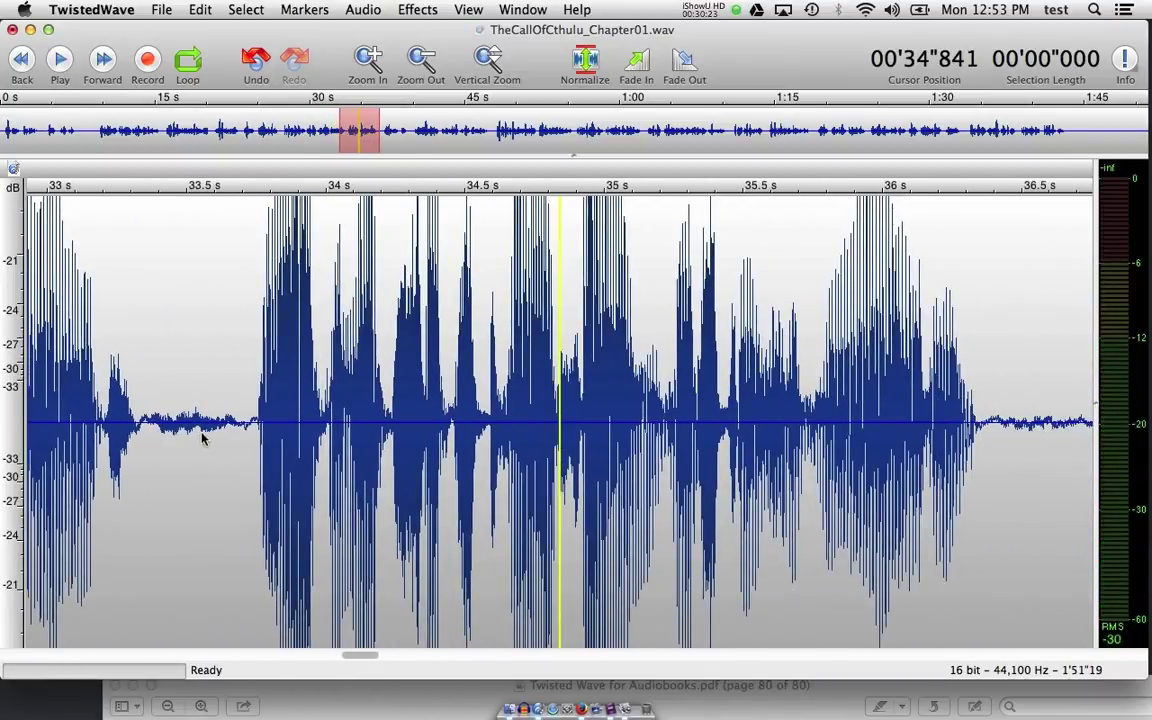
- Play past the next pause and fill it from about 36.4 s to 37.2 s with room tone
left_click(507, 424)
key("space")
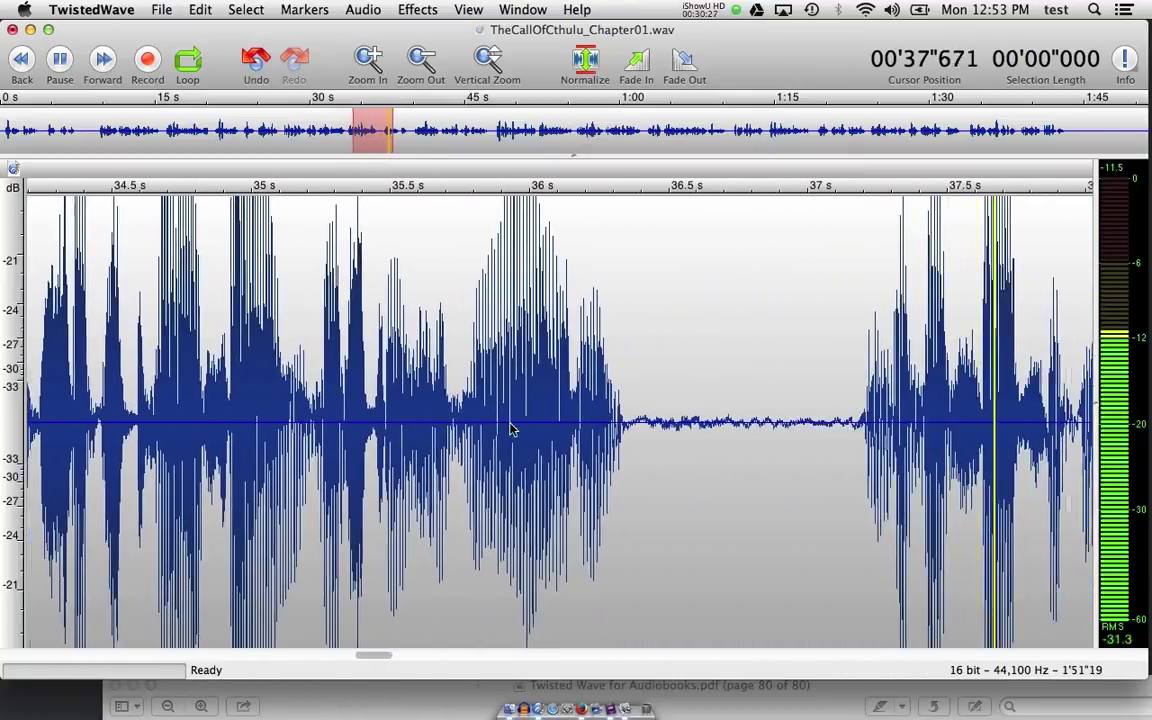
key("space")
left_click_drag(496, 424, 725, 399)
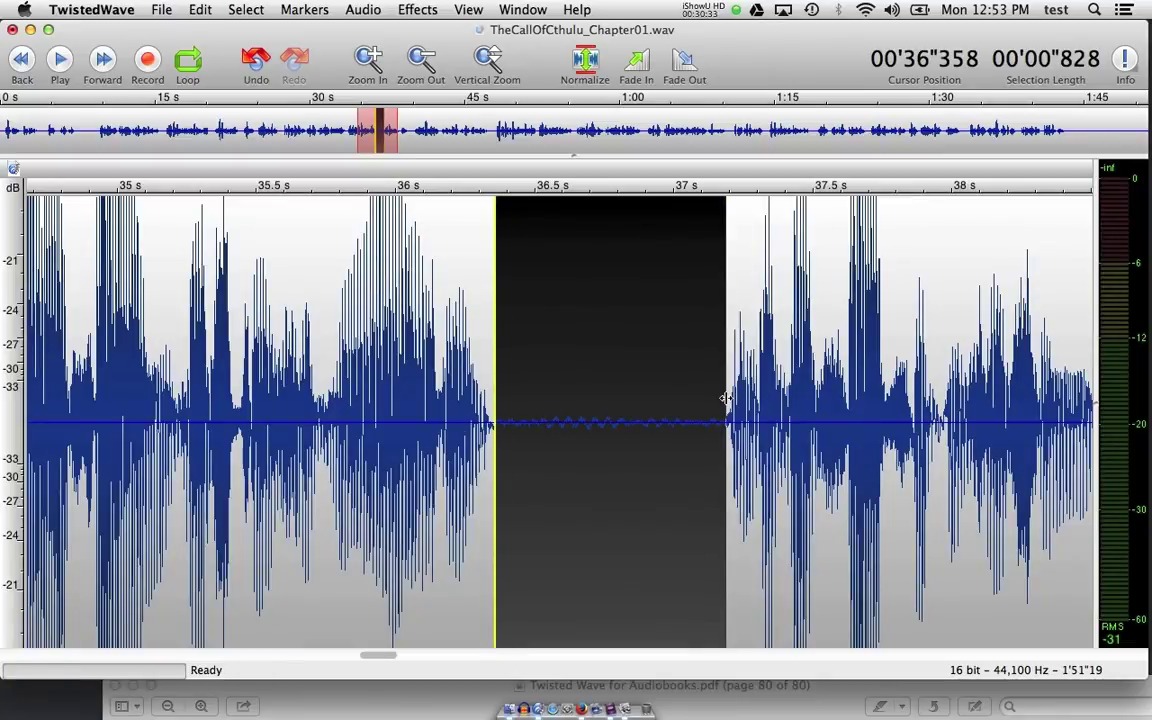
- Shorten the filled pause by deleting the room tone from about 36.8 s to 37.2 s
left_click(596, 393)
left_click_drag(630, 391, 732, 385)
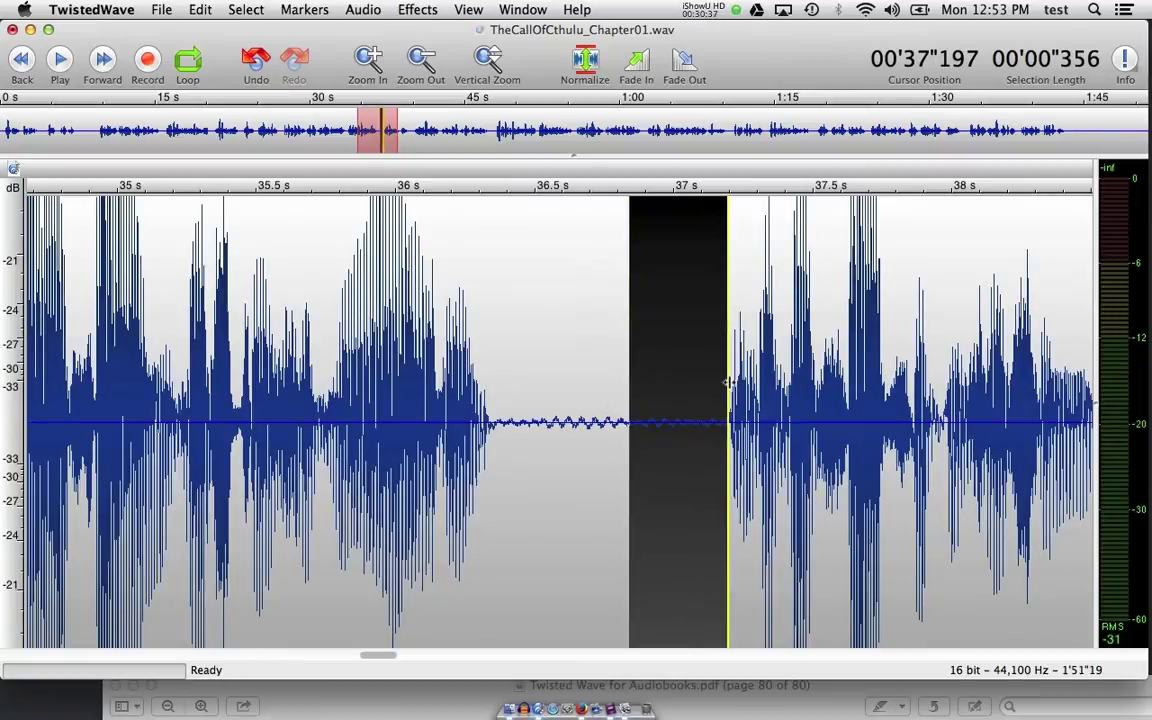
key("Delete")
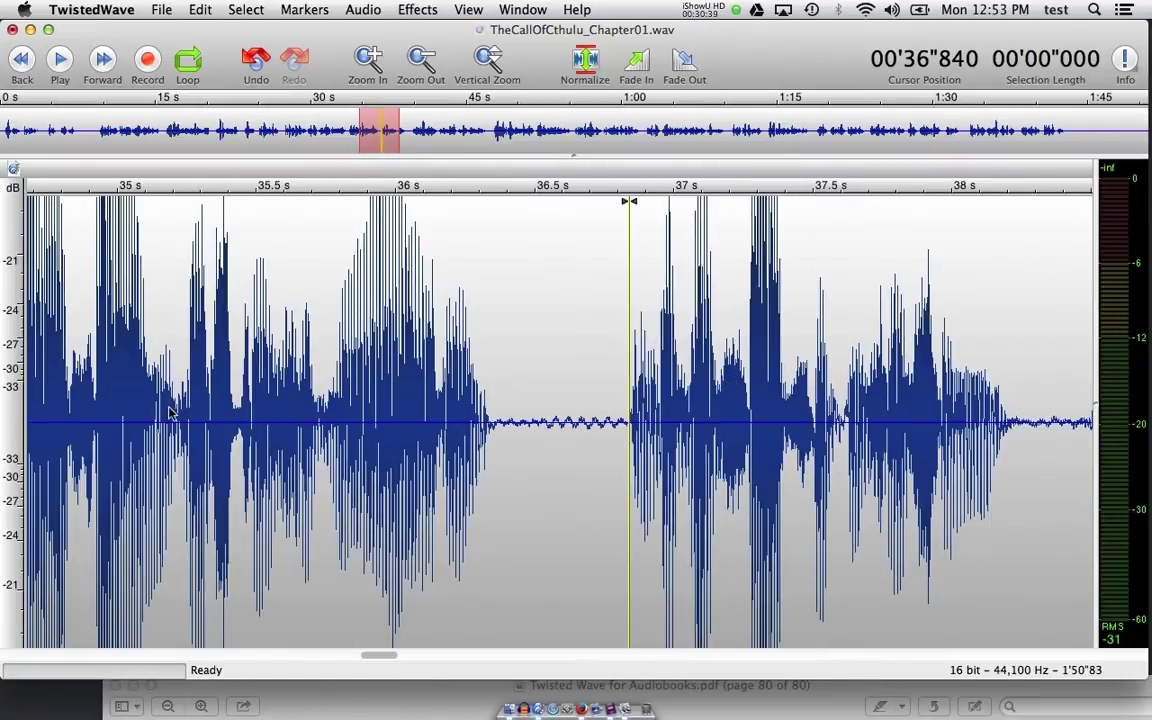
- Play on to the next pause and fill it from about 39.1 s to 39.8 s with room tone
key("space")
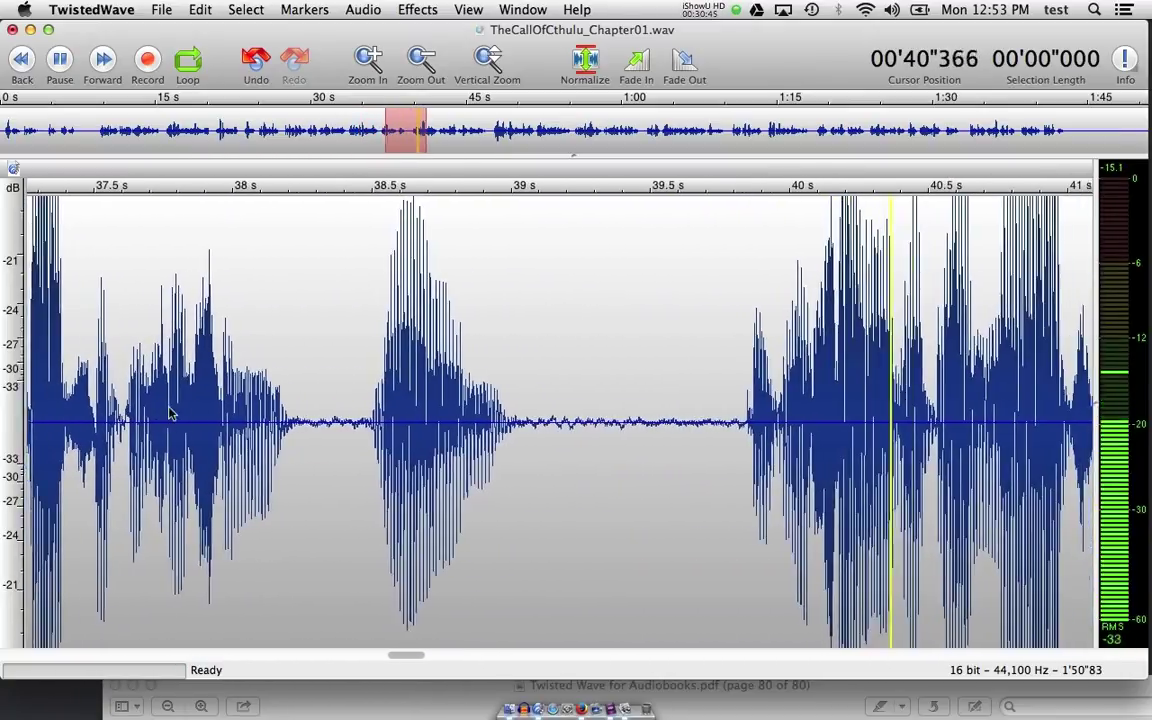
key("space")
left_click_drag(242, 413, 452, 390)
key("Delete")
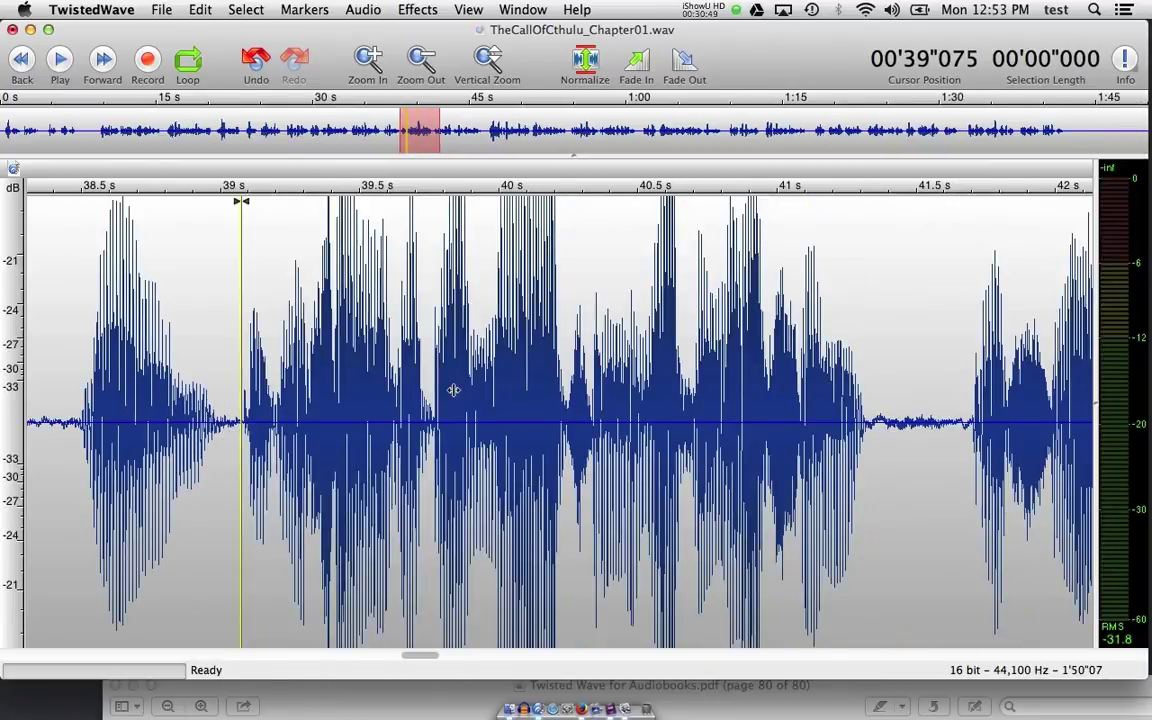
key("super+z")
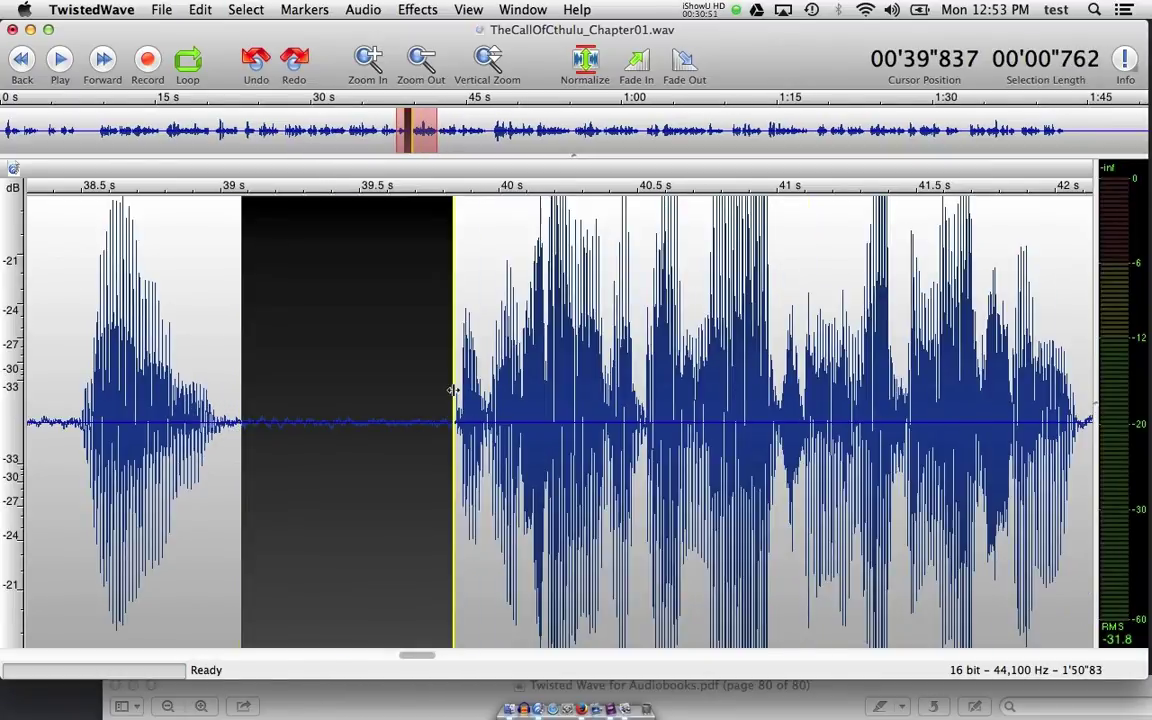
key("super+shift+n")
- Shorten this pause by deleting the room tone from about 39.5 s to 39.8 s
left_click(335, 394)
left_click_drag(350, 390, 453, 376)
key("BackSpace")
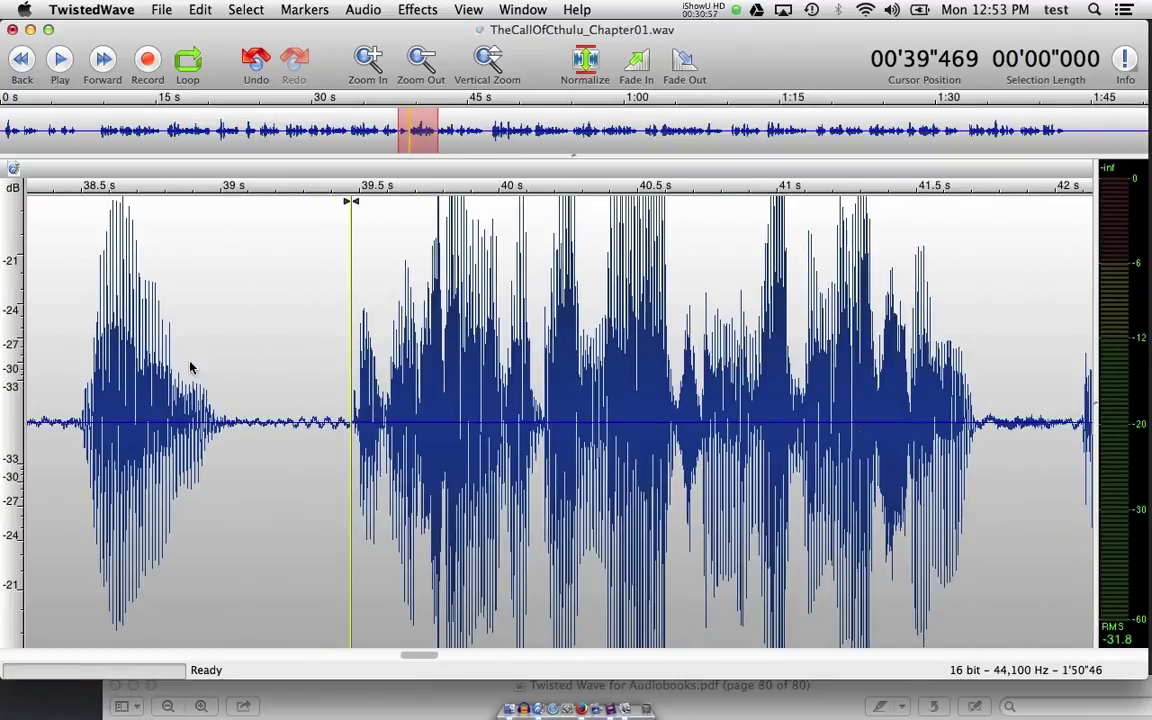
- Play from about 38.5 s to 52.1 s to check the edit and find the next loud breath
left_click(75, 355)
key("space")
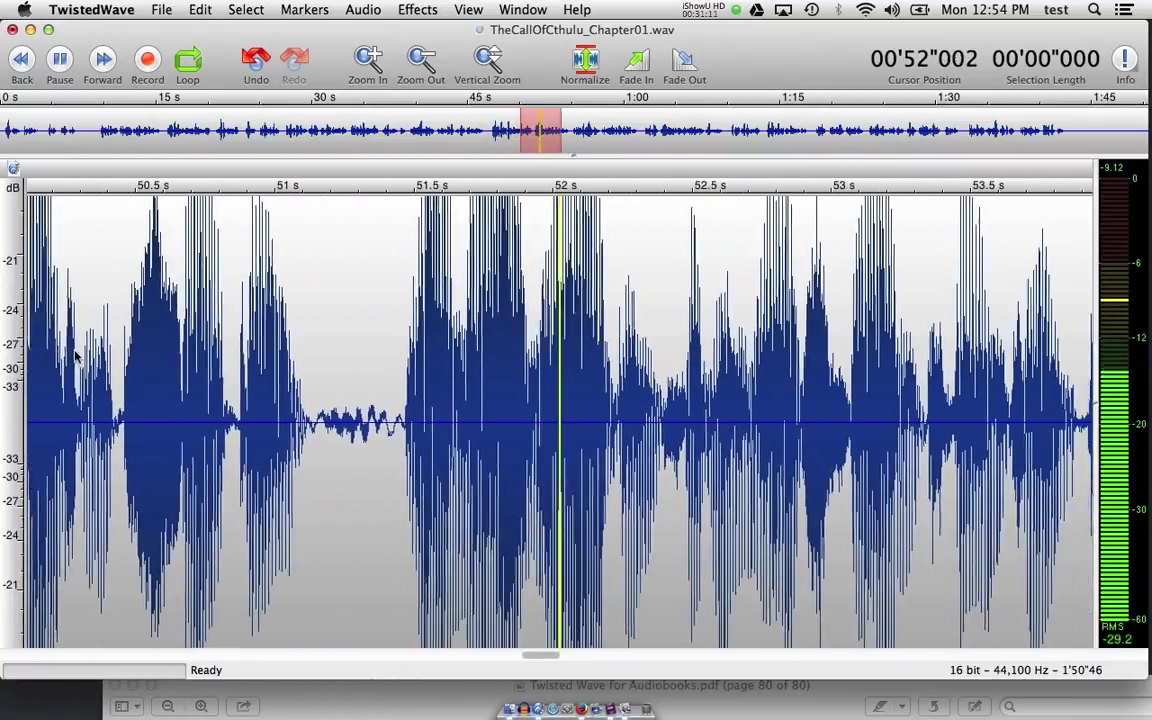
key("space")
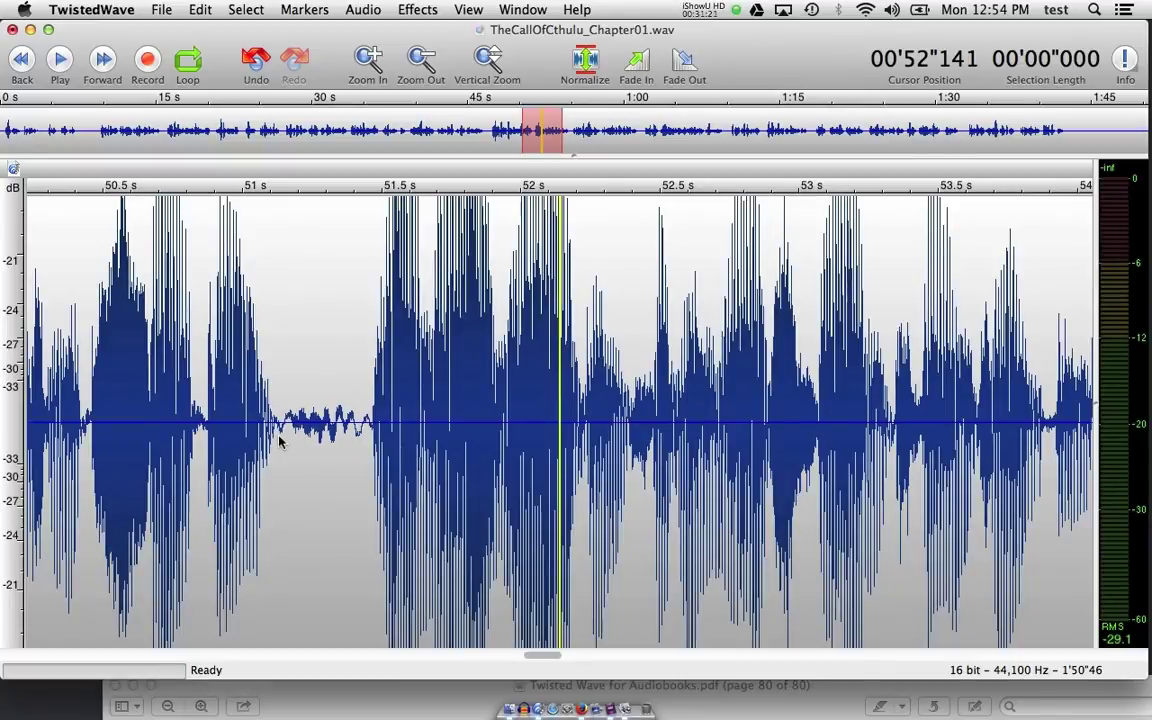
- Select the breath from about 51.1 s to 51.5 s and open the Amplify effect for it
left_click_drag(279, 434, 371, 430)
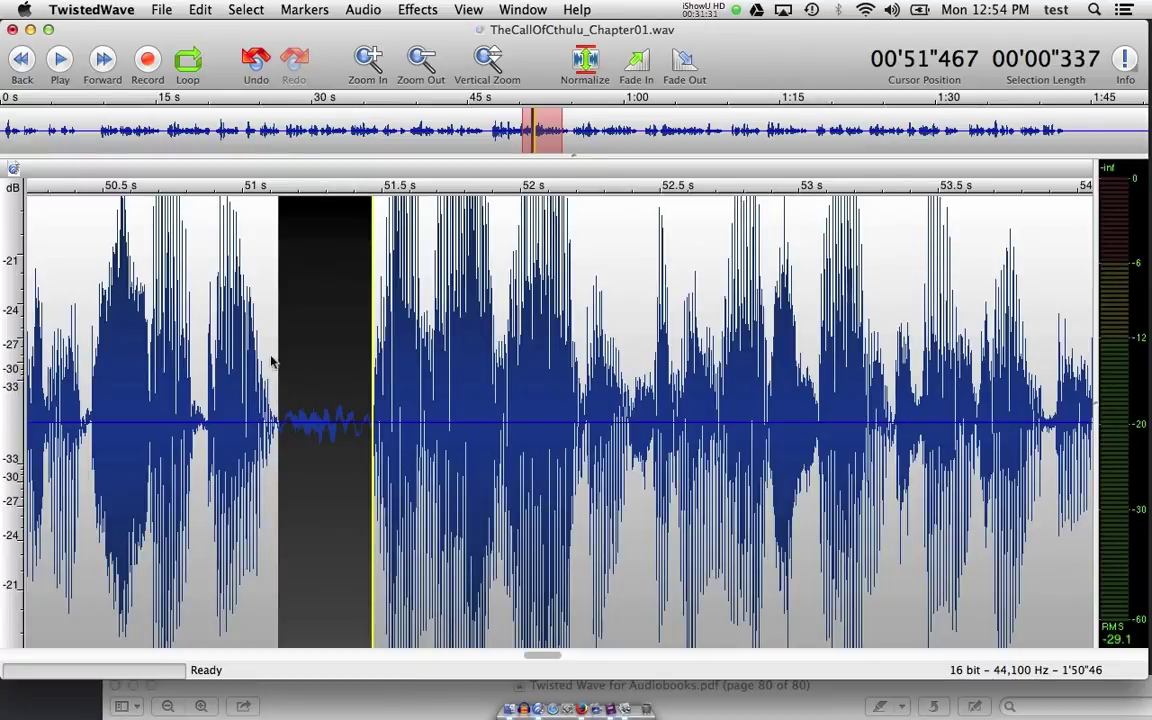
left_click(340, 400)
mouse_move(354, 400)
left_mouse_down()
mouse_move(326, 400)
mouse_move(361, 400)
left_mouse_up()
left_click_drag(275, 410, 370, 405)
left_click(420, 12)
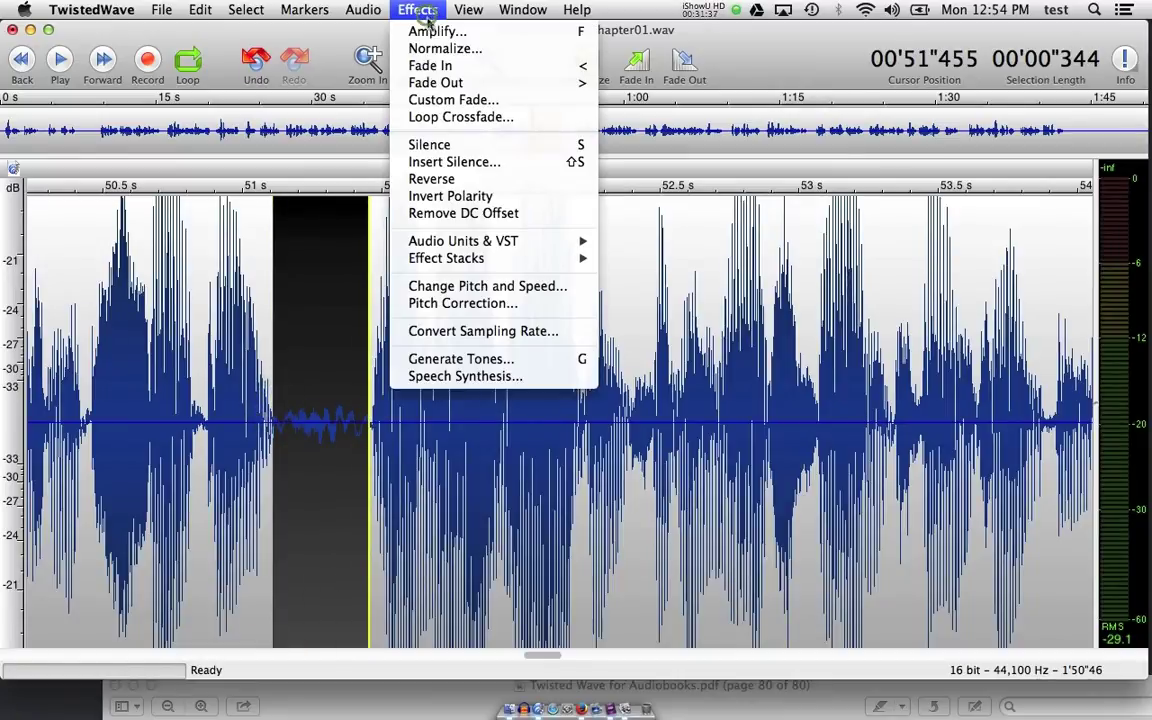
left_click(425, 31)
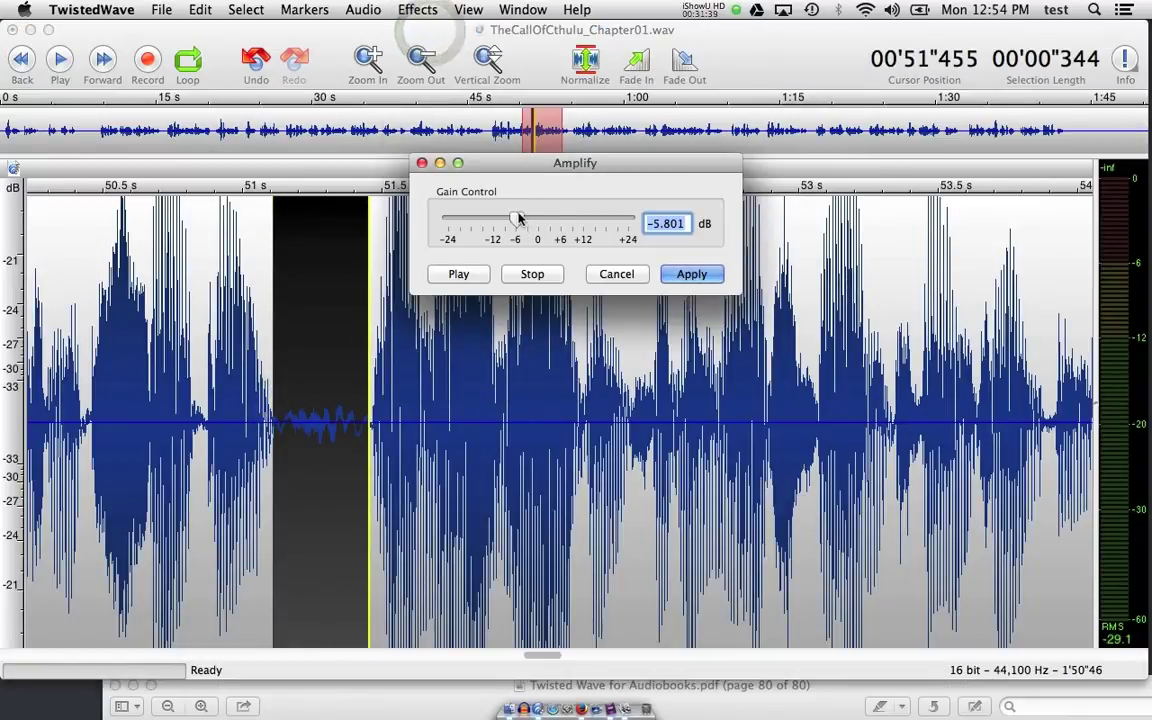
- Reset the Amplify gain to 0 dB
left_click_drag(517, 219, 540, 218)
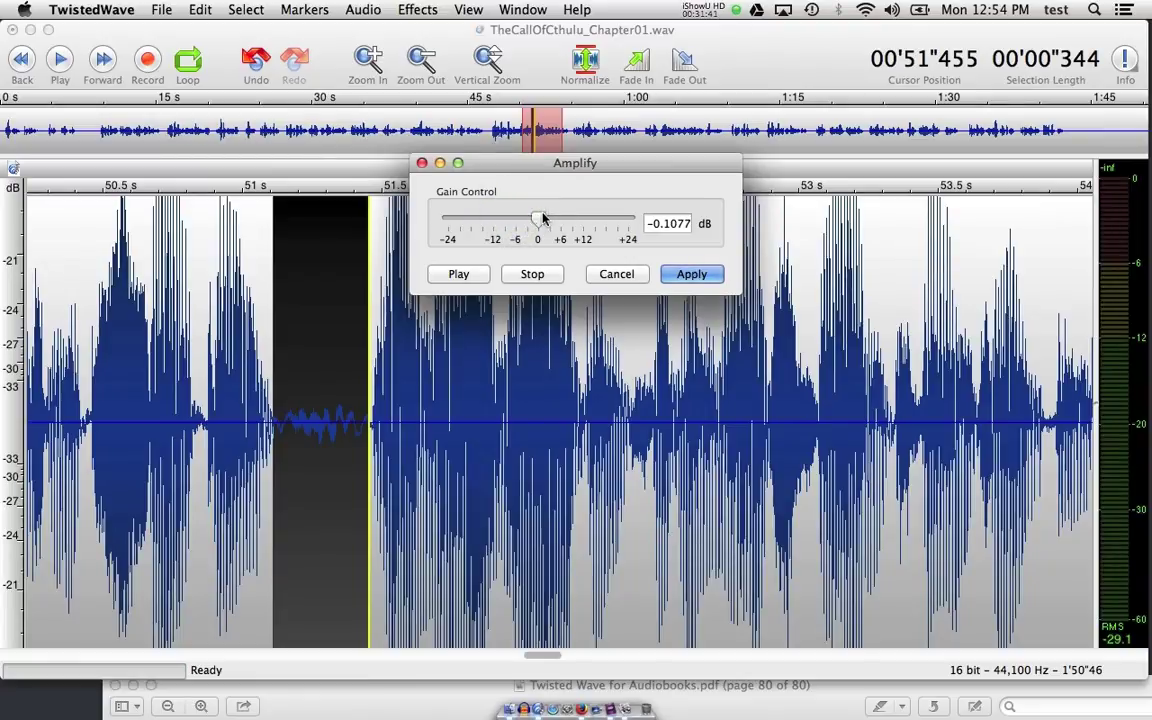
triple_click(676, 220)
key("BackSpace")
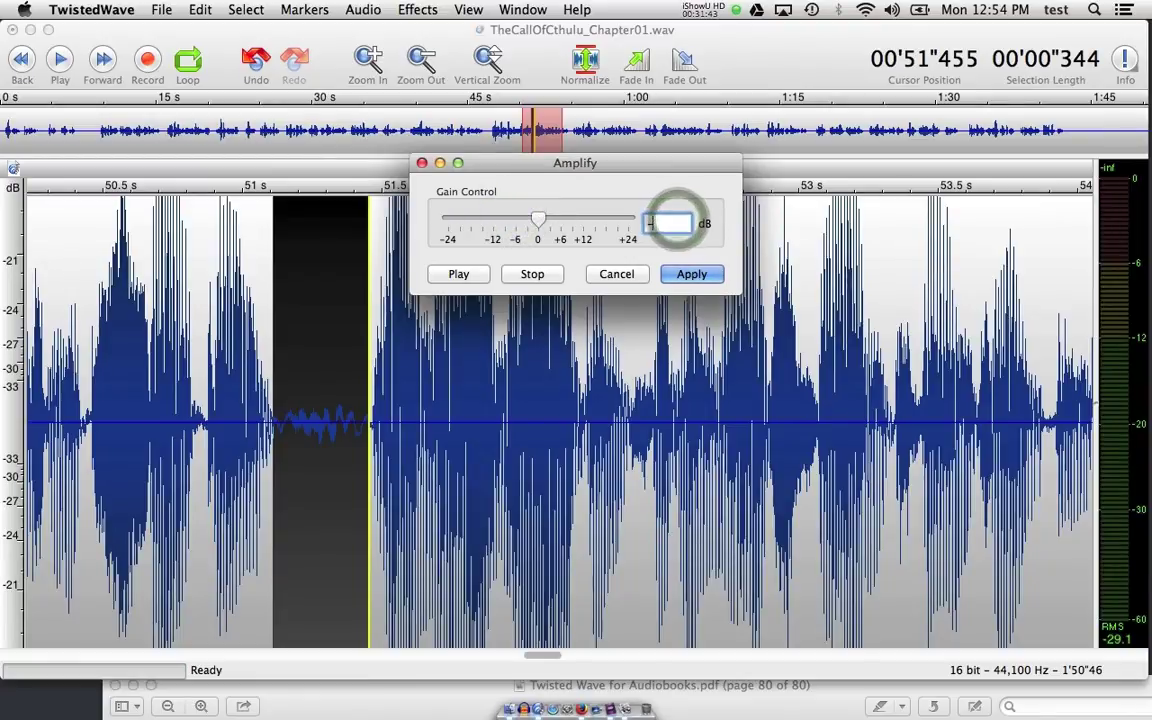
type("0")
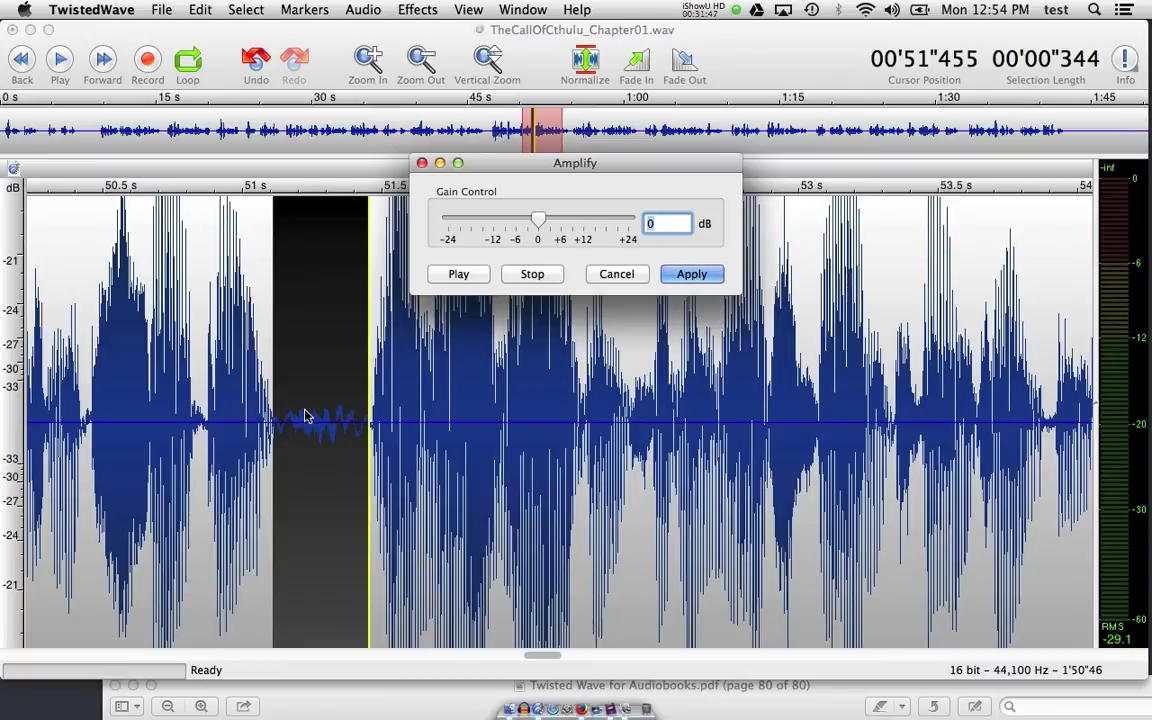
- Lower the gain of the selected breath to about -9 dB and apply it
left_click(541, 219)
left_click_drag(541, 219, 535, 220)
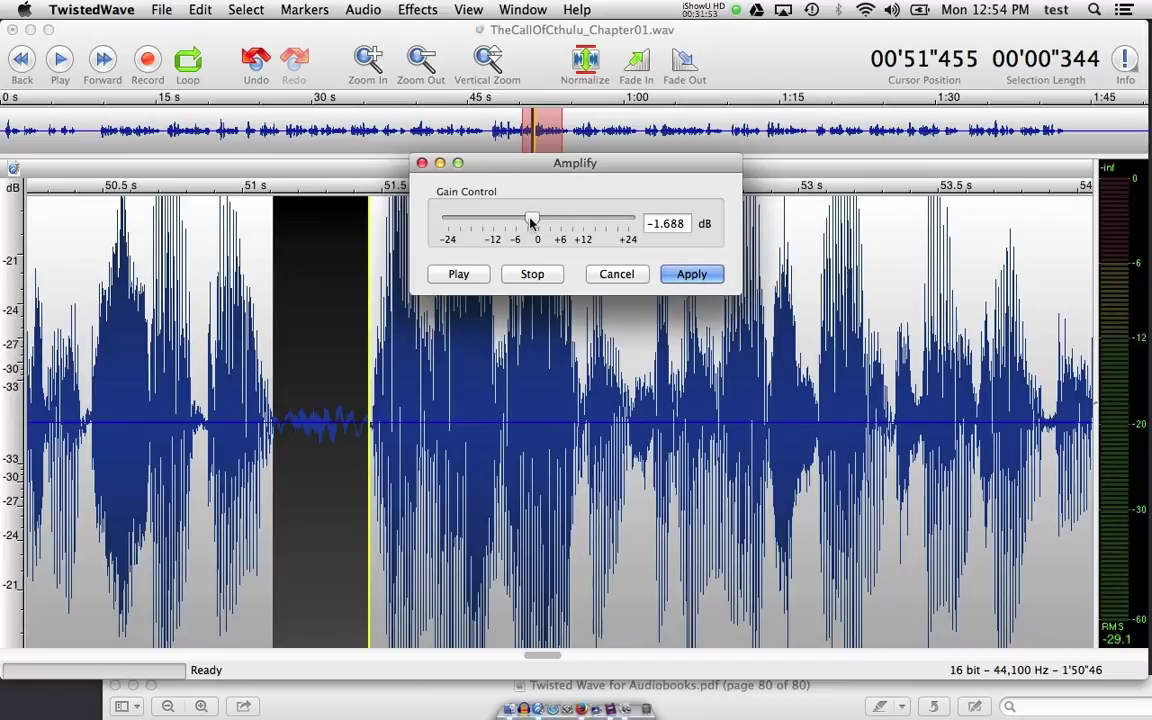
left_click_drag(533, 220, 526, 222)
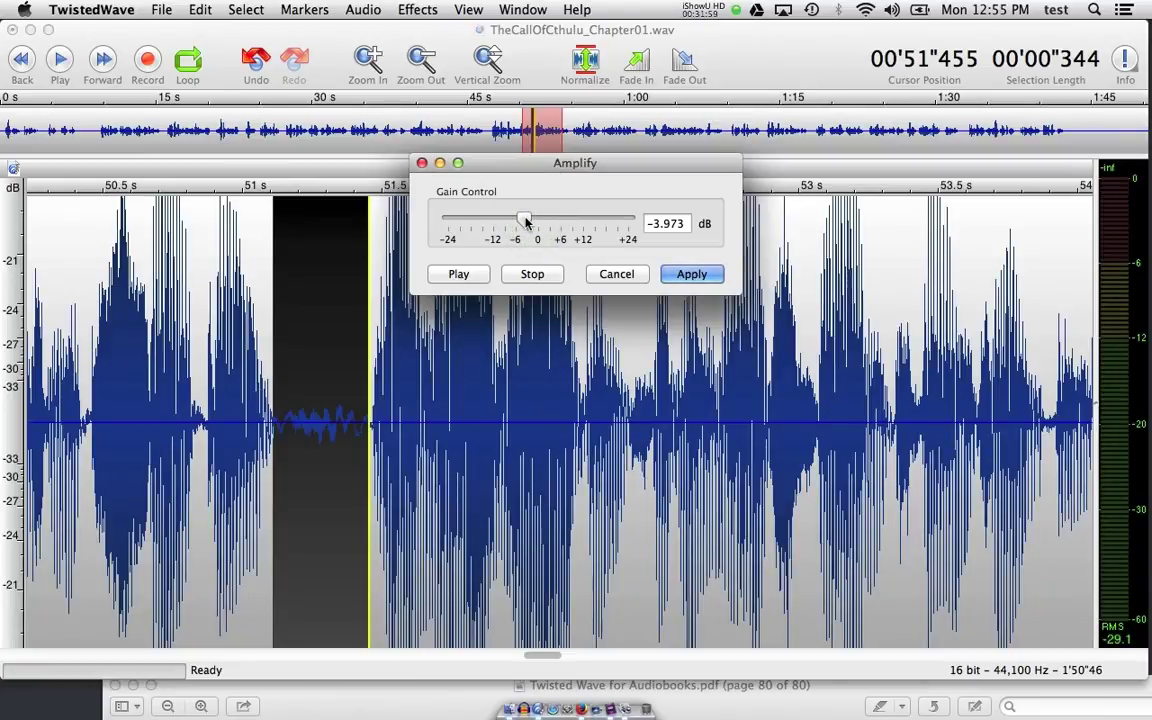
left_click_drag(526, 222, 509, 222)
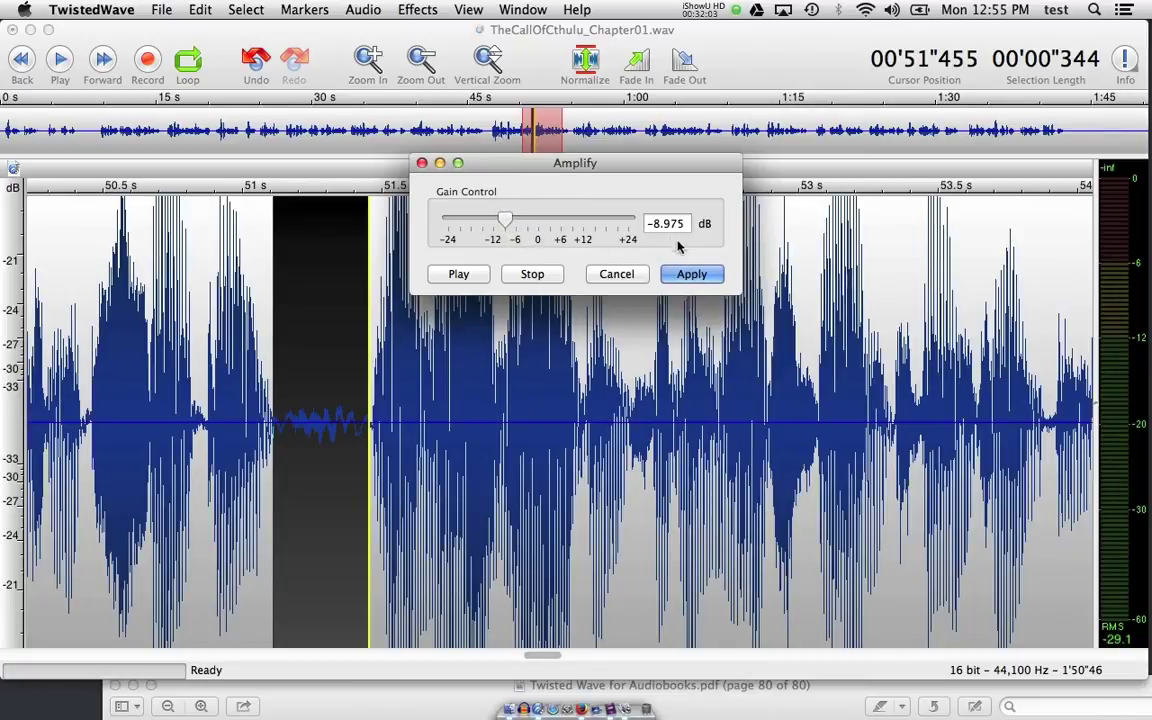
left_click(692, 276)
- Play on from just before the softened breath and fill the pause from about 1:01.2 to 1:02.0 with room tone
left_click(68, 418)
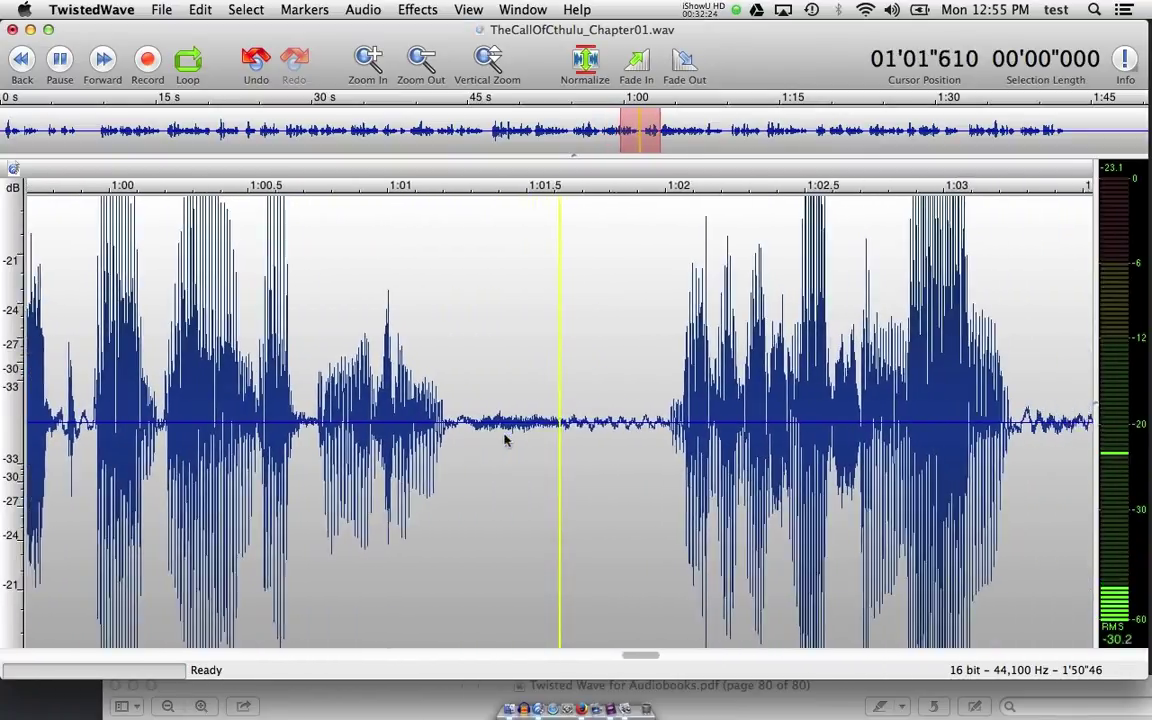
key("space")
left_click_drag(291, 428, 488, 397)
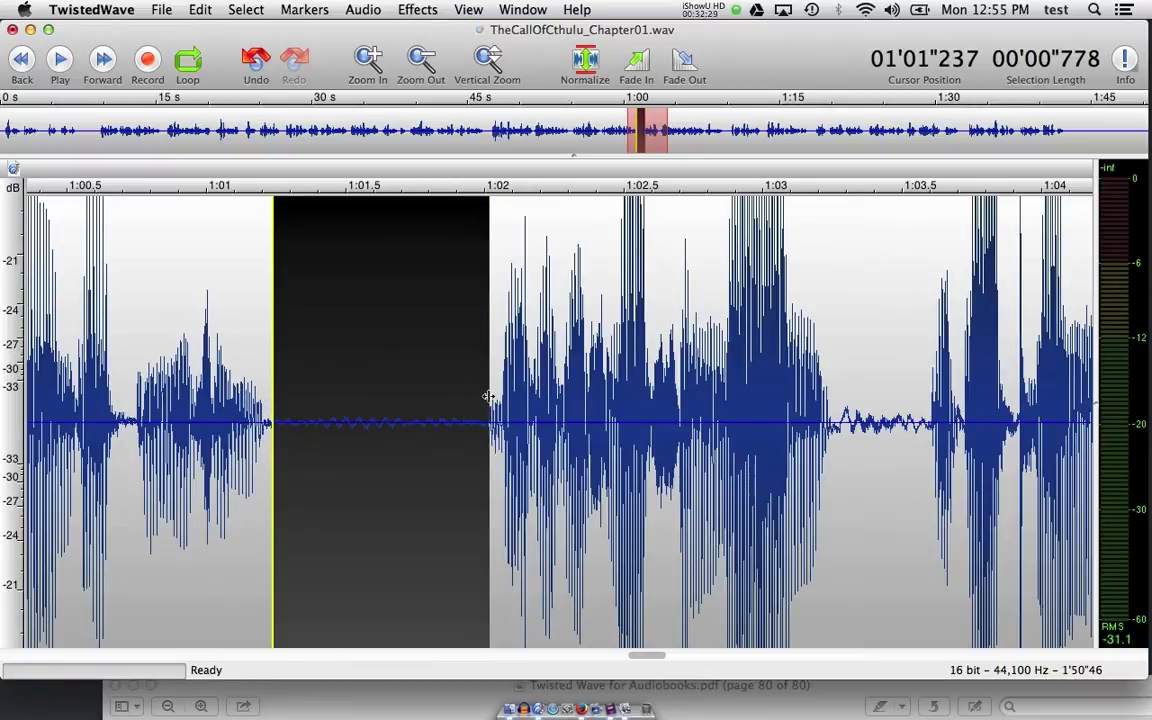
- Play on to about 1:27.6 and fill the pause from about 1:26.9 to 1:27.3 with room tone
left_click(88, 390)
key("space")
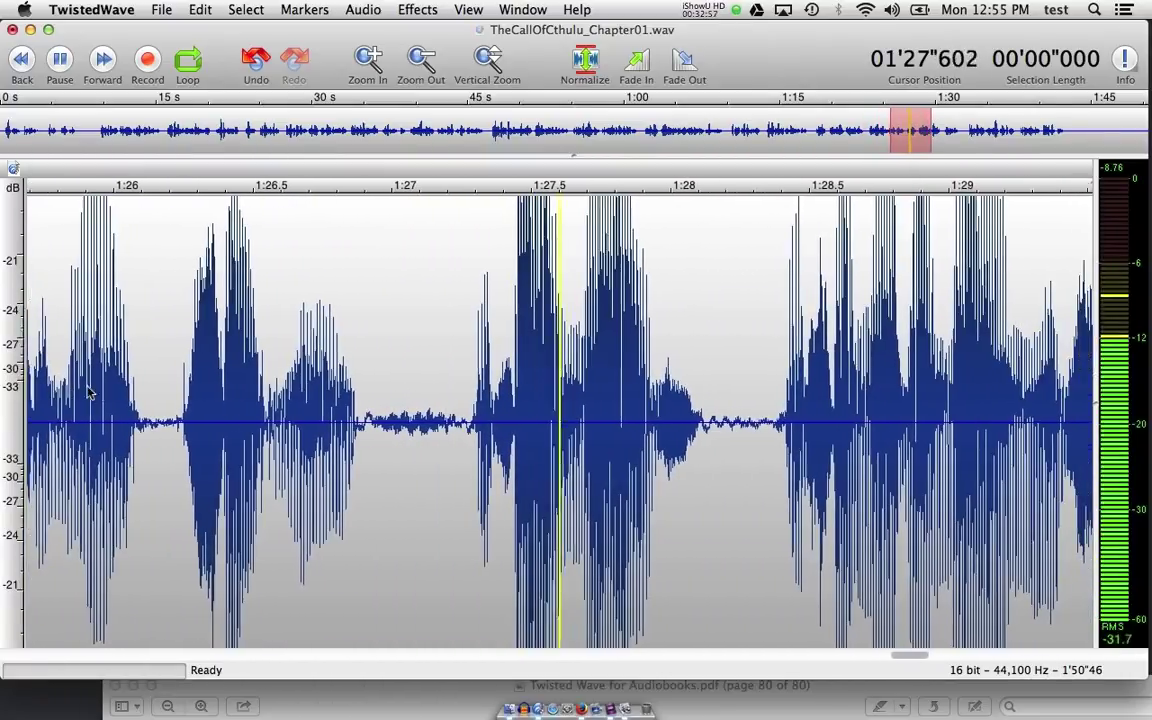
key("space")
left_click_drag(238, 420, 352, 417)
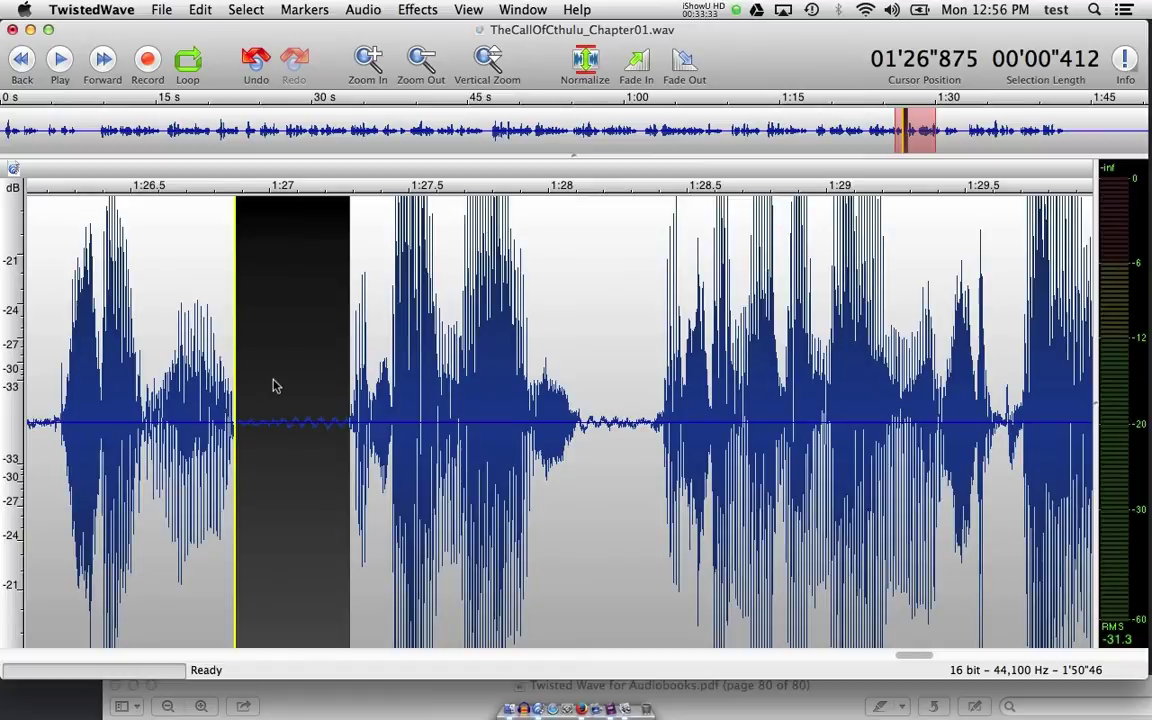
left_click(372, 388)
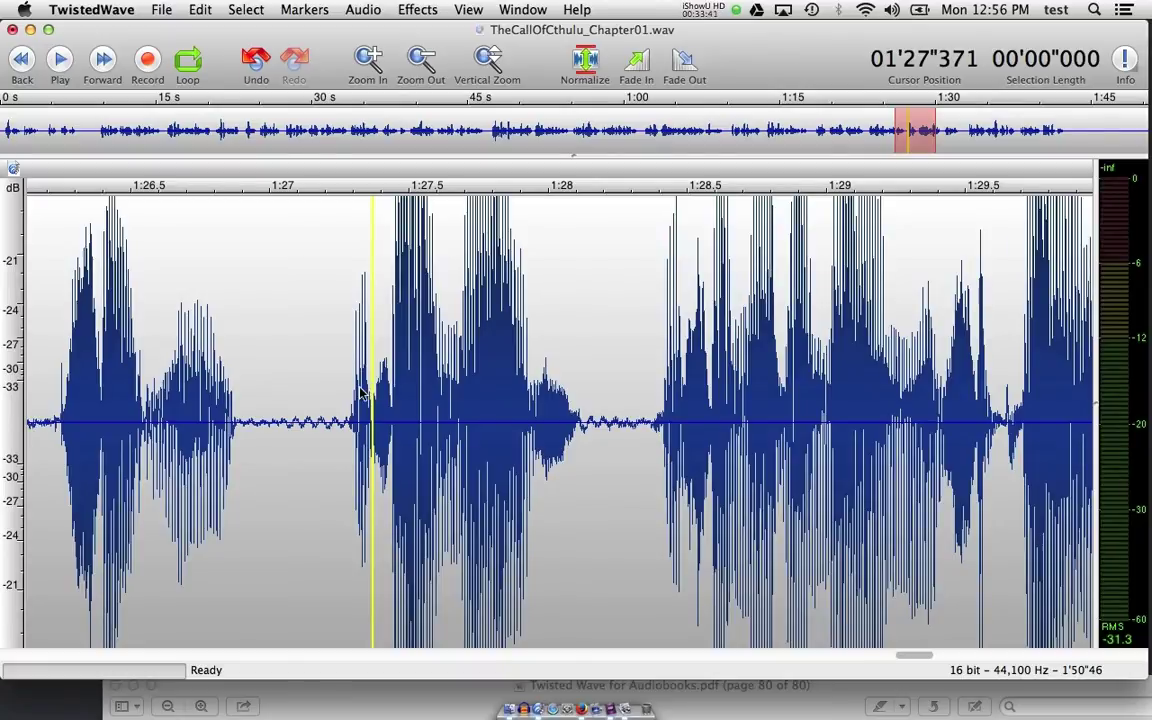
- Add a marker at about 1:23.6, at the end of the pause, and name it 25
scroll(362, 393, "left", 10)
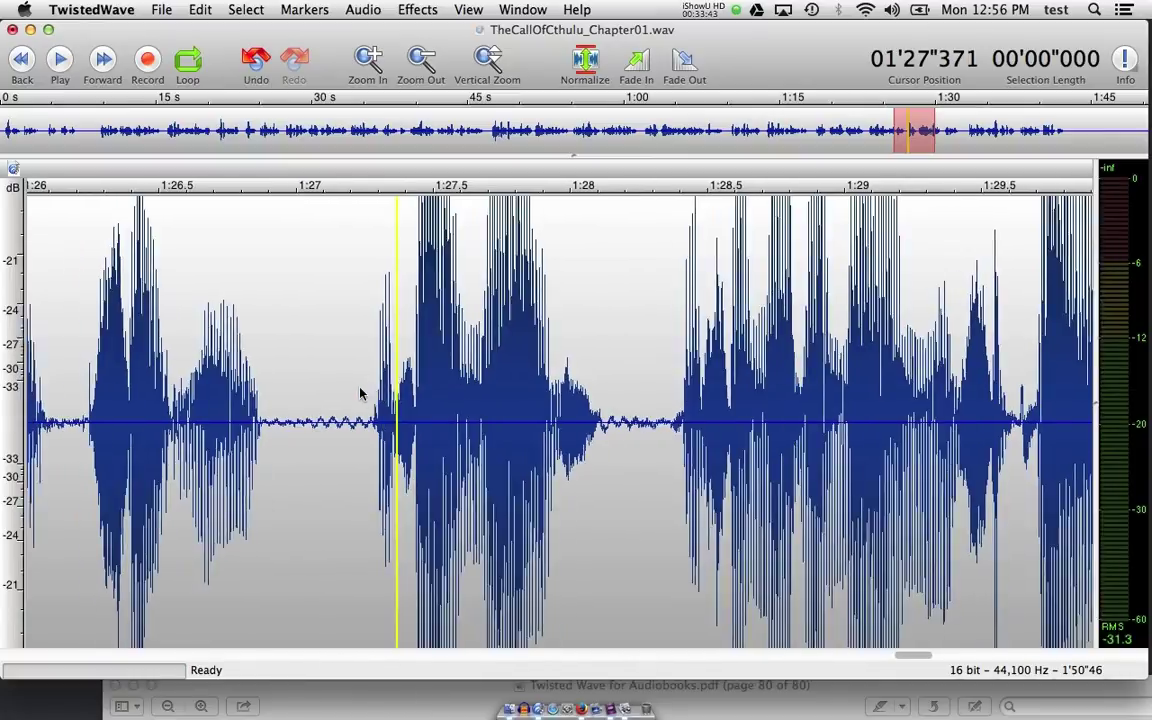
scroll(362, 393, "left", 5)
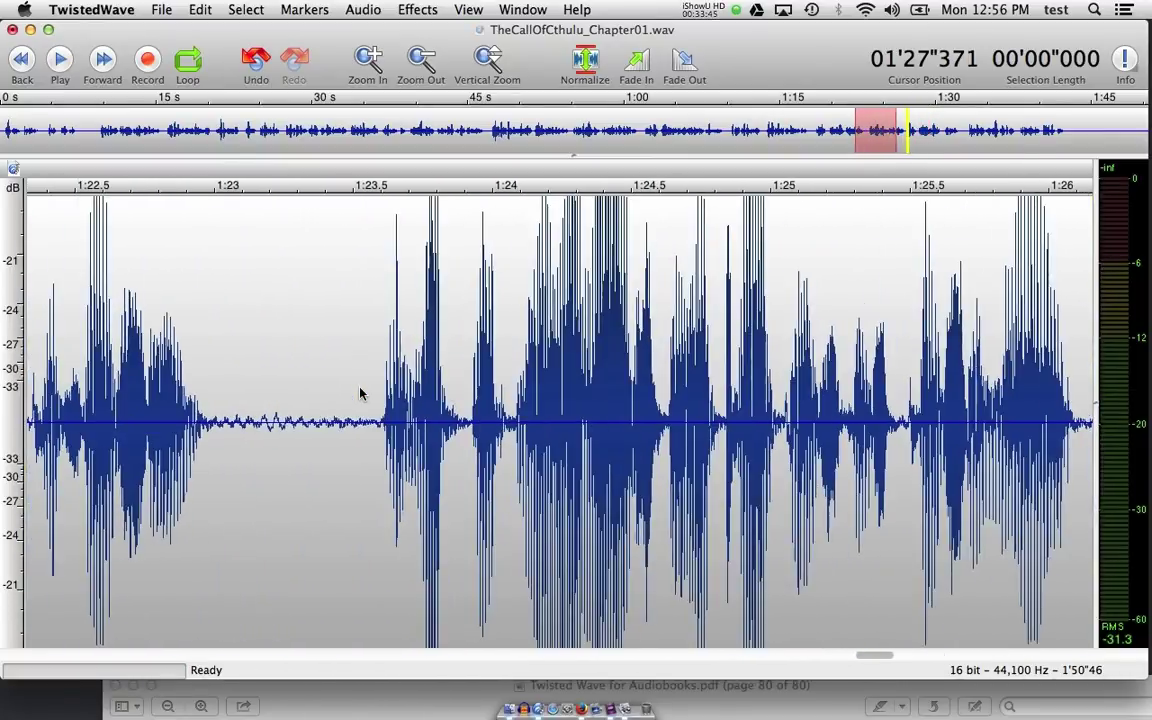
left_click(376, 386)
key("m")
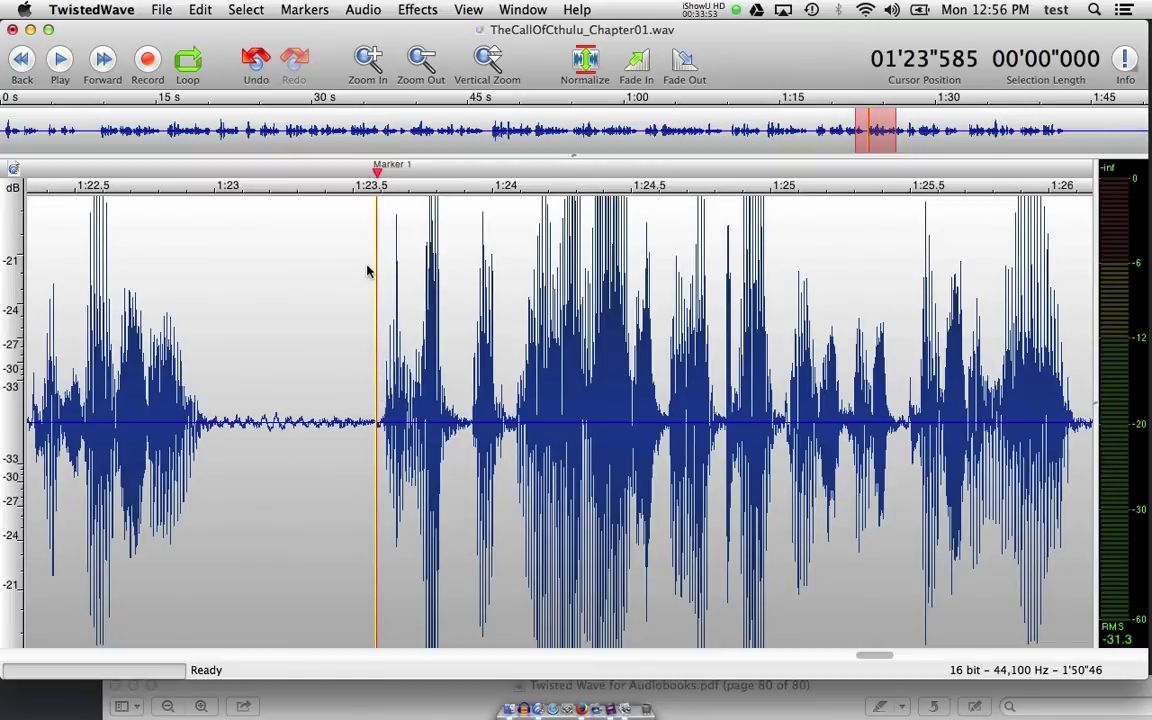
double_click(378, 176)
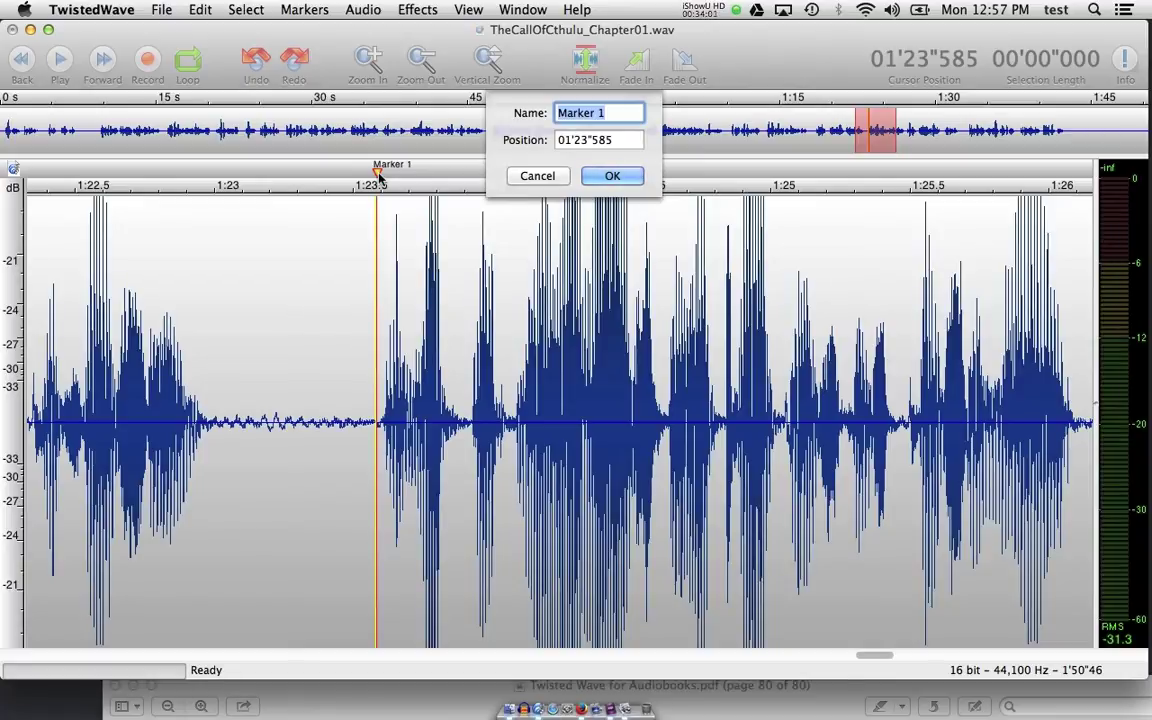
type("25")
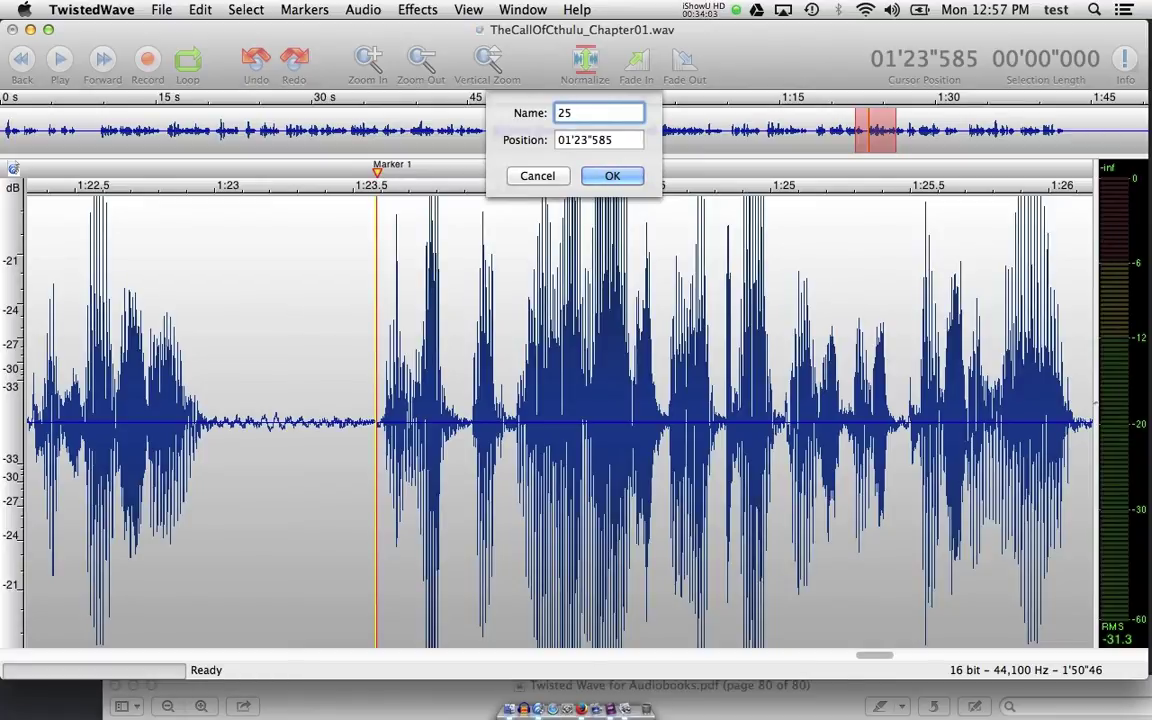
key("Return")
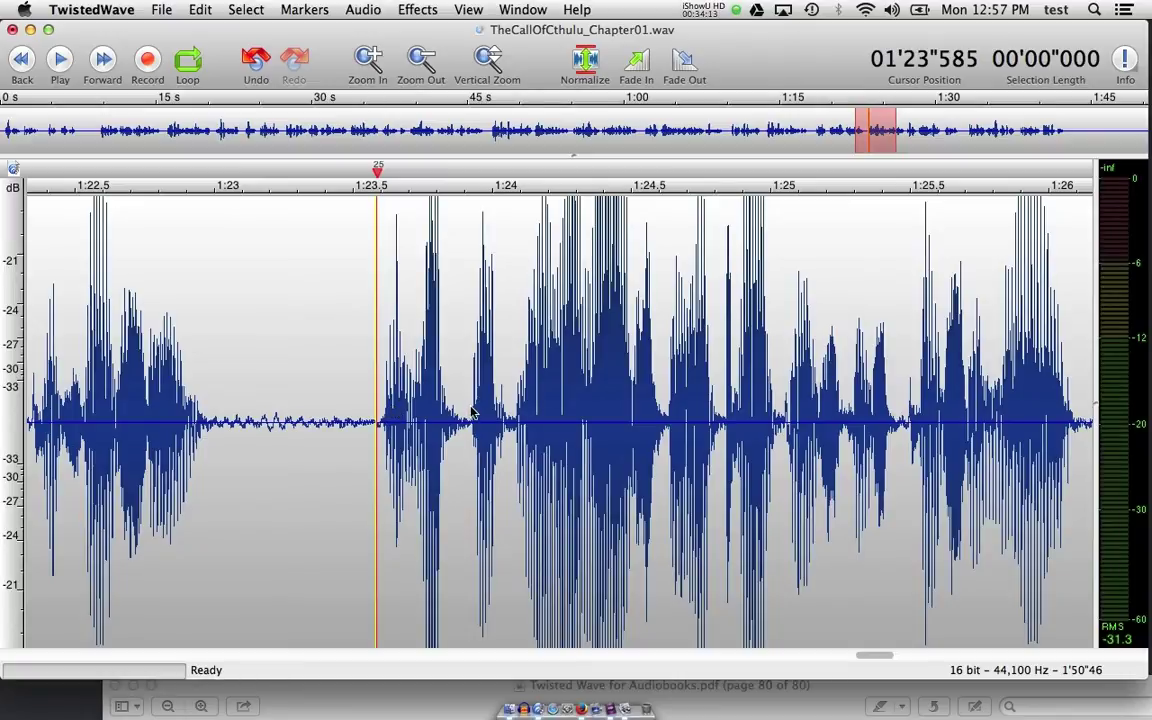
- Record a new take inserted at marker 25 and delete the old audio after it, from about 1:26.8 to 1:29.0
scroll(470, 411, "right", 10)
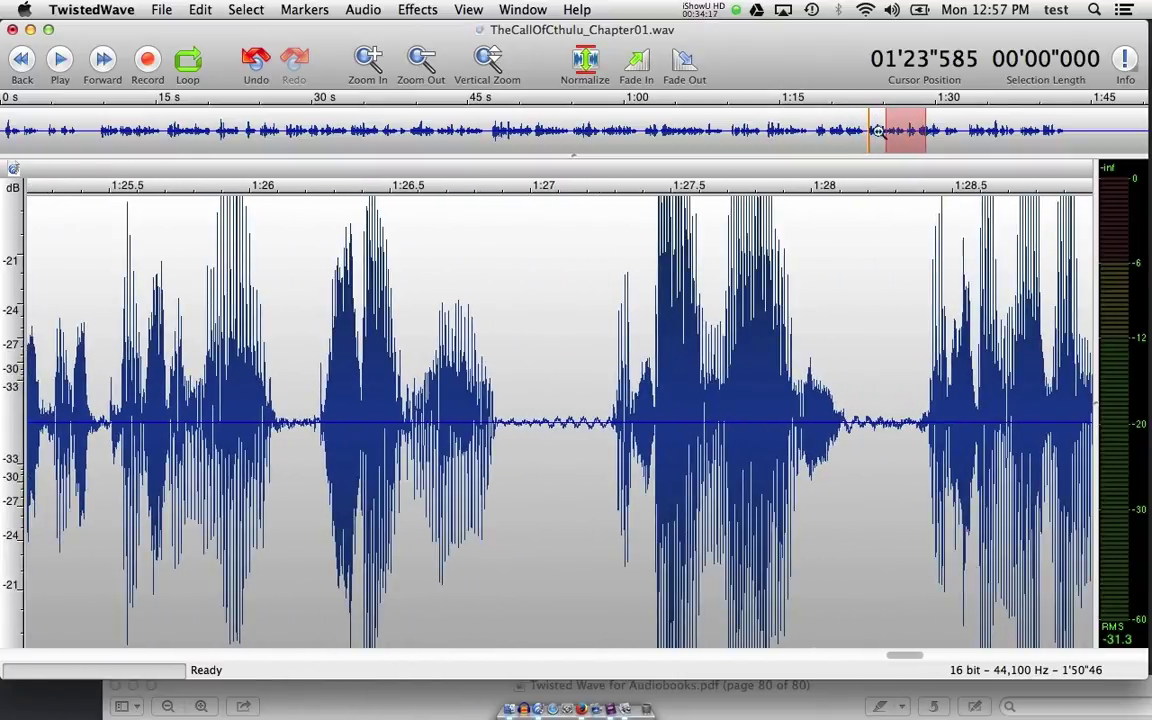
left_click_drag(905, 140, 875, 141)
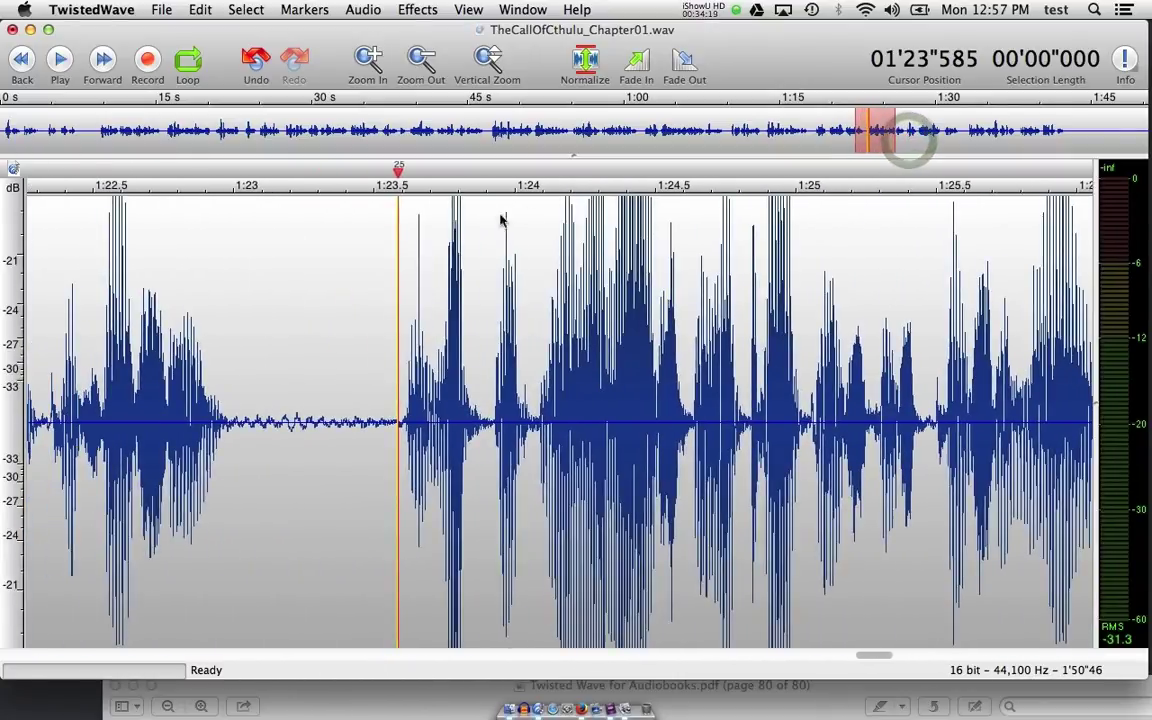
left_click(397, 400)
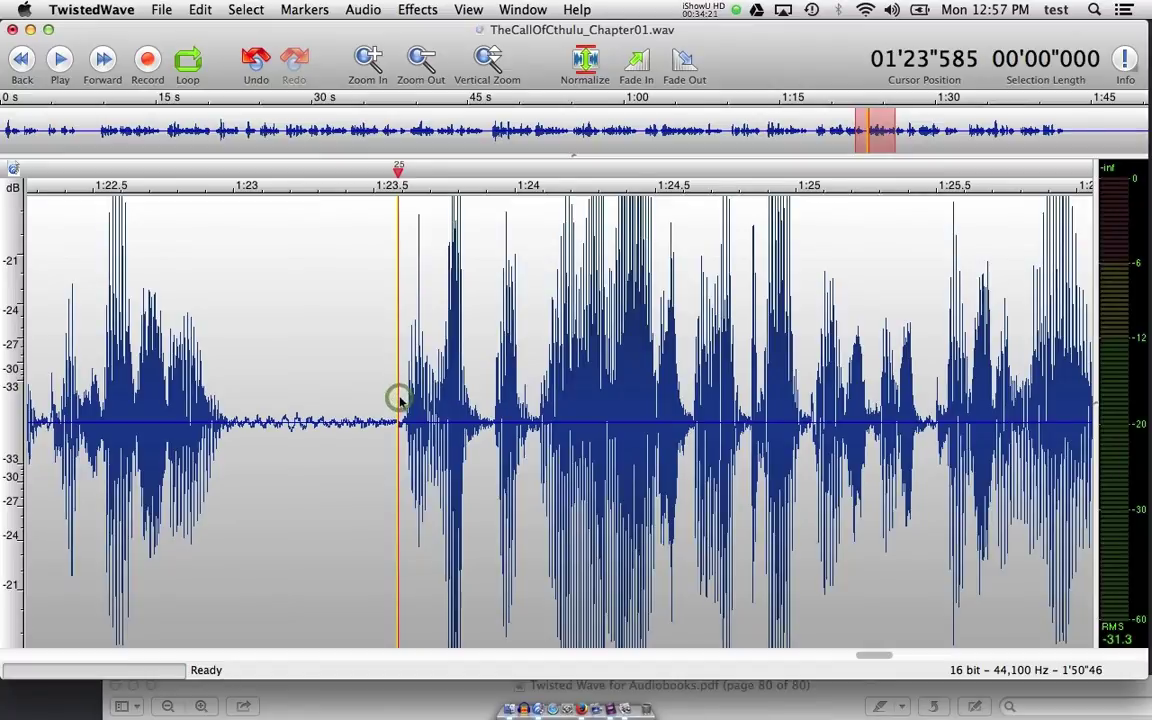
key("super+r")
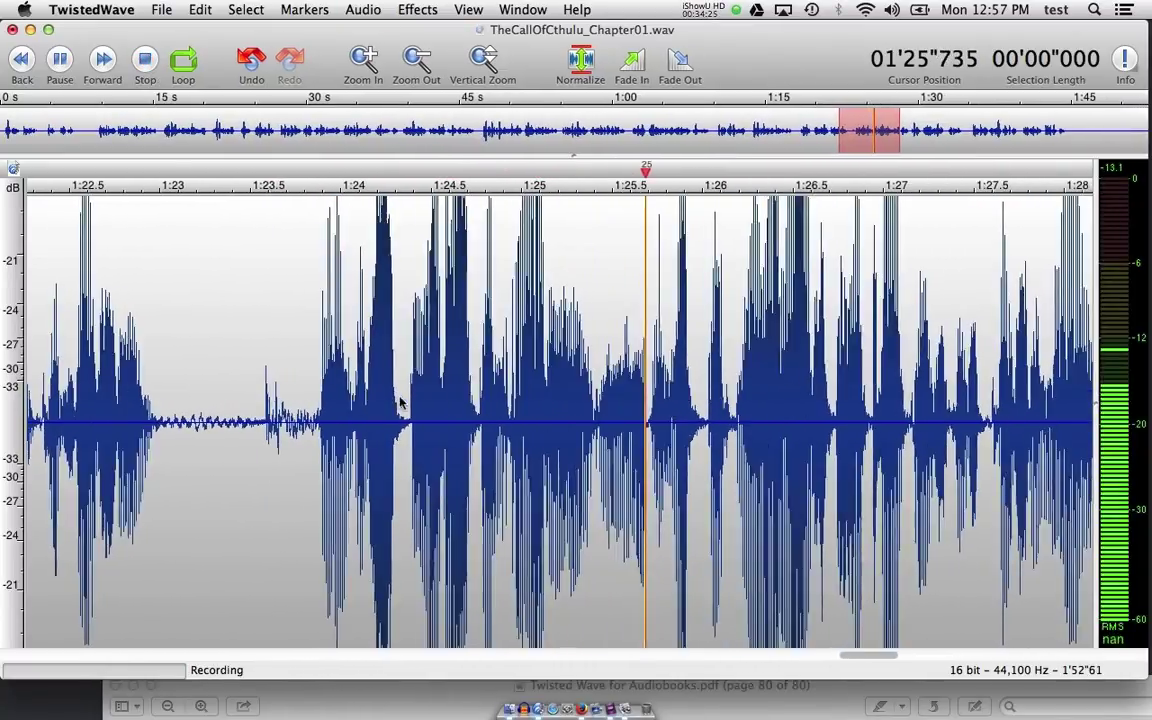
key("space")
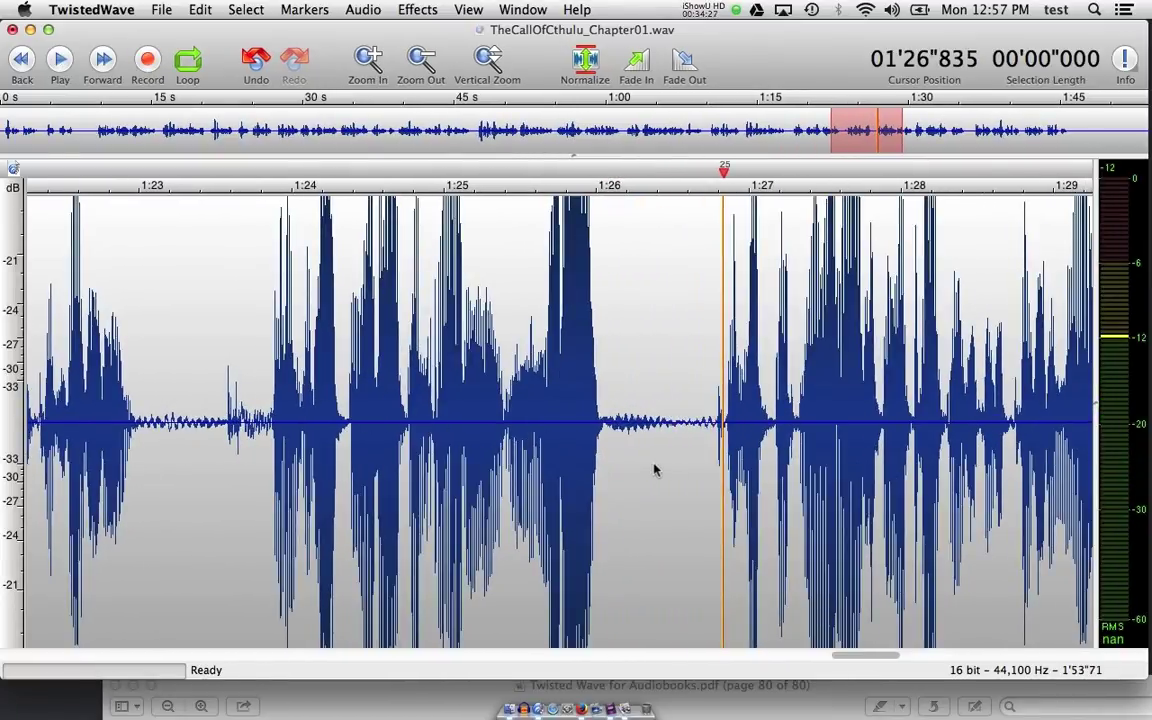
left_click_drag(712, 420, 1058, 411)
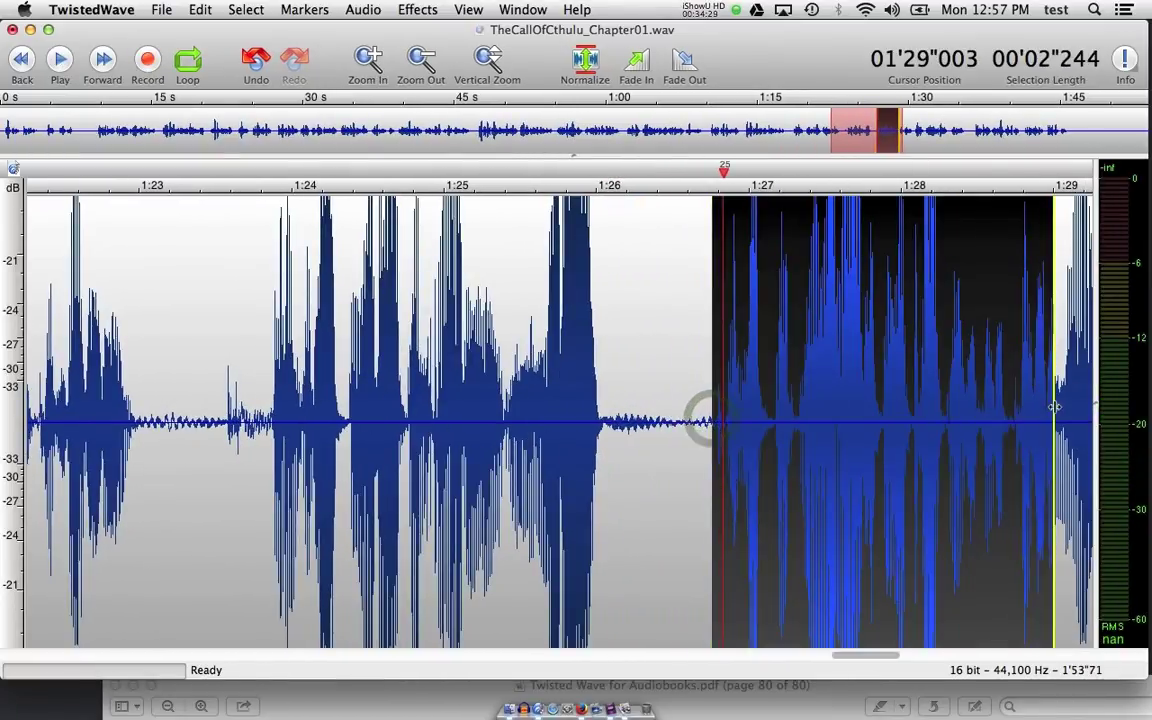
key("Delete")
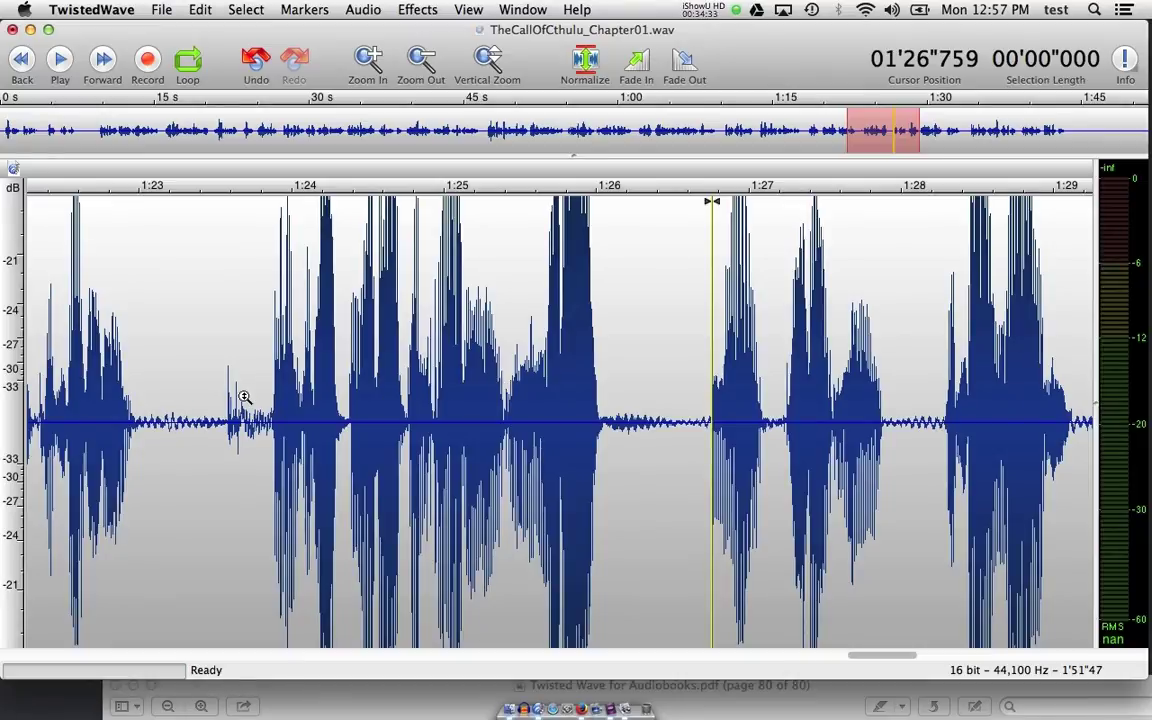
- Undo the deletion, the inserted recording and the marker renaming, and remove the marker
key("super+z")
key("super+z")
key("super+z")
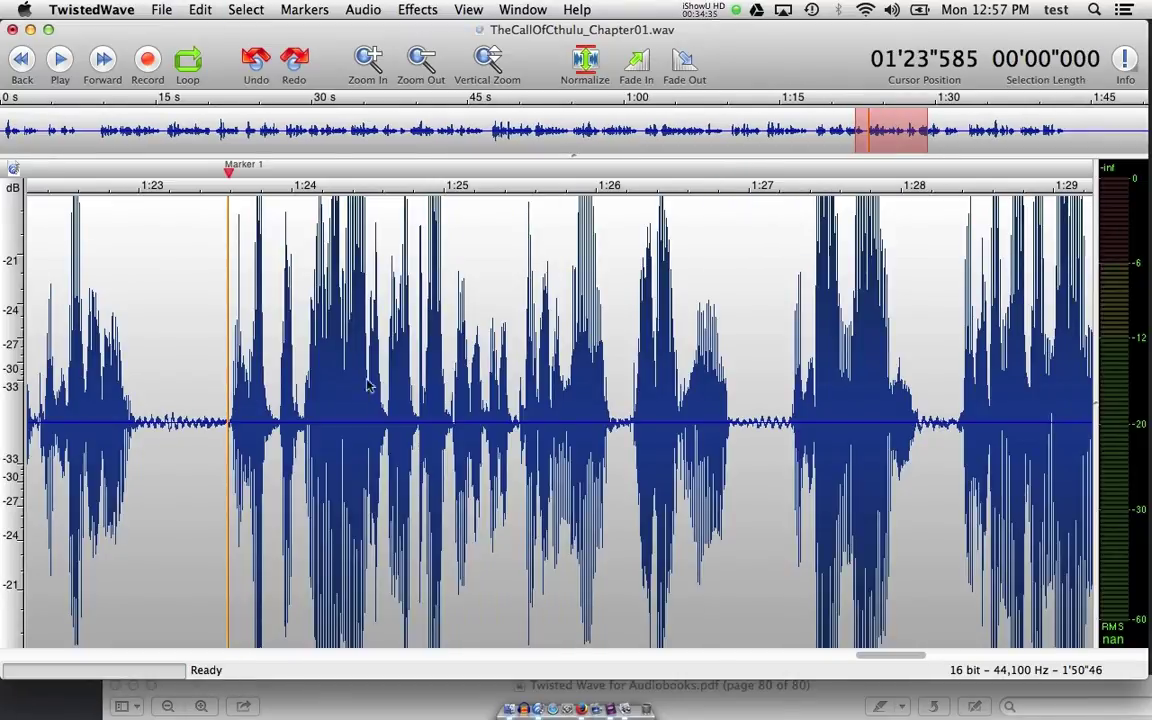
left_click_drag(229, 174, 231, 226)
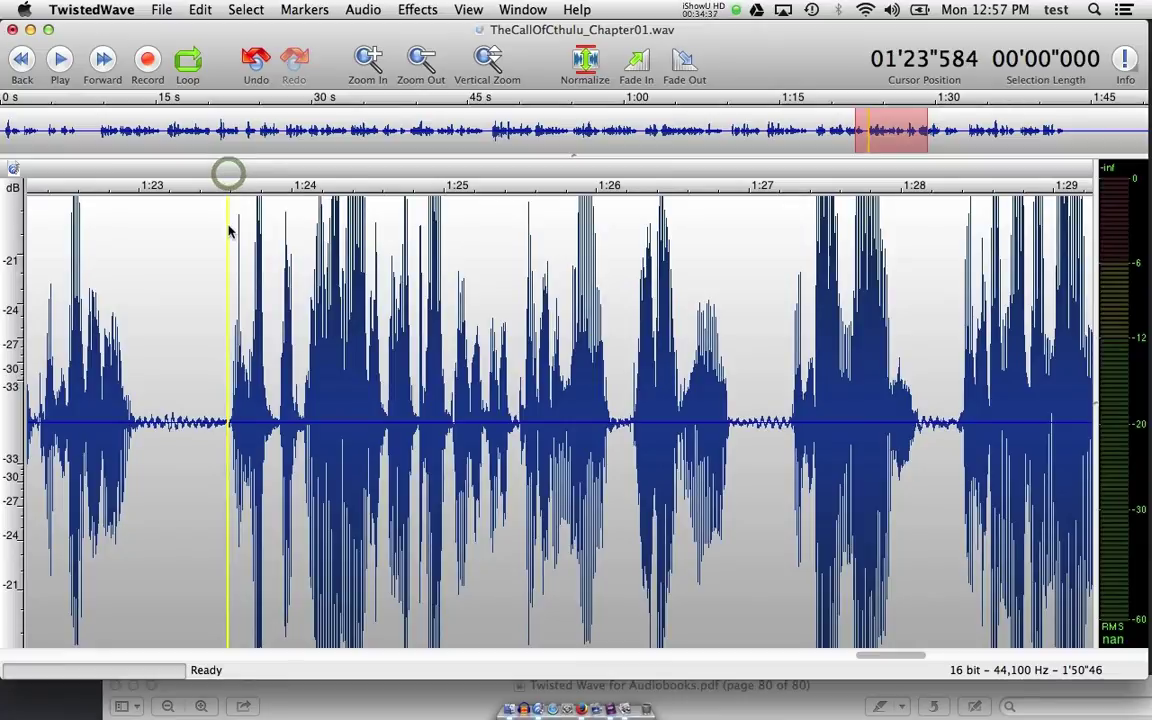
- Play on from about 1:31, fill the pause from about 1:37.5 to 1:38.2 with room tone, and replay it to check the edit
scroll(247, 443, "right", 5)
scroll(247, 443, "right", 3)
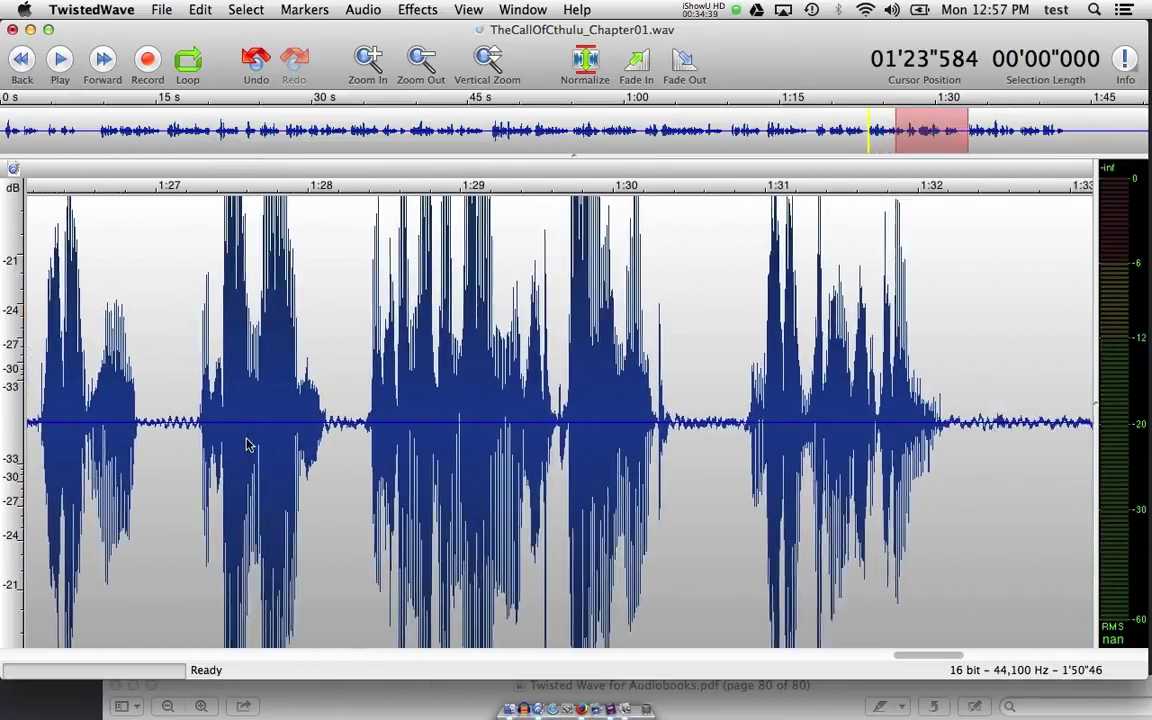
left_click(757, 425)
key("space")
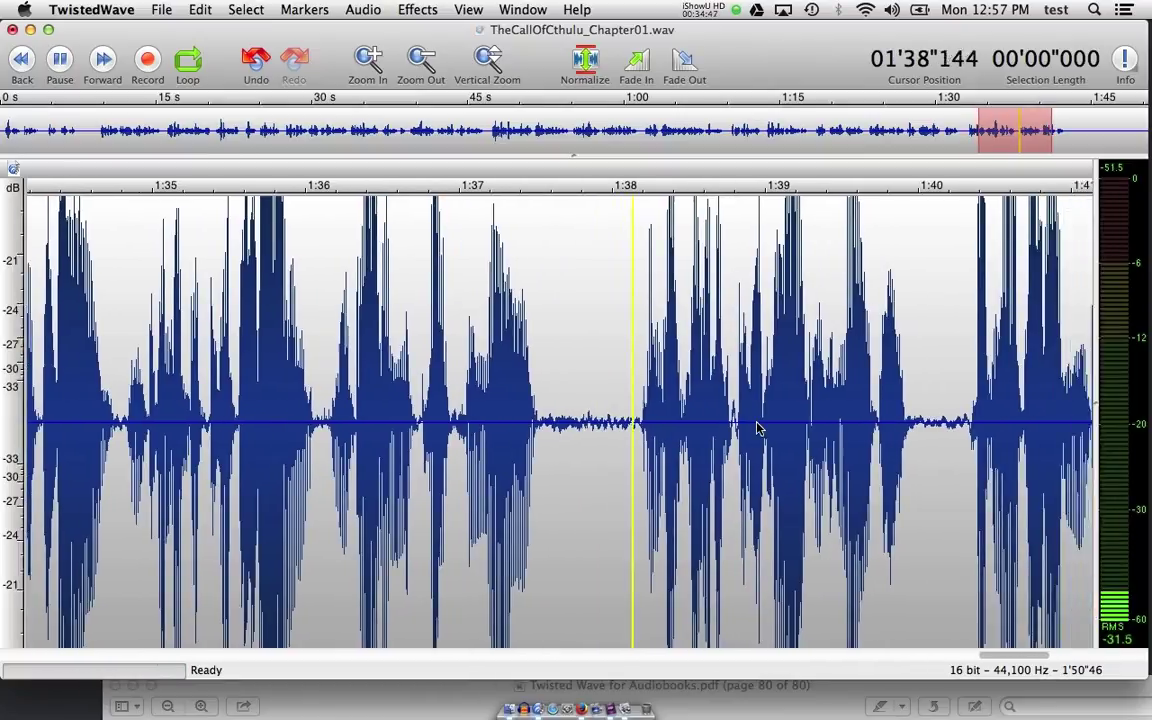
key("space")
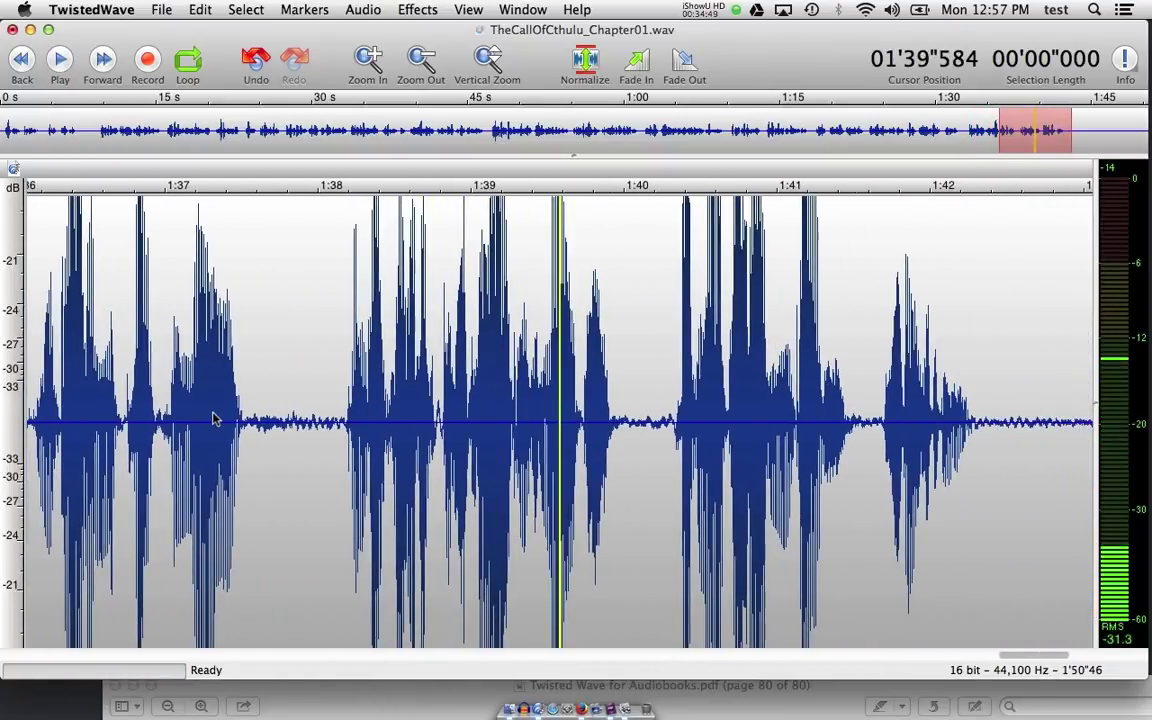
left_click_drag(241, 417, 350, 412)
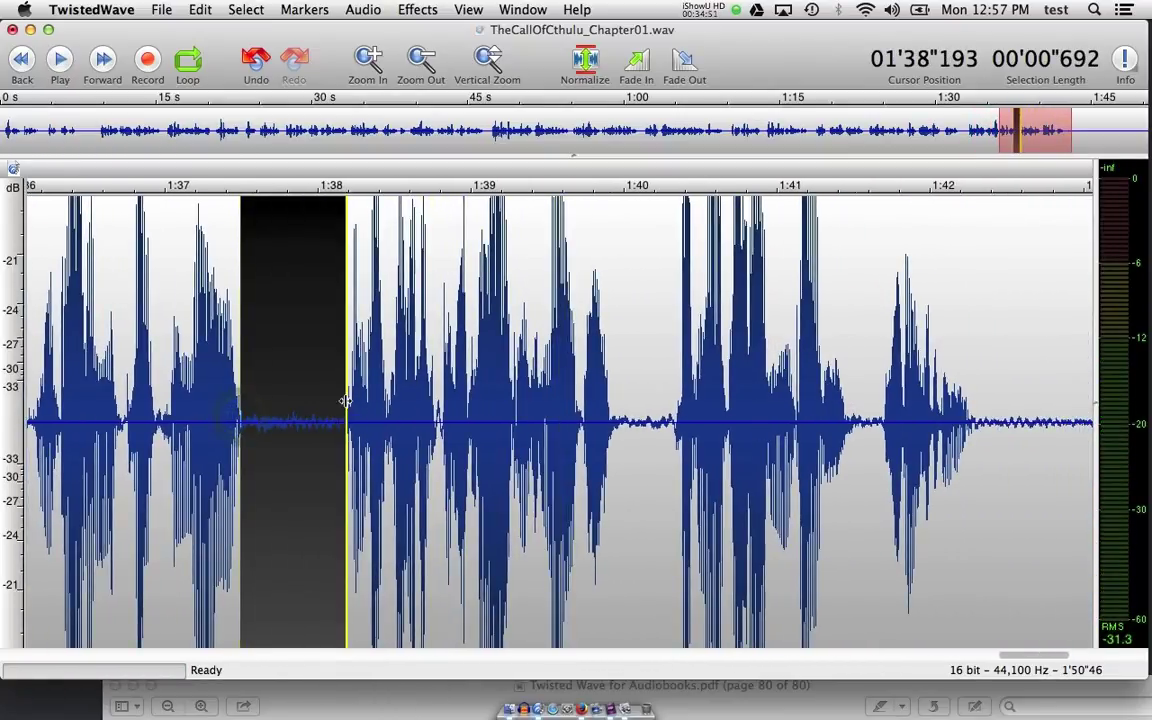
left_click(151, 396)
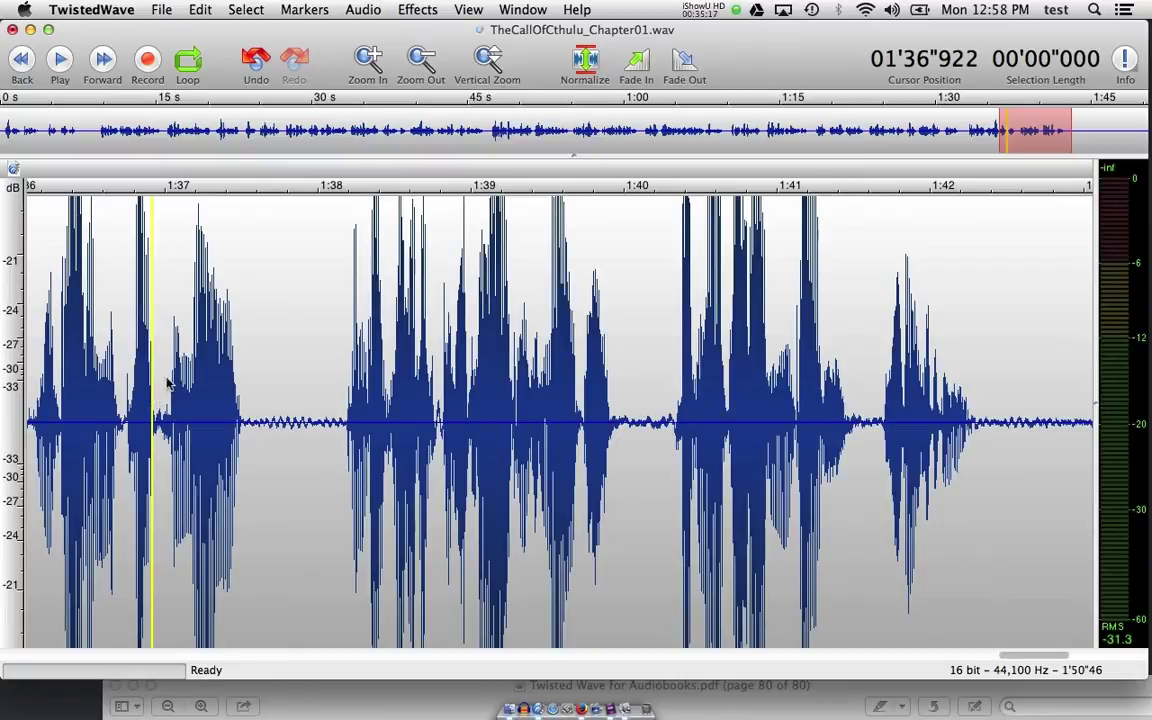
key("space")
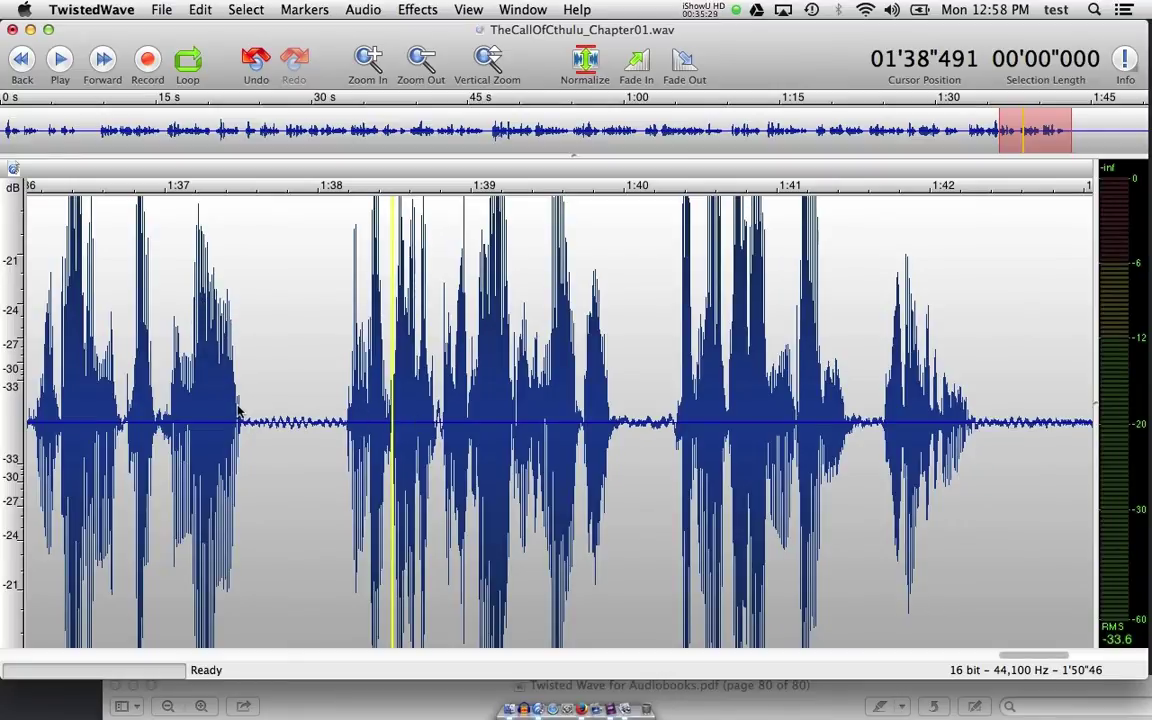
- Play on to the end of the narration and paste room tone at about 1:42.4, right after the last word
left_click(535, 368)
key("space")
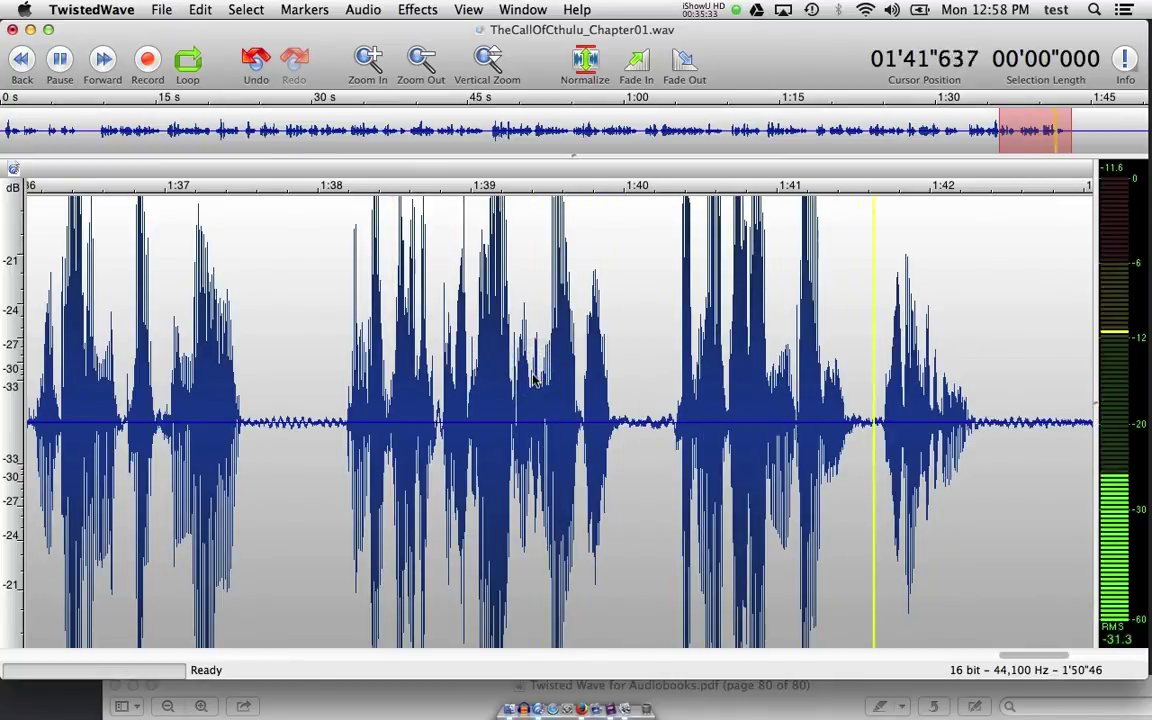
key("space")
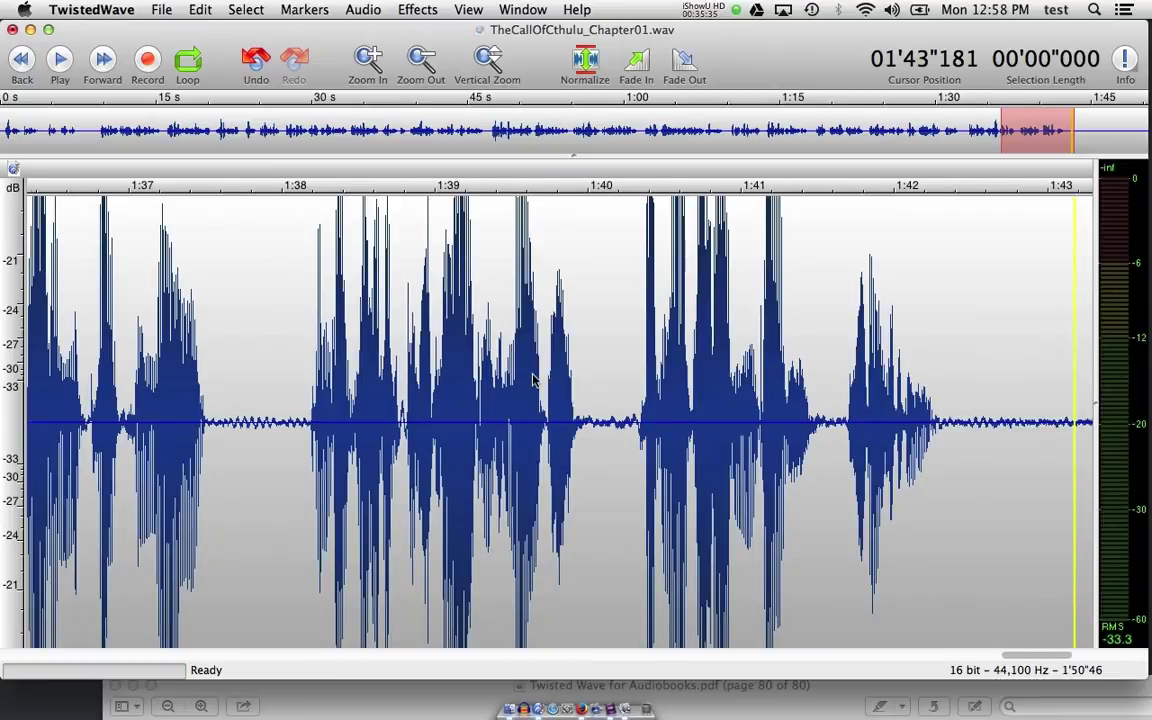
scroll(533, 380, "right", 2)
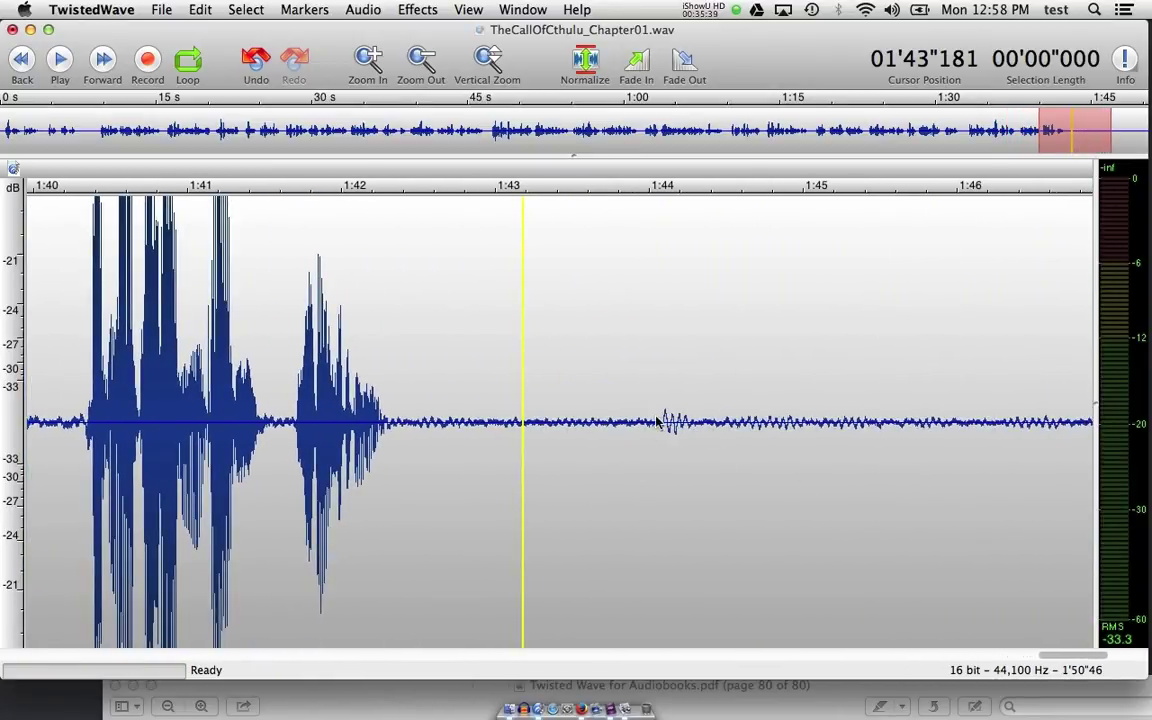
left_click(396, 416)
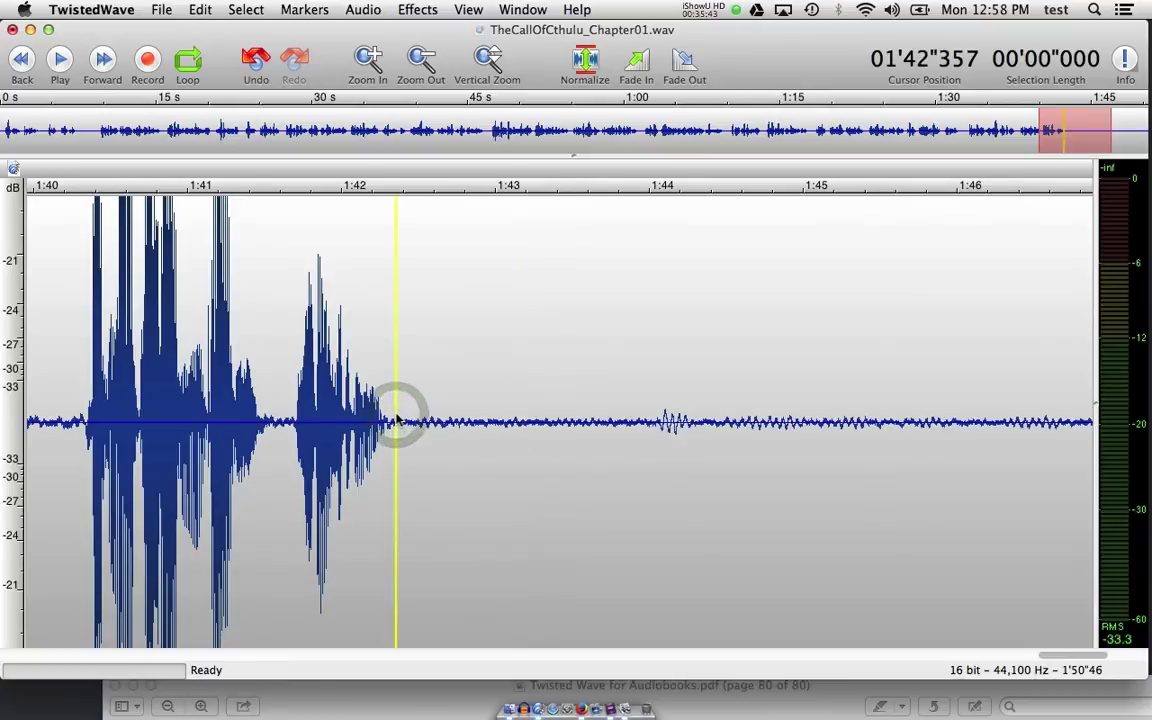
key("super+v")
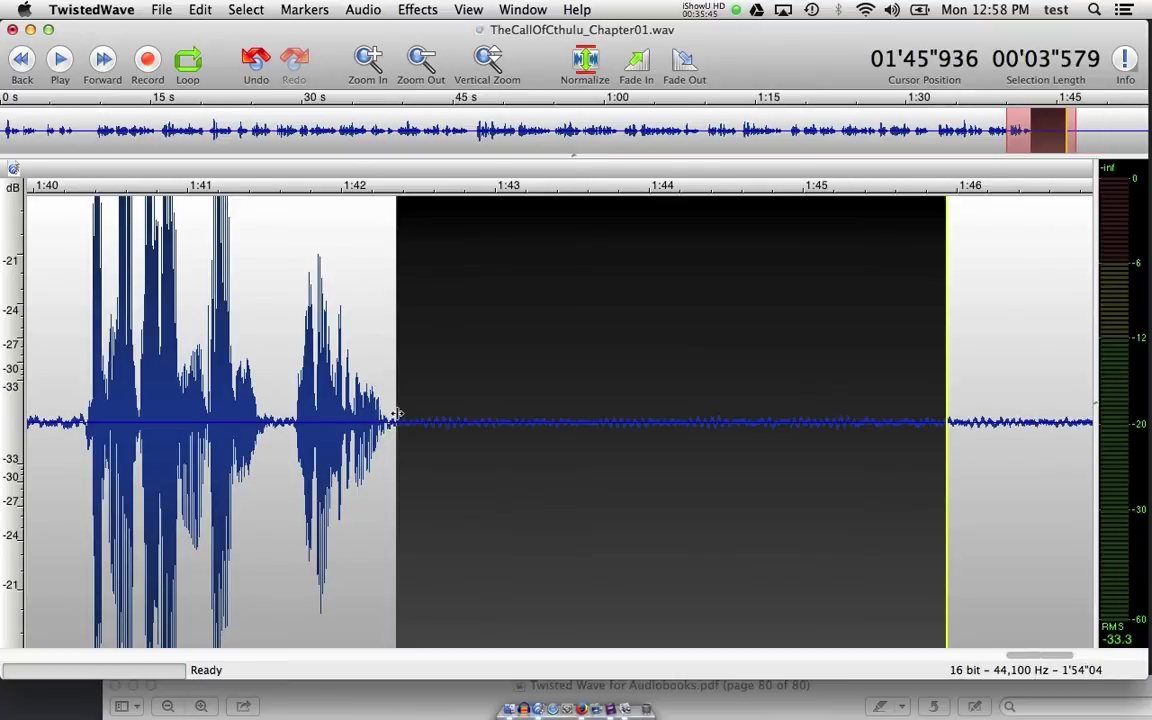
- Delete the leftover audio after the pasted room tone, from about 1:45.9 to the end of the file
scroll(397, 414, "right", 5)
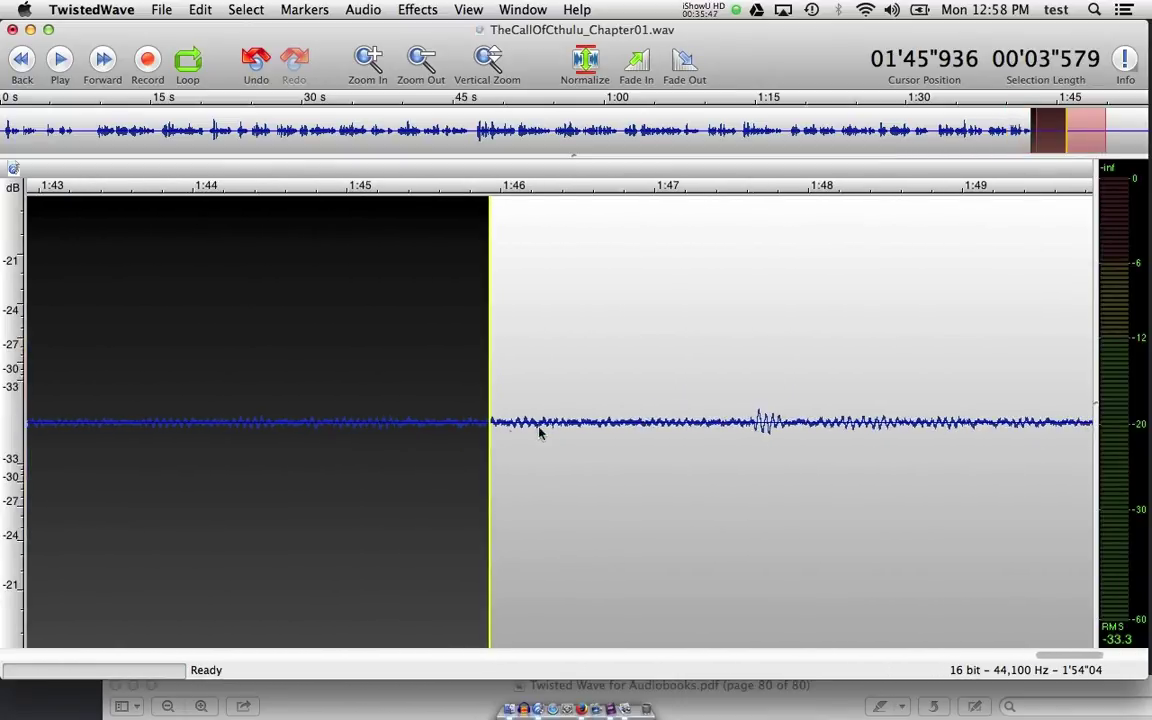
left_click(506, 421)
left_click(487, 421)
left_click_drag(487, 421, 1148, 386)
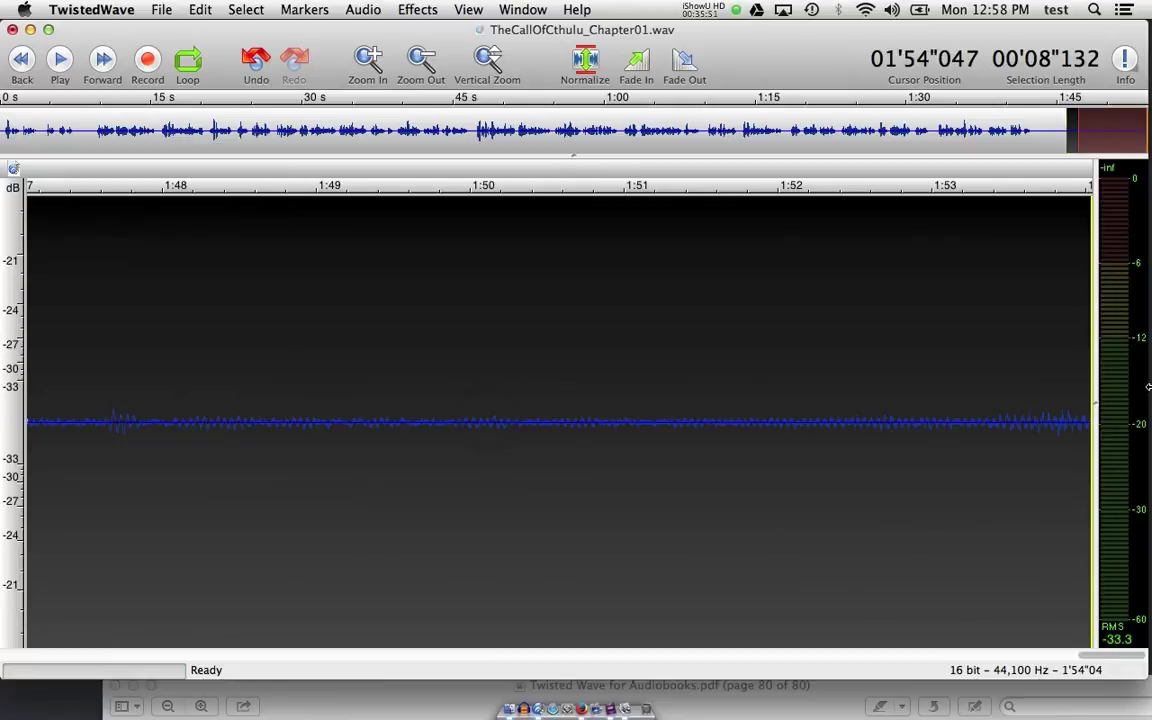
key("Delete")
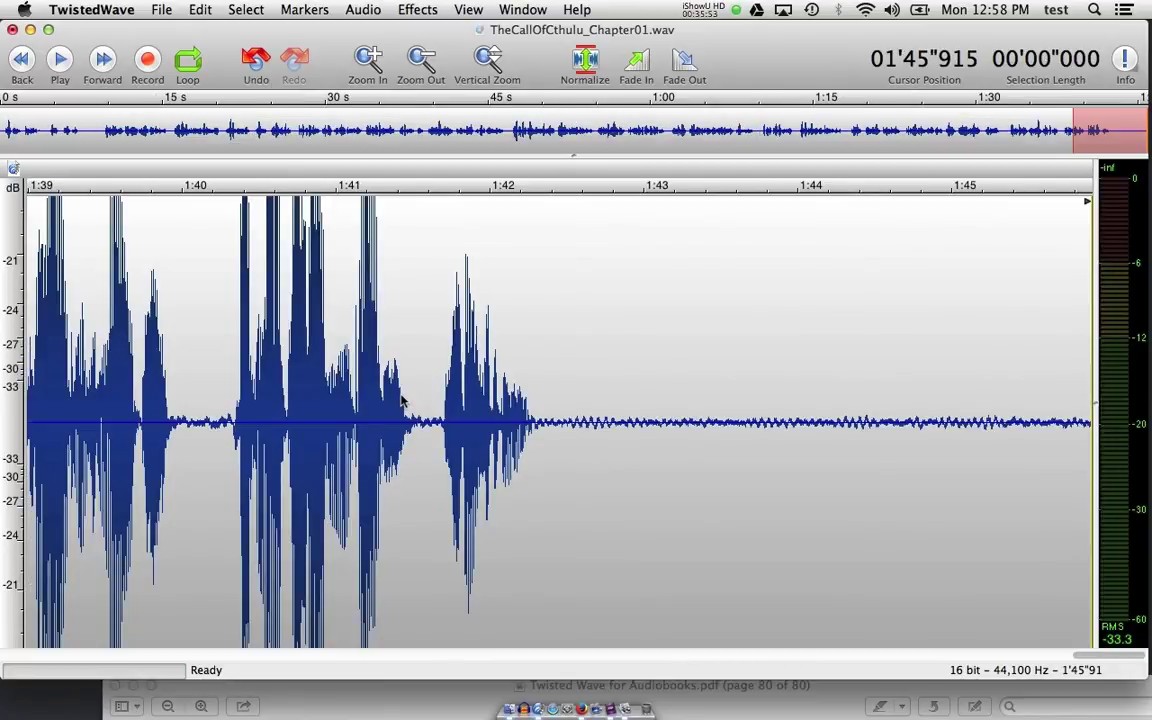
- Reset the waveform's vertical zoom to full scale and save the edited chapter file
key("super+minus")
key("super+minus")
key("super+minus")
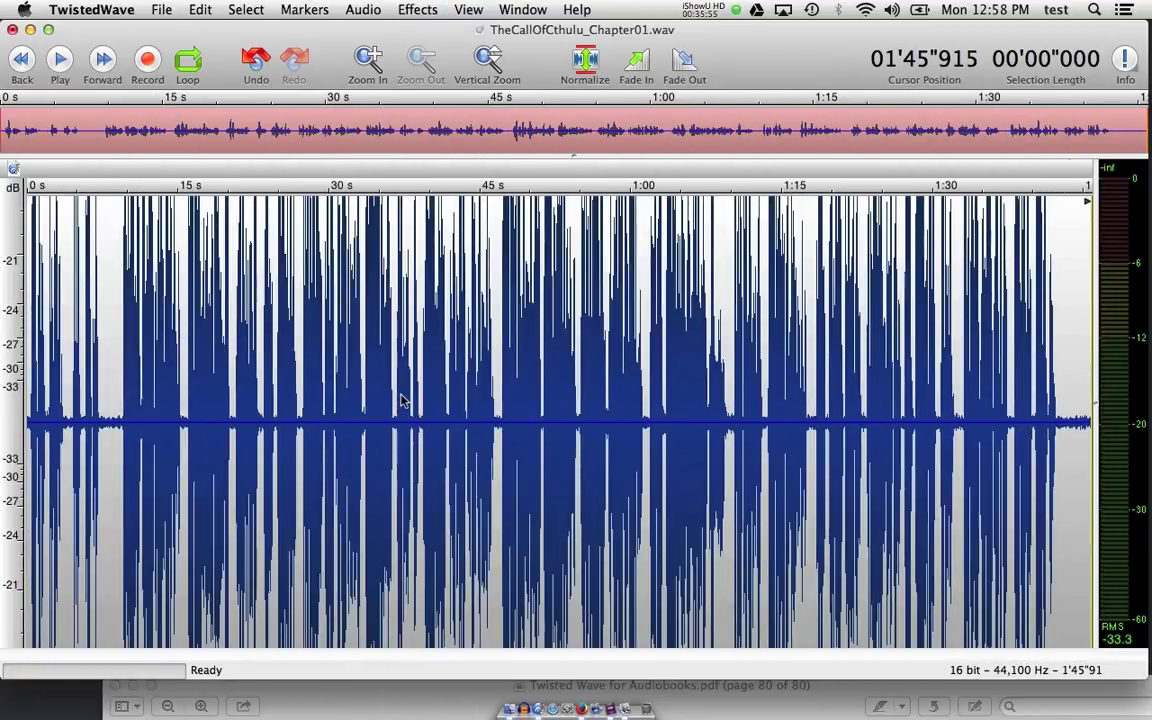
left_click(487, 58)
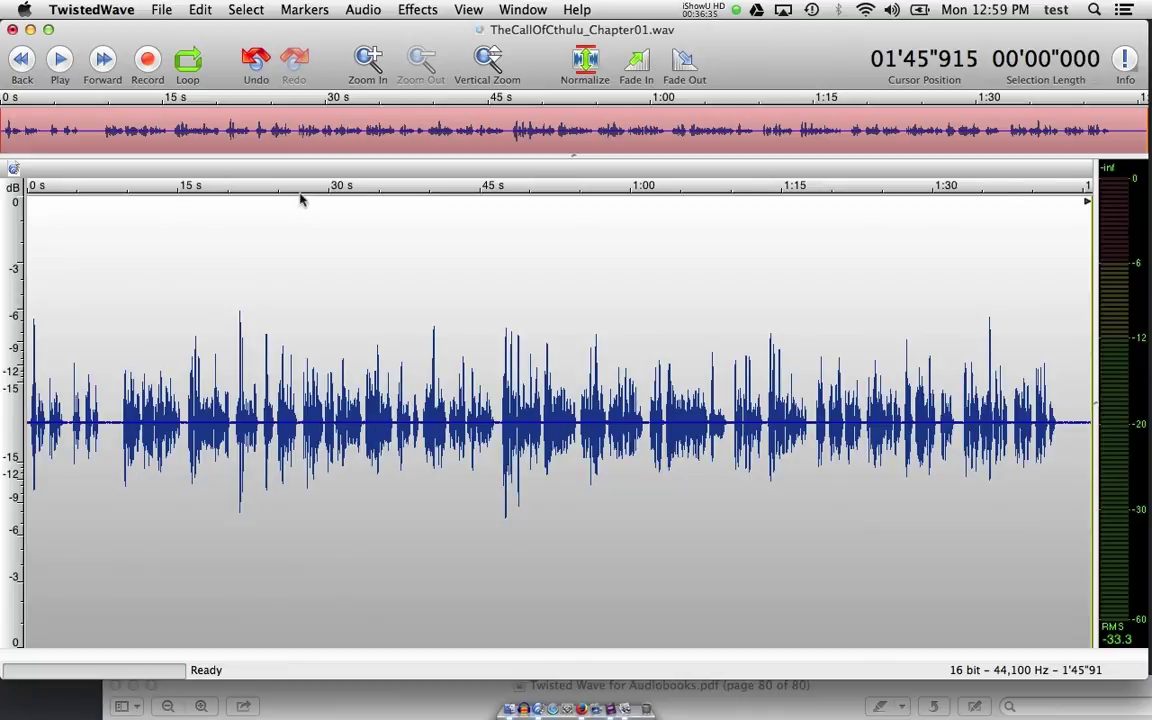
left_click(161, 10)
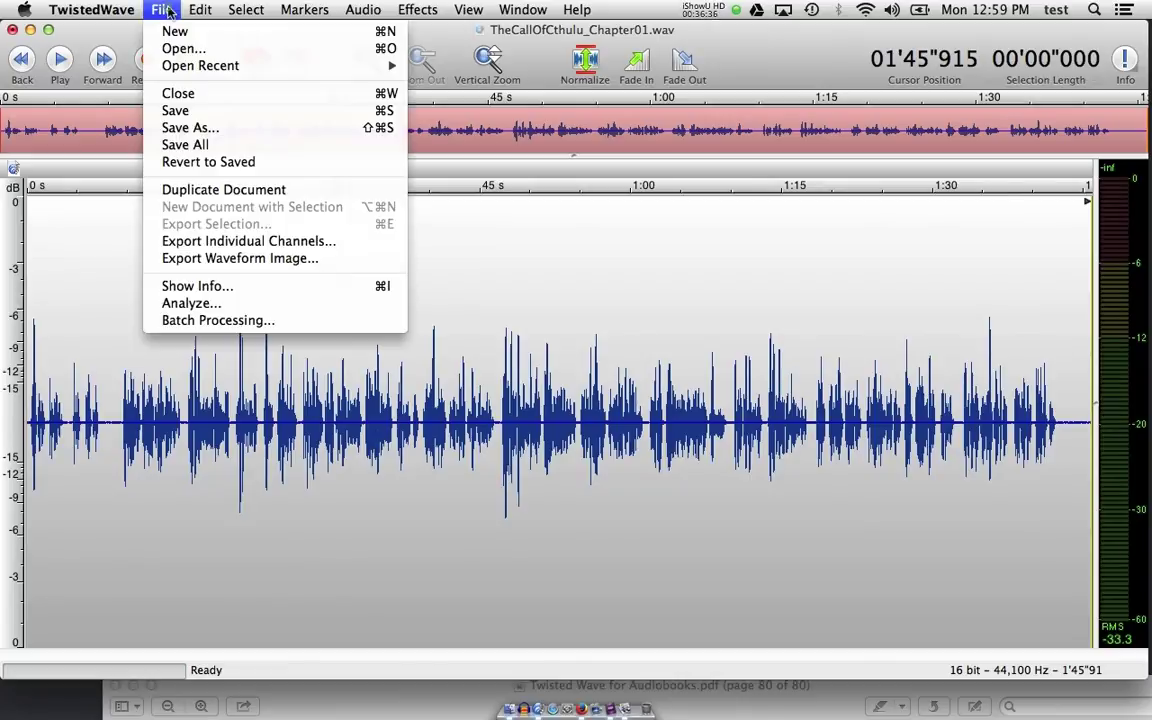
left_click(178, 110)
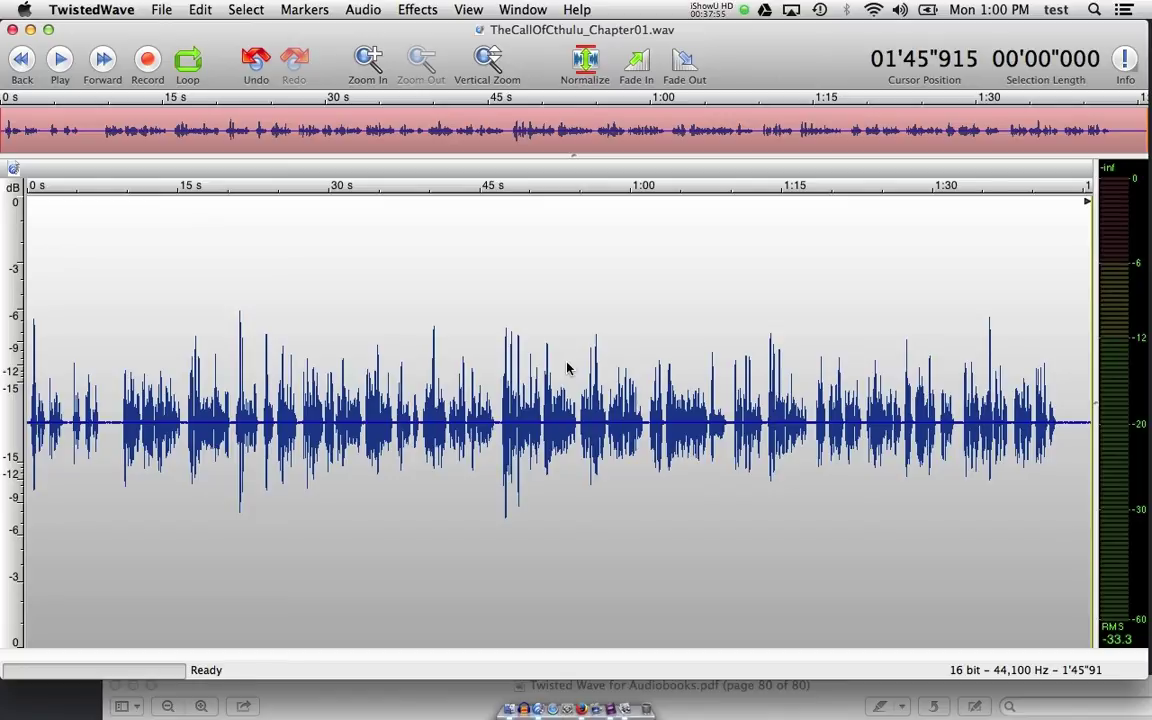
- Close the chapter file, switch to Finder, open the The Call Of Cthulu folder and expand its Recordings folder
left_click(12, 29)
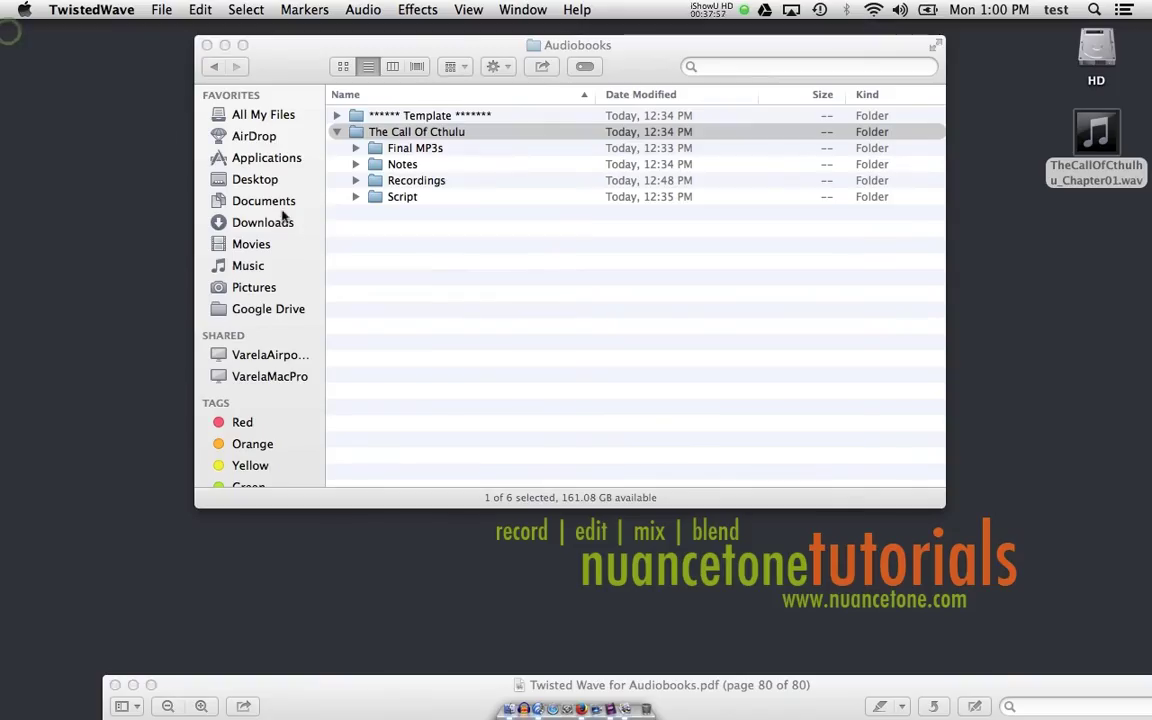
left_click(419, 298)
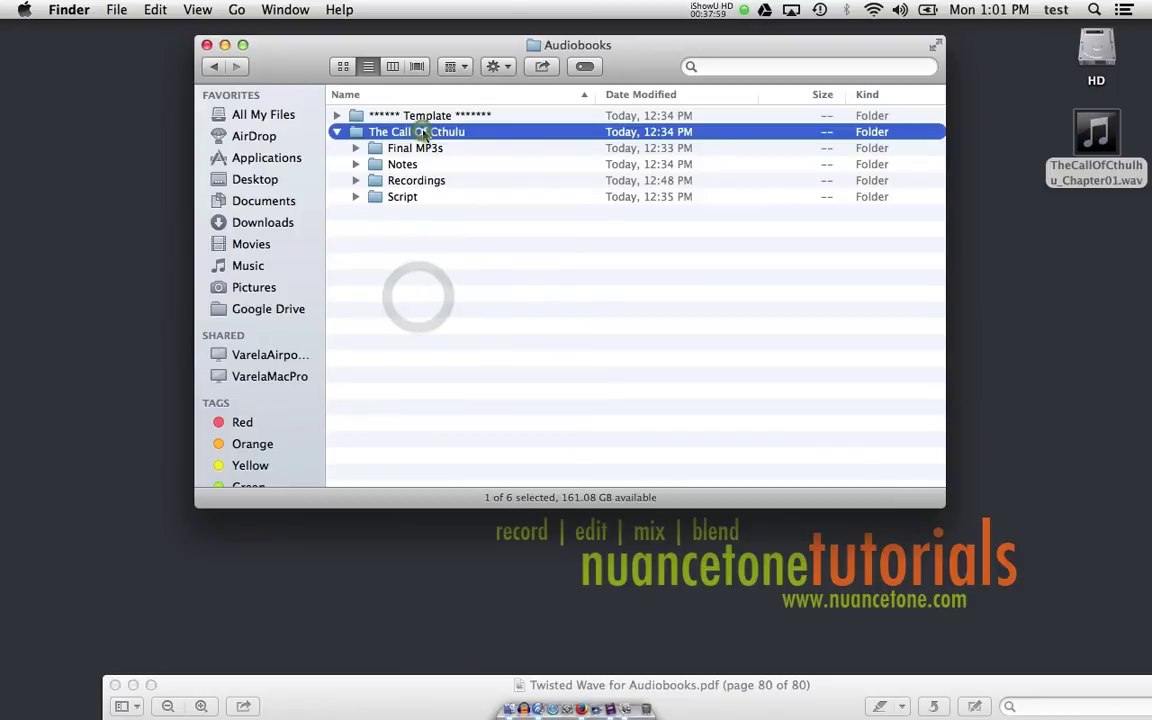
double_click(419, 132)
left_click(337, 148)
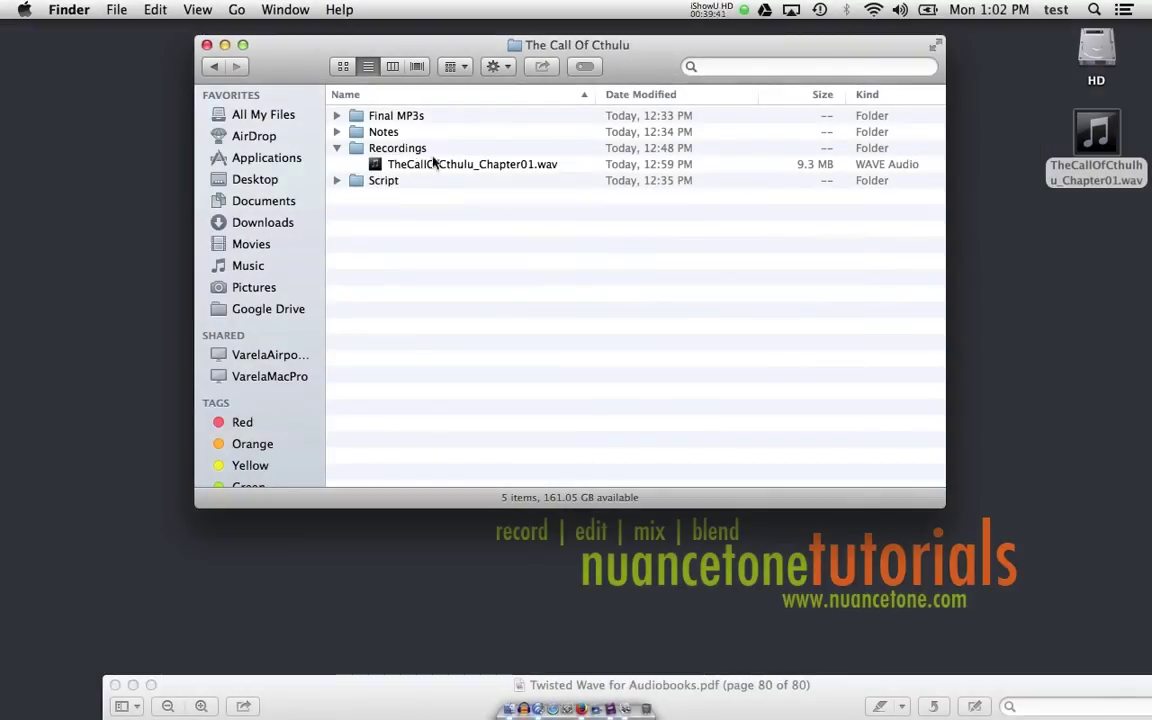
- Select TheCallOfCthulu_Chapter01.wav and examine the contents of the Final MP3s and Script folders
left_click(433, 163)
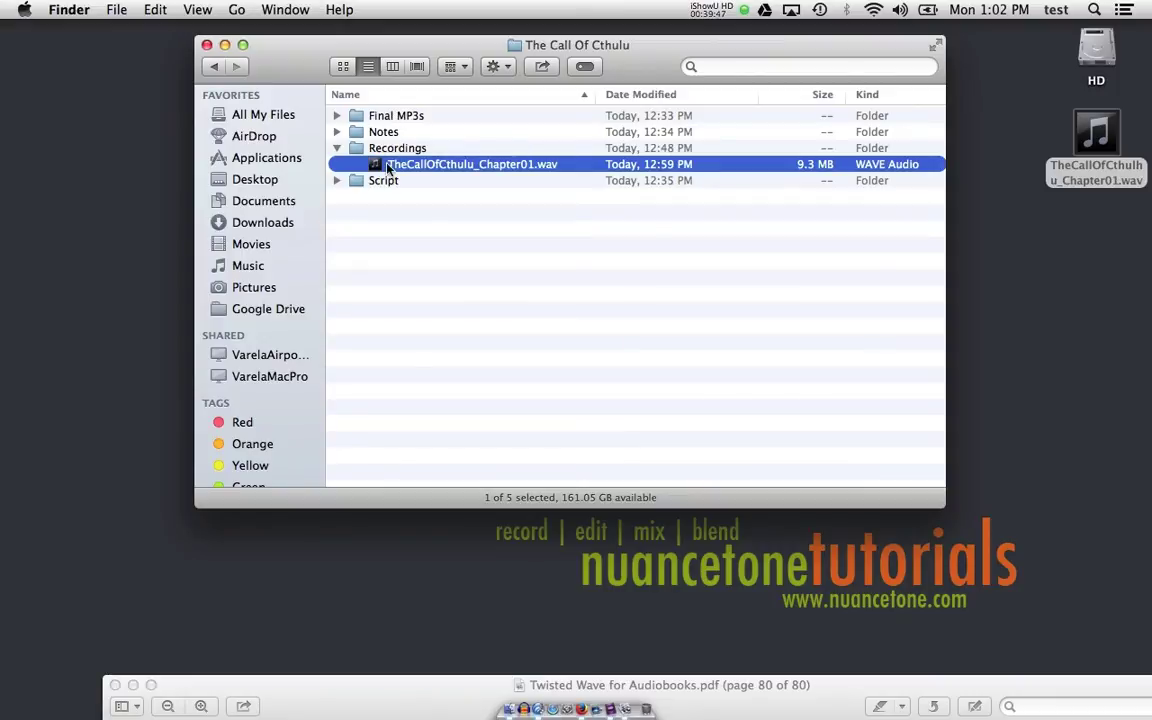
left_click(336, 115)
left_click(337, 182)
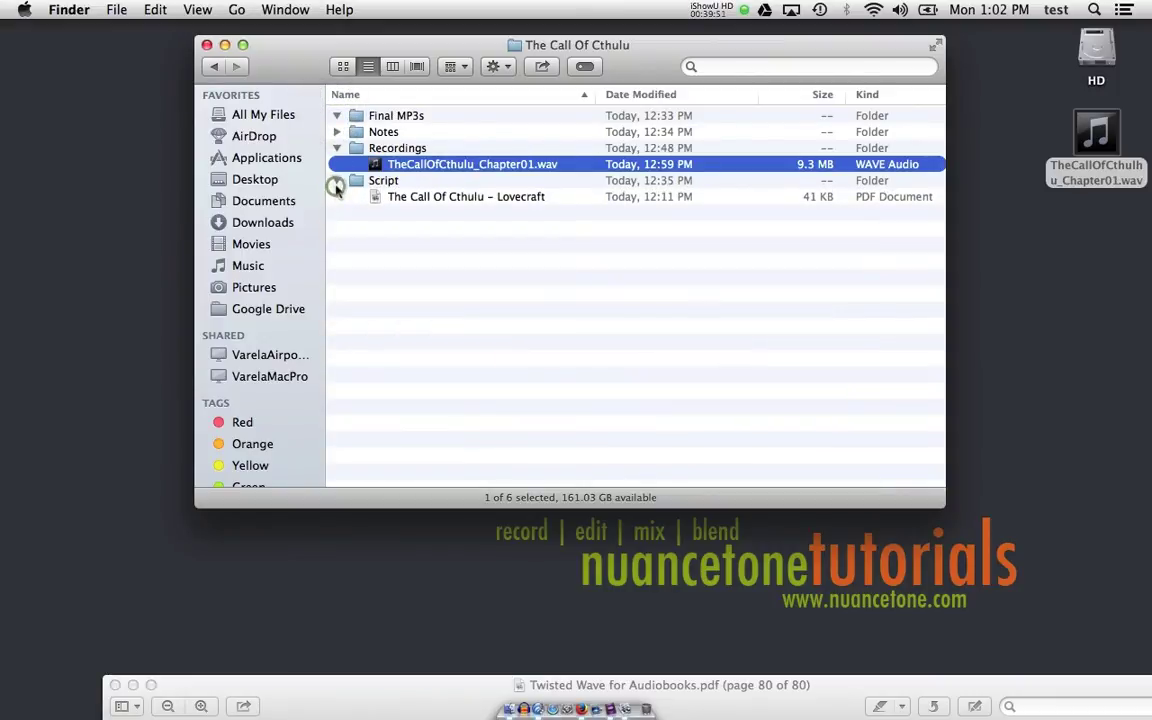
left_click(337, 181)
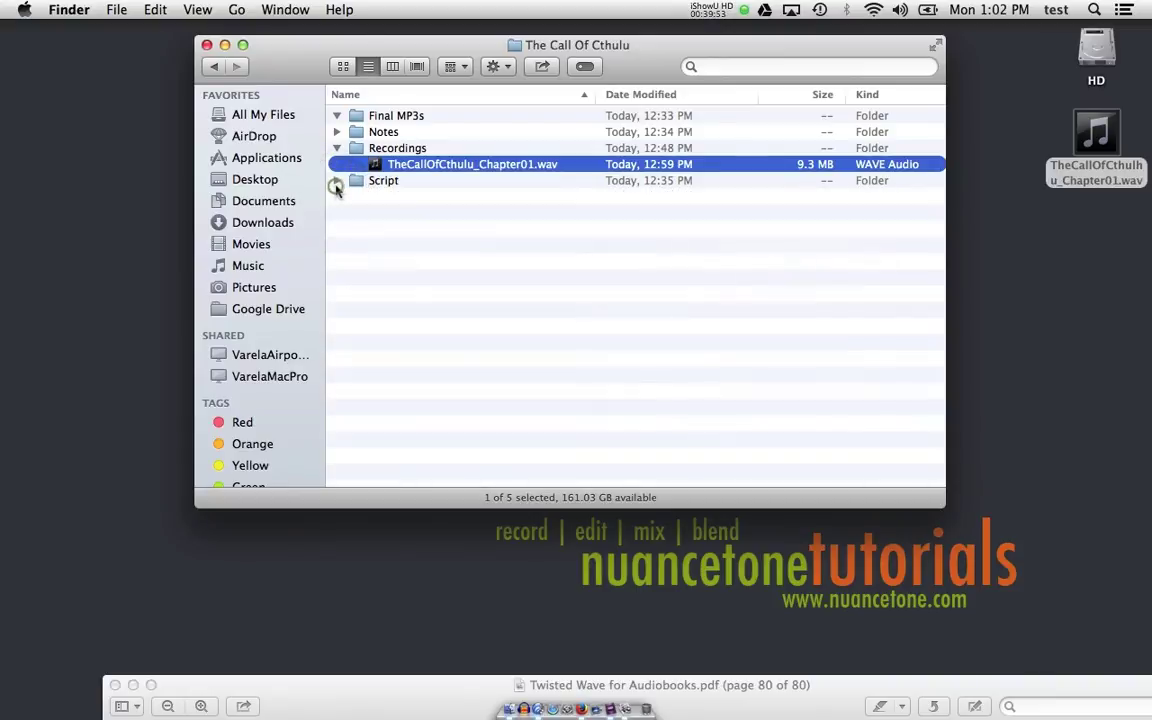